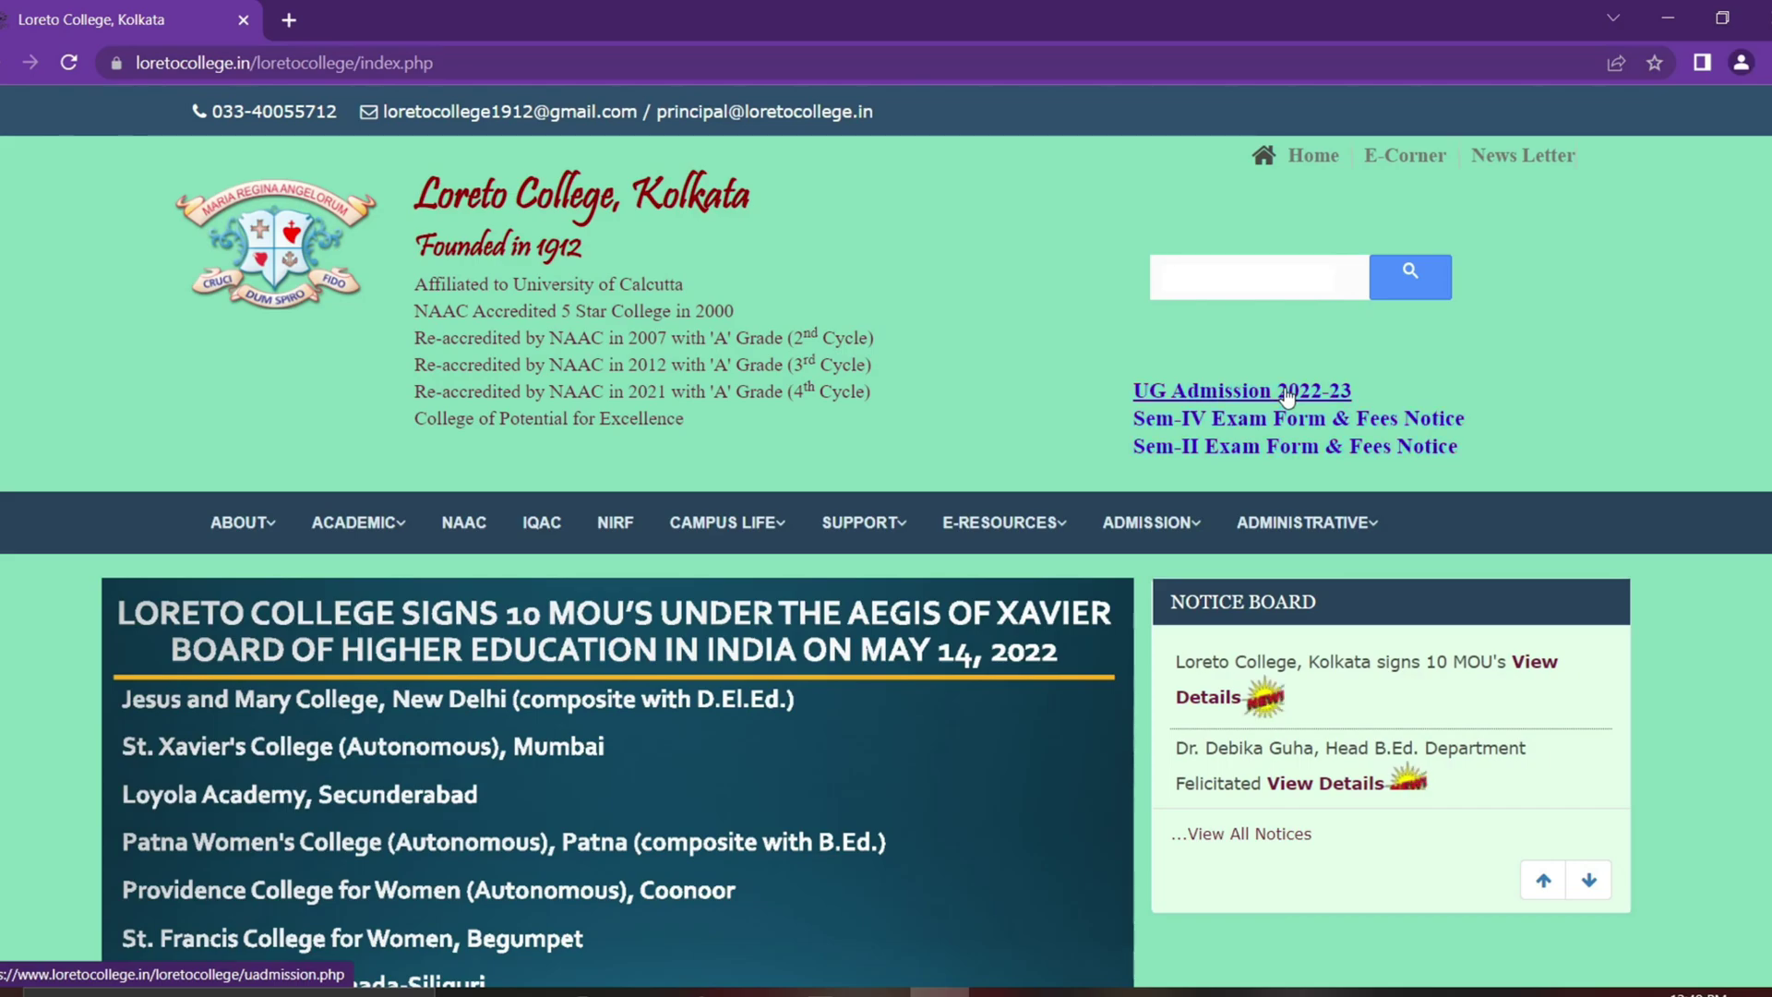
# Step: Open the UG Admission 2022-23 page, then its Important Dates 2022-2023 page in a new tab
pyautogui.click(1288, 395)
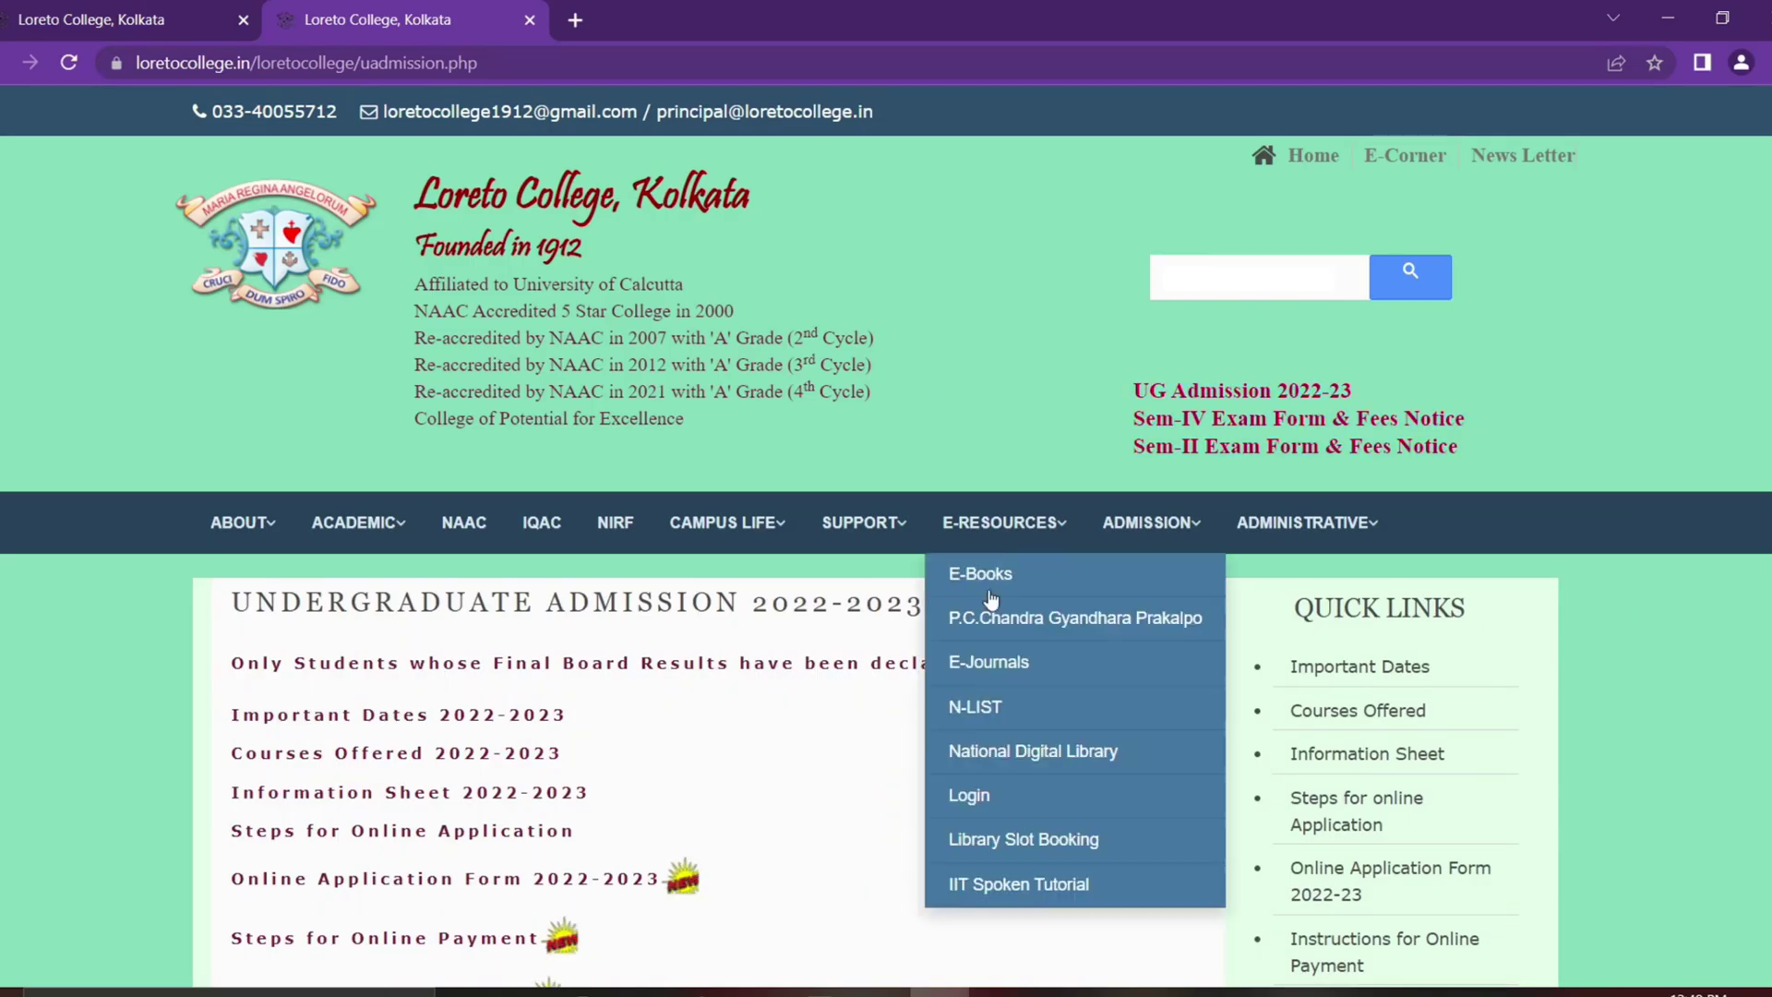
pyautogui.scroll(-1, 923, 573)
pyautogui.scroll(-1, 825, 609)
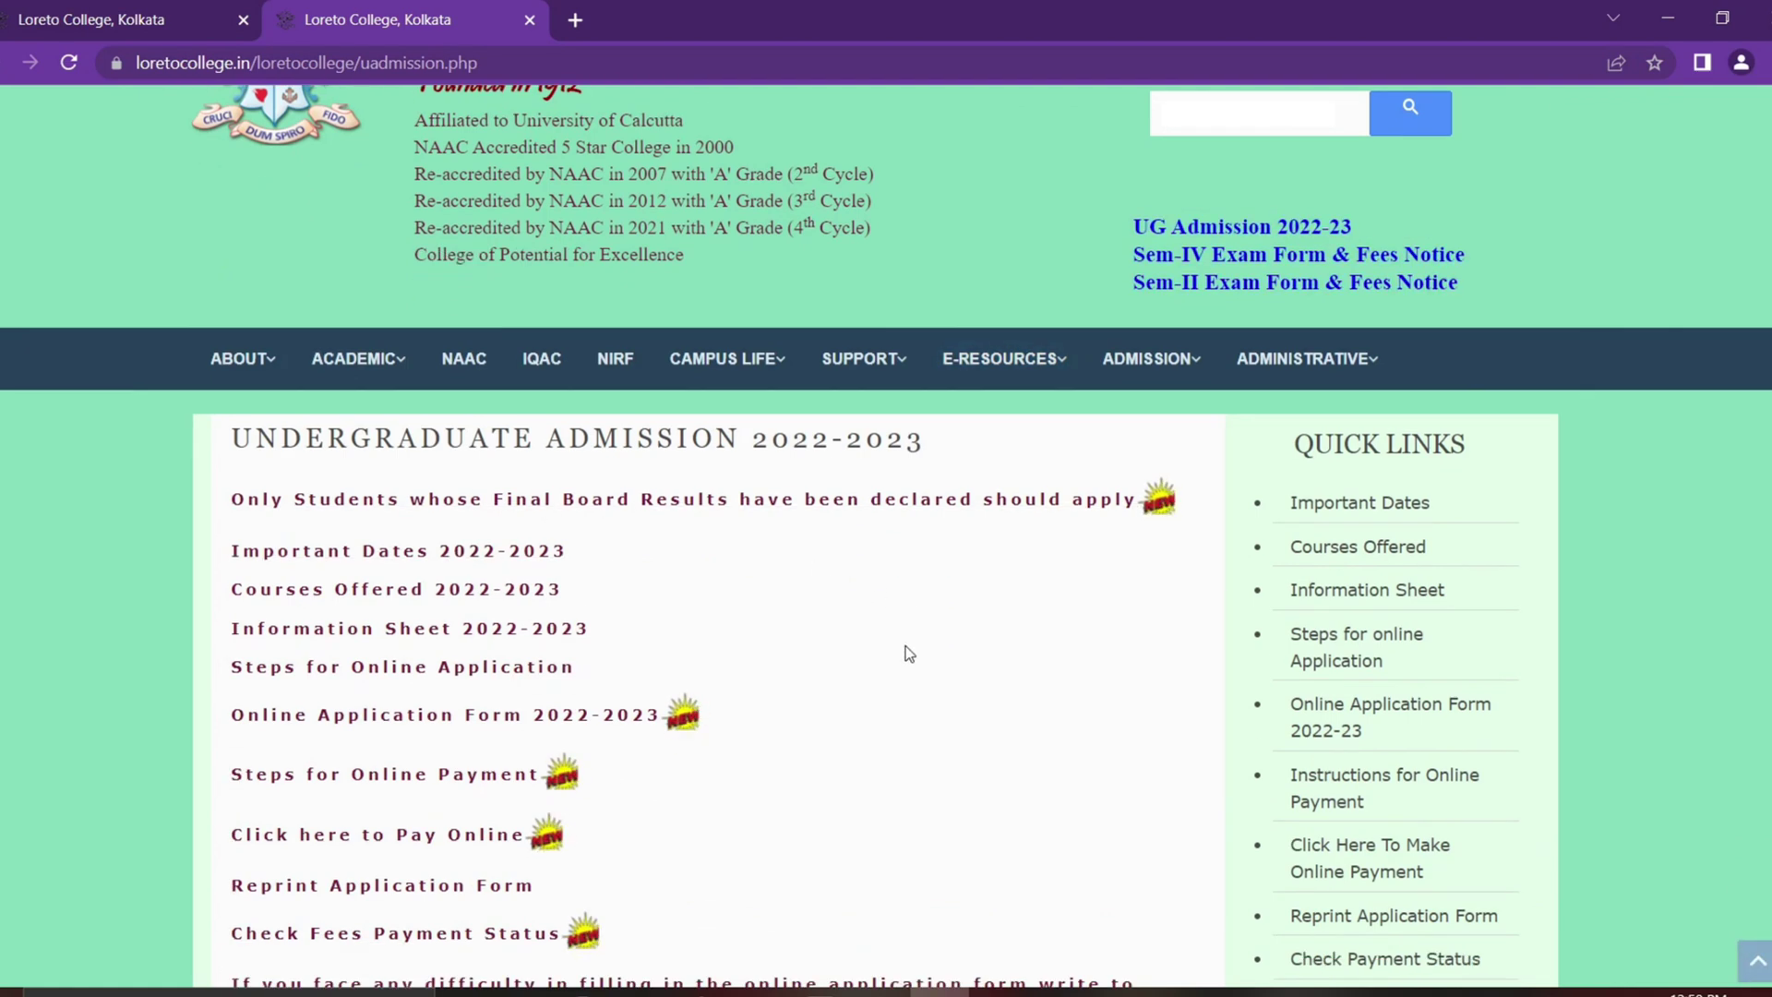
pyautogui.moveTo(230, 363); pyautogui.dragTo(925, 365)
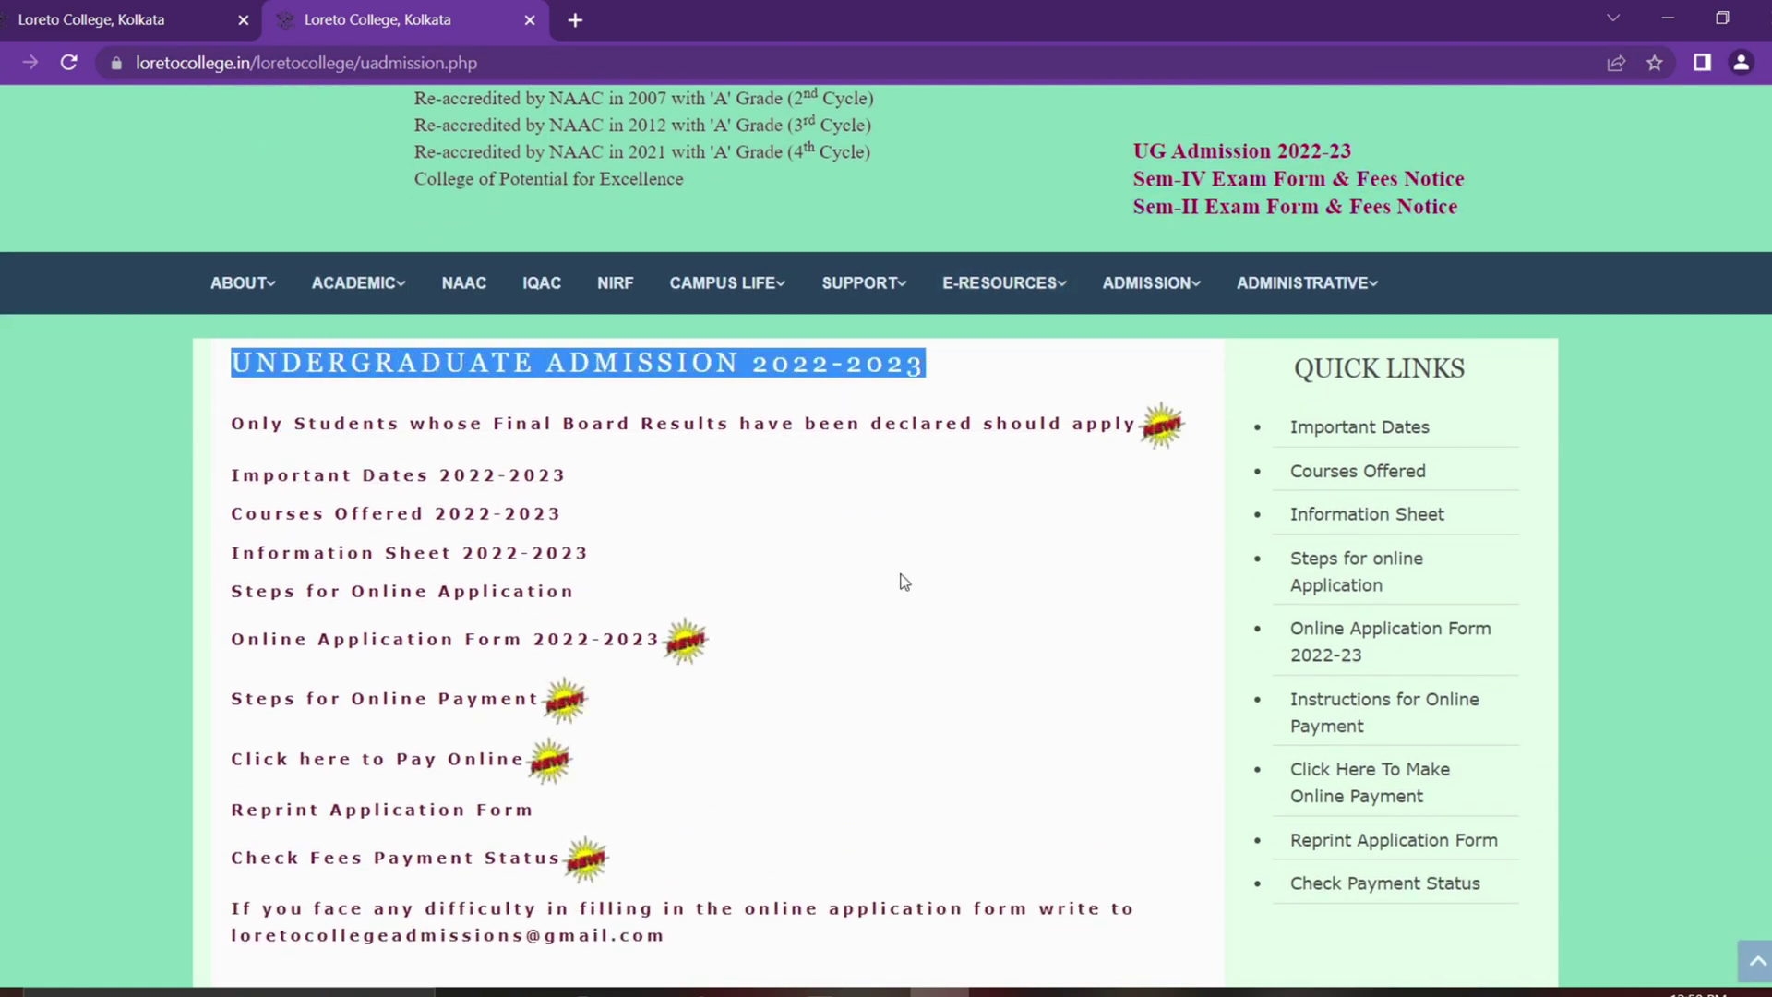
pyautogui.click(739, 535)
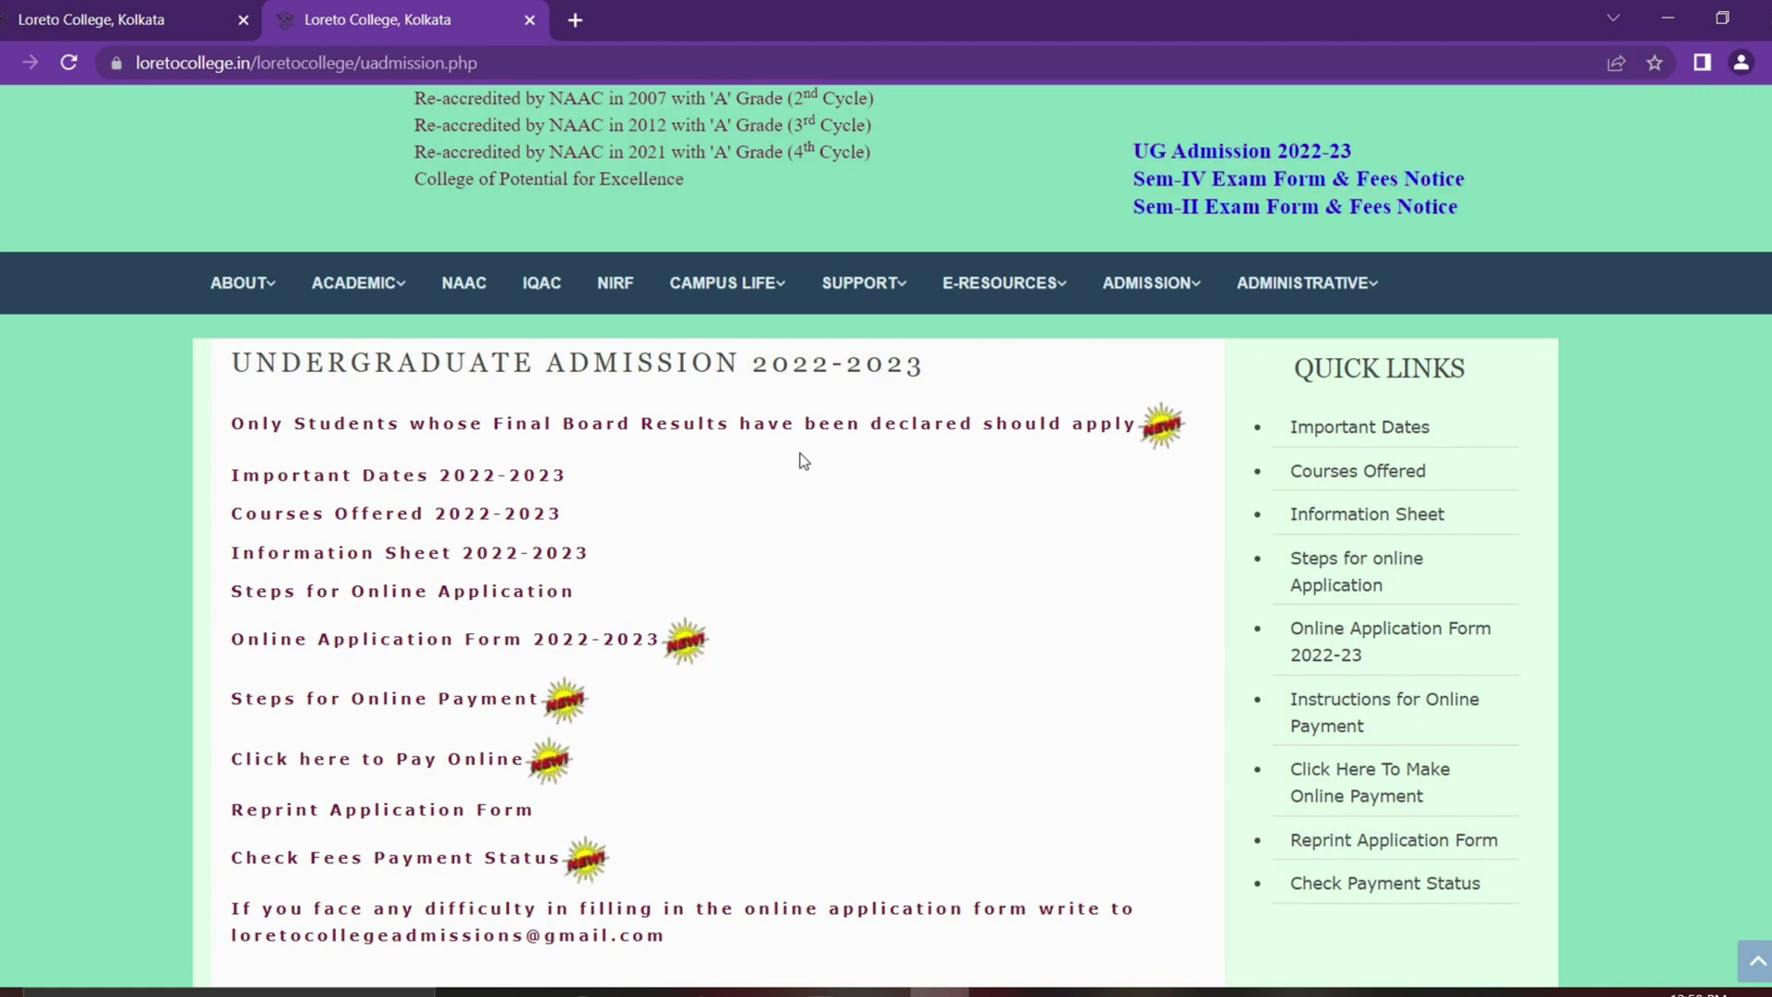
pyautogui.click(403, 479)
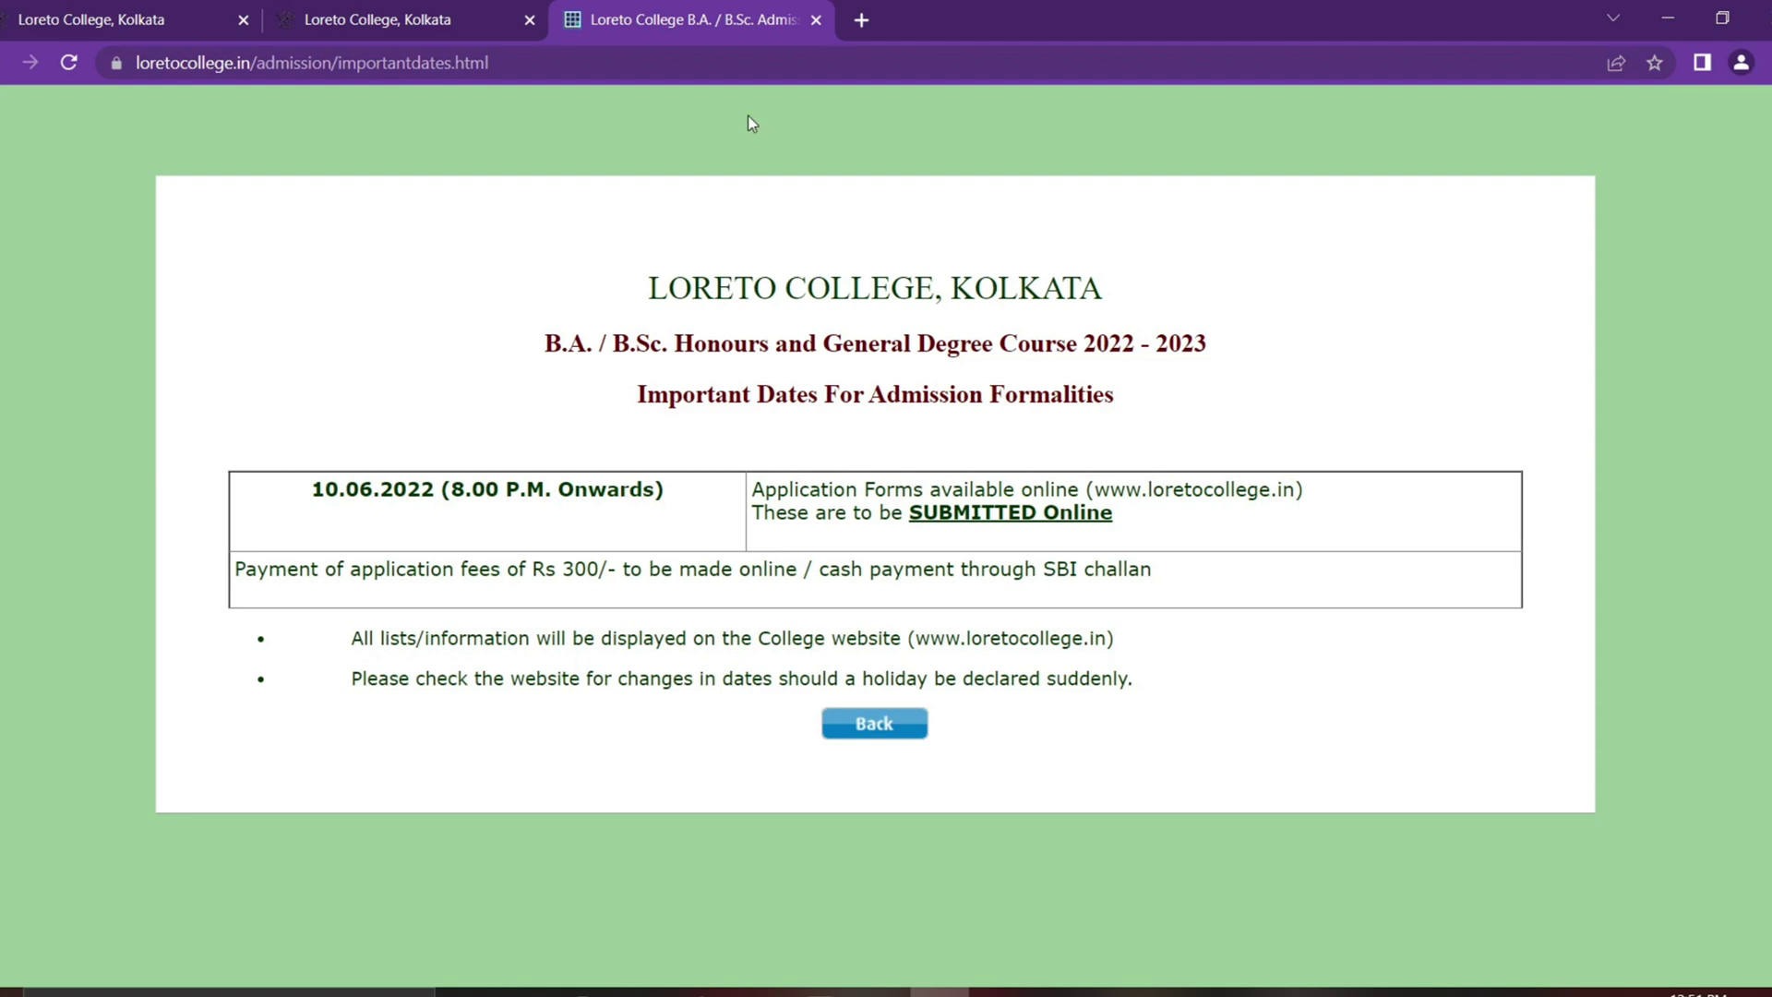
# Step: Close the Important Dates tab and read through the Courses Offered 2022-2023 page
pyautogui.hotkey('ctrl', 'w')
pyautogui.click(394, 518)
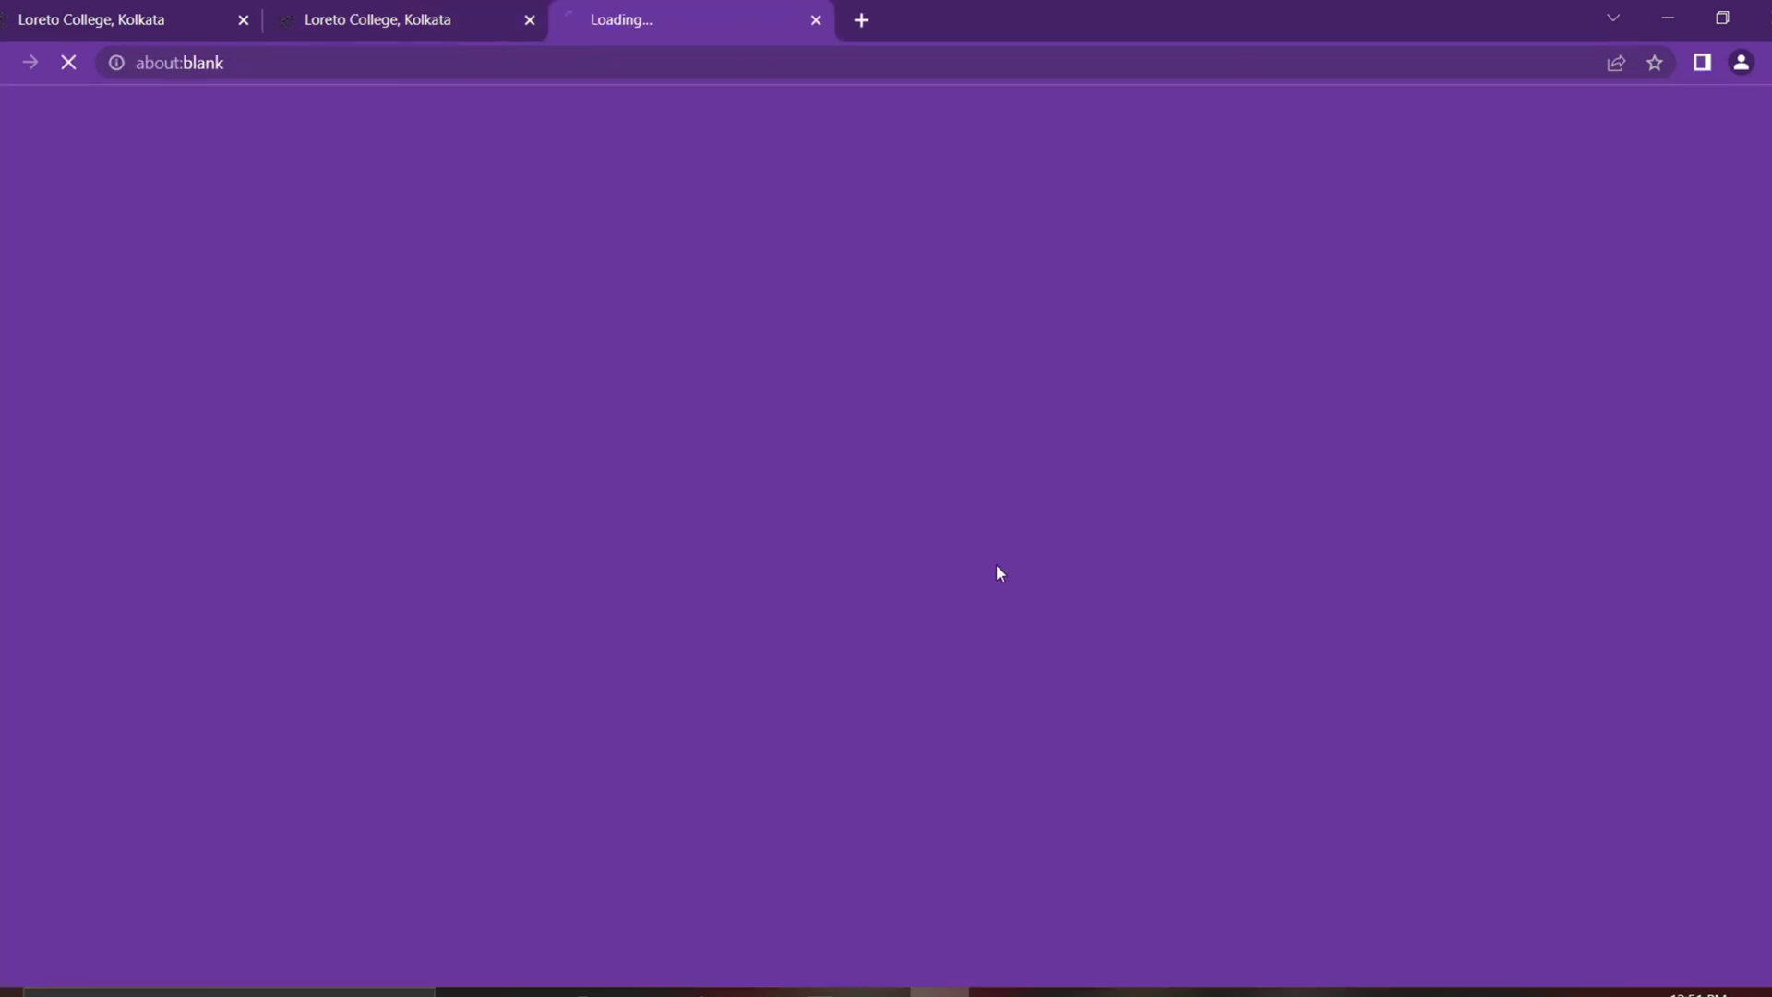
pyautogui.scroll(-3, 936, 598)
pyautogui.scroll(-3, 935, 598)
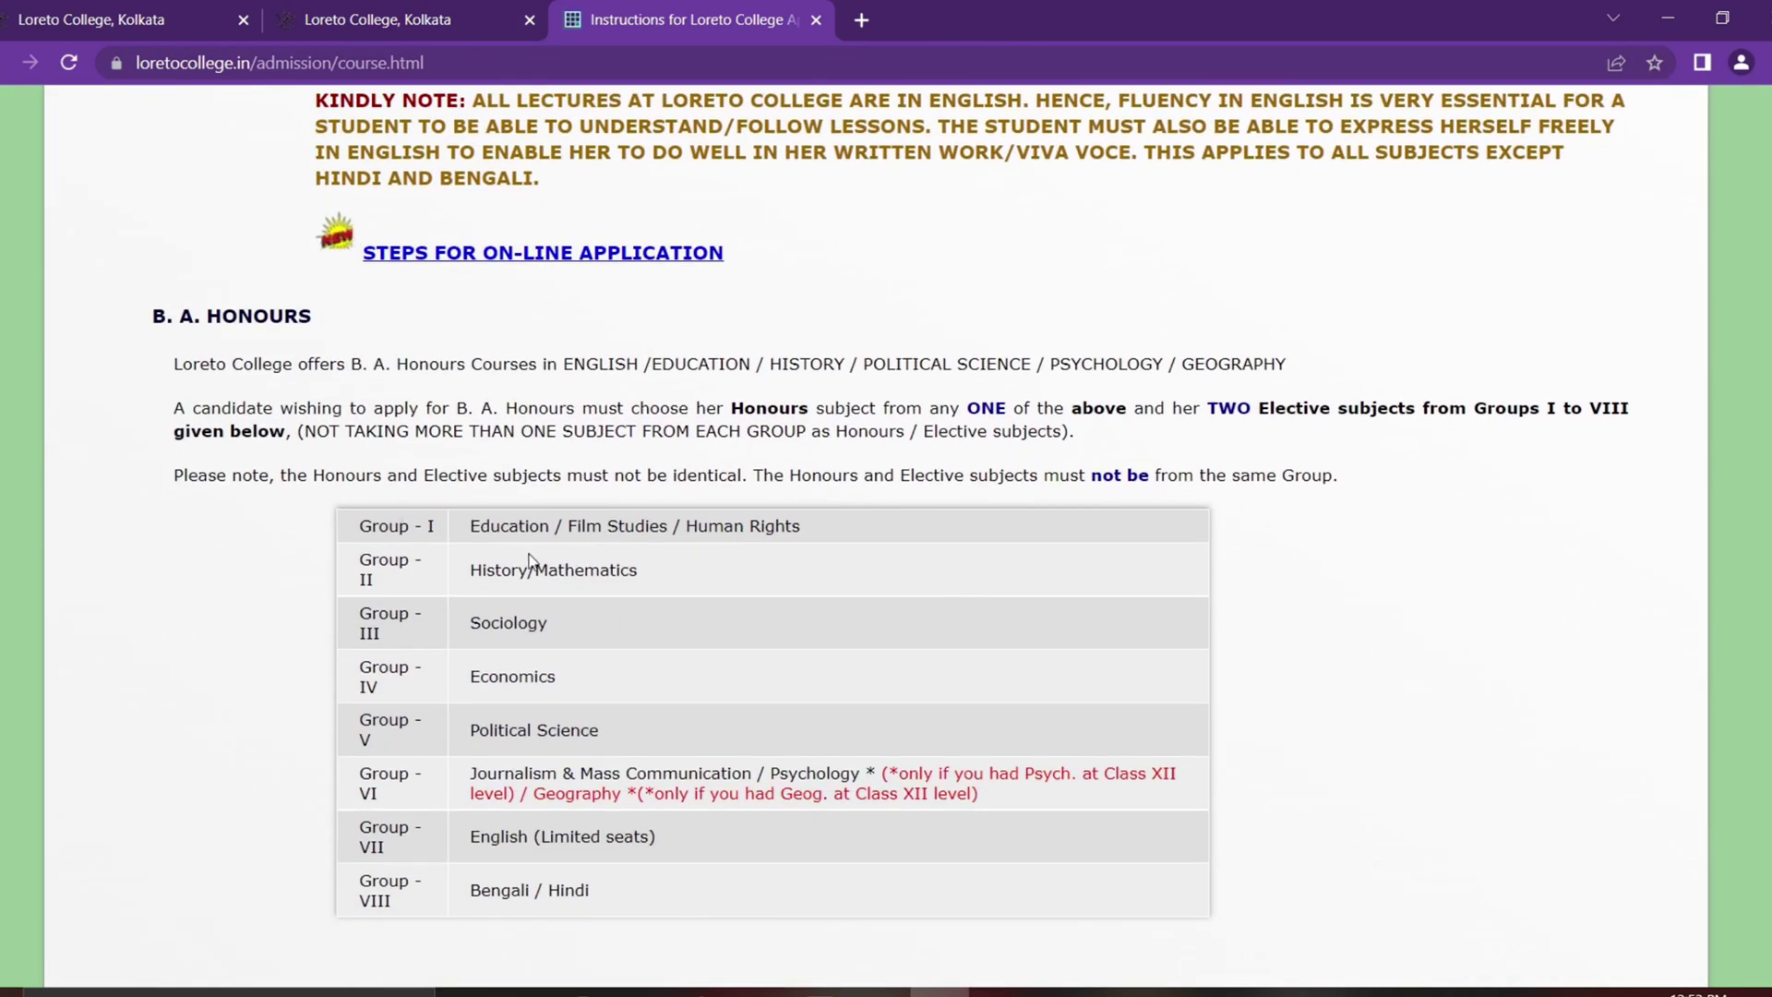
pyautogui.scroll(-1, 790, 583)
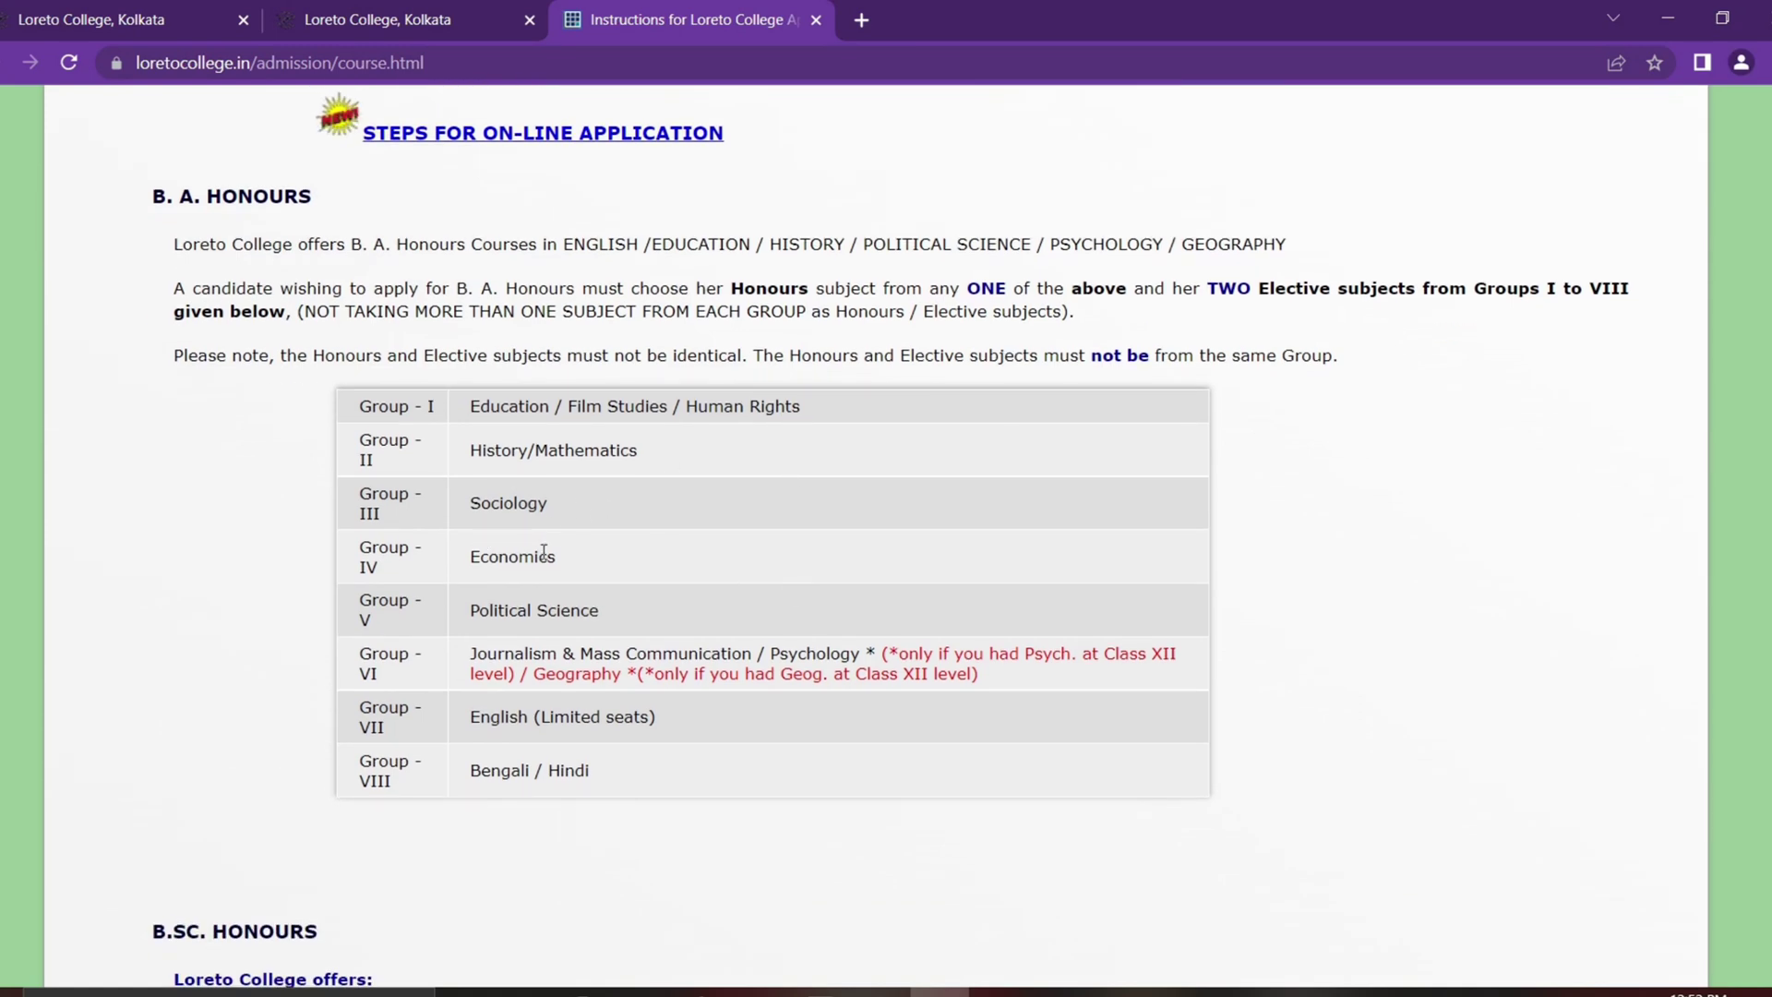
pyautogui.scroll(-6, 993, 614)
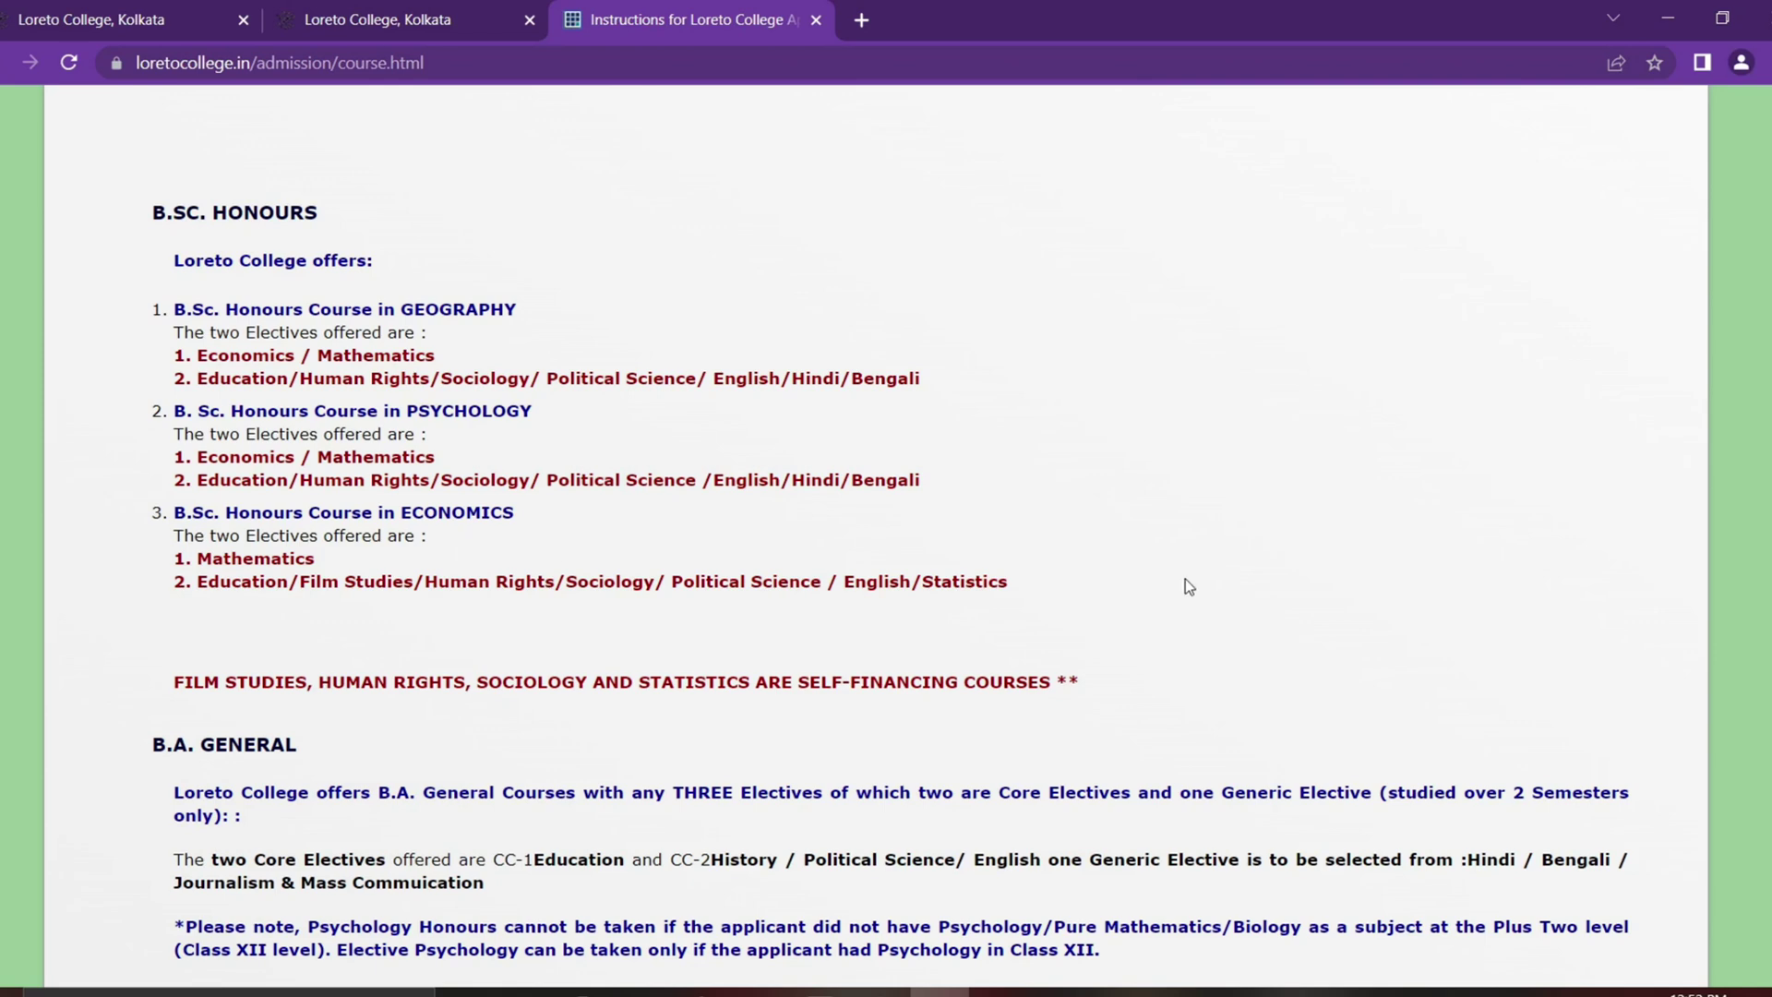
pyautogui.scroll(-1, 878, 597)
pyautogui.scroll(-2, 877, 683)
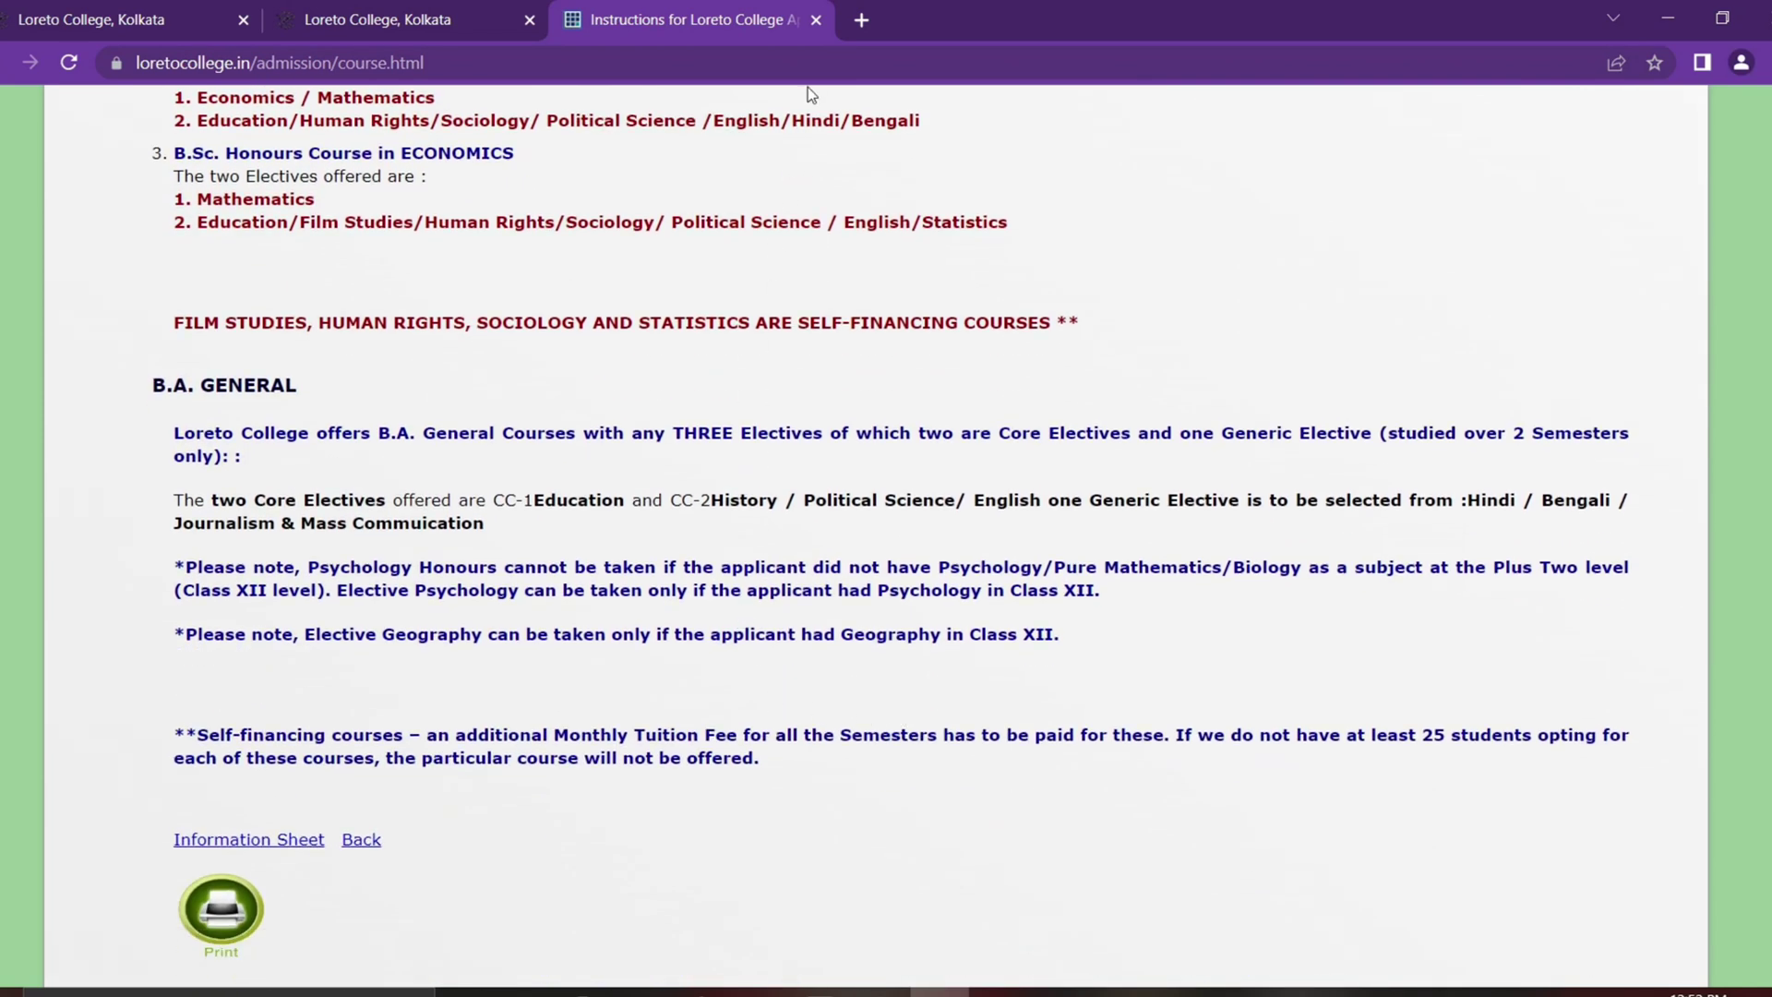
# Step: Close the courses tab to return to the Undergraduate Admission 2022-2023 page
pyautogui.click(818, 21)
pyautogui.moveTo(217, 634); pyautogui.dragTo(654, 646)
pyautogui.click(902, 550)
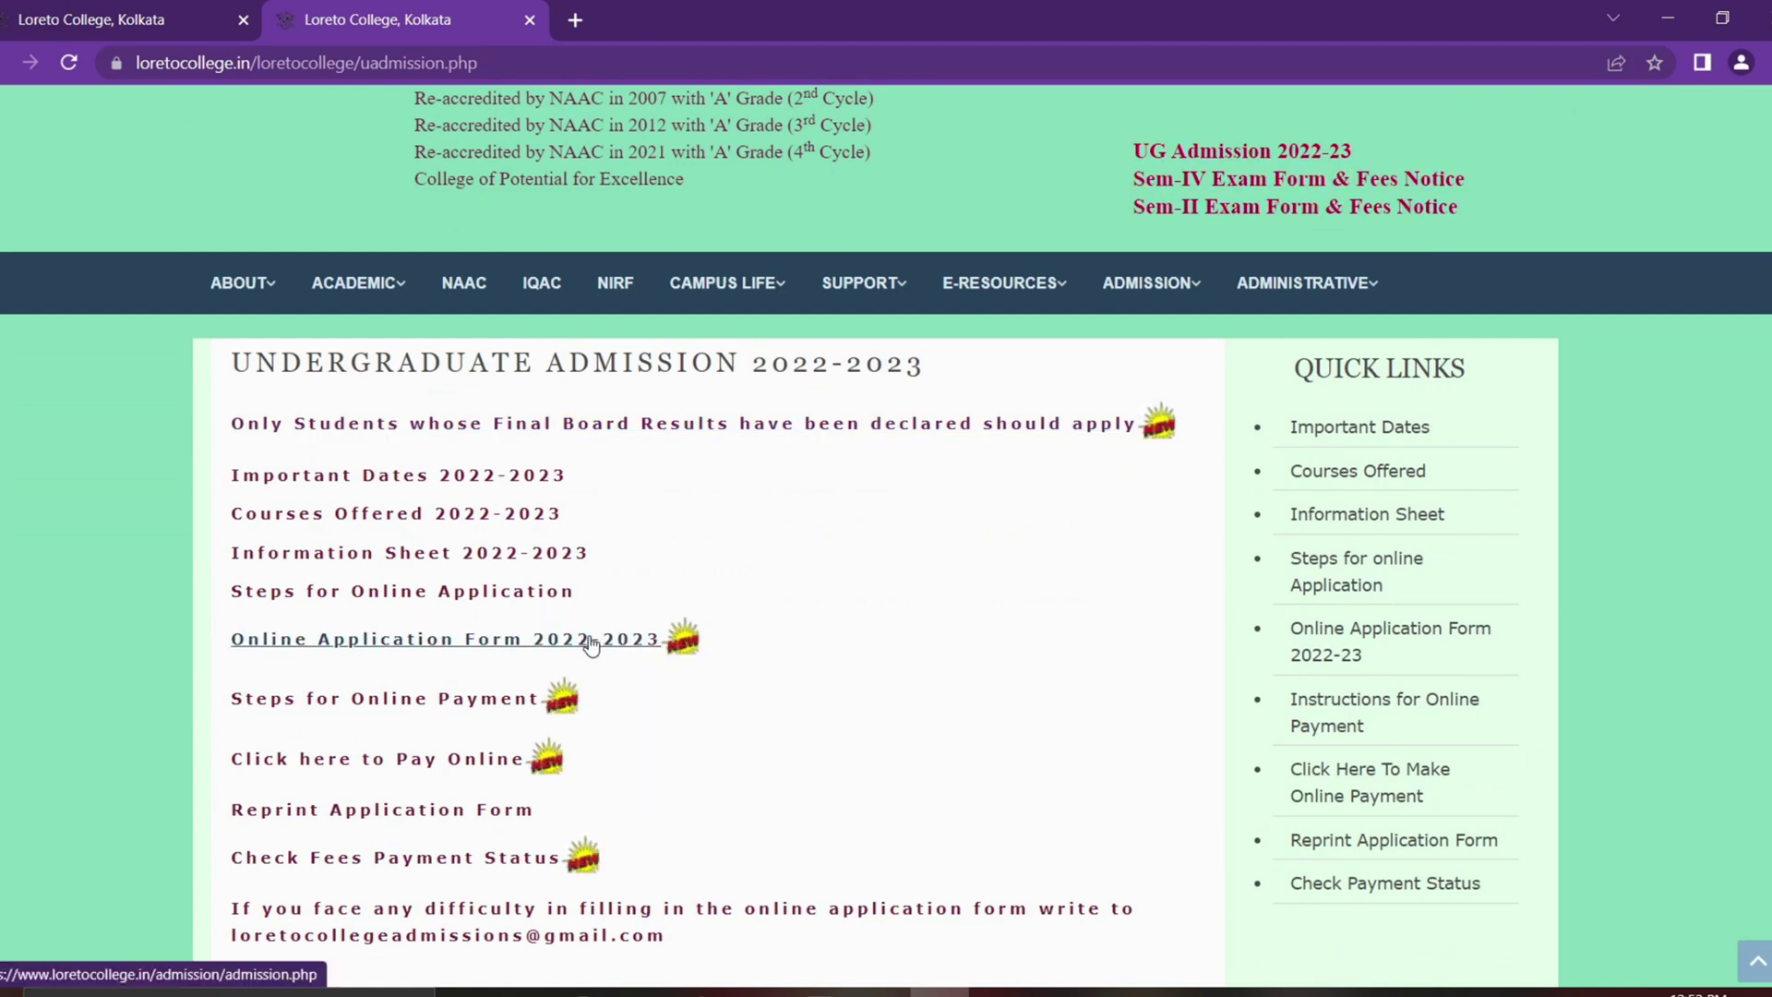
# Step: Open the Online Application Form 2022-2023 with WBHSE submitted as the Class 12 board
pyautogui.click(645, 649)
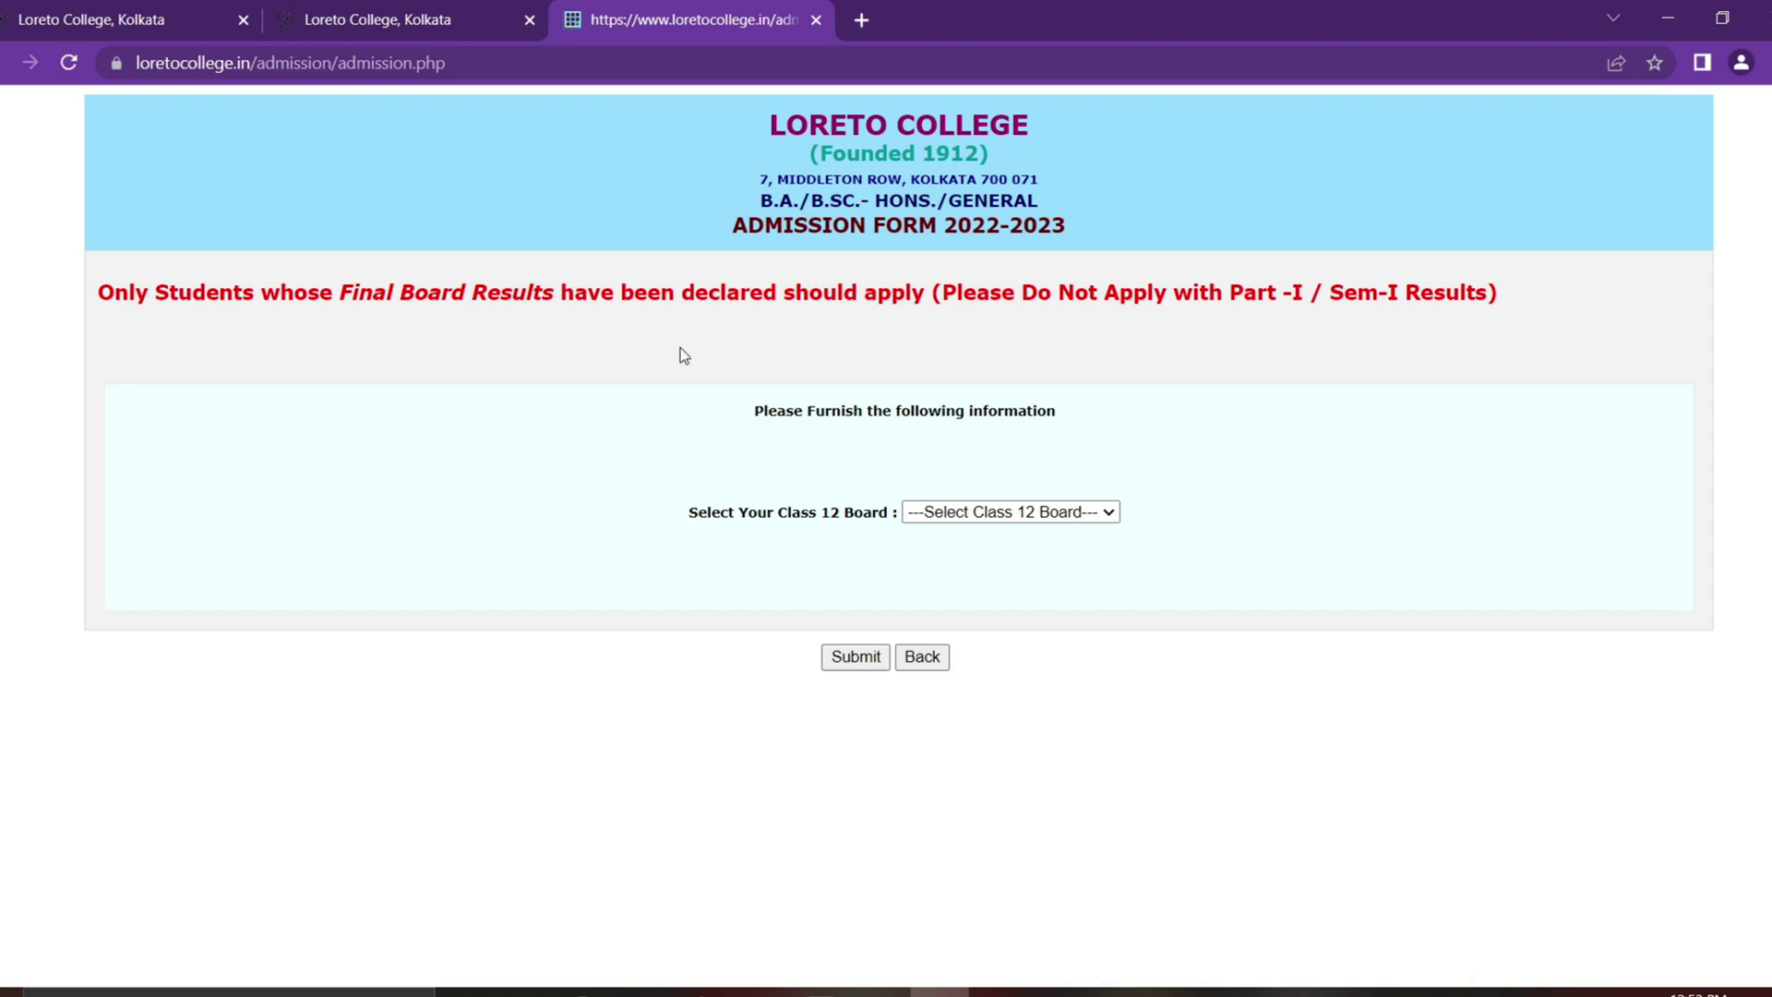
pyautogui.click(1025, 522)
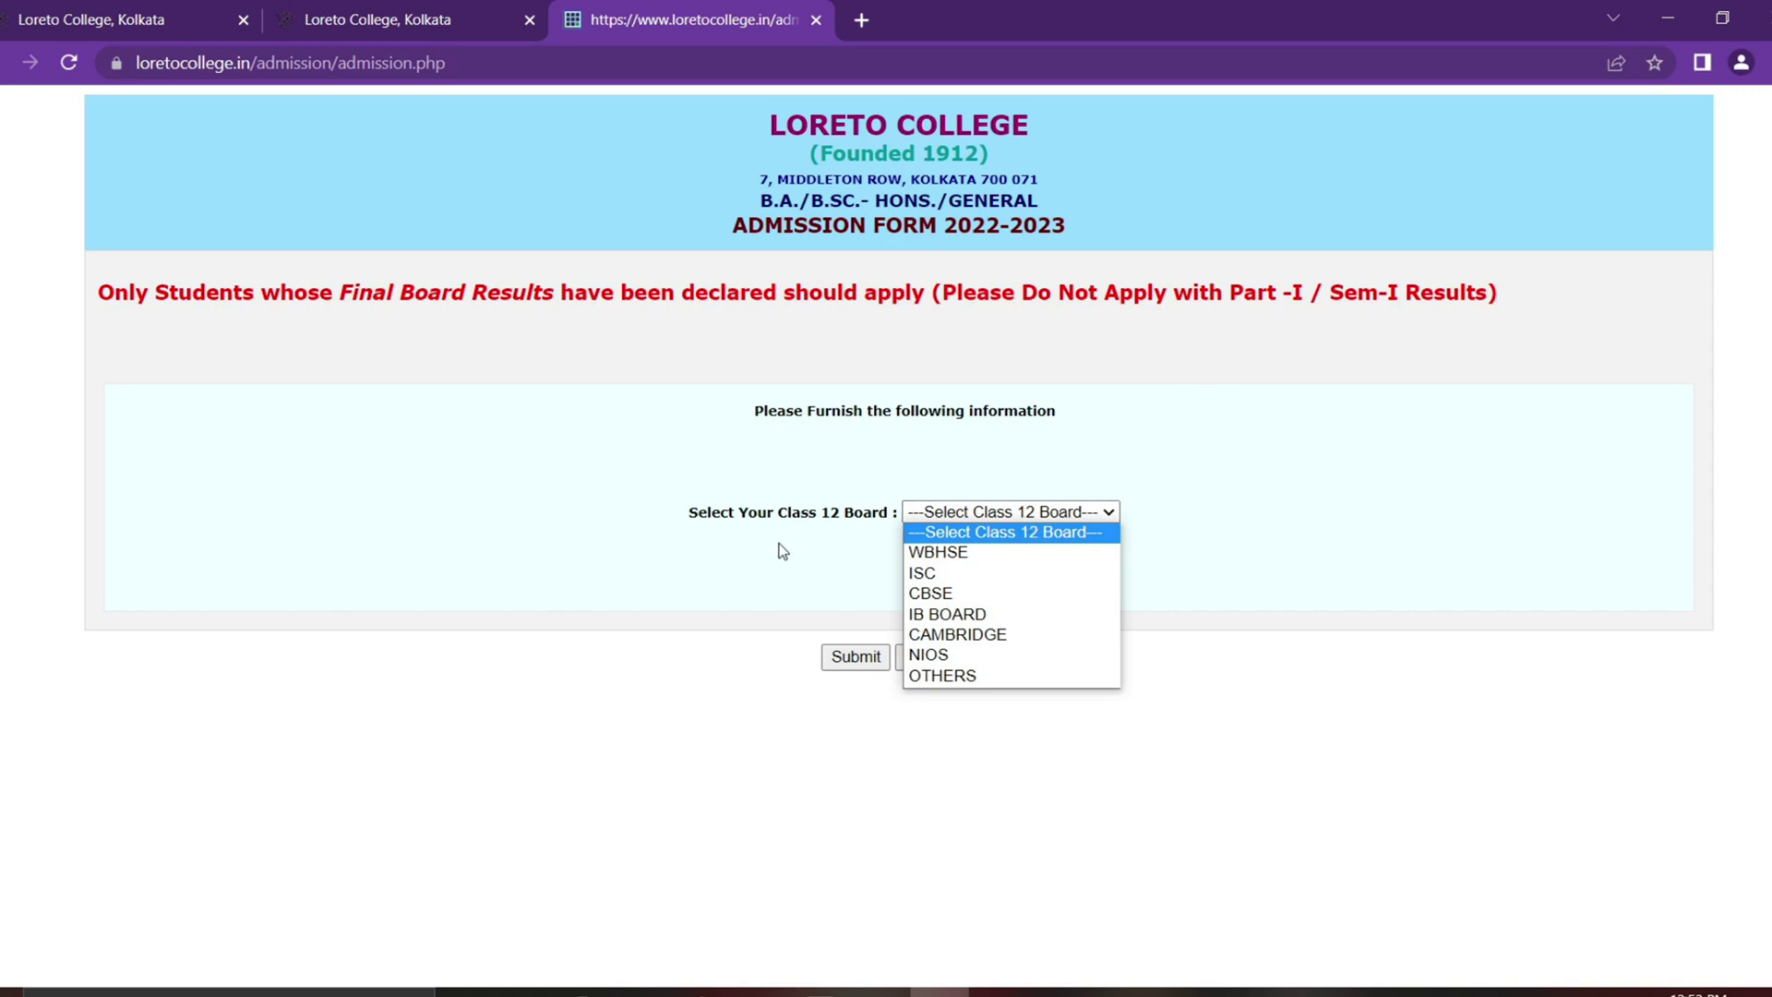
pyautogui.click(1030, 554)
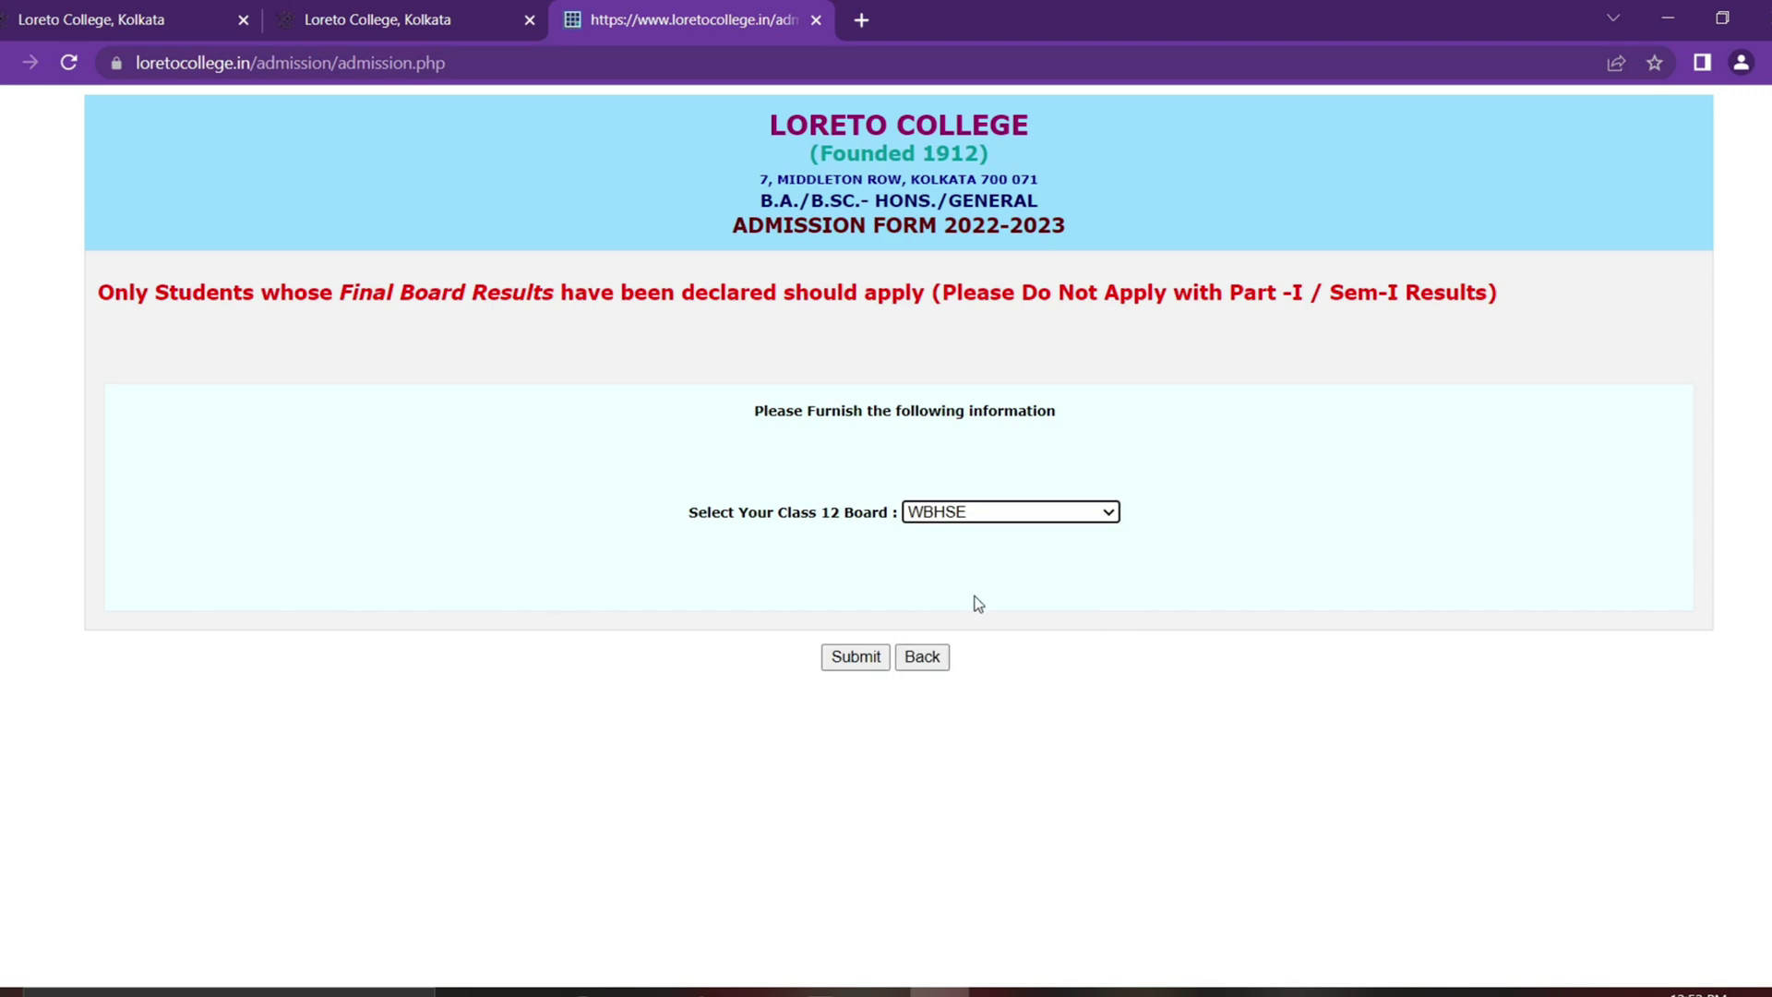
pyautogui.click(855, 661)
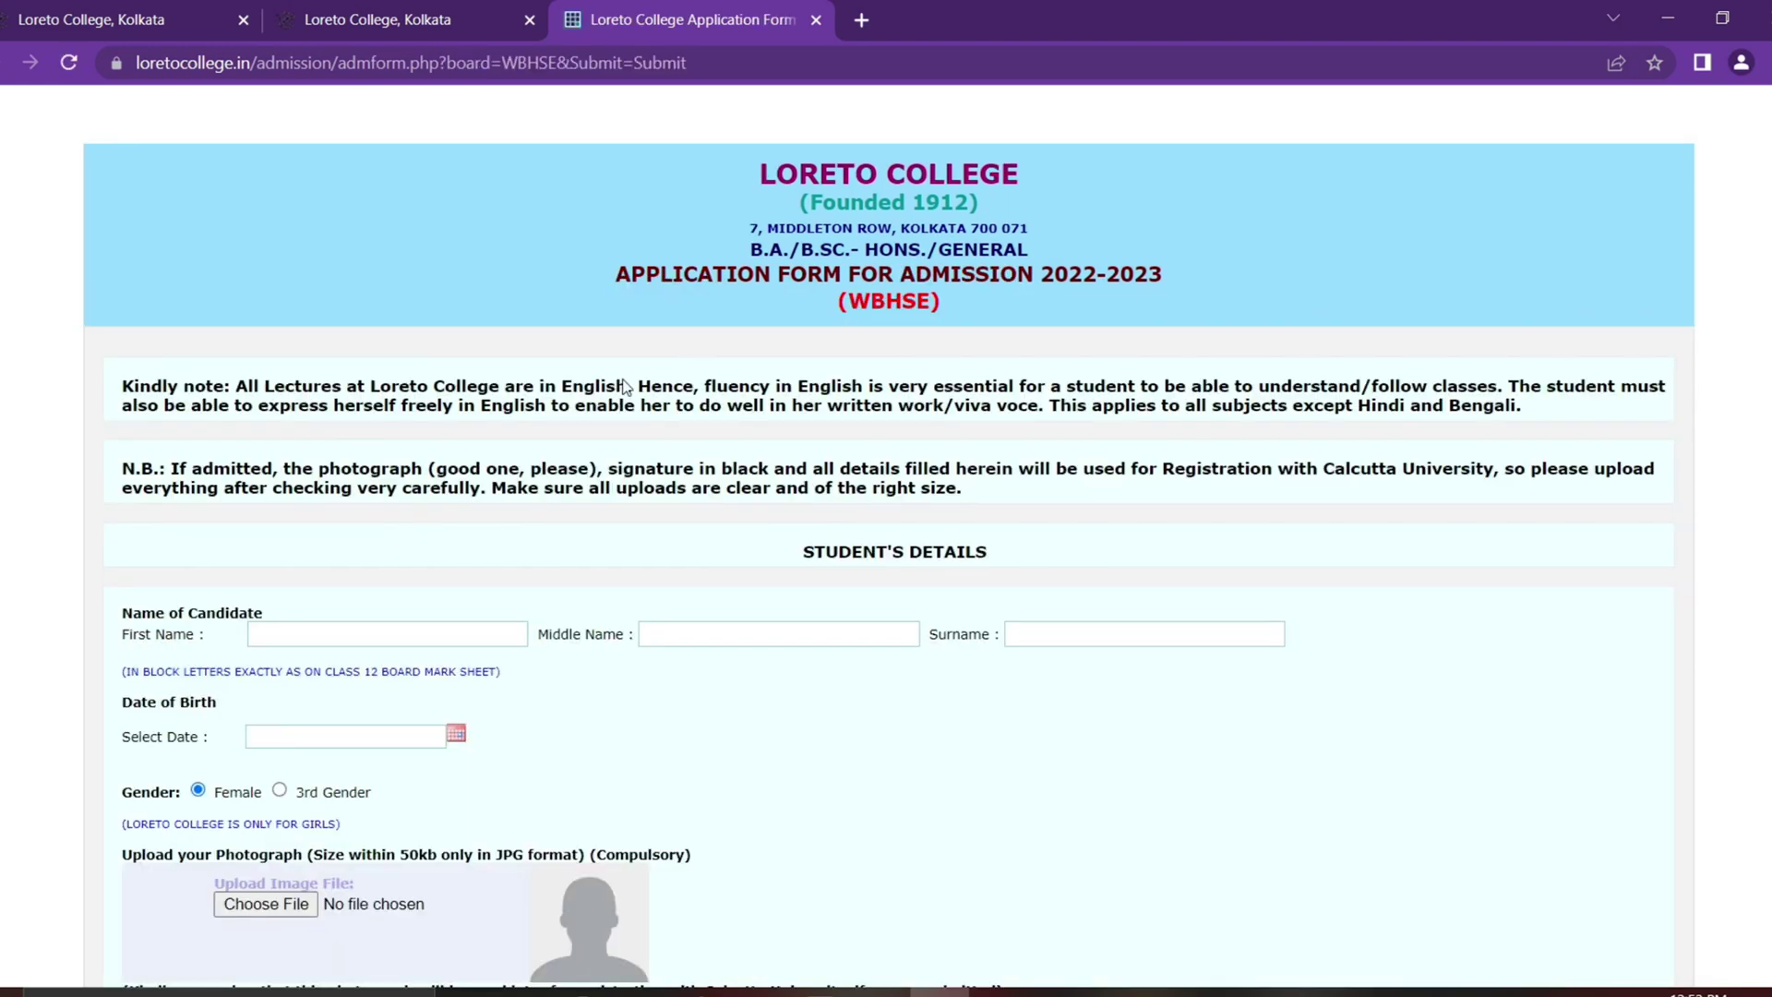
pyautogui.scroll(-1, 1379, 508)
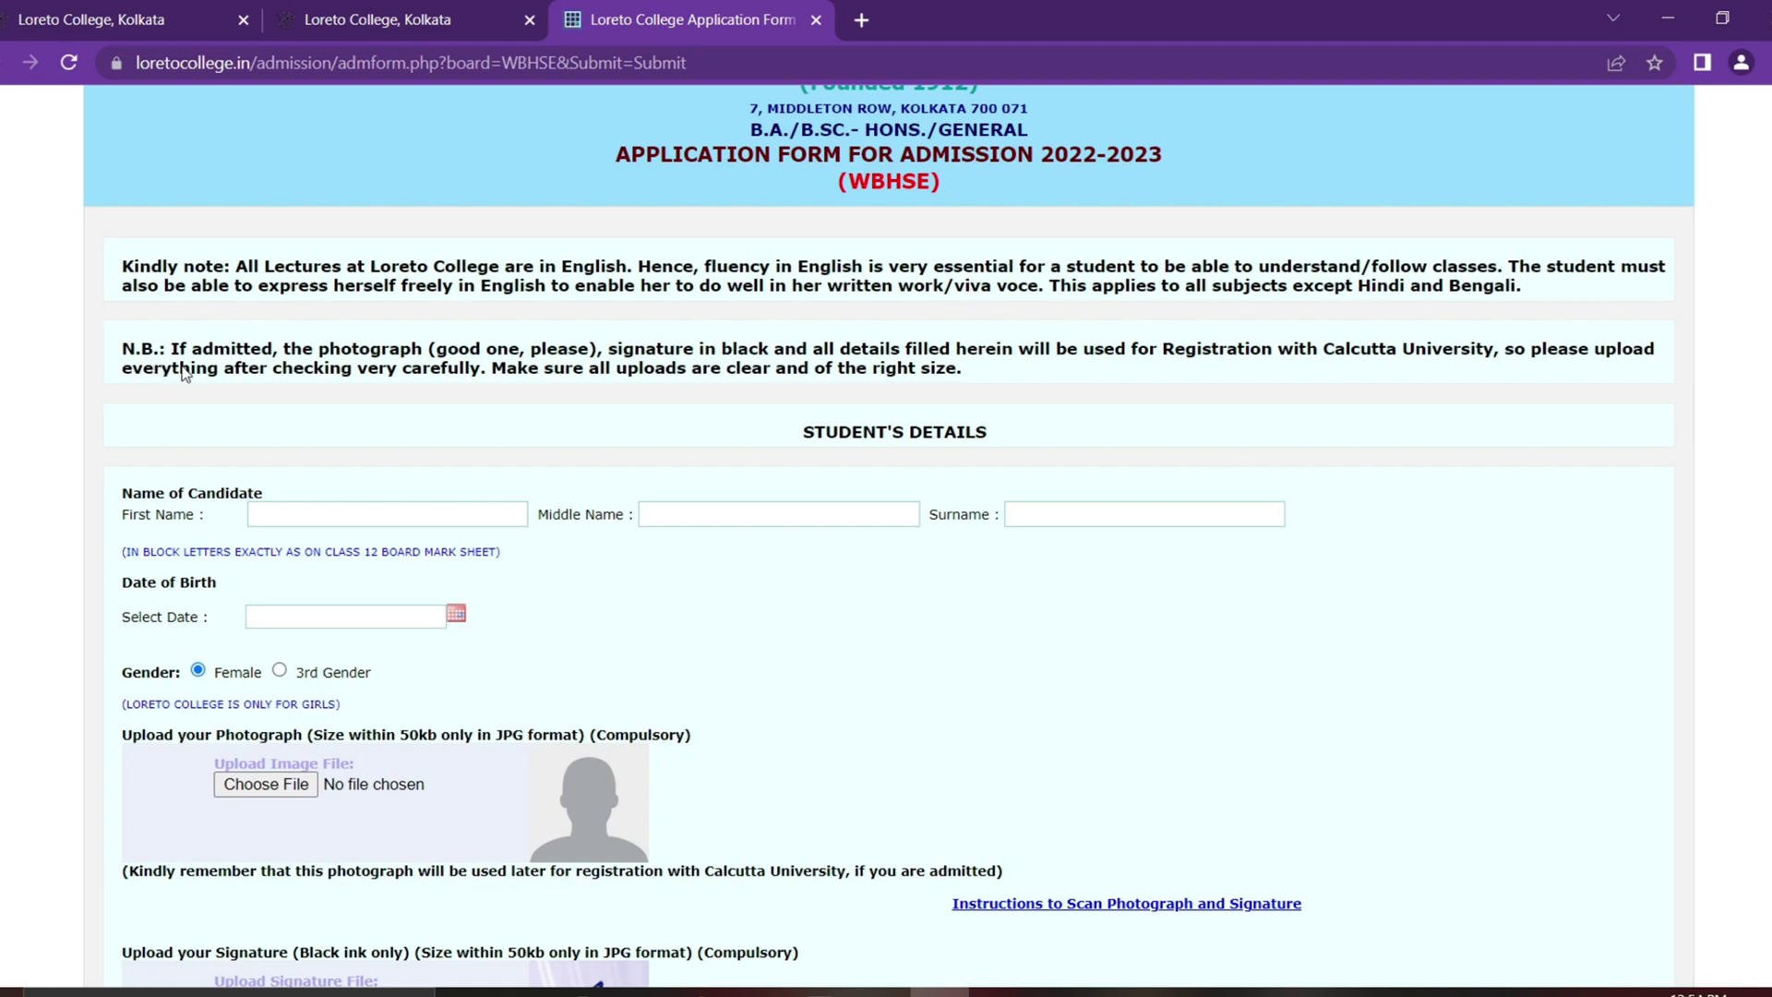
pyautogui.moveTo(261, 351); pyautogui.dragTo(1277, 368)
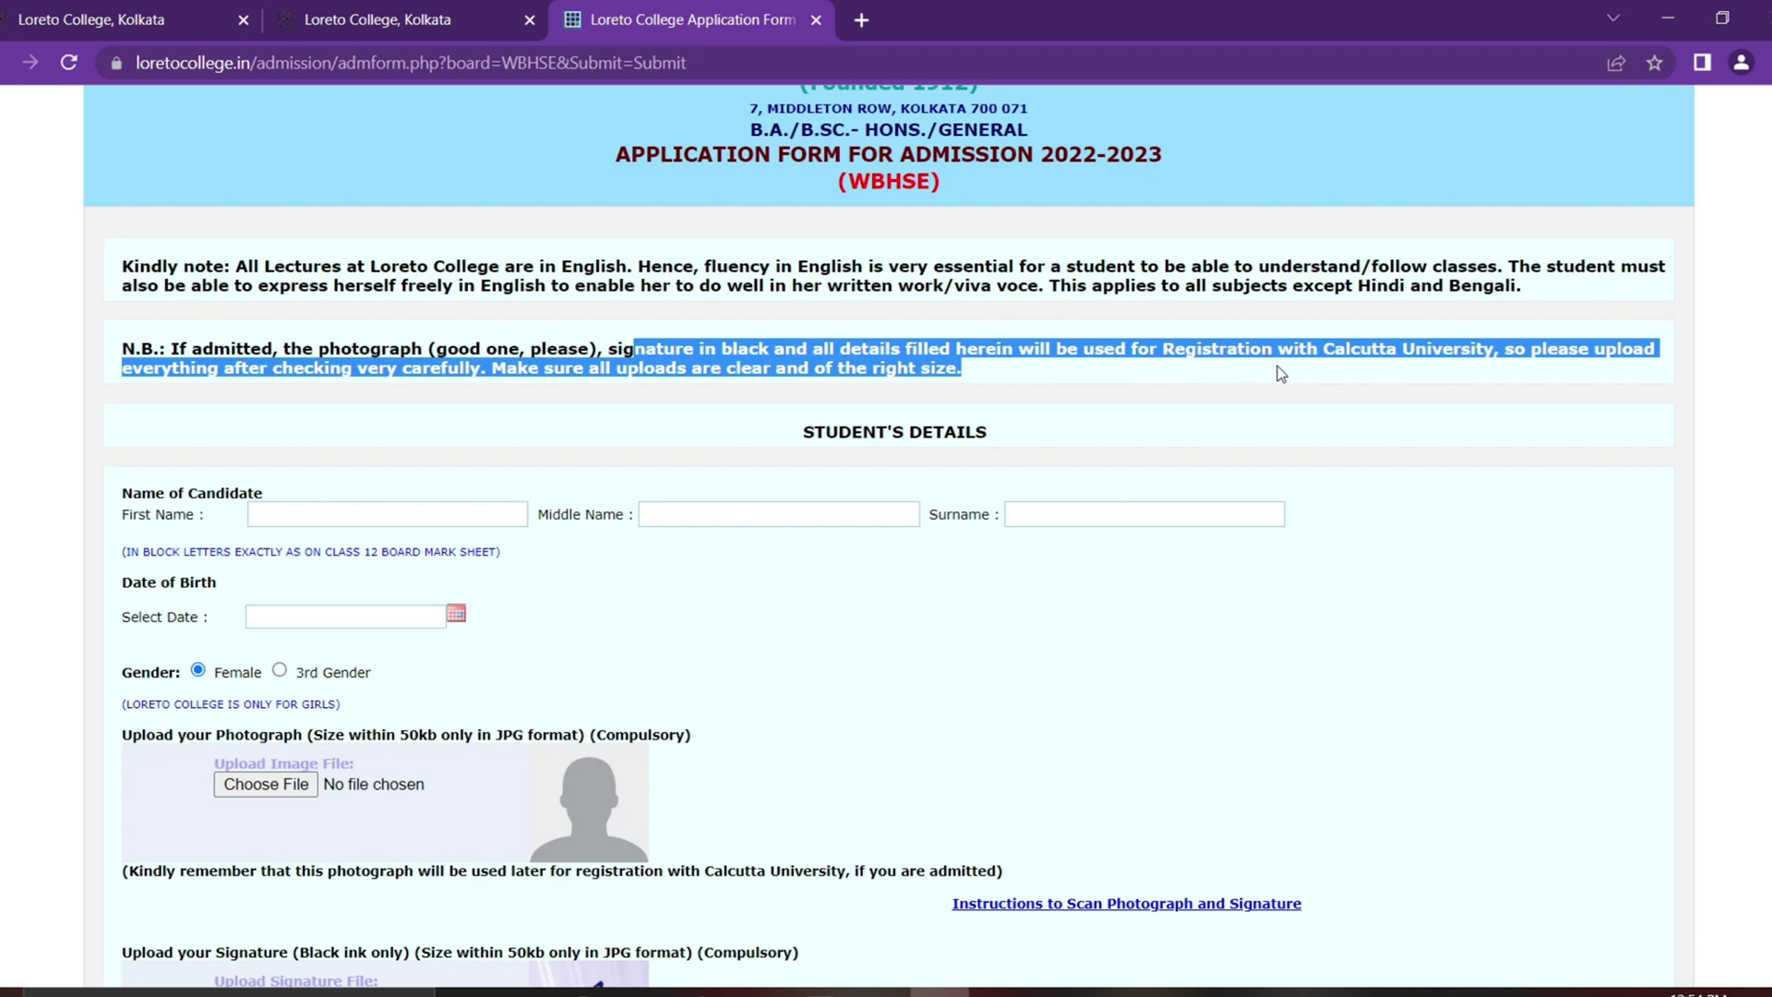
pyautogui.click(1337, 373)
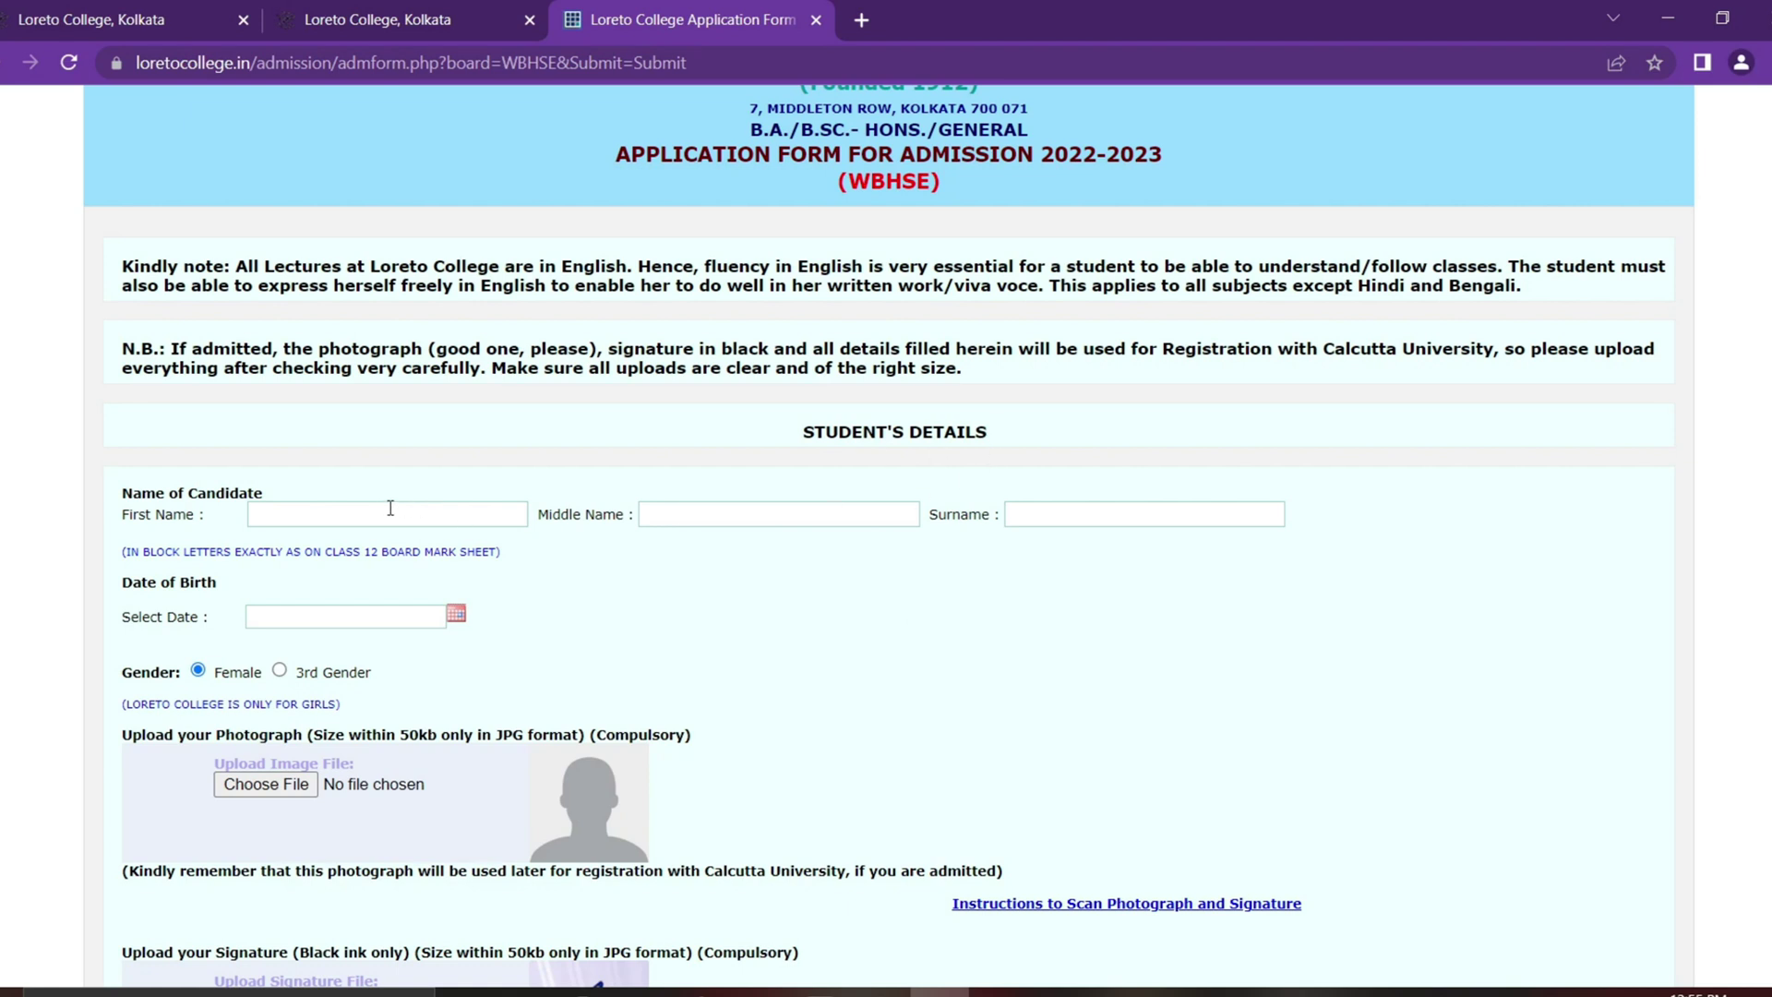
# Step: Enter the candidate's first name and surname in capitals, leaving the middle name blank
pyautogui.press('capslock')
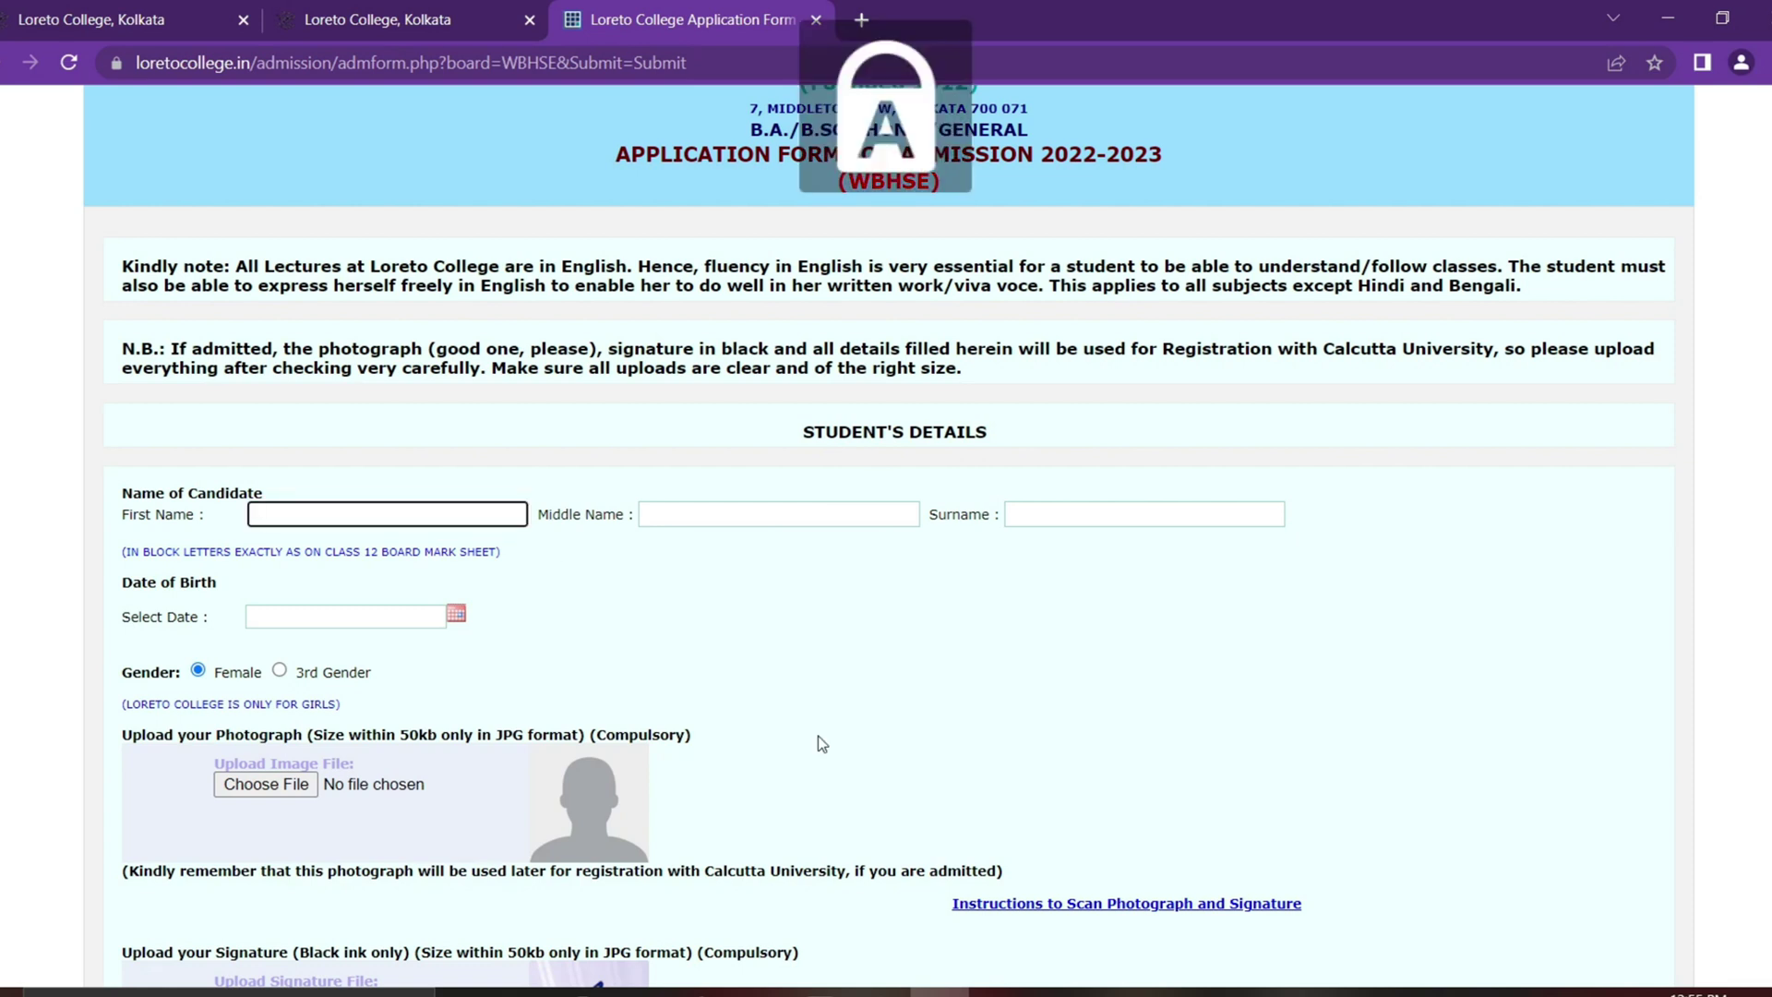
pyautogui.press('Tab')
pyautogui.press('Tab')
pyautogui.hotkey('shift', 'Tab')
pyautogui.press('Tab')
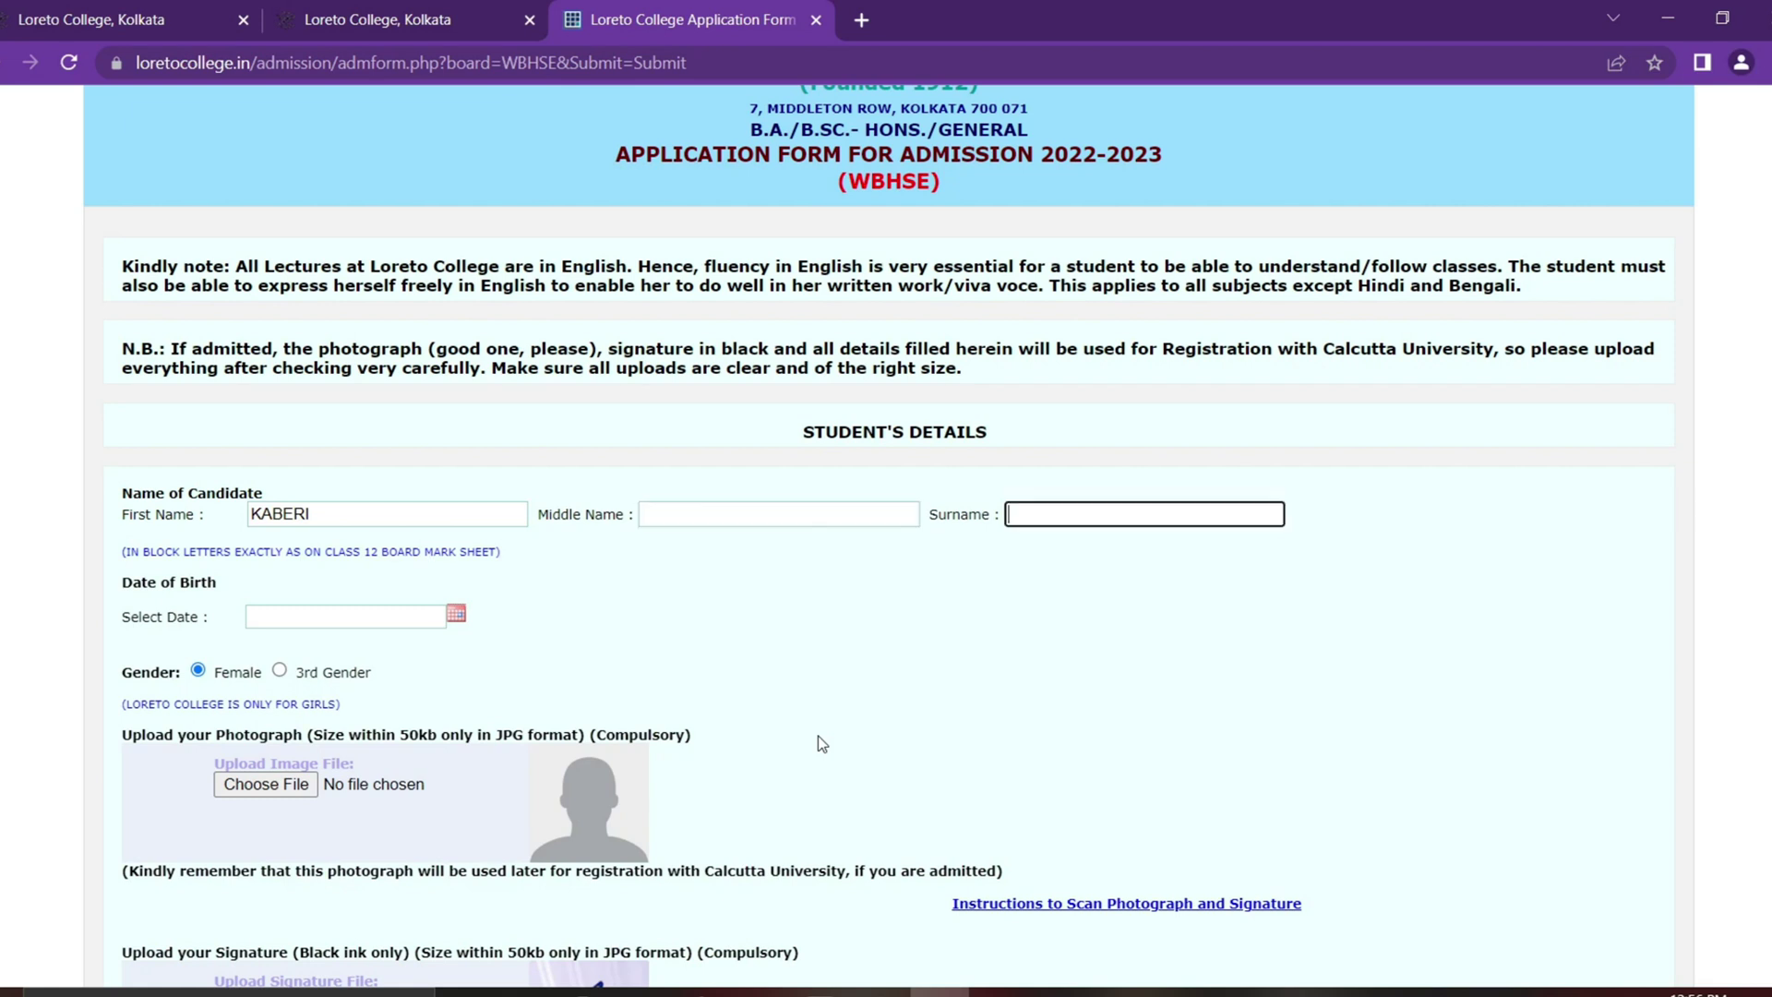
pyautogui.press('Tab')
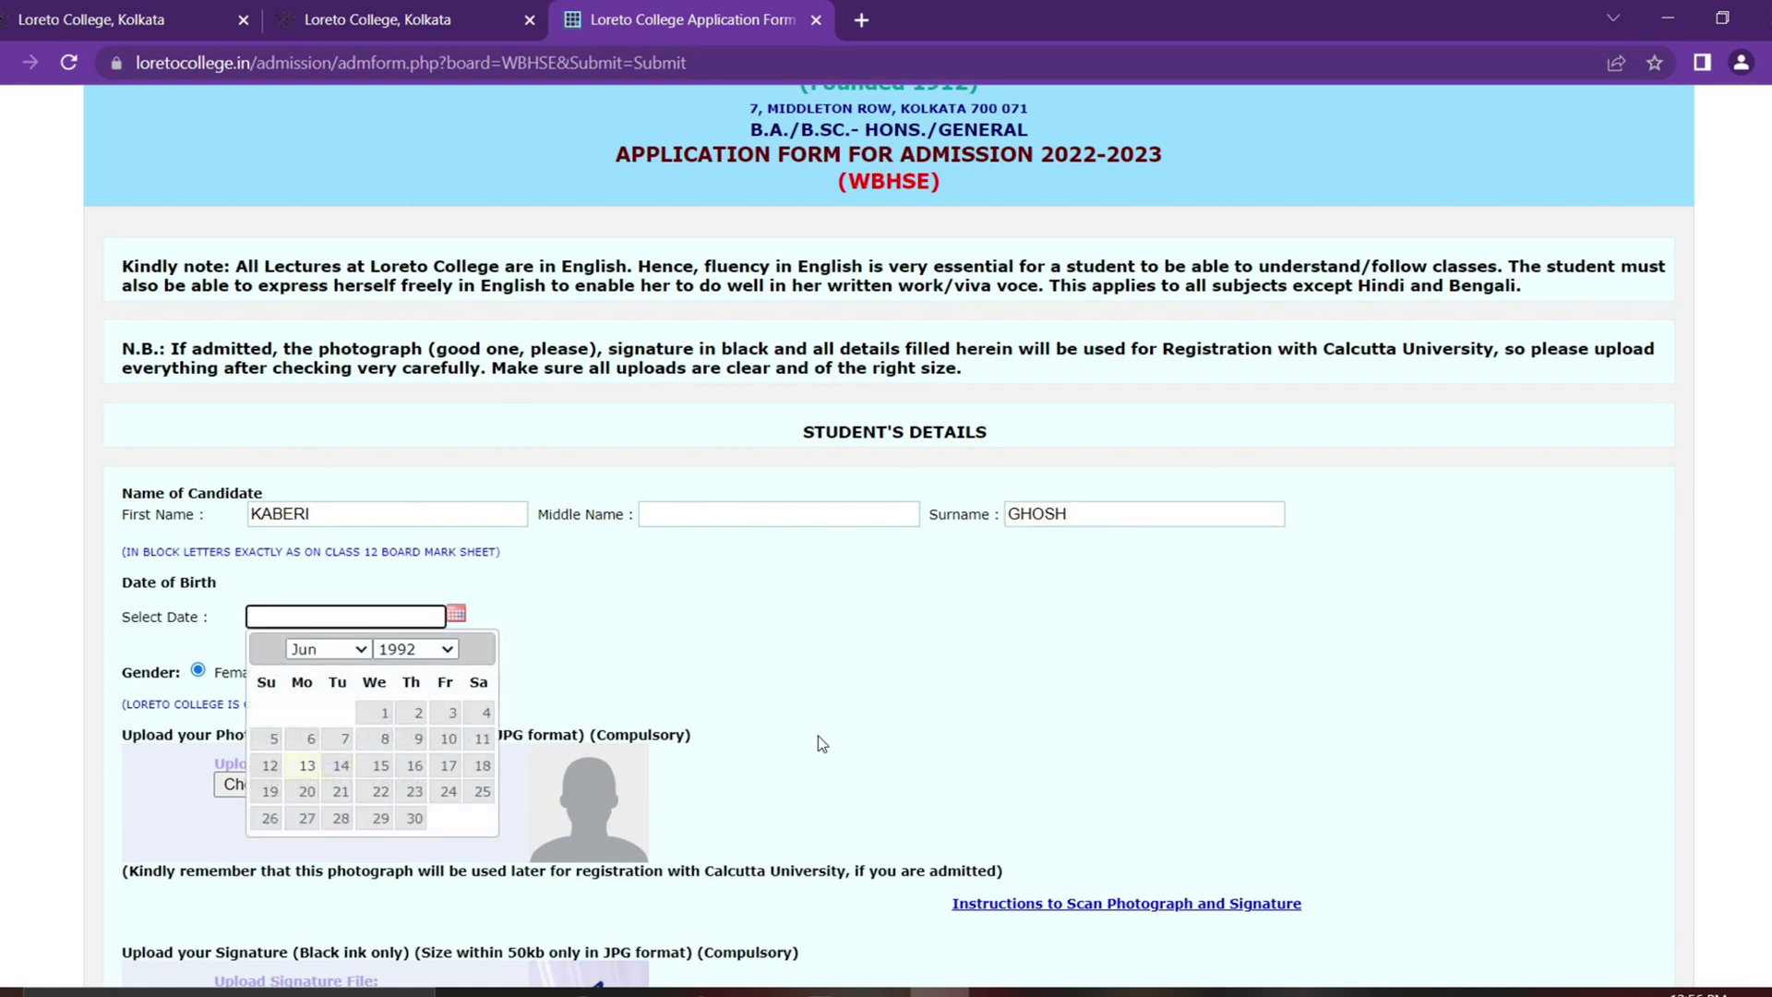
pyautogui.click(409, 649)
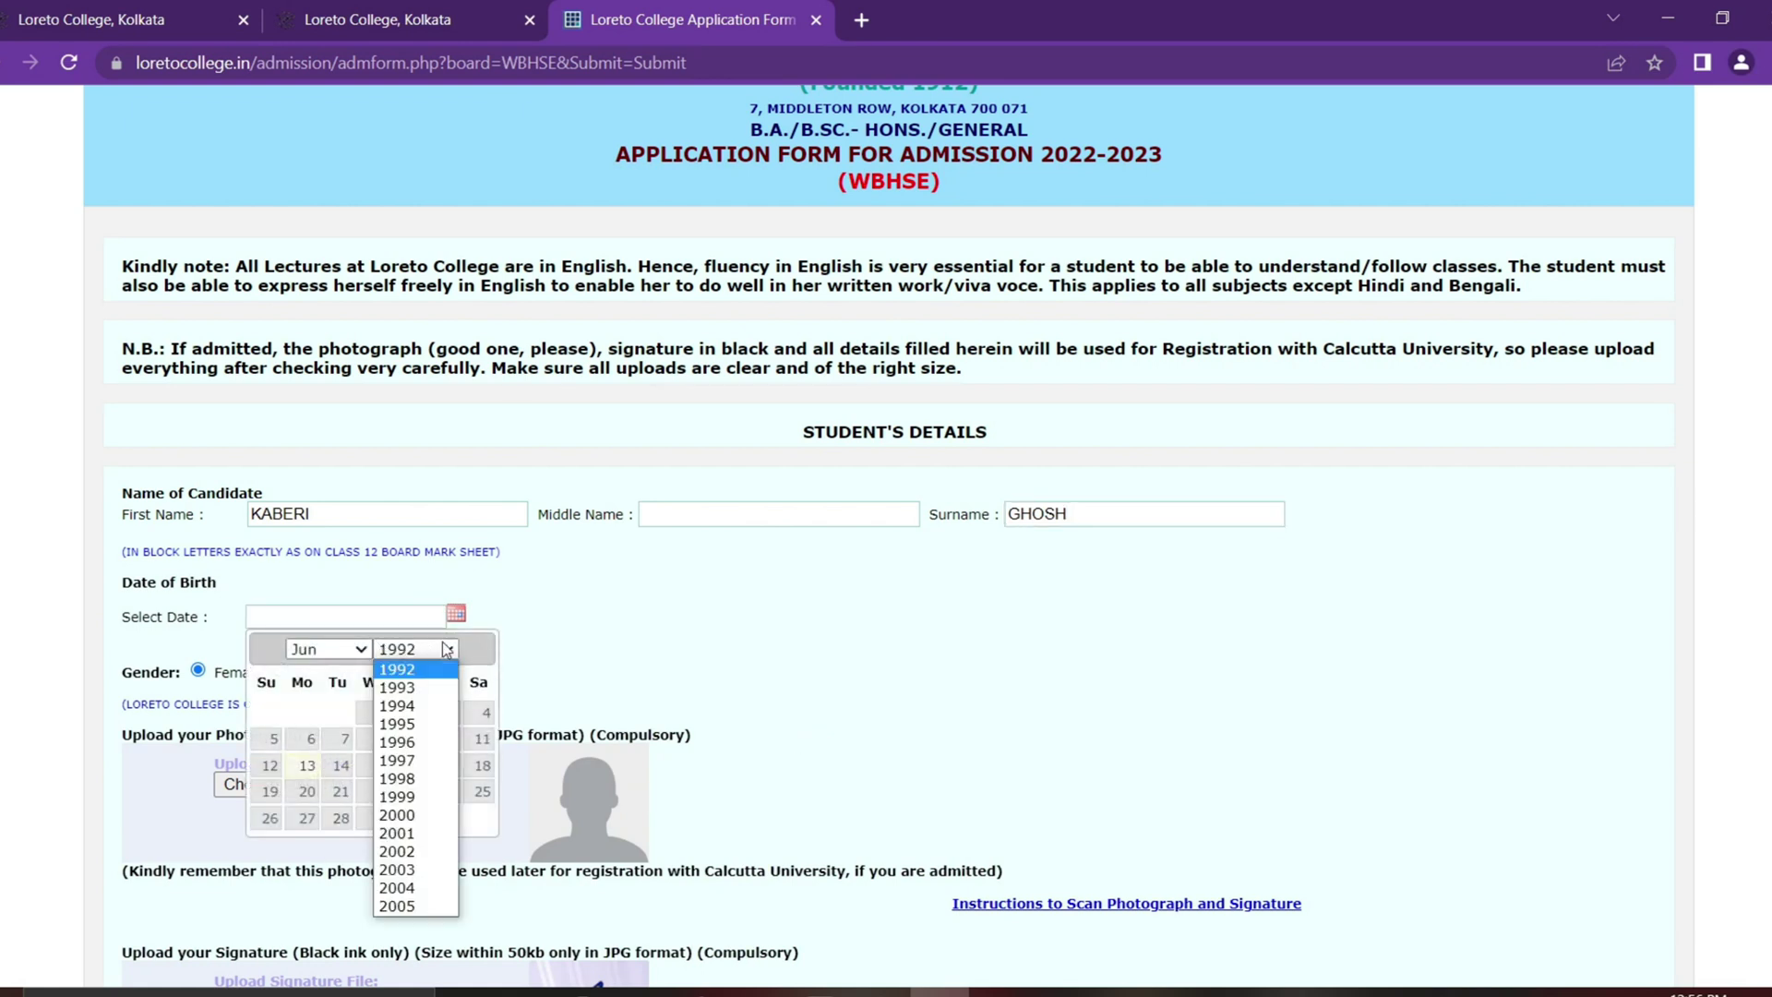
pyautogui.click(411, 707)
pyautogui.click(342, 650)
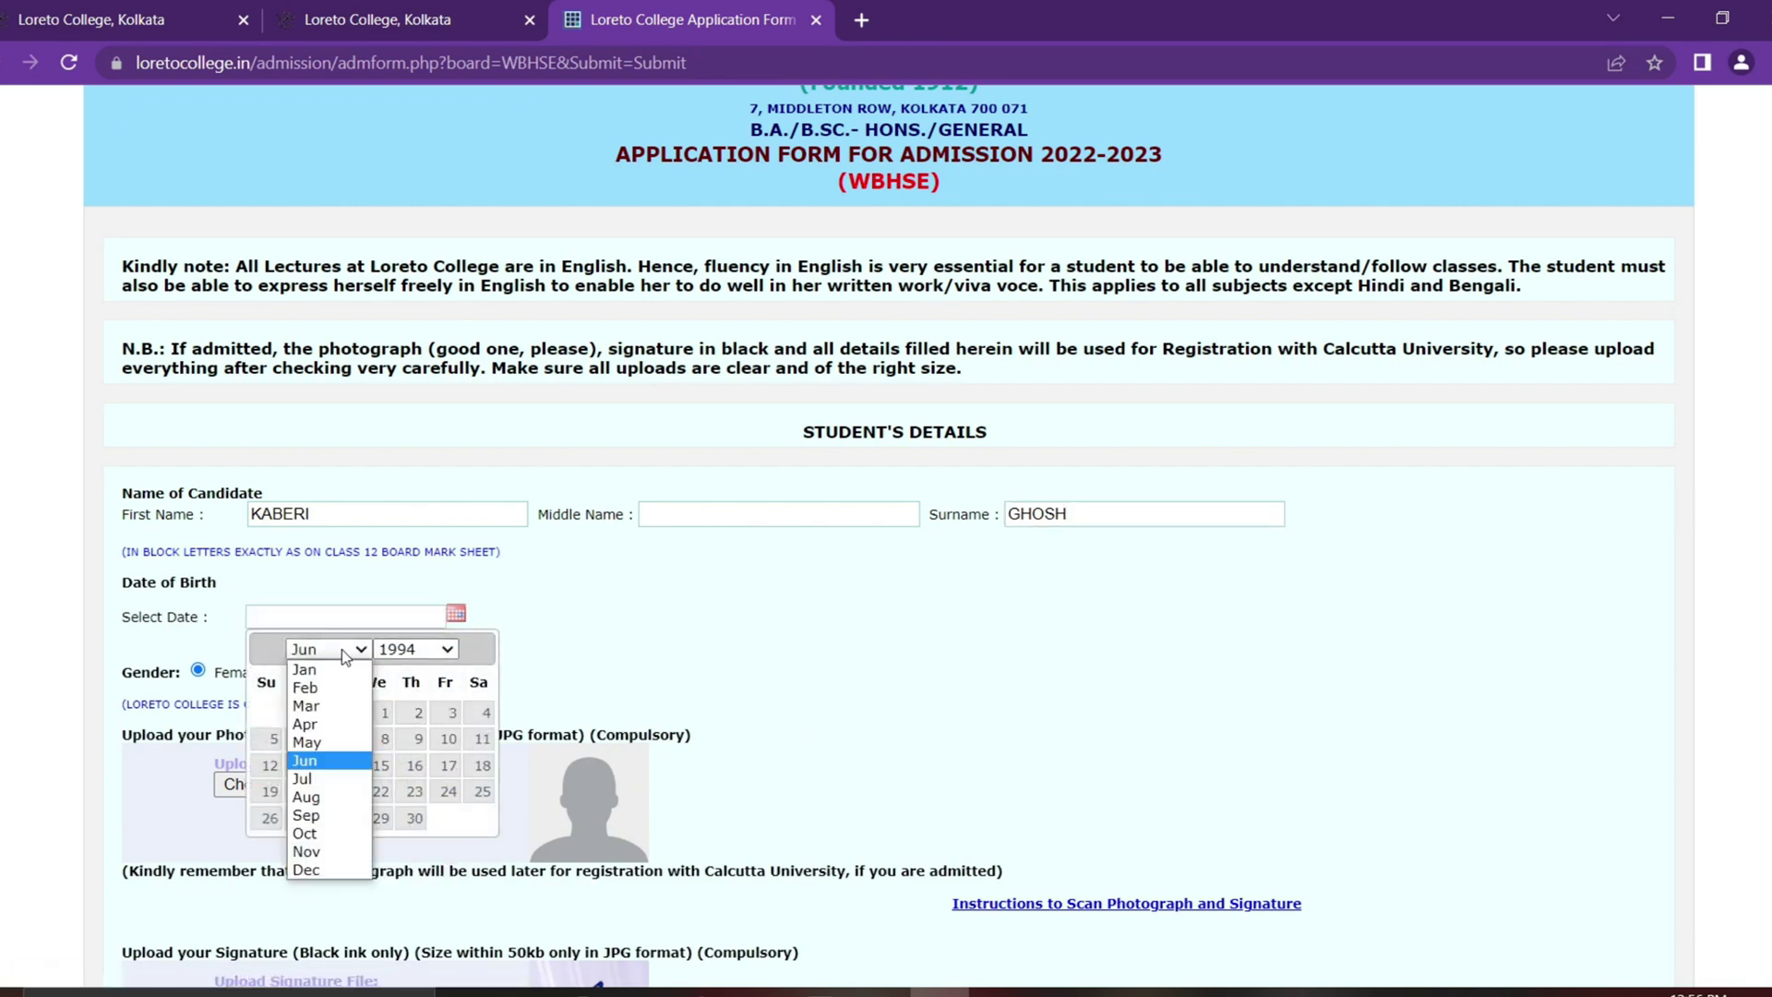
pyautogui.click(323, 705)
pyautogui.click(443, 739)
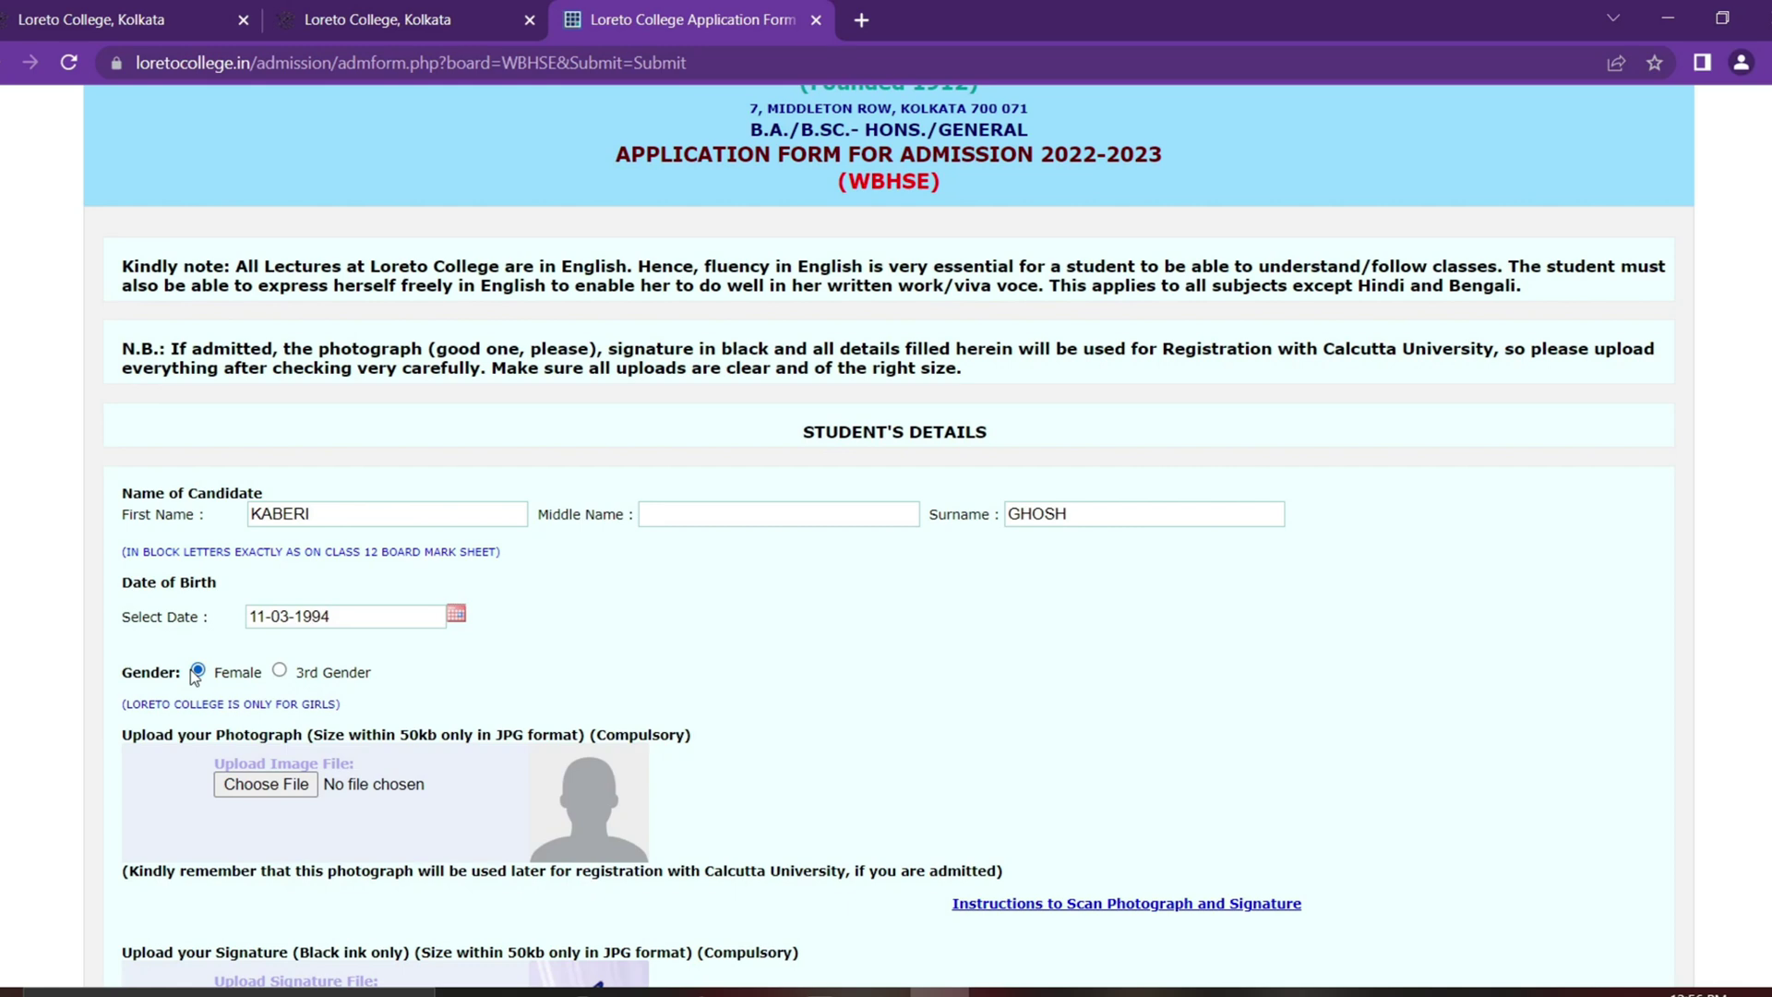
pyautogui.click(280, 672)
pyautogui.click(197, 670)
pyautogui.scroll(-1, 240, 674)
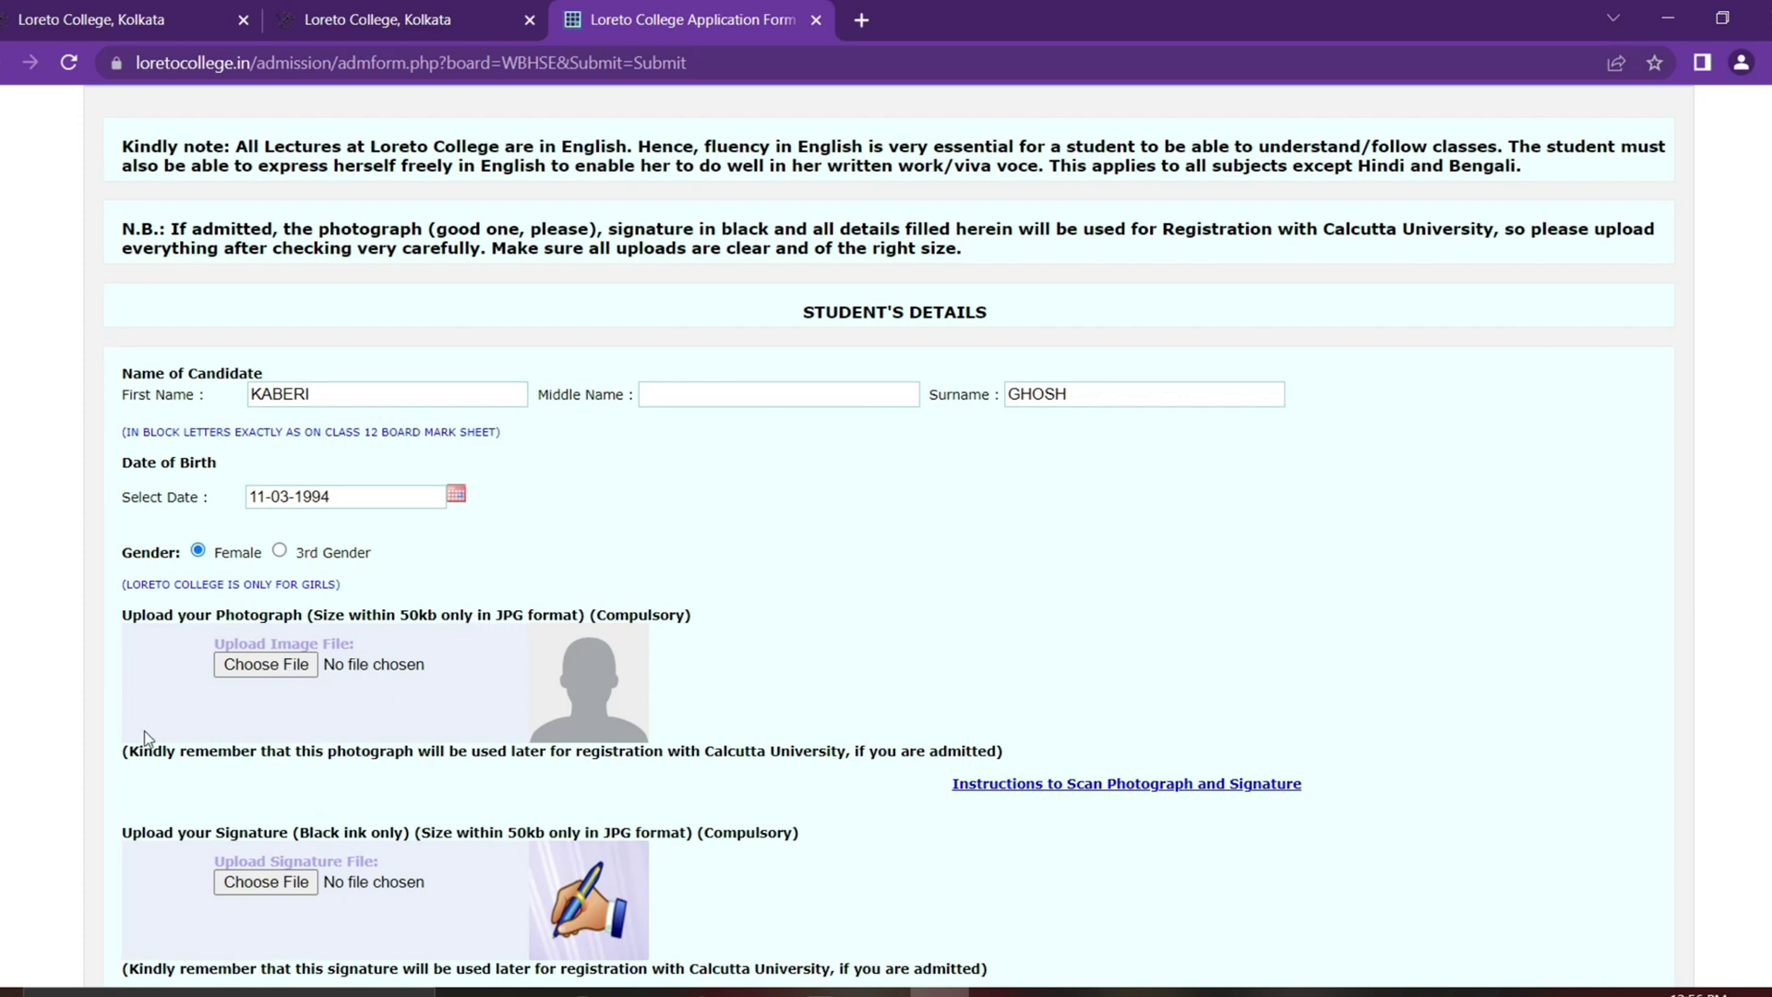
# Step: Upload documents.jpg as both the photograph and the signature image
pyautogui.click(293, 666)
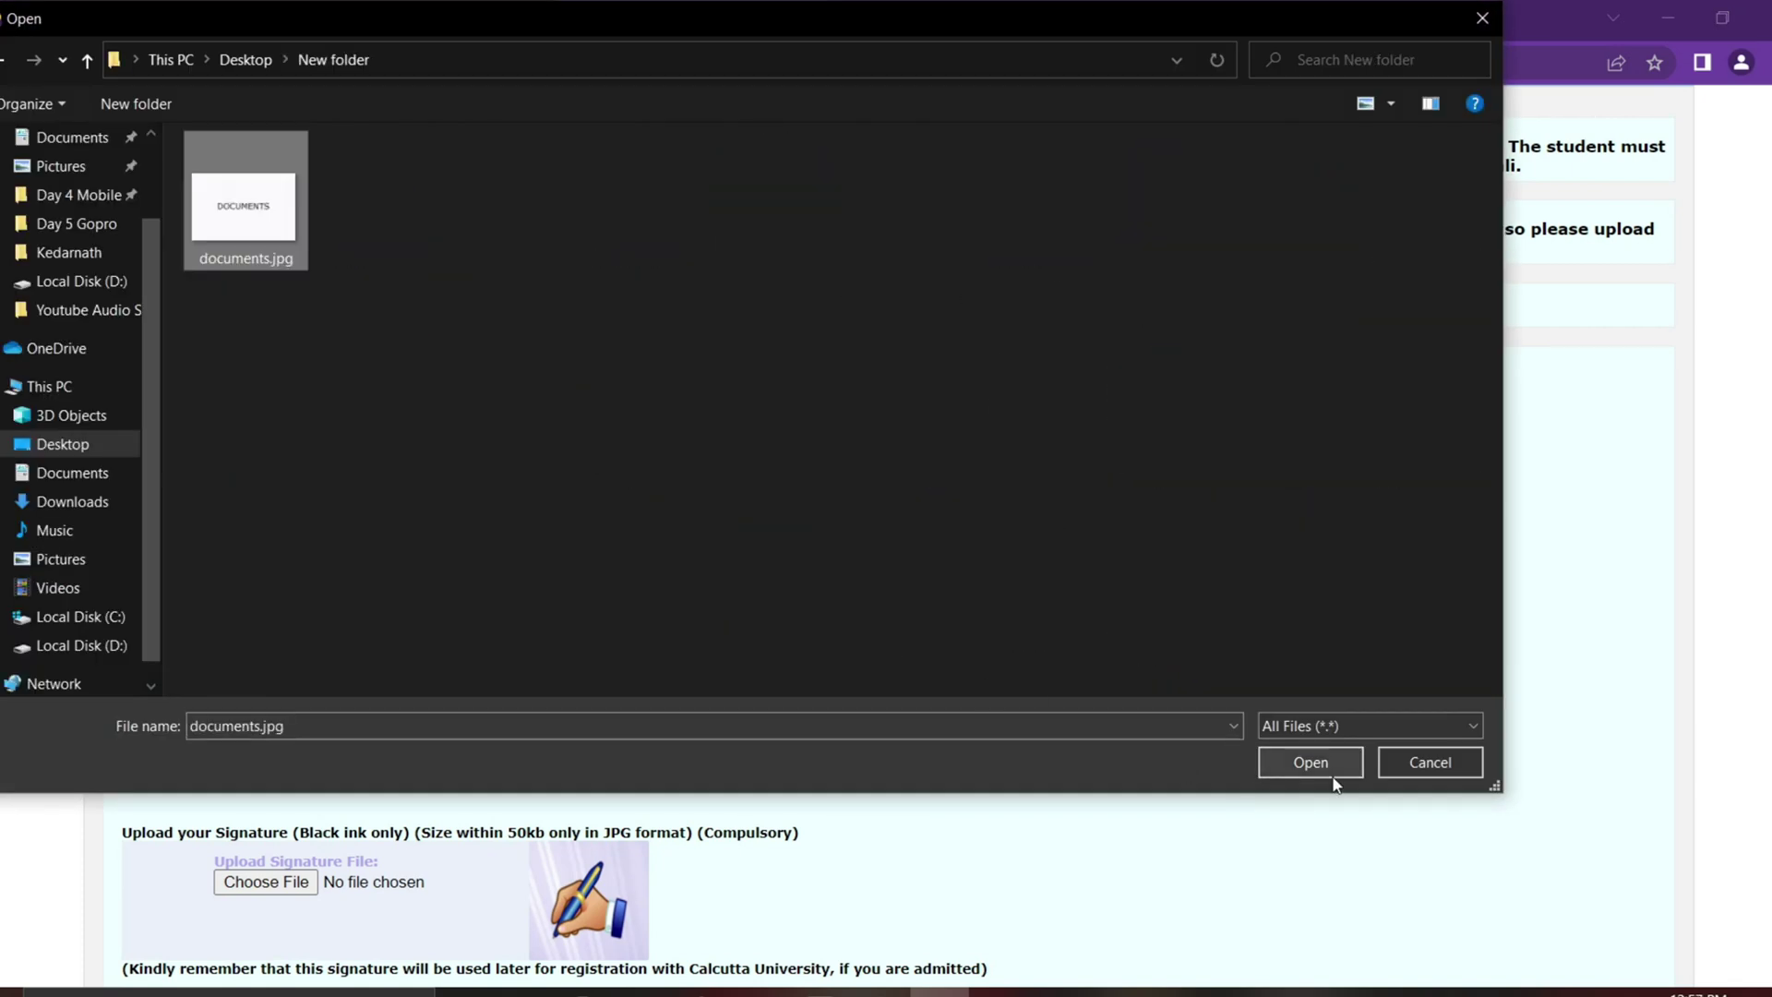
pyautogui.click(1311, 762)
pyautogui.scroll(-3, 806, 632)
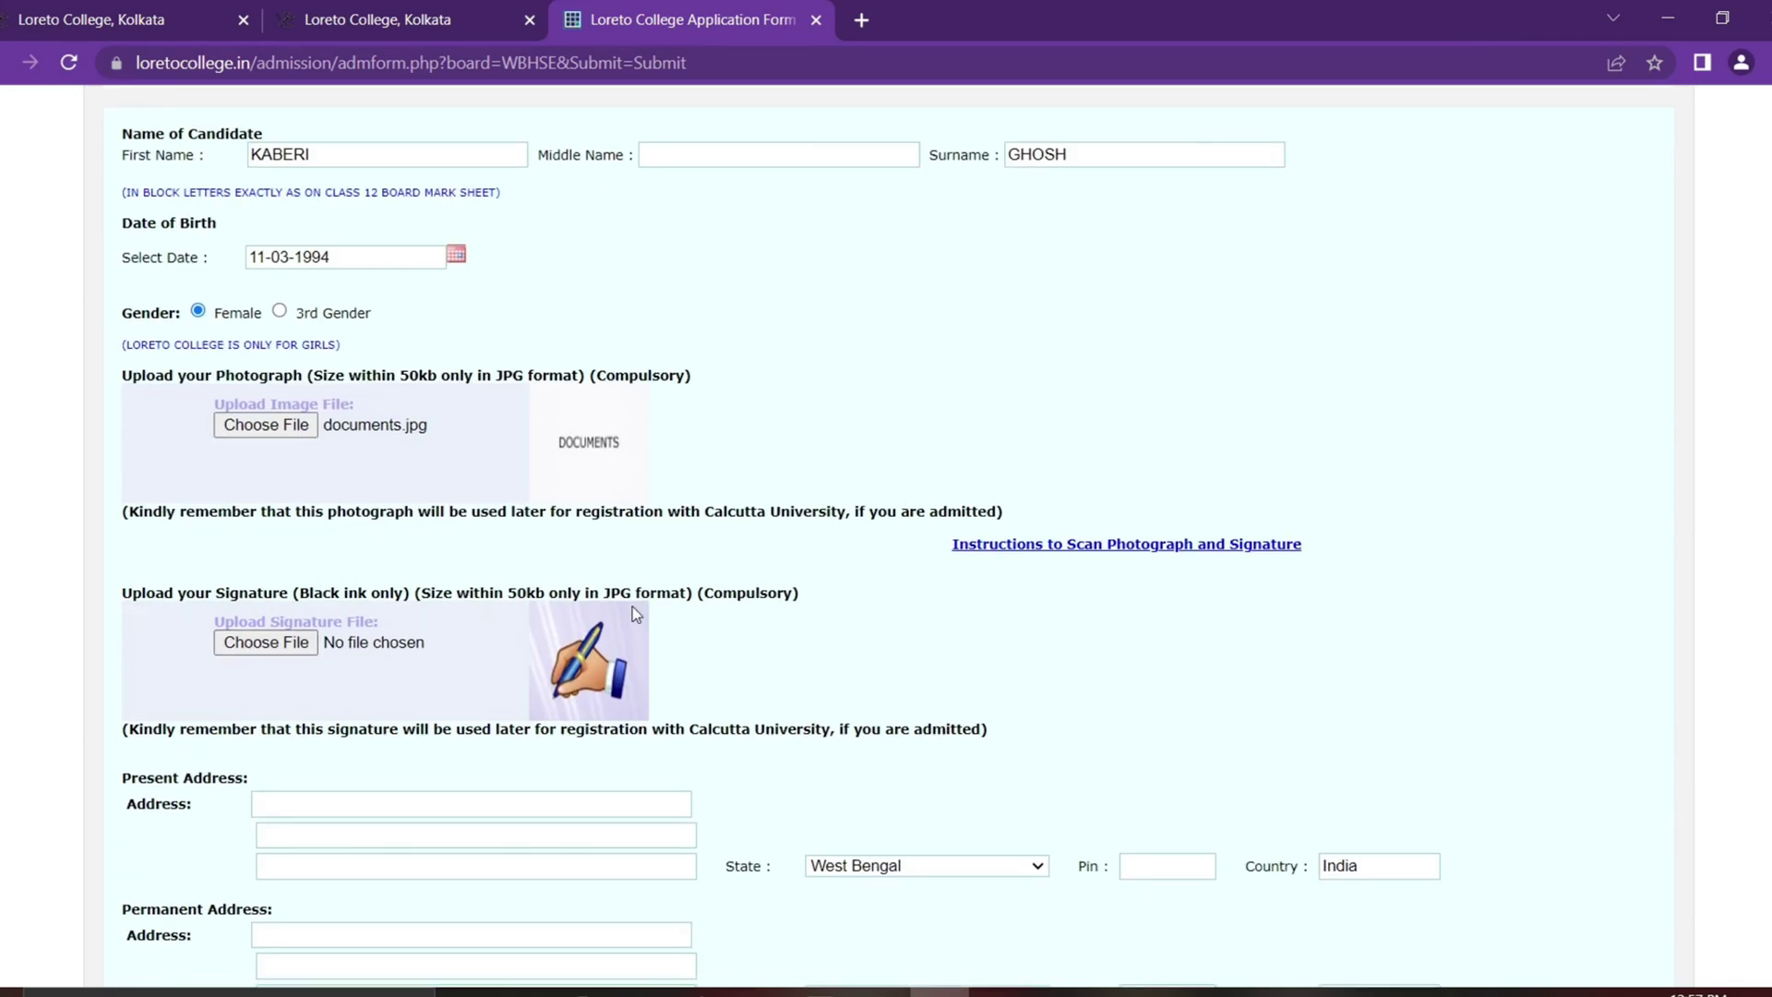
pyautogui.click(266, 642)
pyautogui.doubleClick(248, 249)
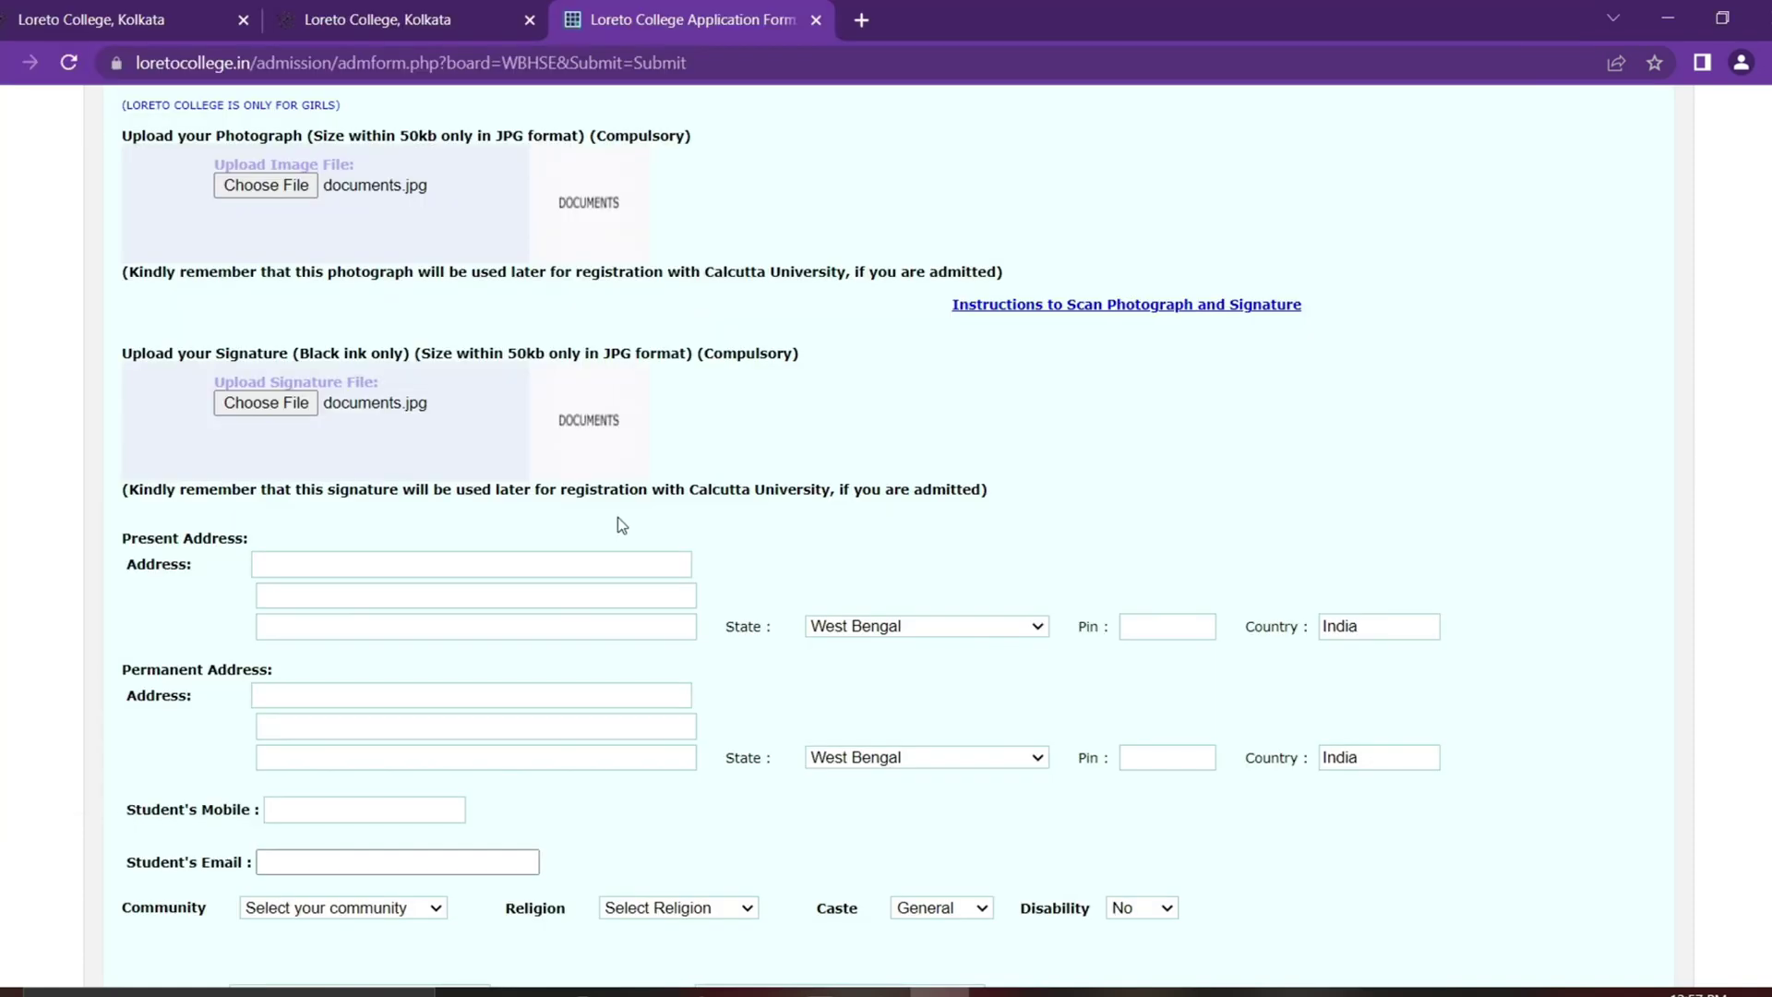
# Step: Fill the present address with placeholder text, state West Bengal, and its pin code
pyautogui.click(597, 565)
pyautogui.write('XXX')
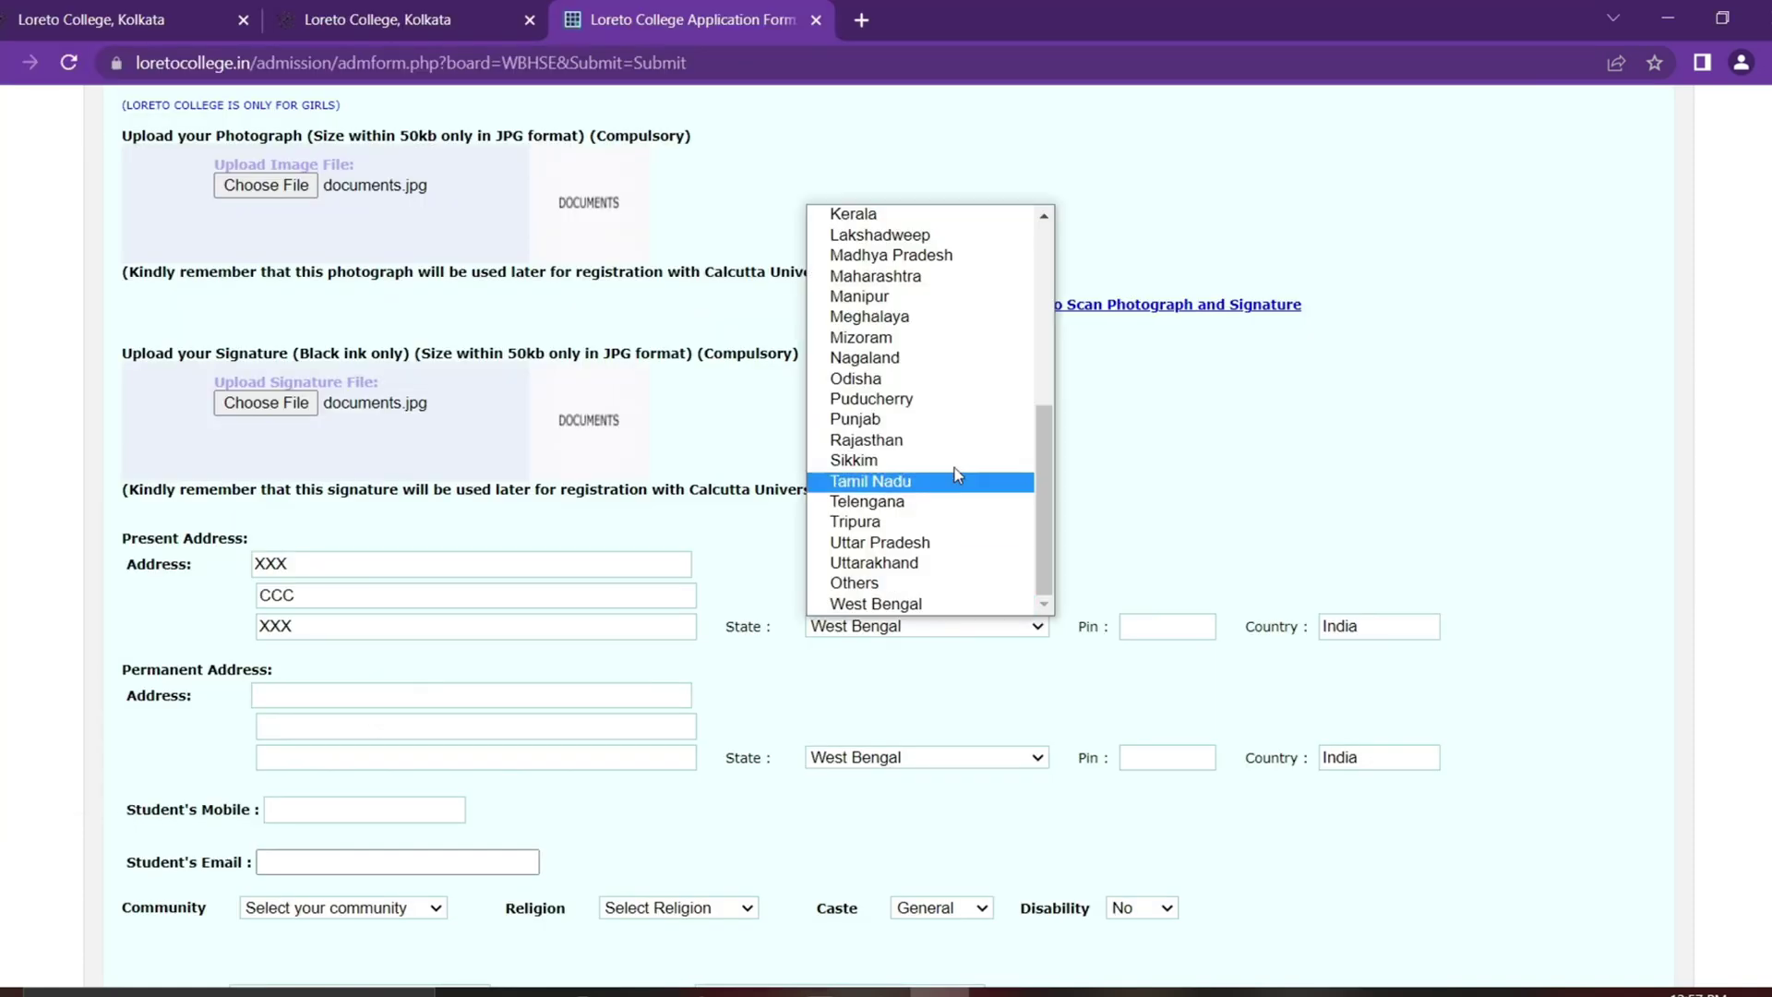
pyautogui.scroll(5, 957, 474)
pyautogui.scroll(-5, 954, 467)
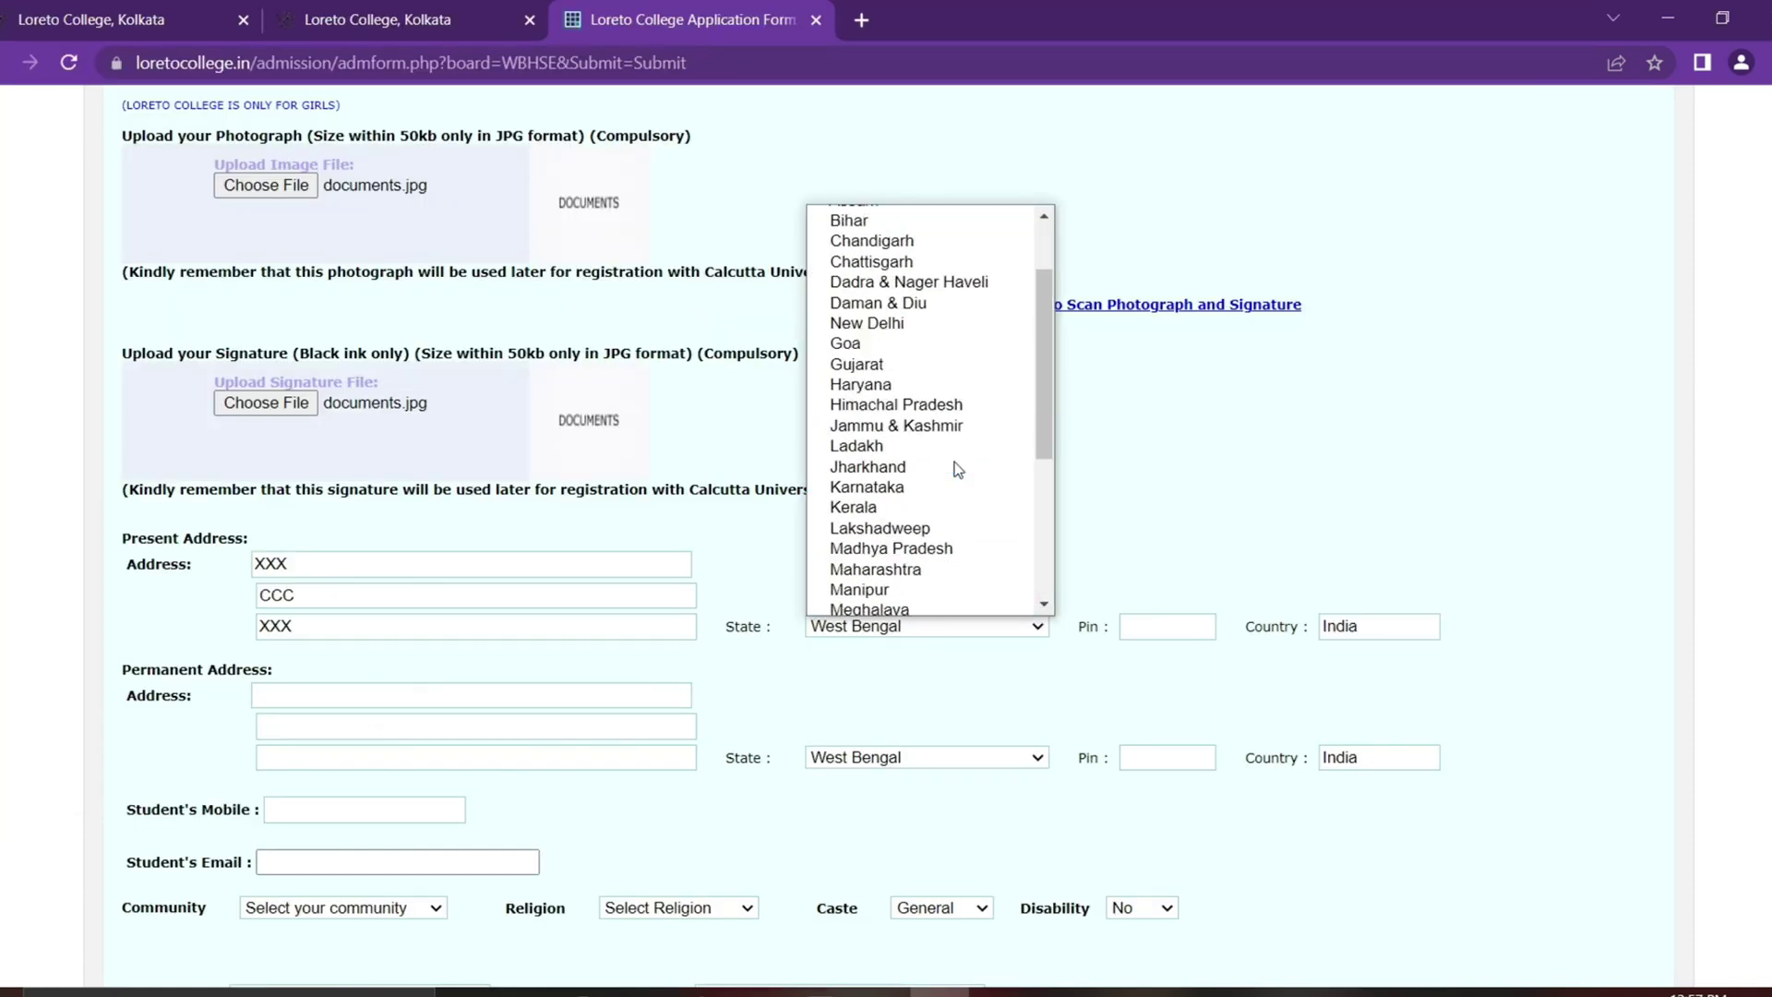
pyautogui.click(930, 604)
pyautogui.click(1161, 629)
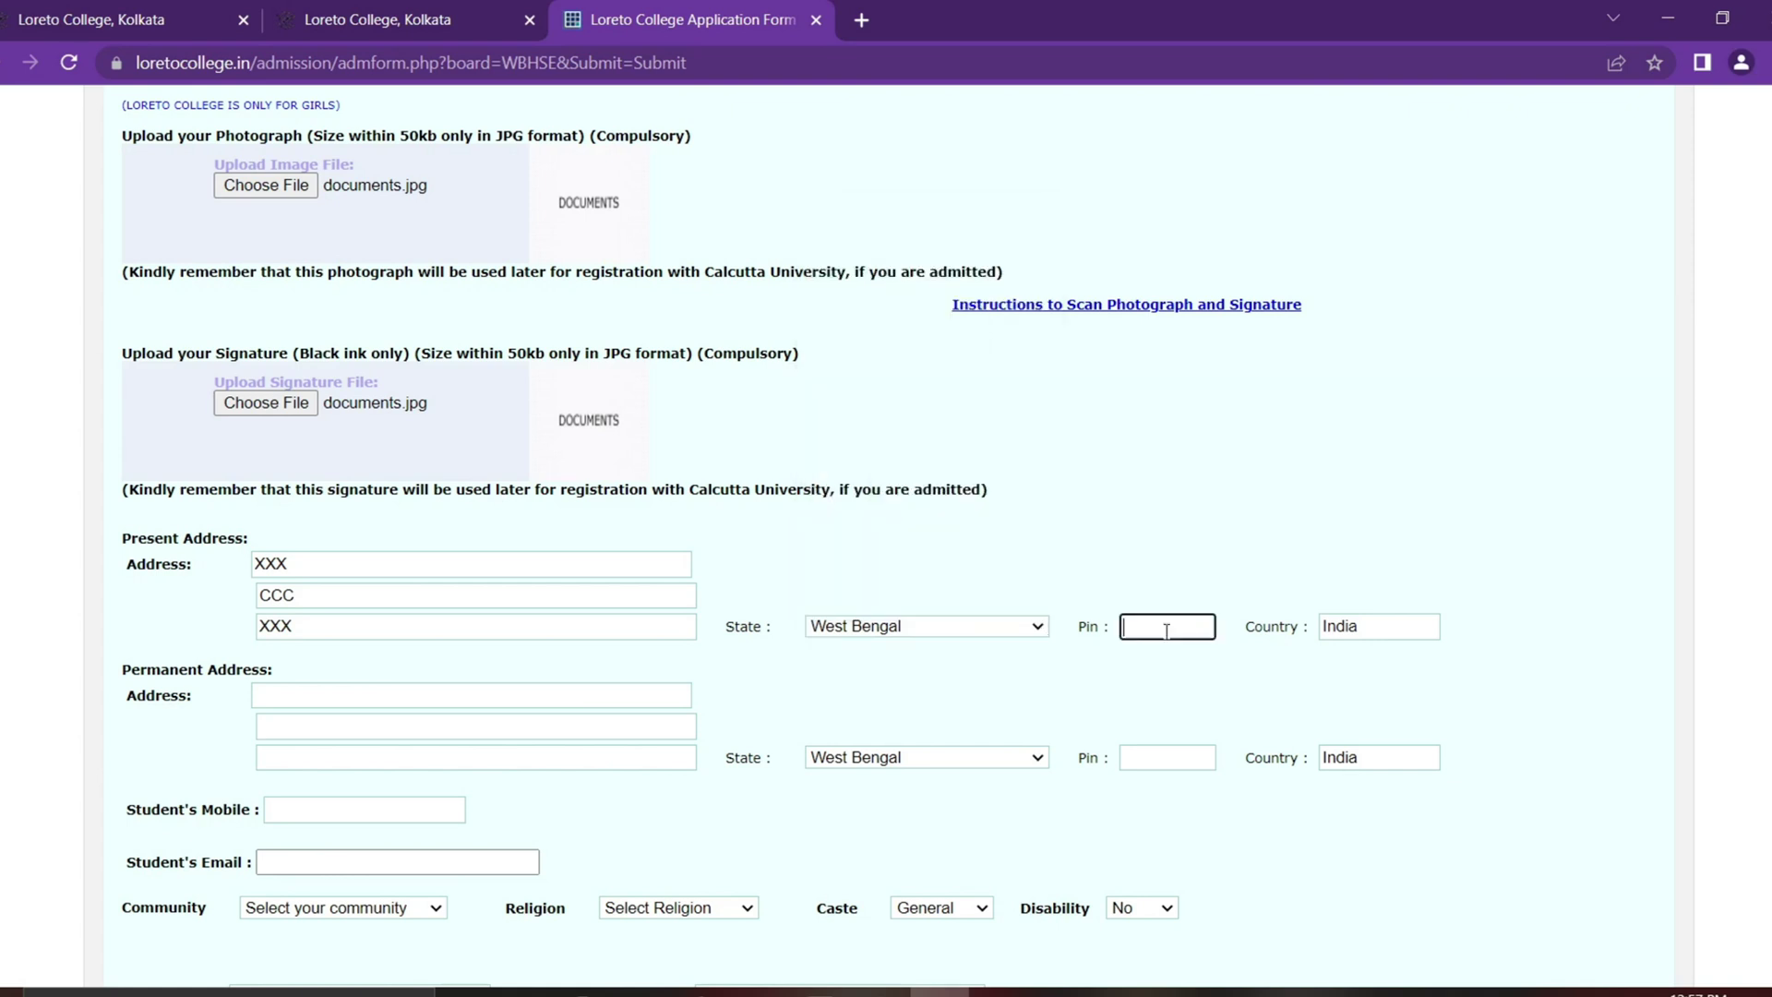
pyautogui.write('70000000')
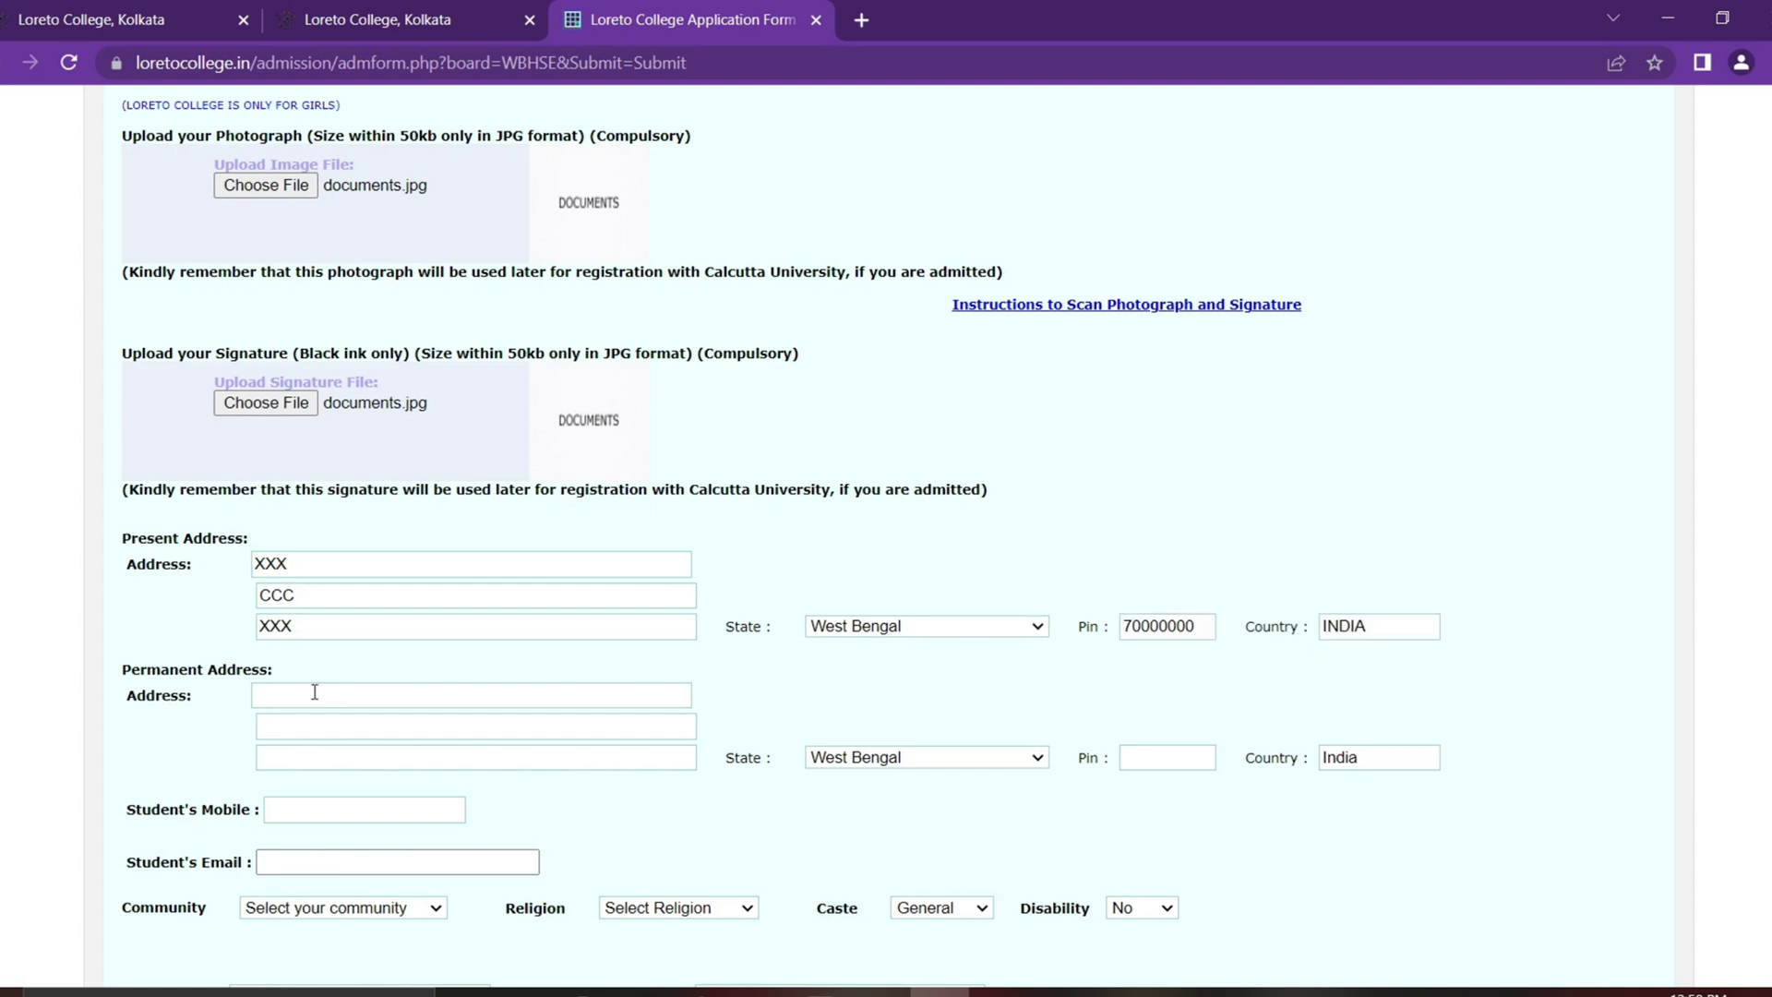
# Step: Fill the permanent address lines and copy the present pin into the permanent Pin field
pyautogui.click(315, 692)
pyautogui.write('XXX')
pyautogui.press('Tab')
pyautogui.write('XXX')
pyautogui.click(328, 759)
pyautogui.write('XXX')
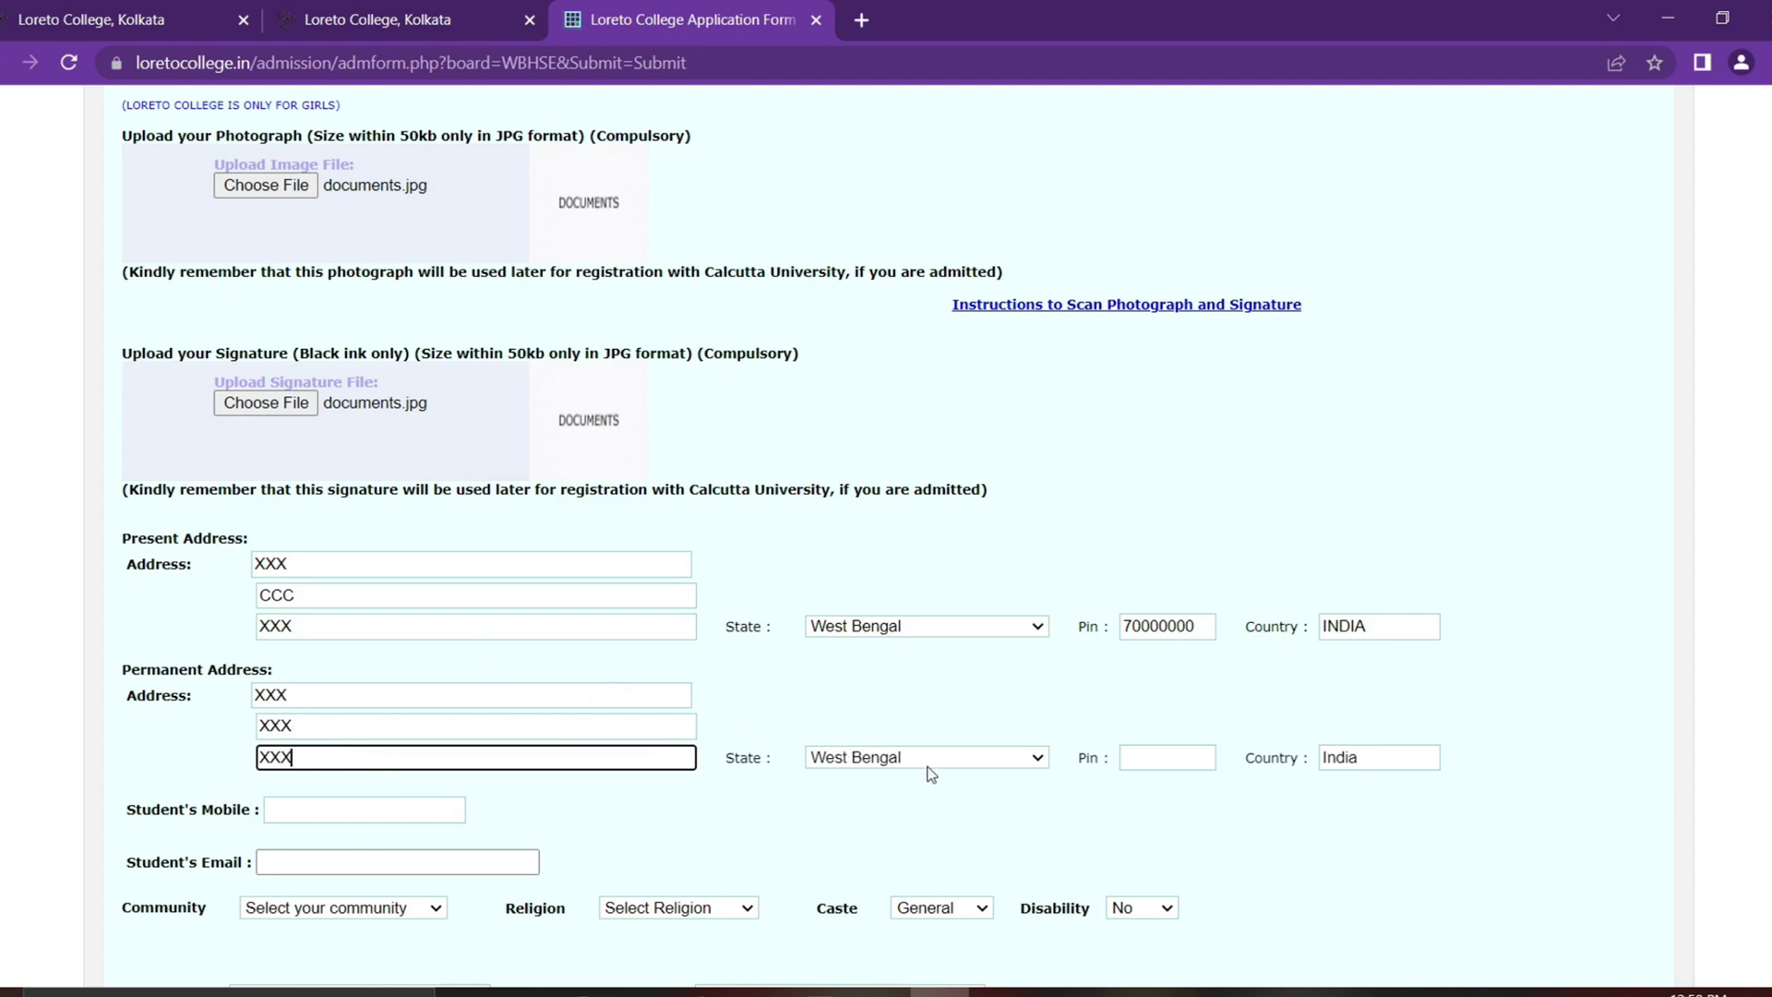
pyautogui.doubleClick(1191, 626)
pyautogui.hotkey('ctrl', 'c')
pyautogui.click(1174, 754)
pyautogui.hotkey('ctrl', 'v')
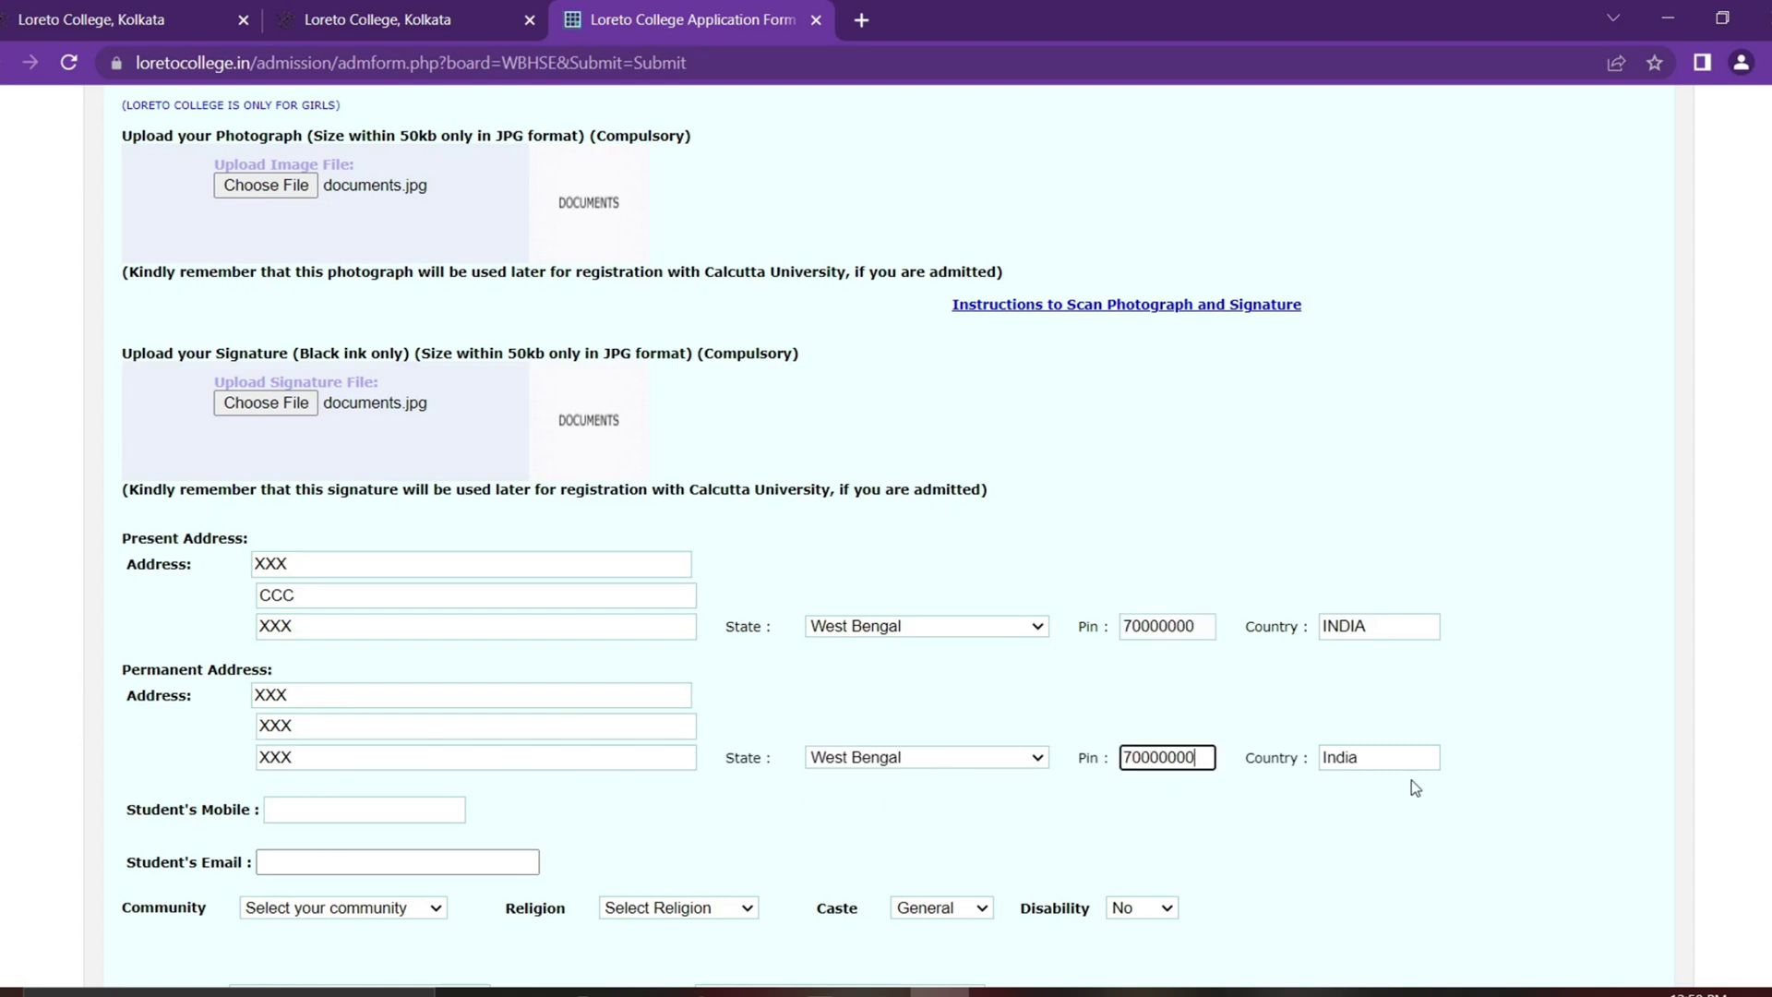
# Step: Set Community to Other, Religion to Hindu and Caste to SC
pyautogui.scroll(-2, 923, 711)
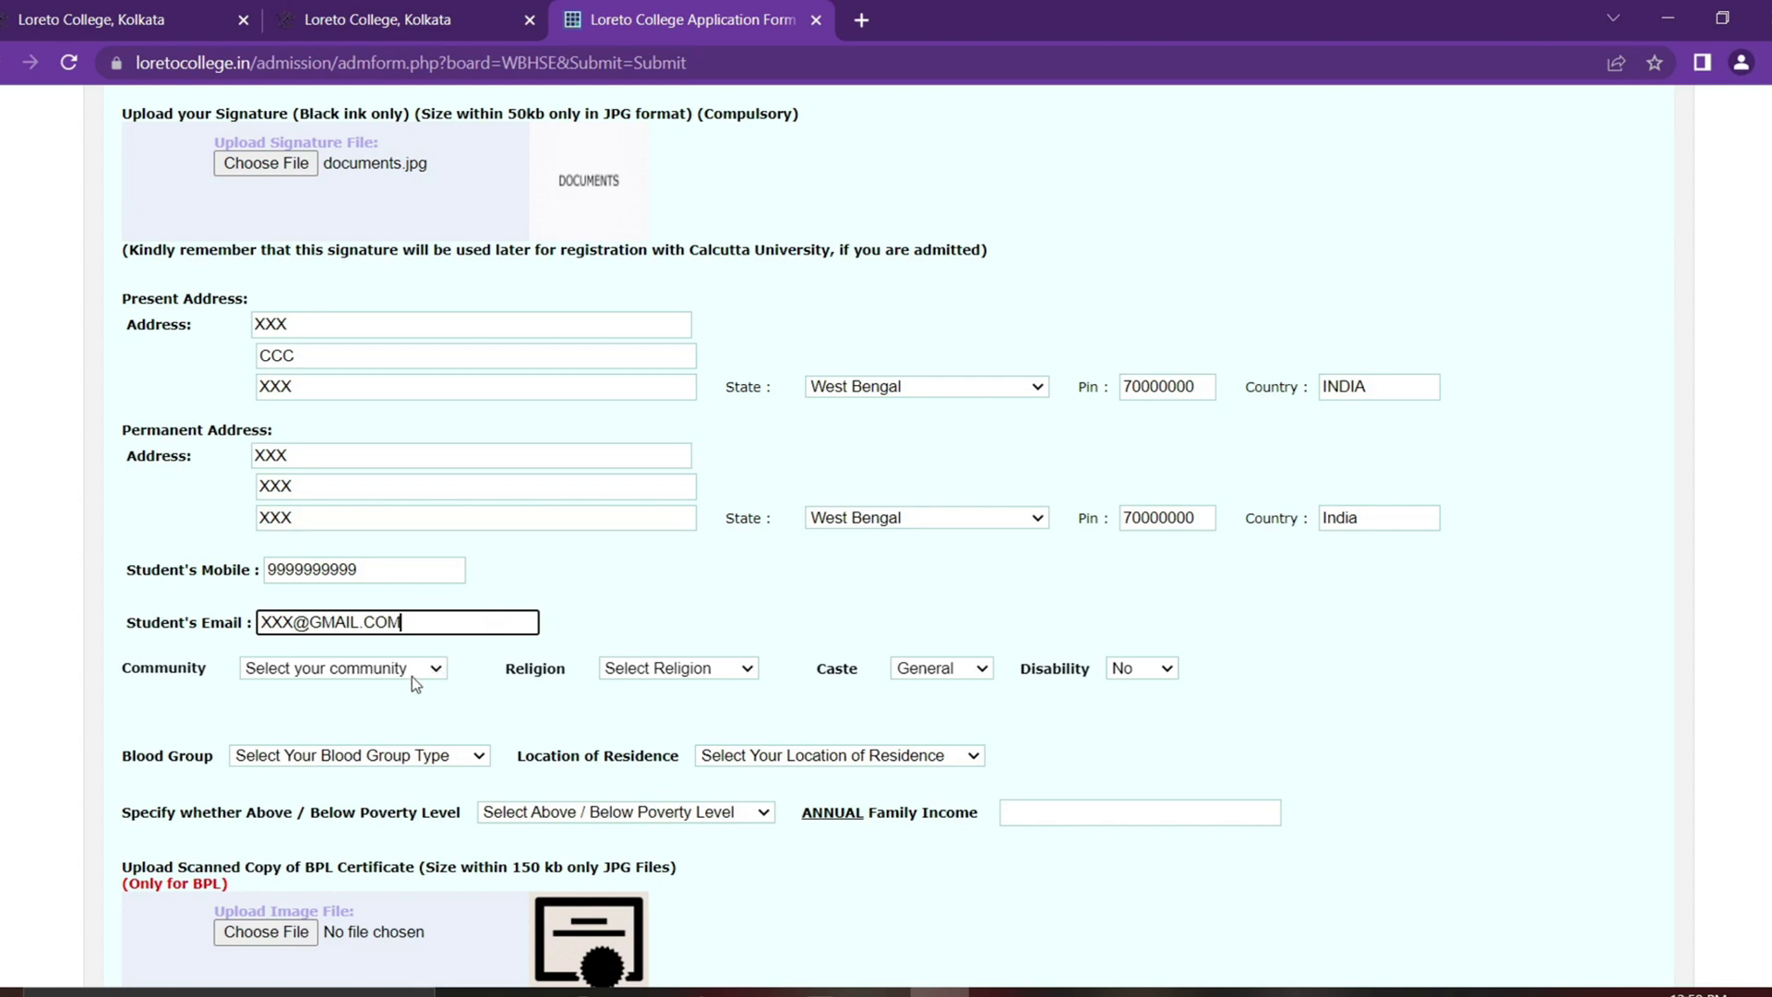
pyautogui.click(411, 674)
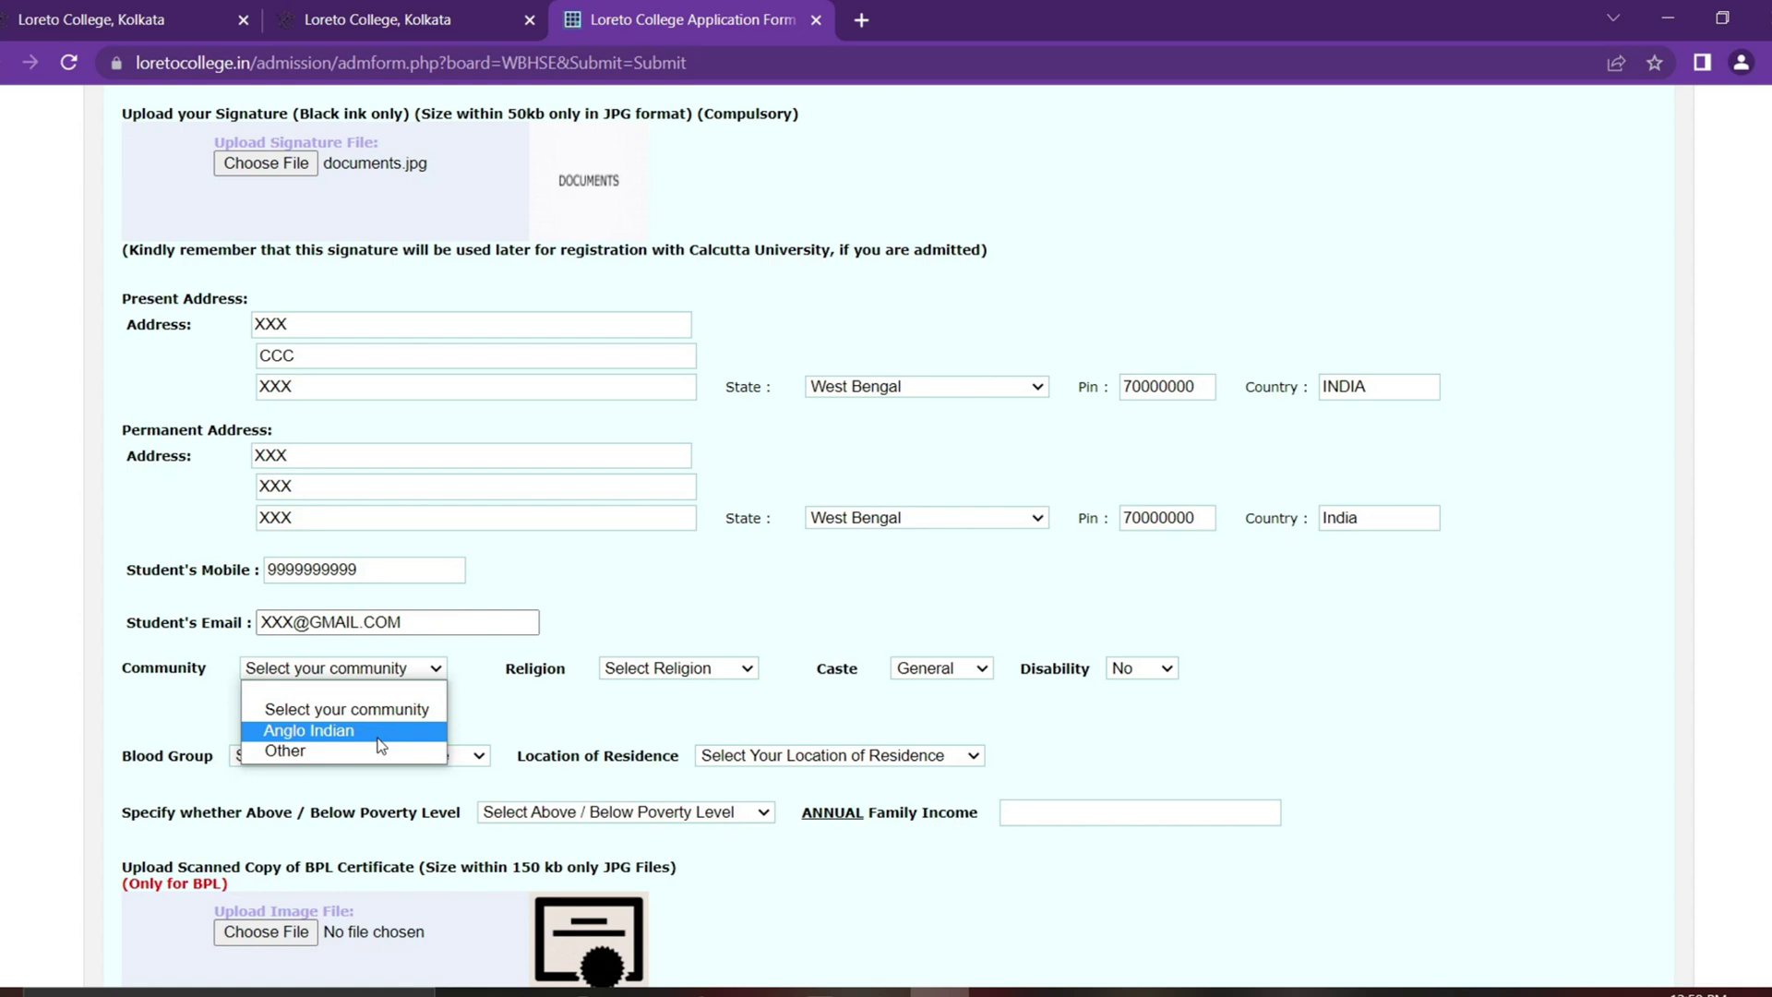
pyautogui.click(363, 759)
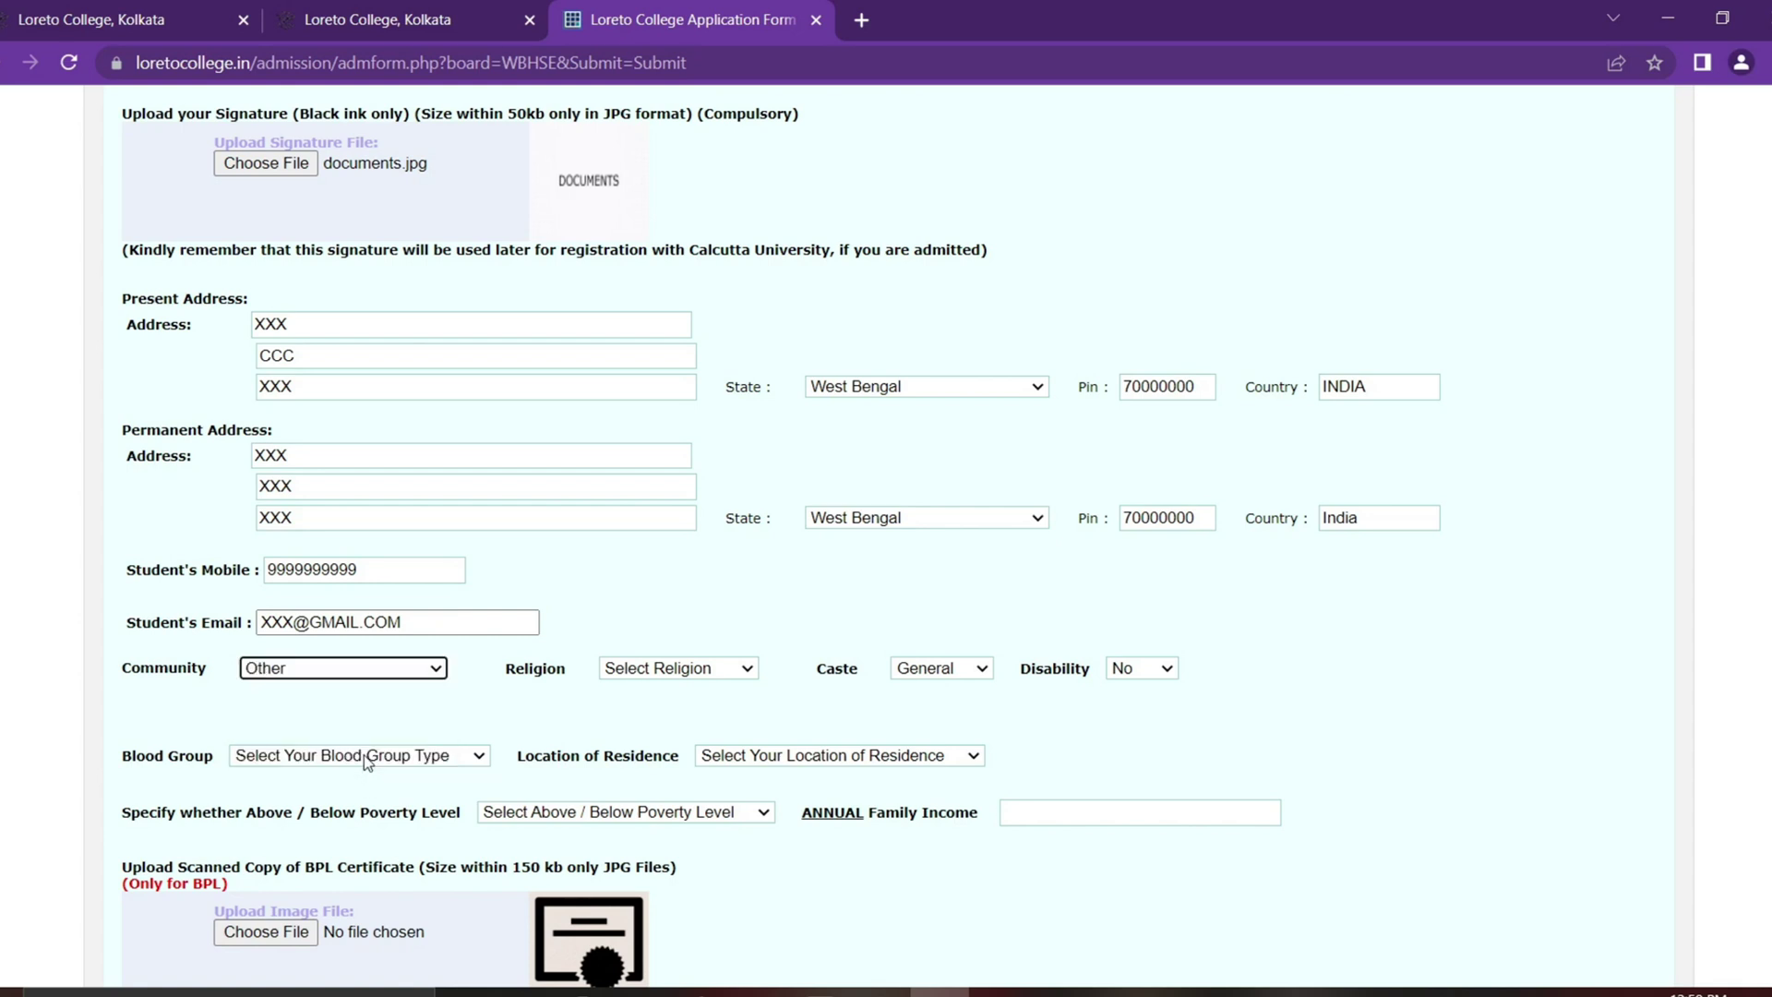
pyautogui.click(659, 671)
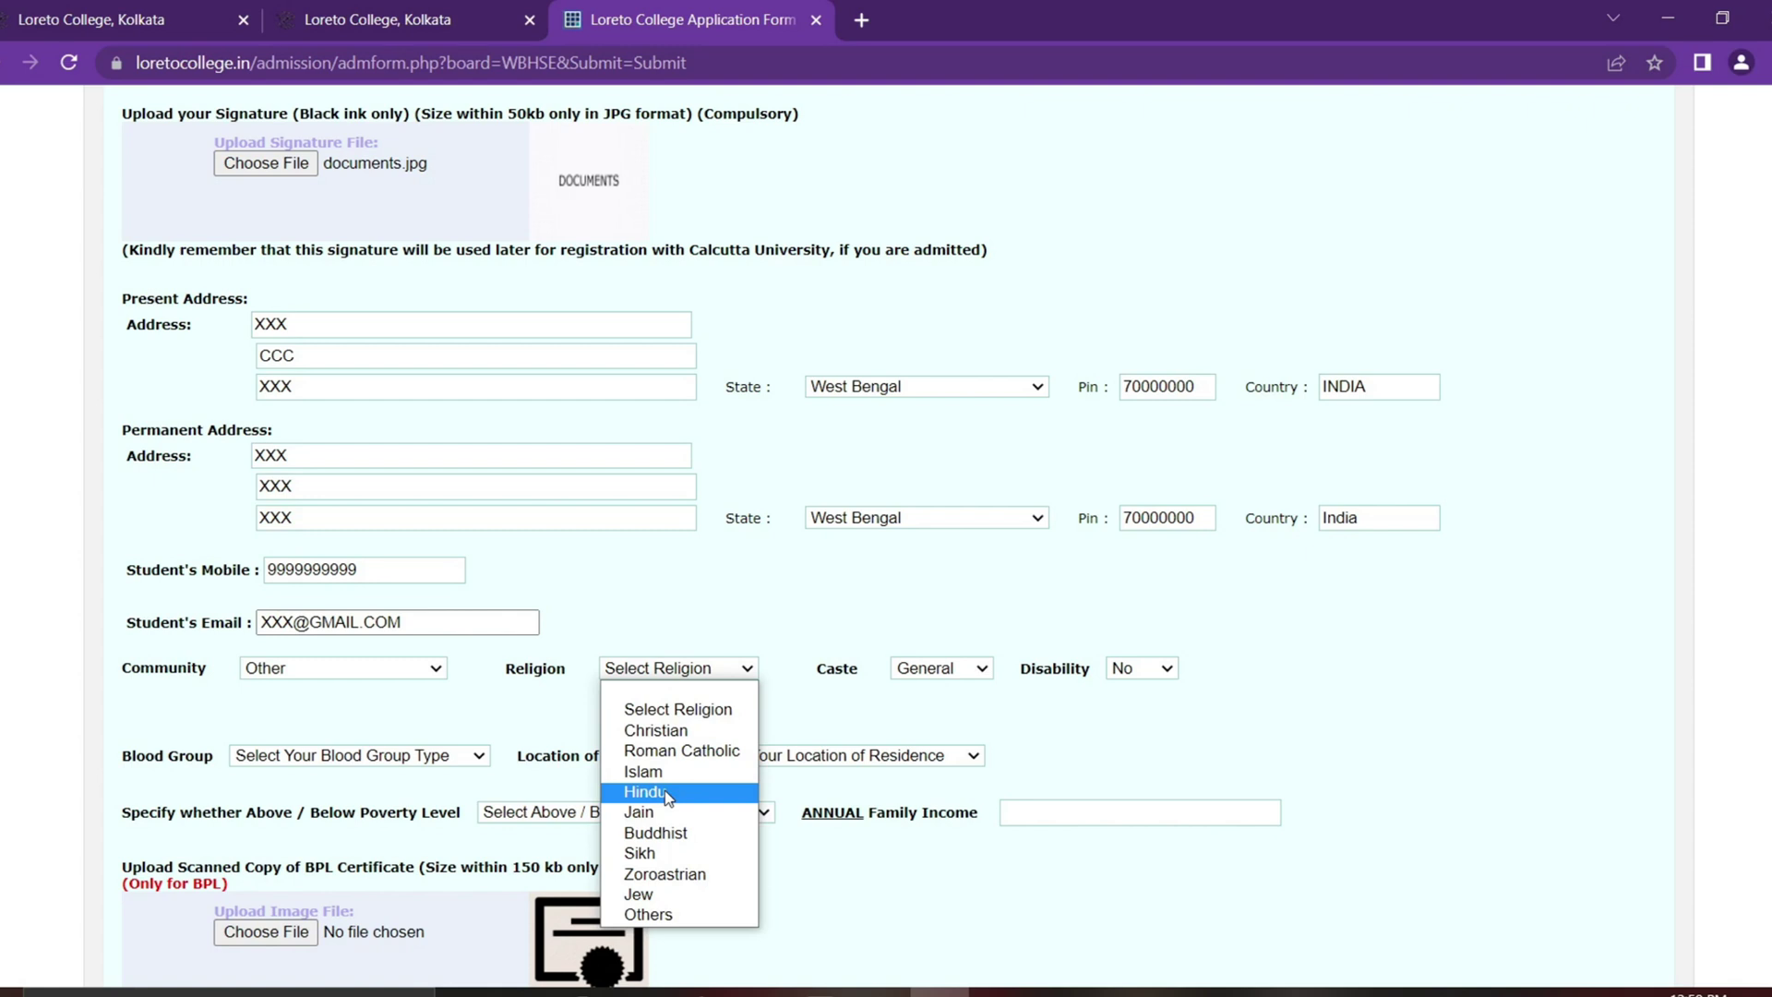
pyautogui.click(665, 792)
pyautogui.click(960, 669)
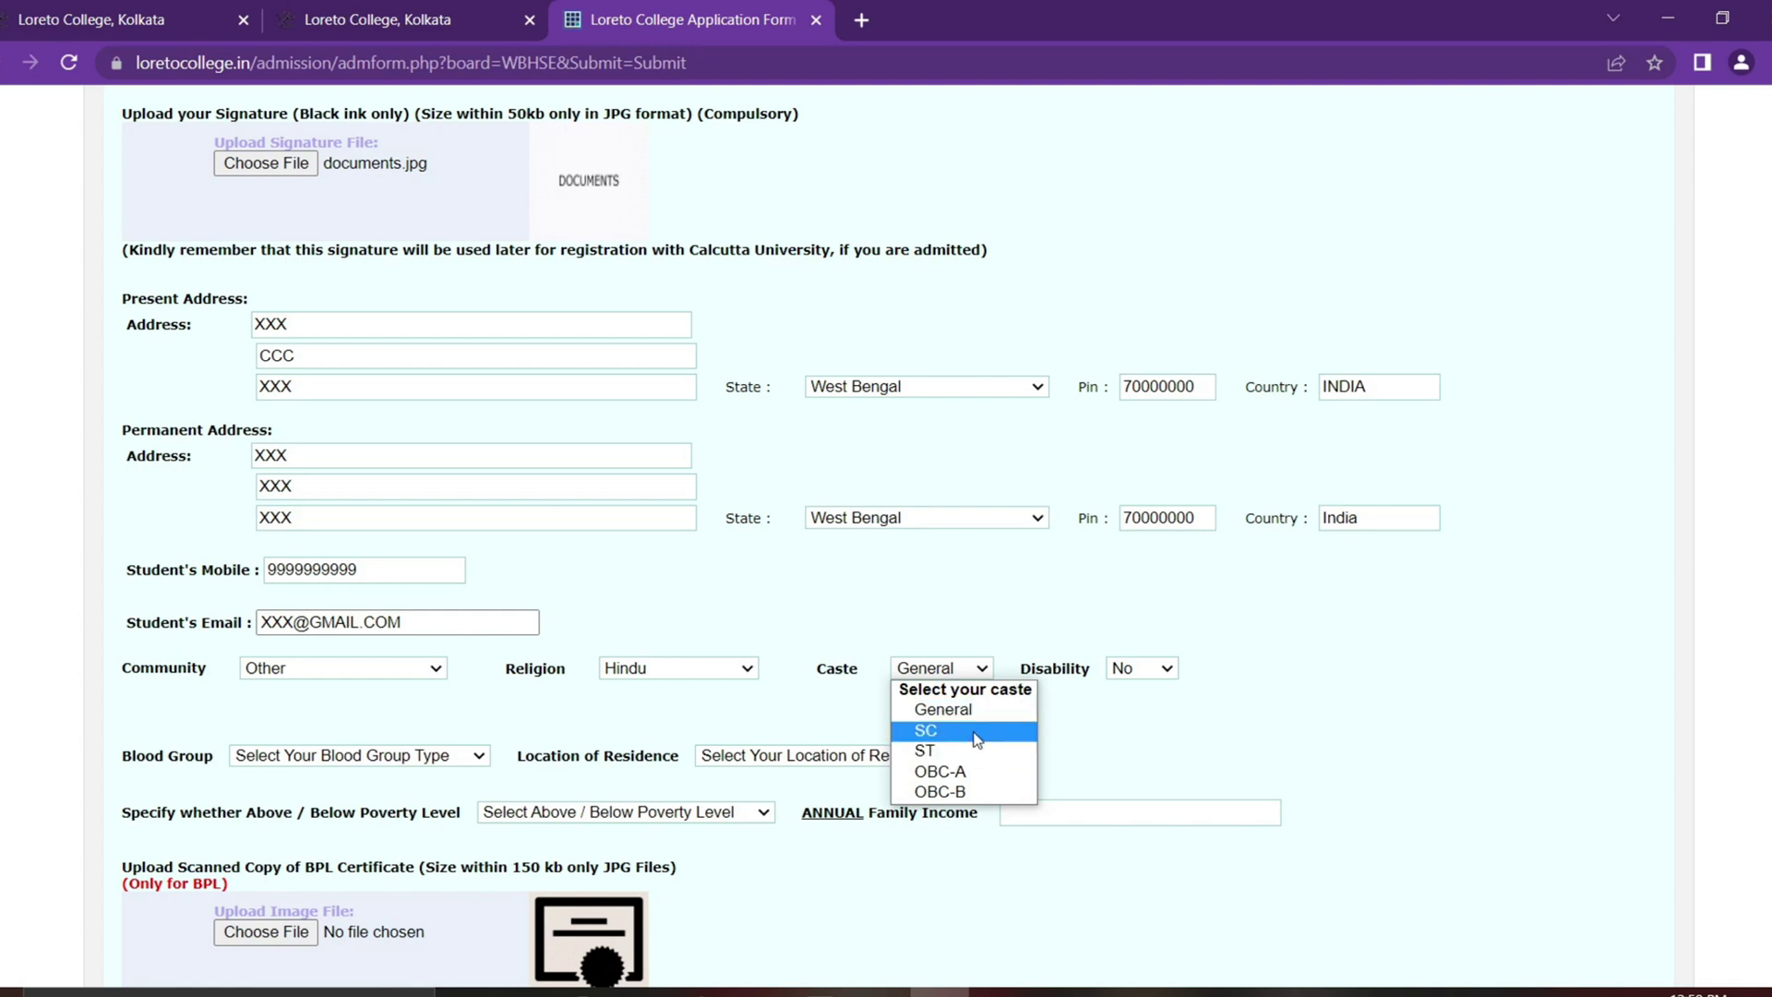
pyautogui.click(975, 731)
# Step: Set Disability to Yes and Blood Group to A+
pyautogui.press('Tab')
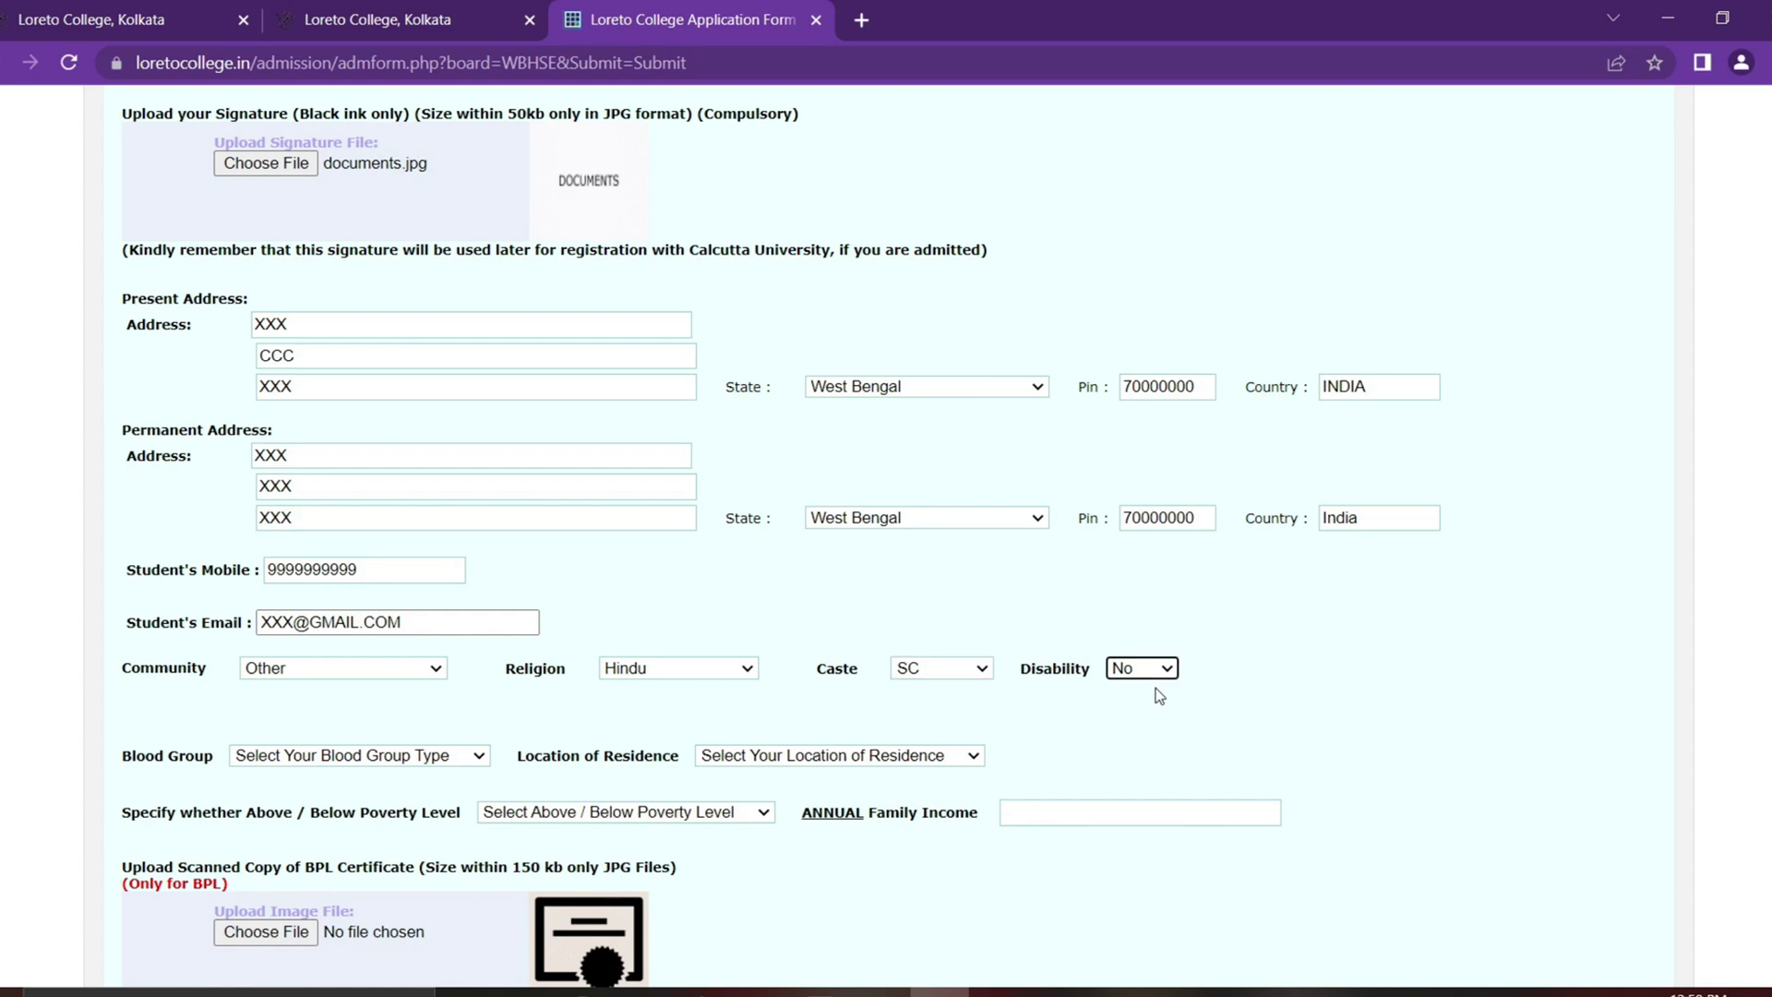
pyautogui.click(1149, 669)
pyautogui.click(1156, 734)
pyautogui.click(1142, 673)
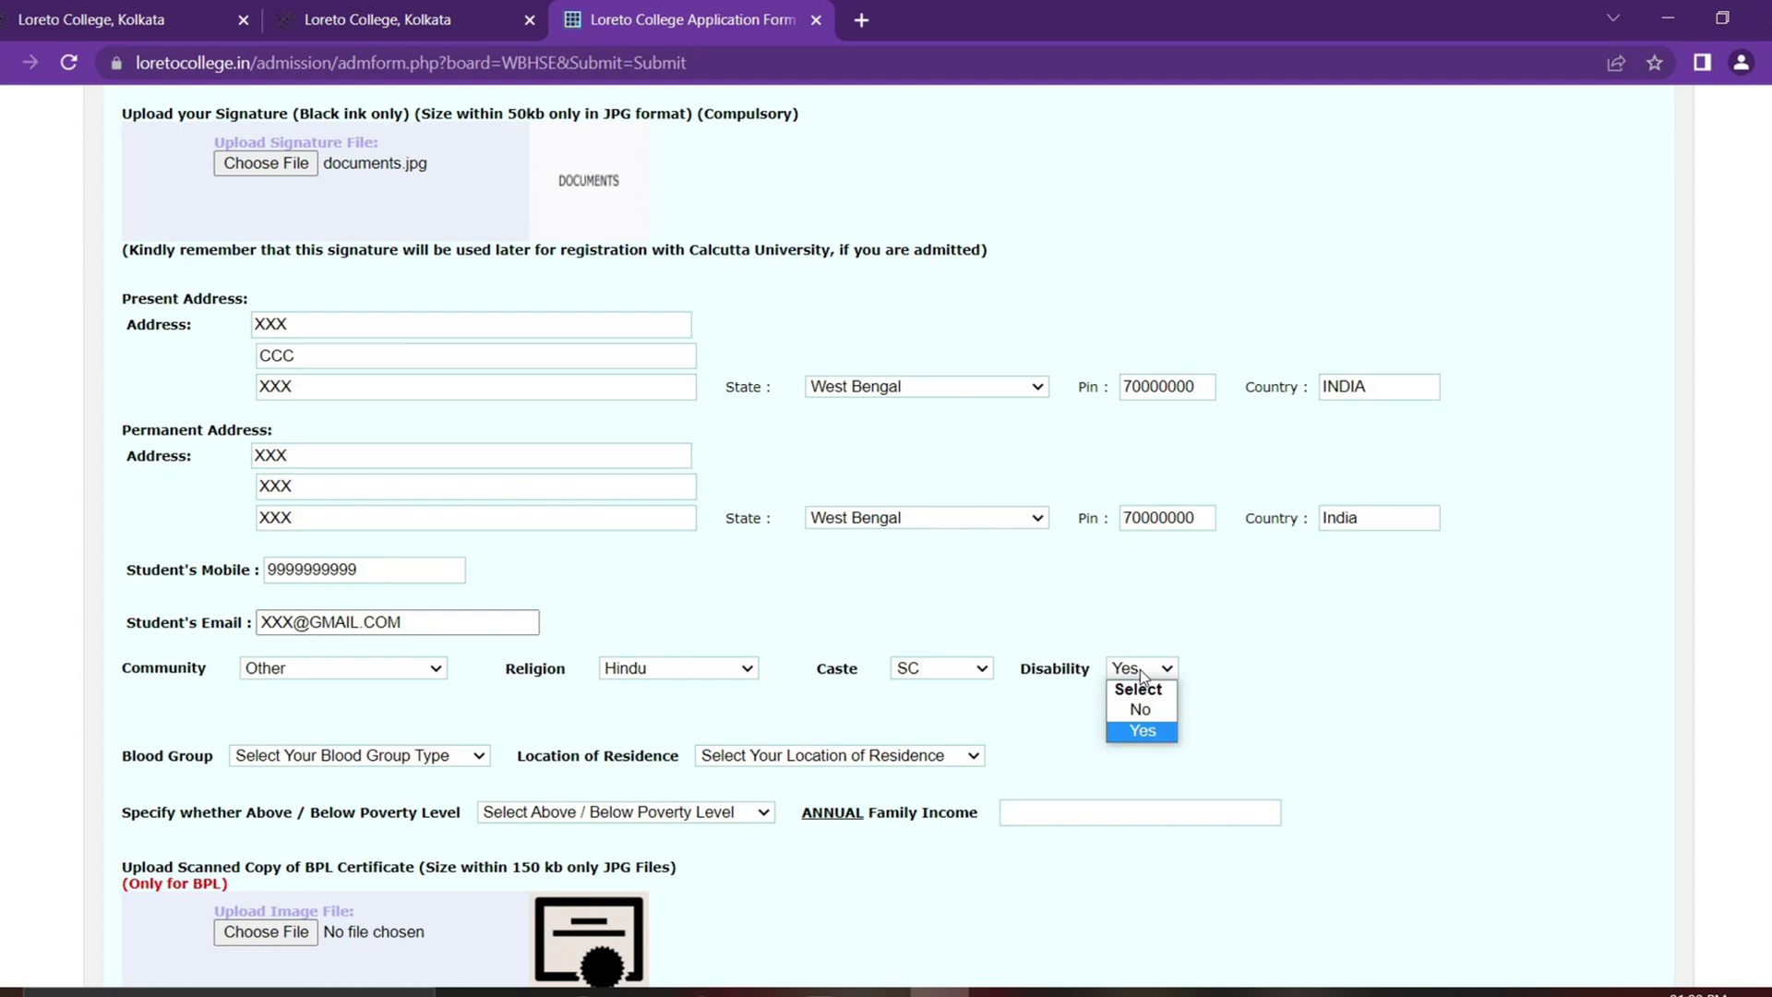
pyautogui.click(1152, 733)
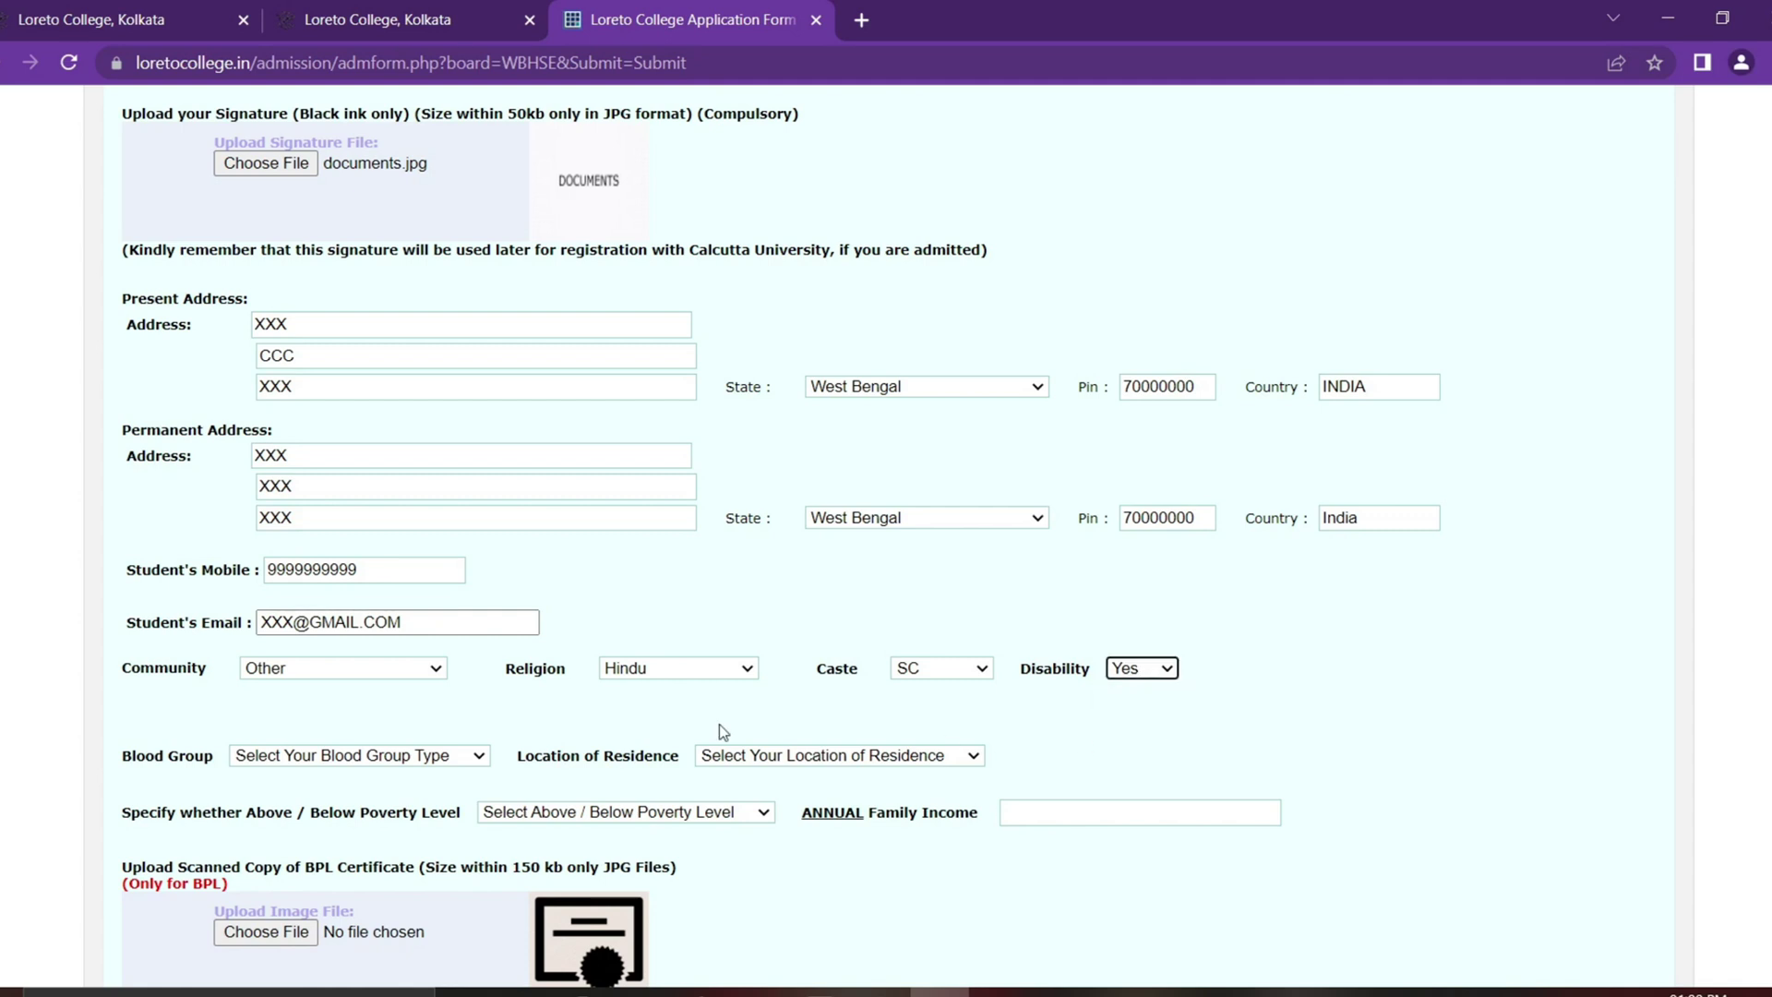
pyautogui.click(429, 757)
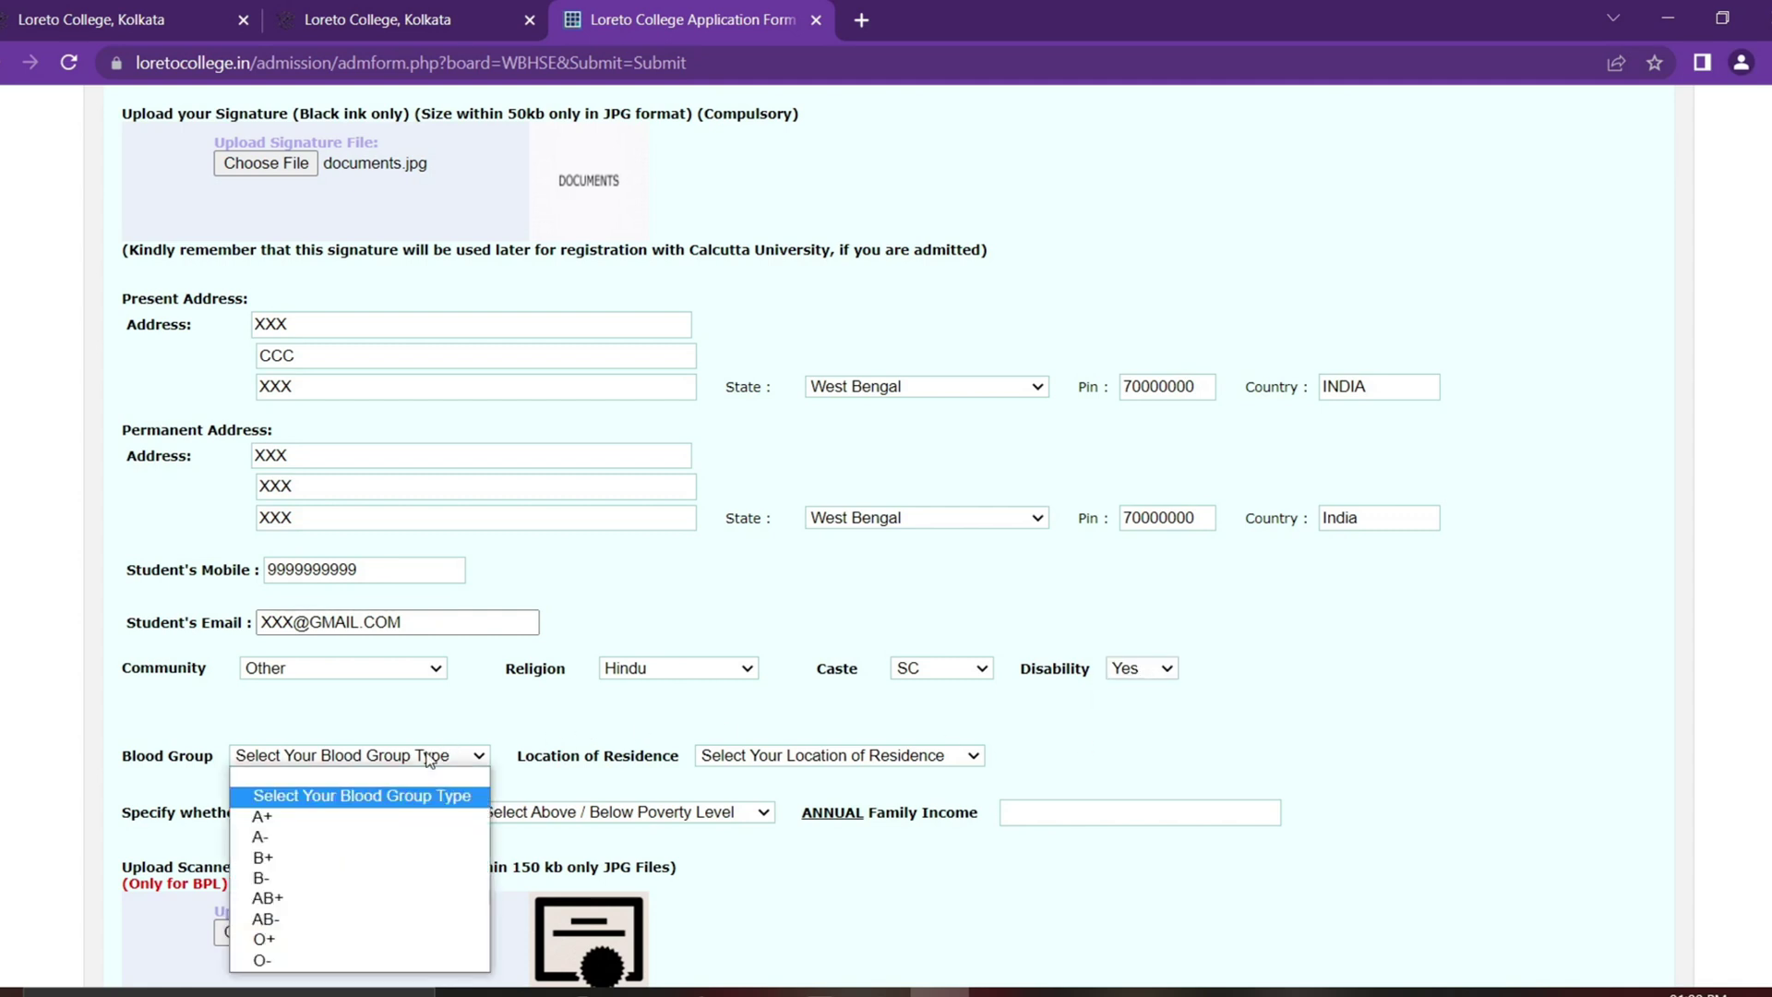
pyautogui.click(403, 818)
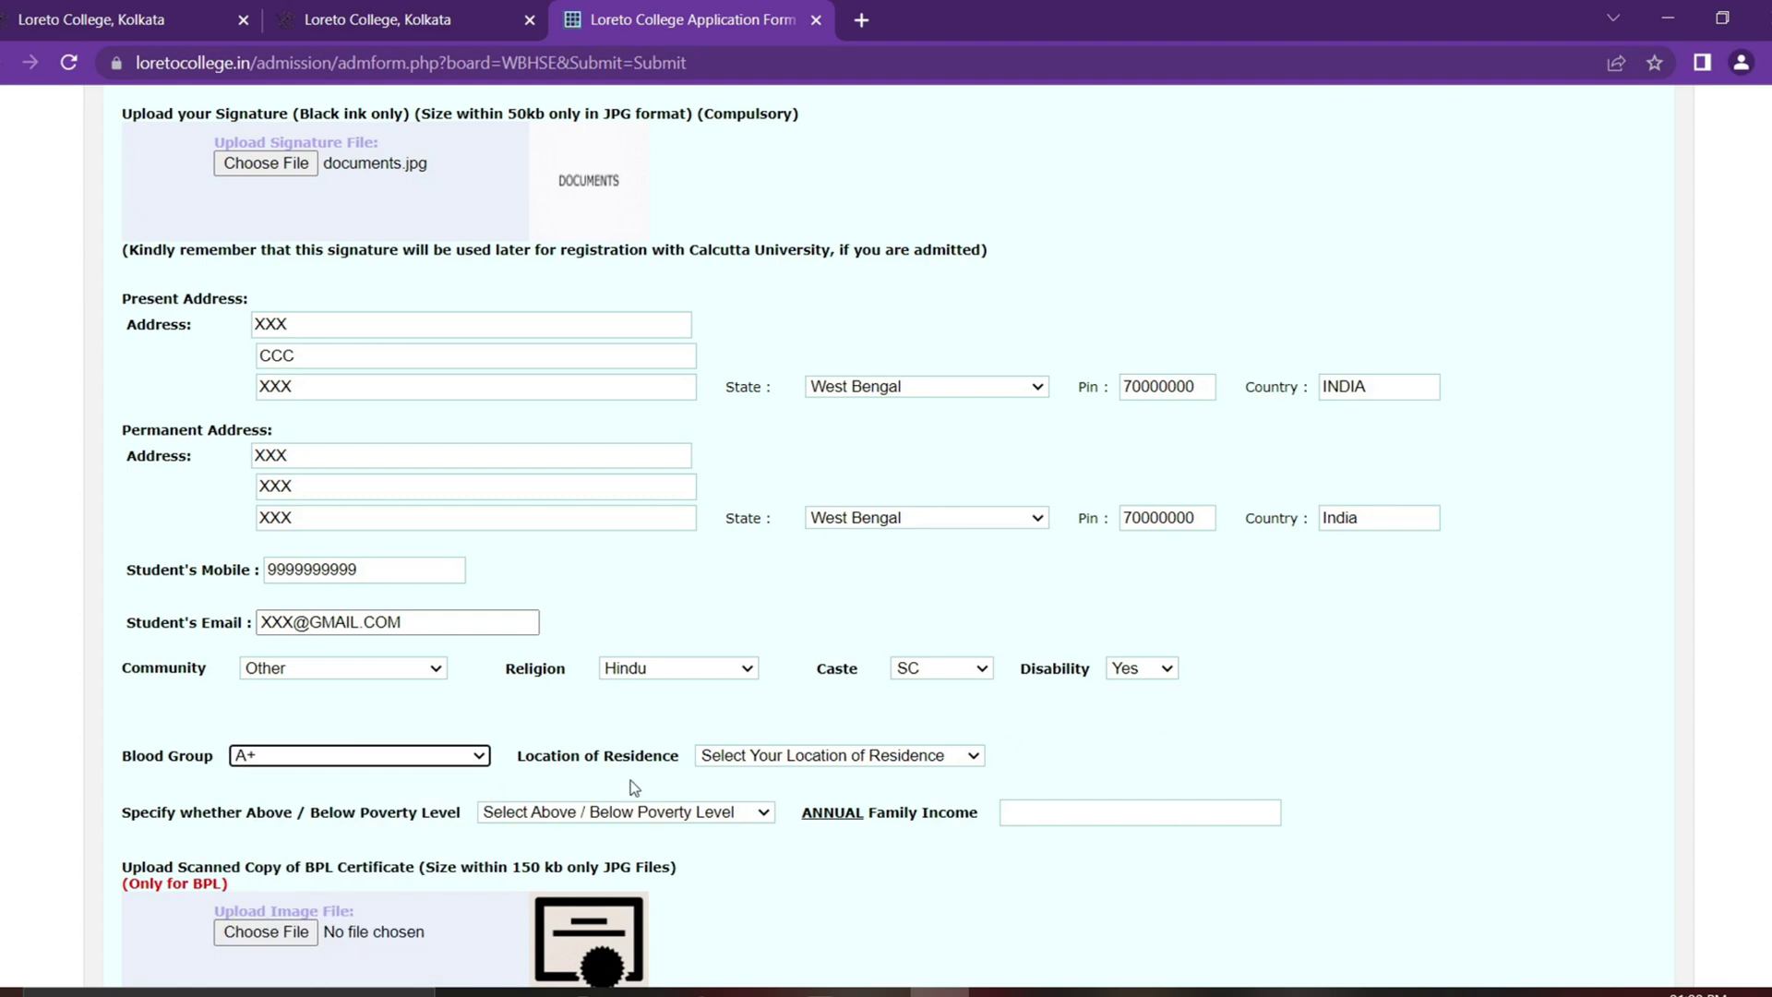
pyautogui.click(862, 753)
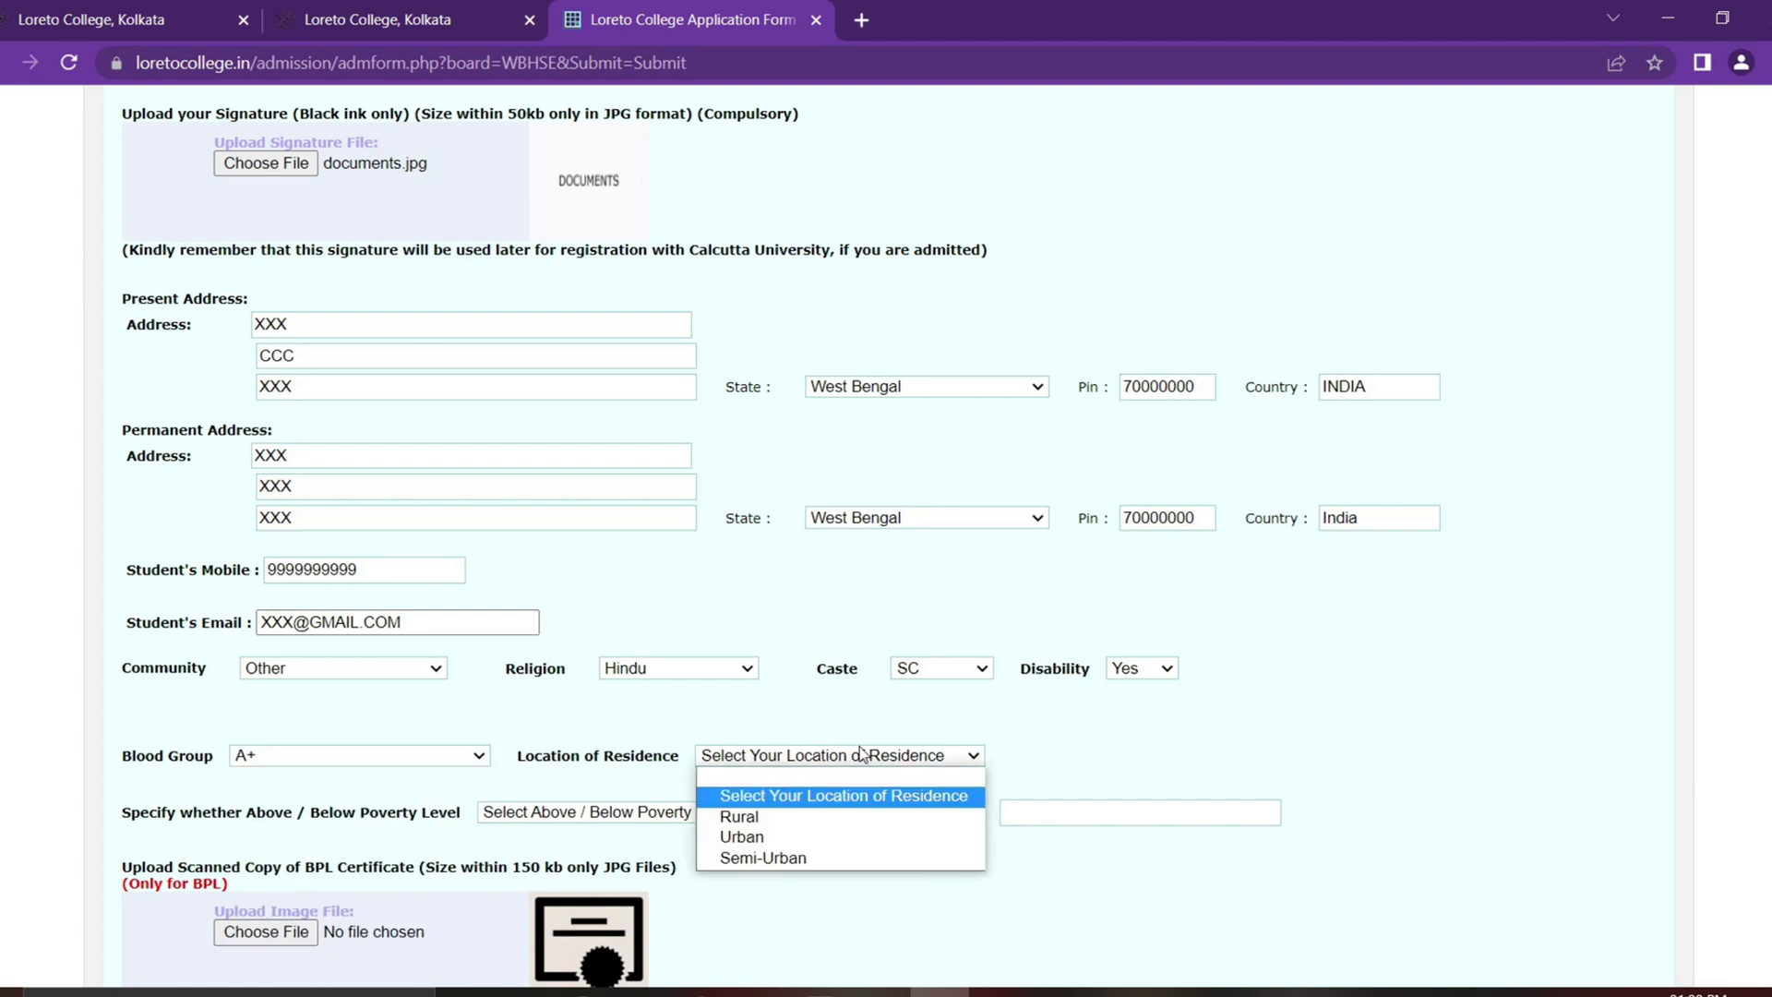
# Step: Set residence to Rural, poverty level to APL, and annual family income to 800000
pyautogui.click(834, 823)
pyautogui.scroll(-3, 296, 585)
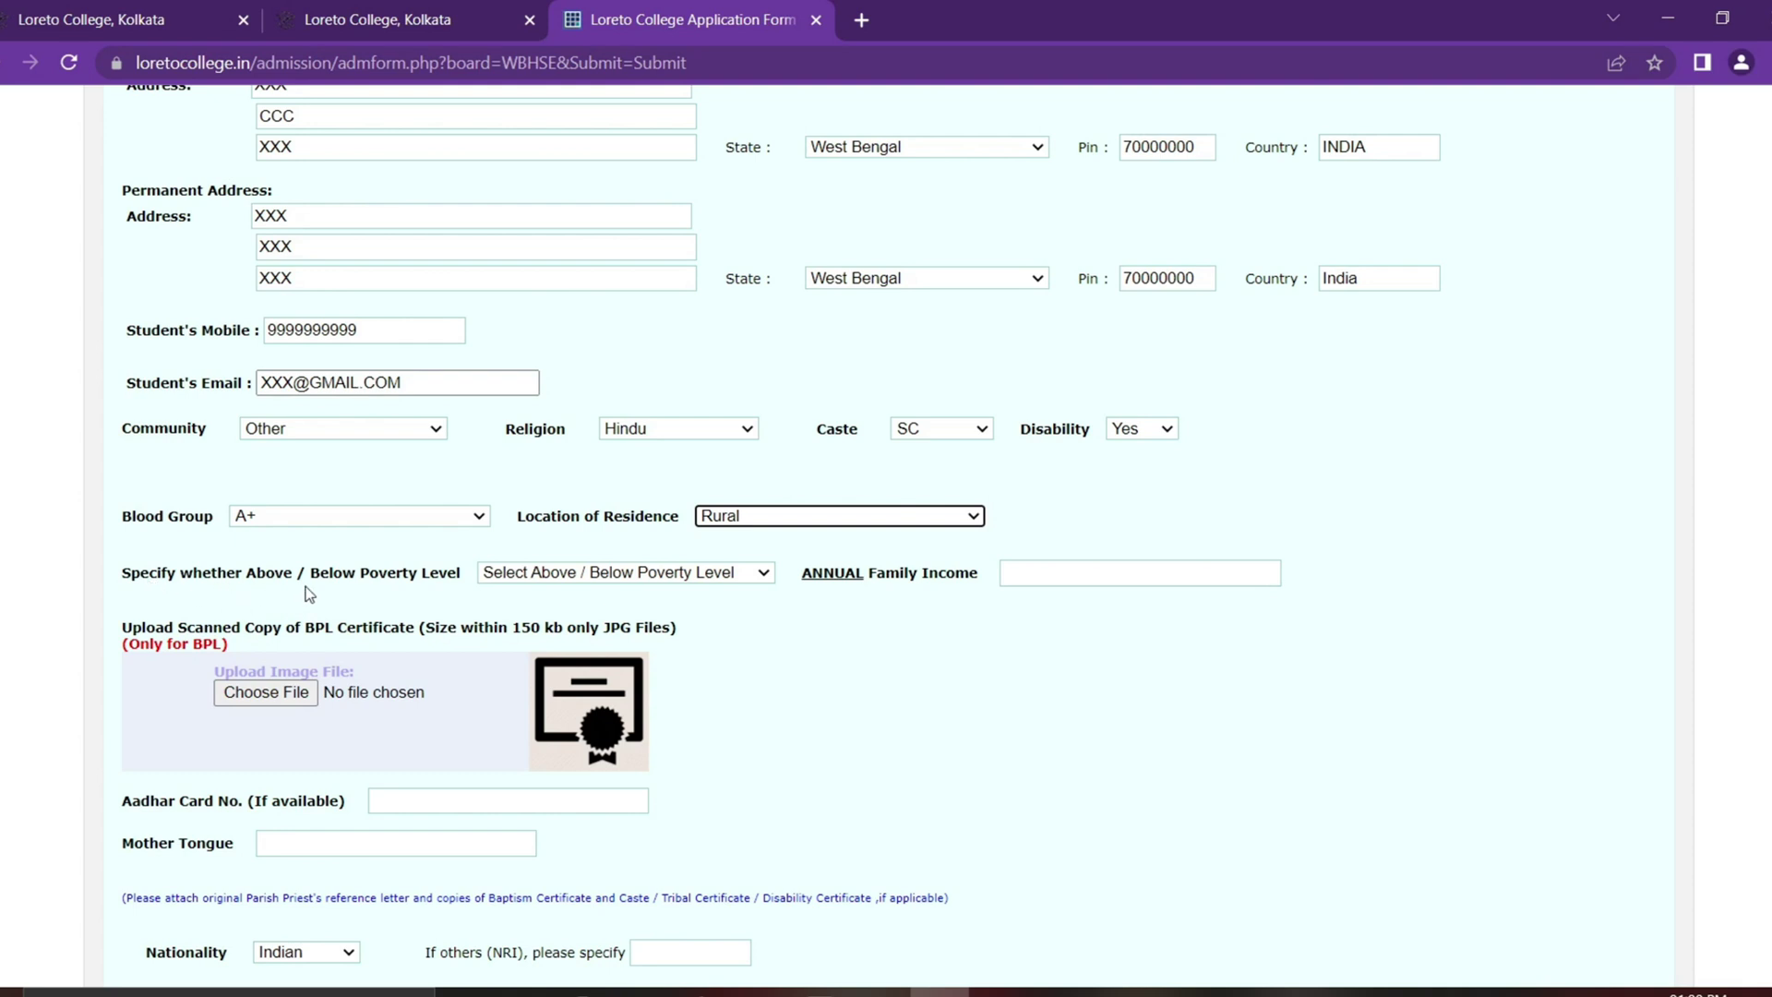
pyautogui.click(625, 578)
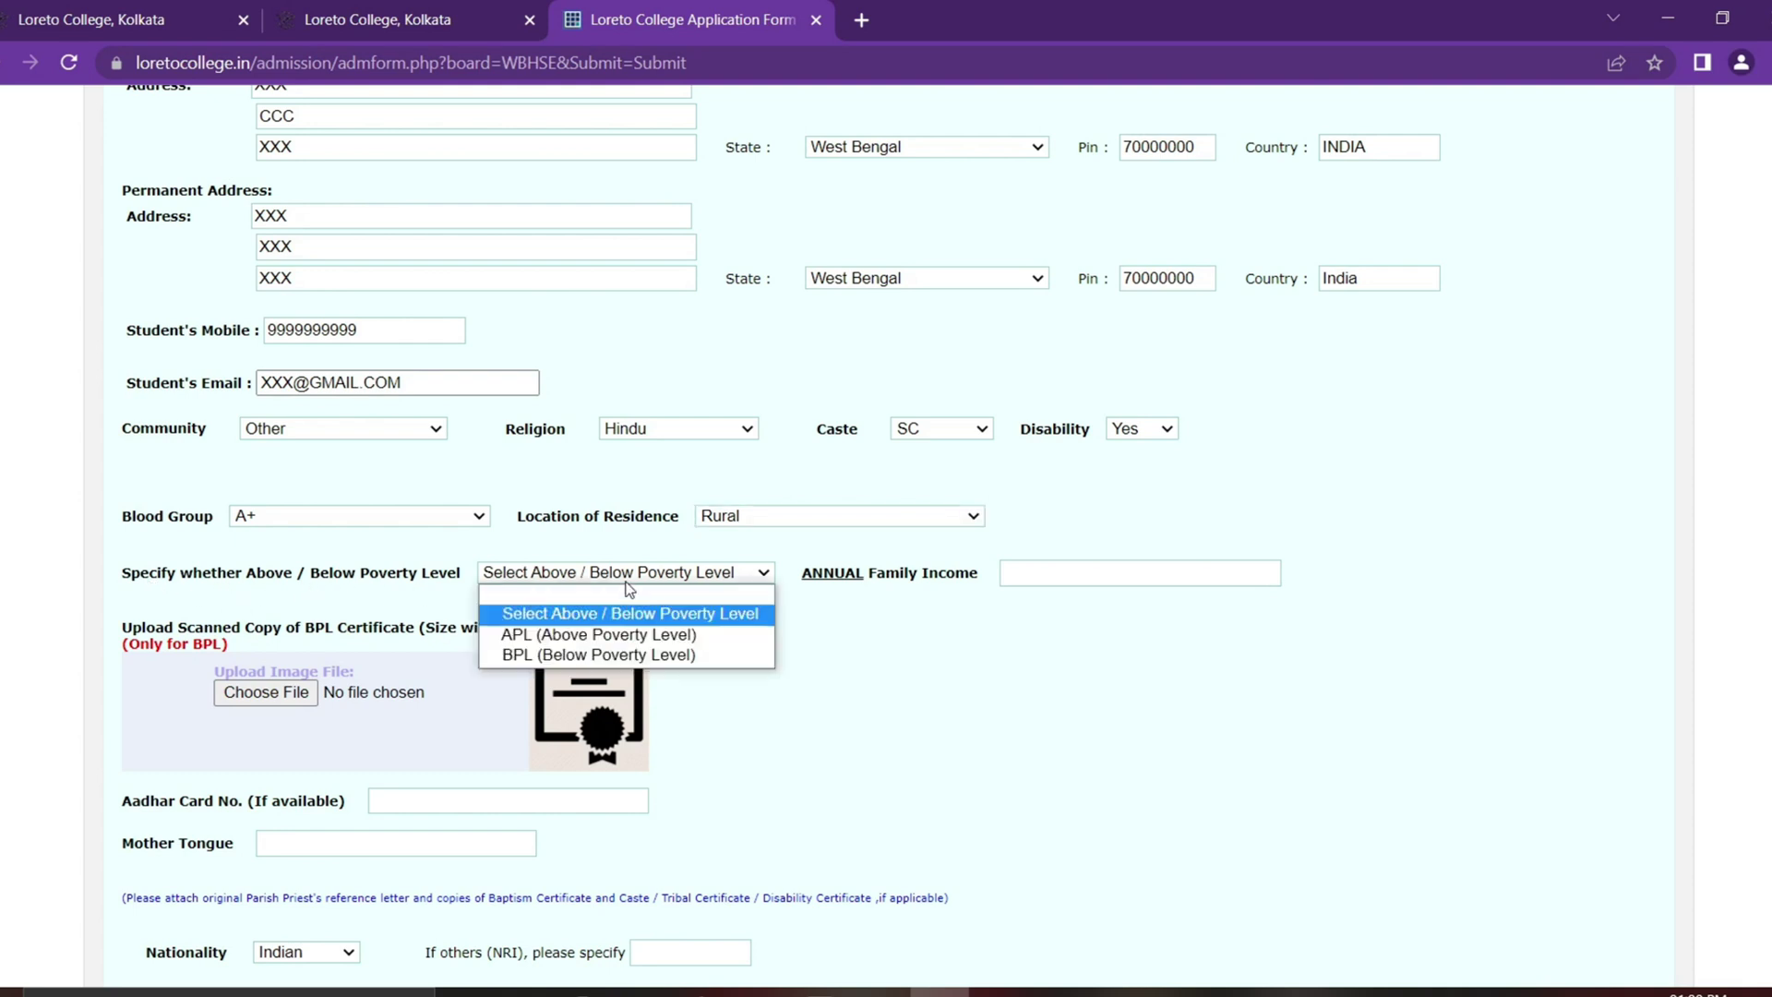
pyautogui.click(633, 637)
pyautogui.click(1023, 570)
pyautogui.write('800000')
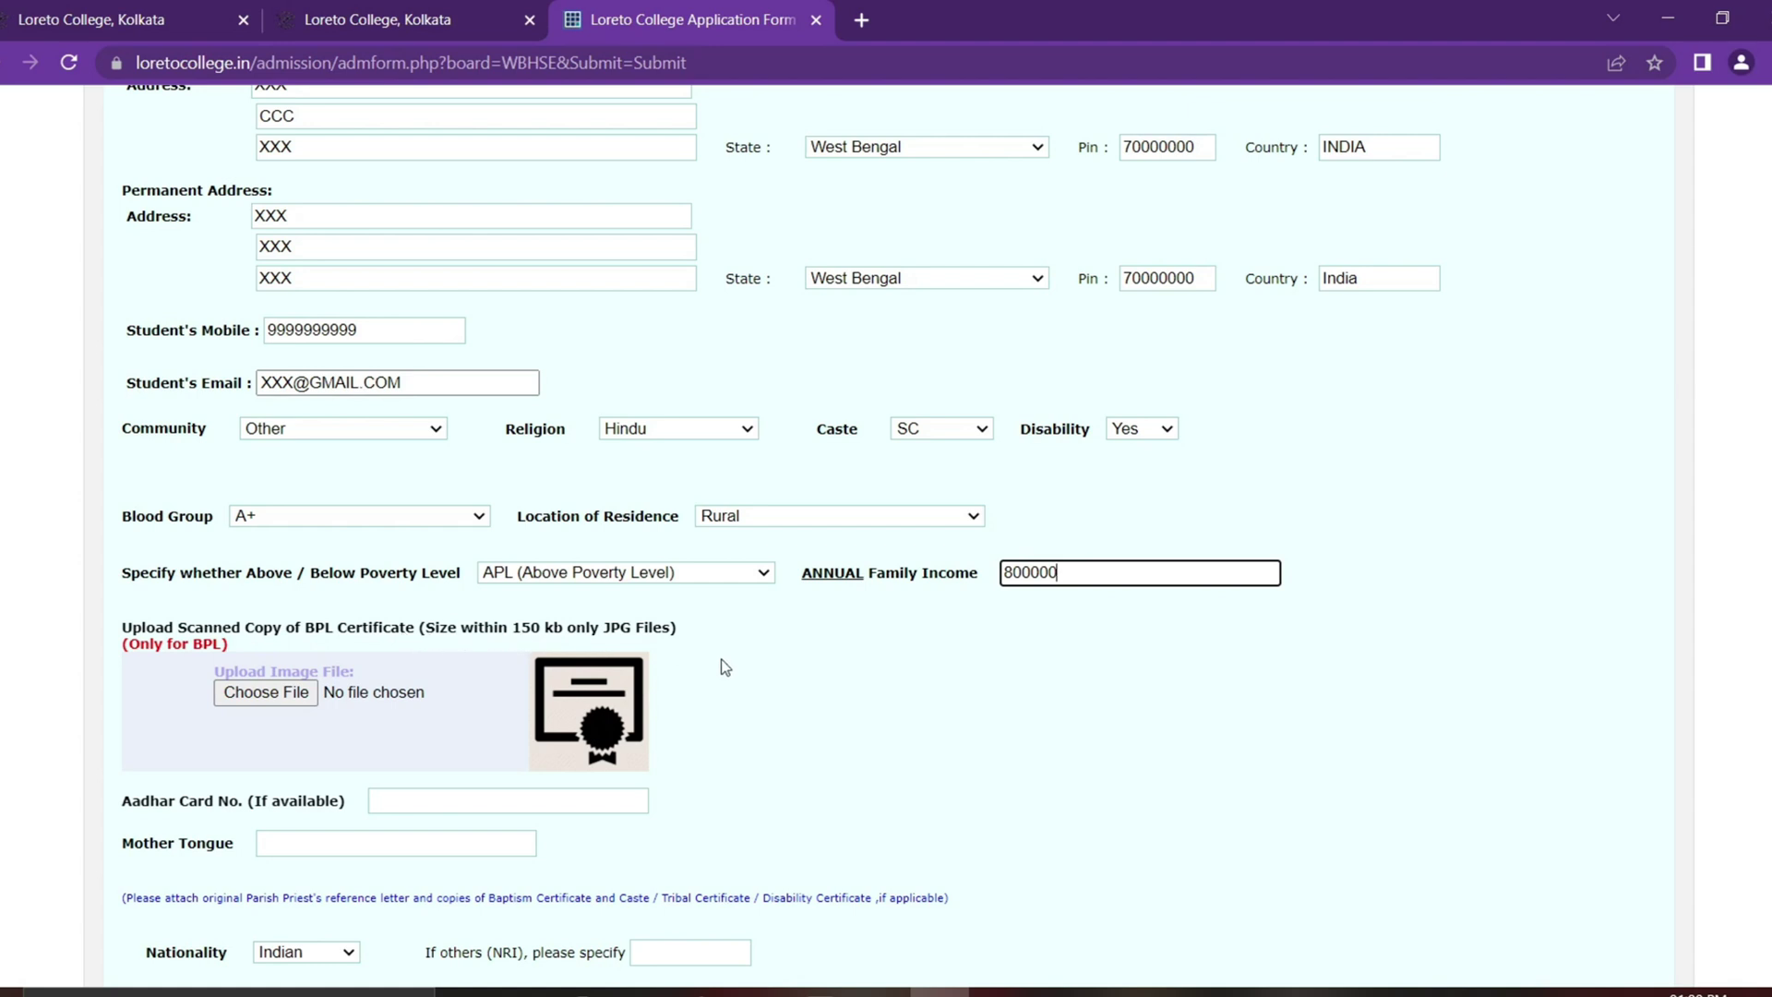
# Step: Switch the poverty level to BPL briefly, then back to APL
pyautogui.click(716, 574)
pyautogui.click(693, 657)
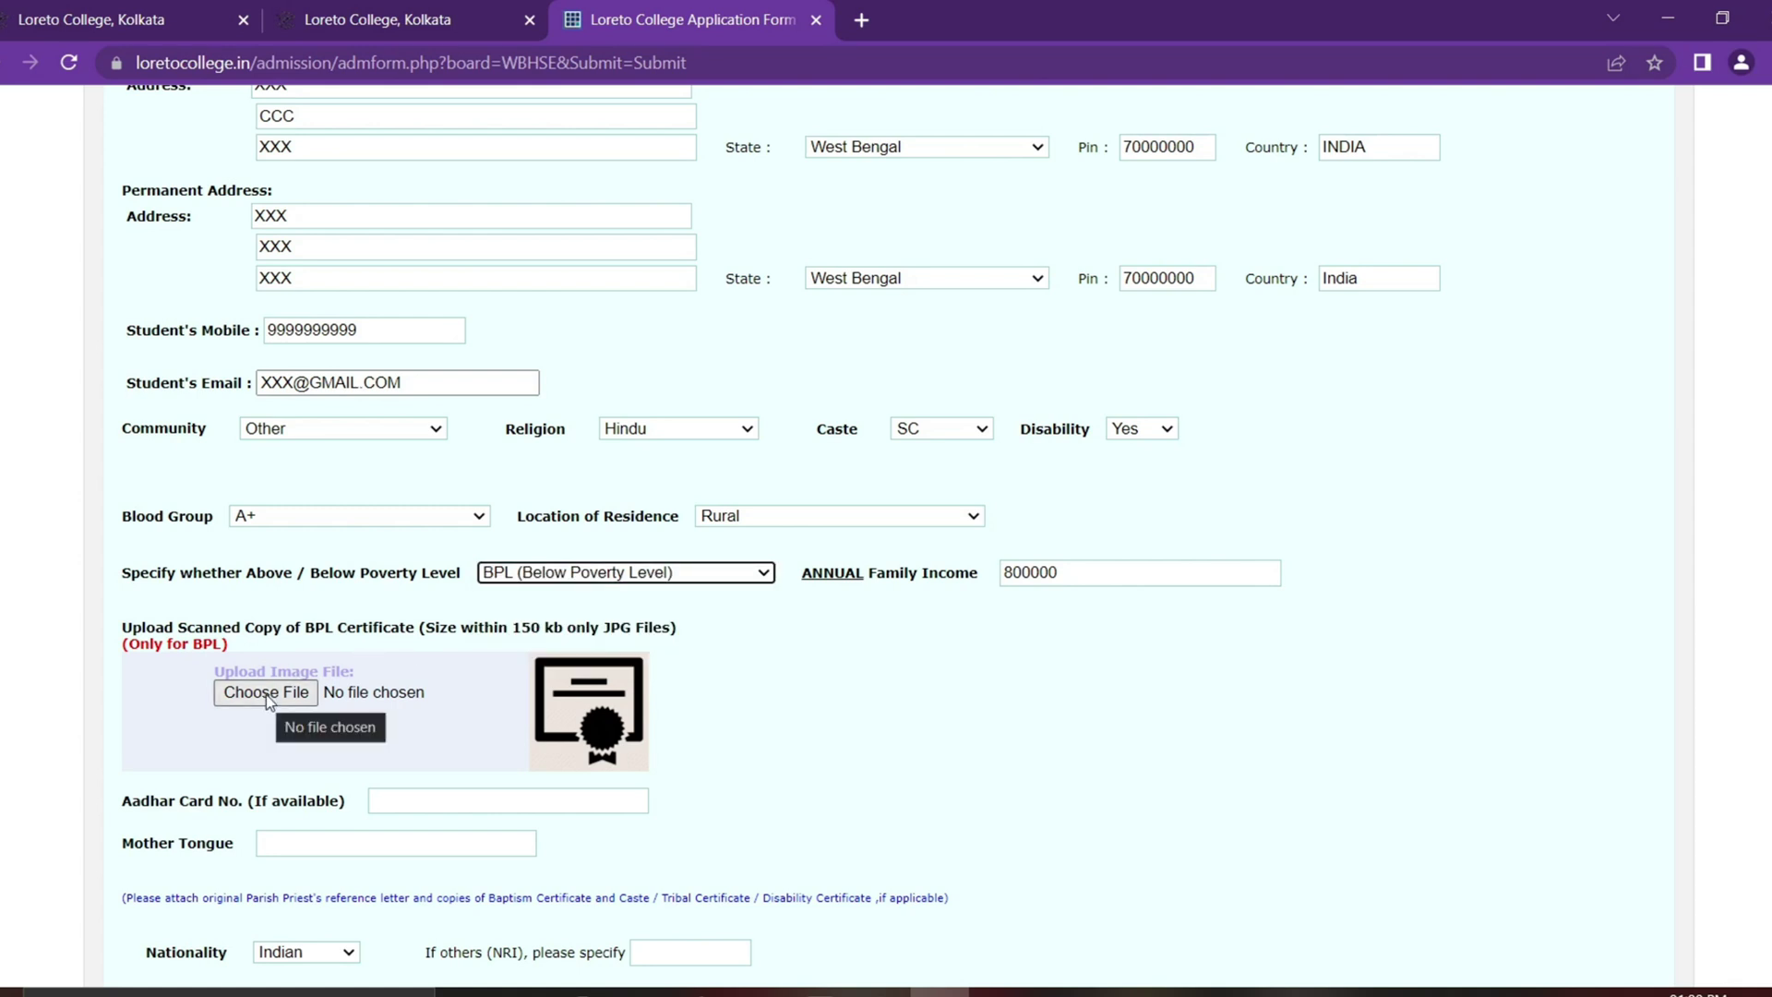
pyautogui.click(707, 573)
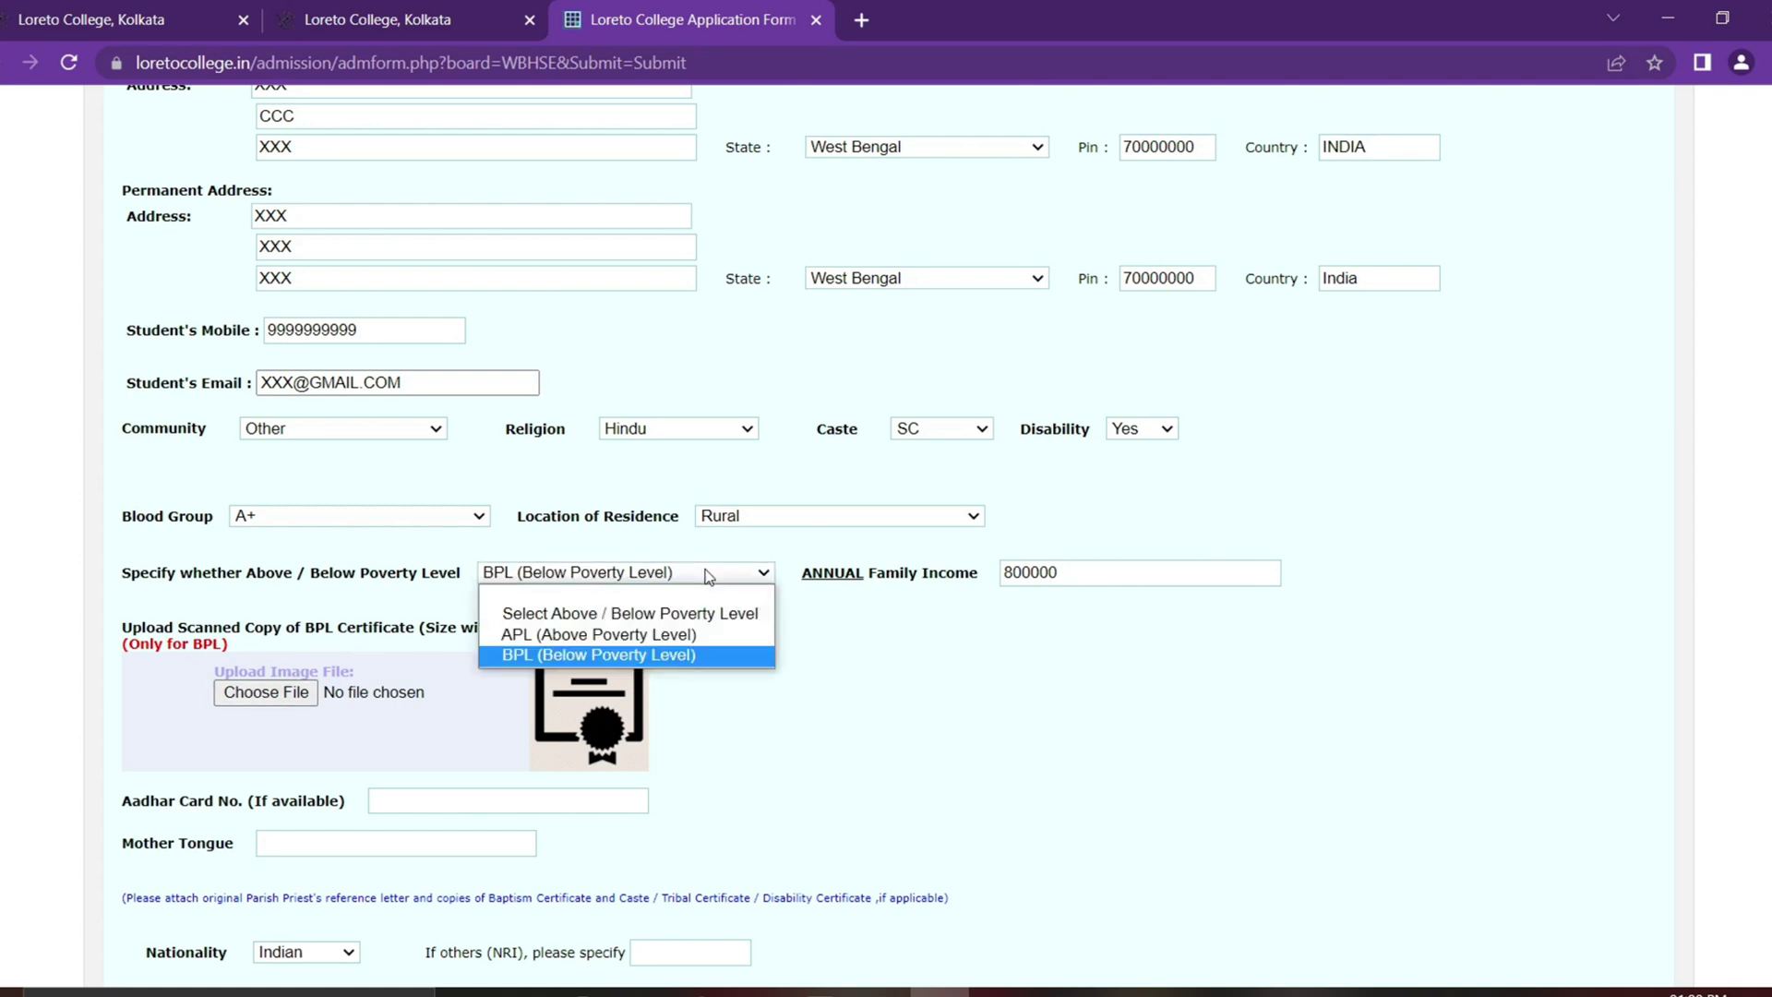
pyautogui.click(680, 640)
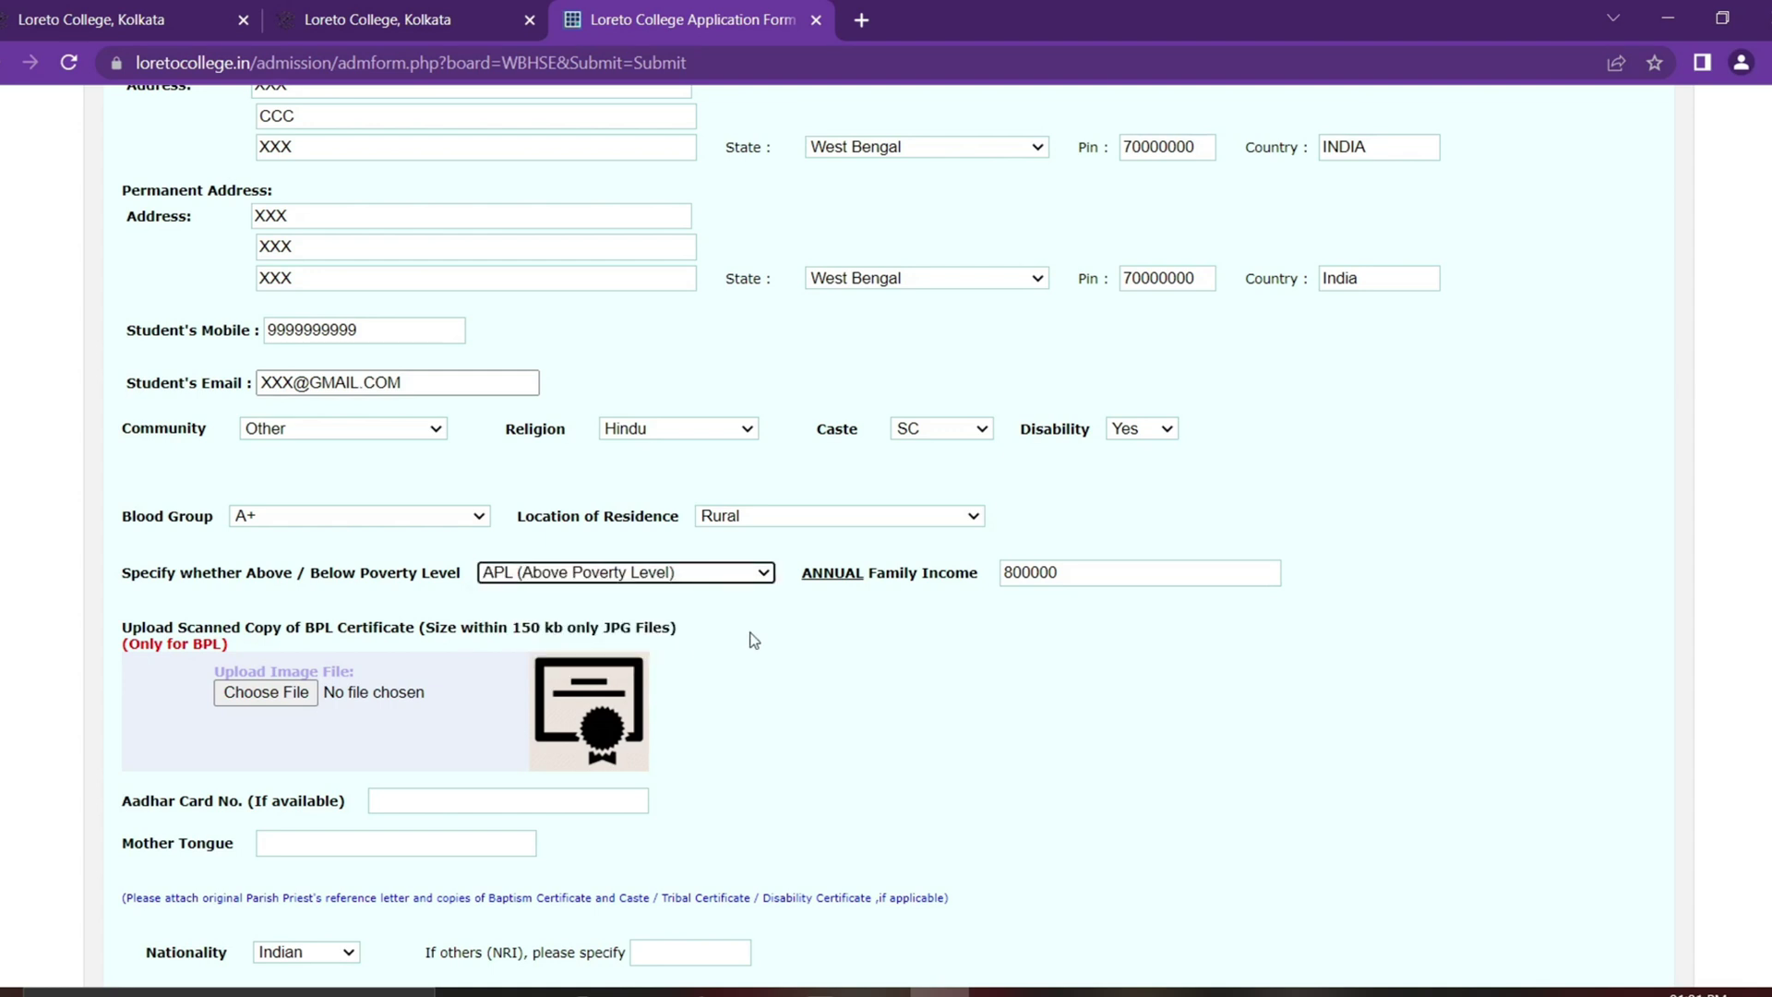
pyautogui.scroll(-1, 755, 640)
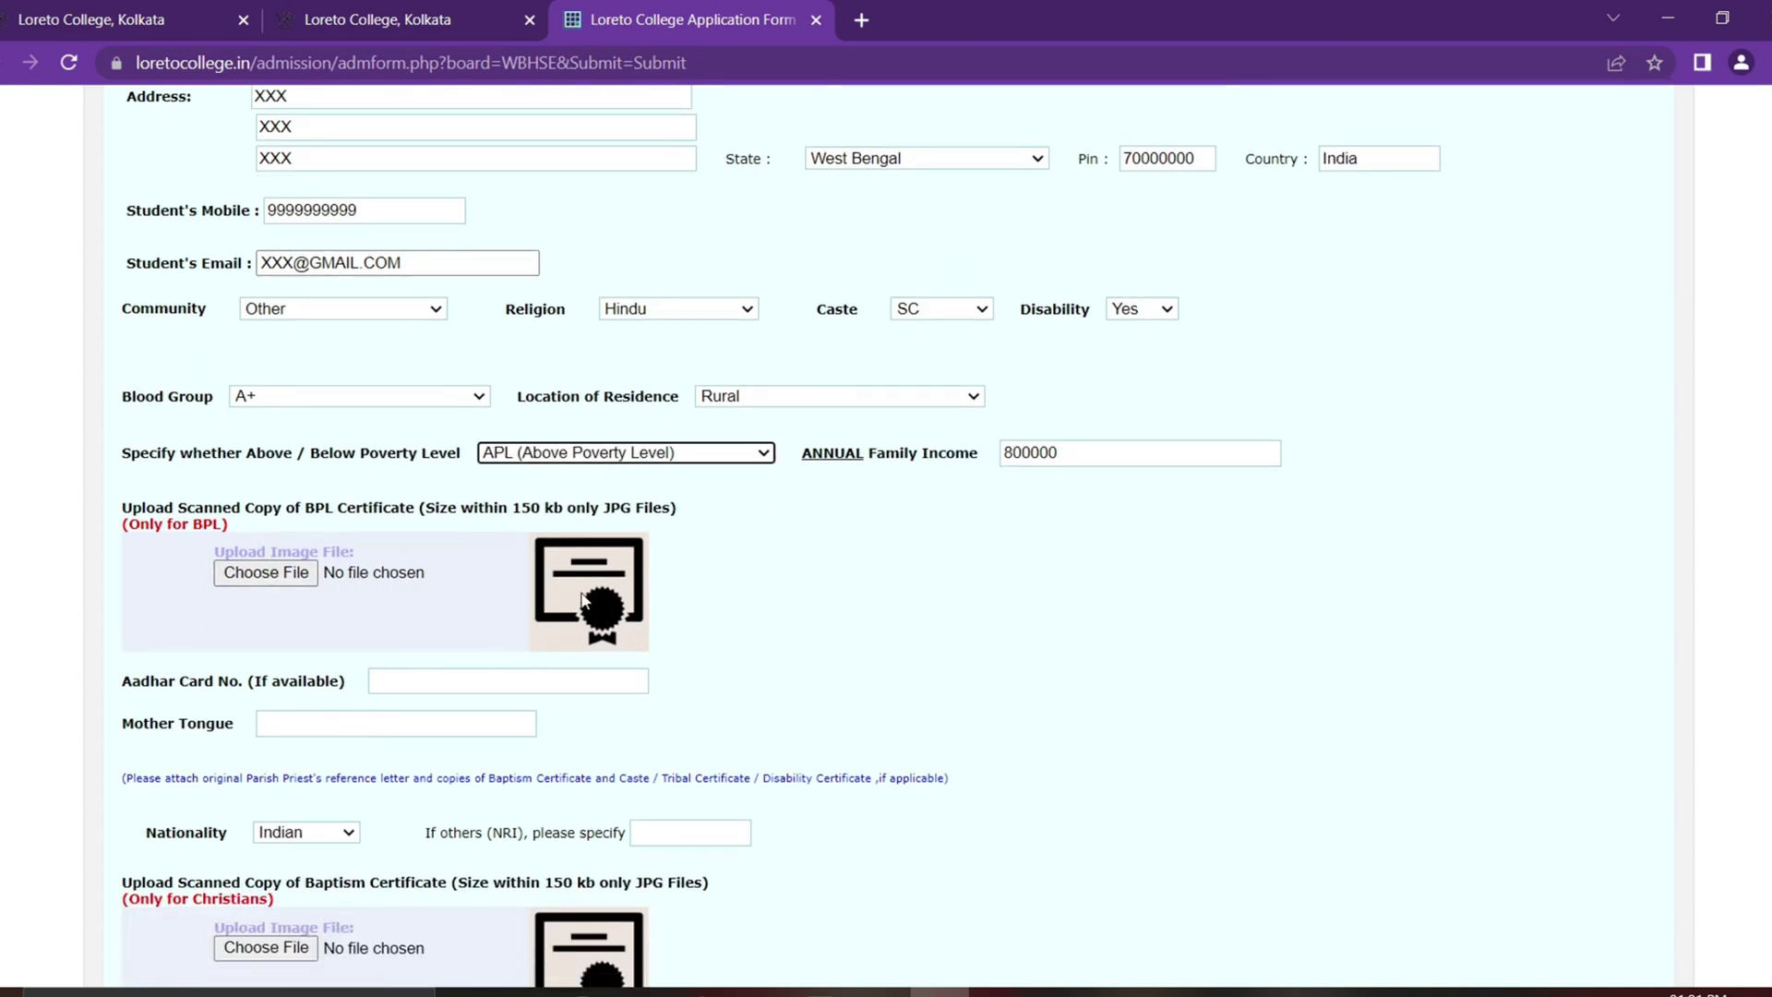
# Step: Enter the Aadhaar card number and mother tongue BENGALI, then reach the NRI field
pyautogui.scroll(-1, 583, 601)
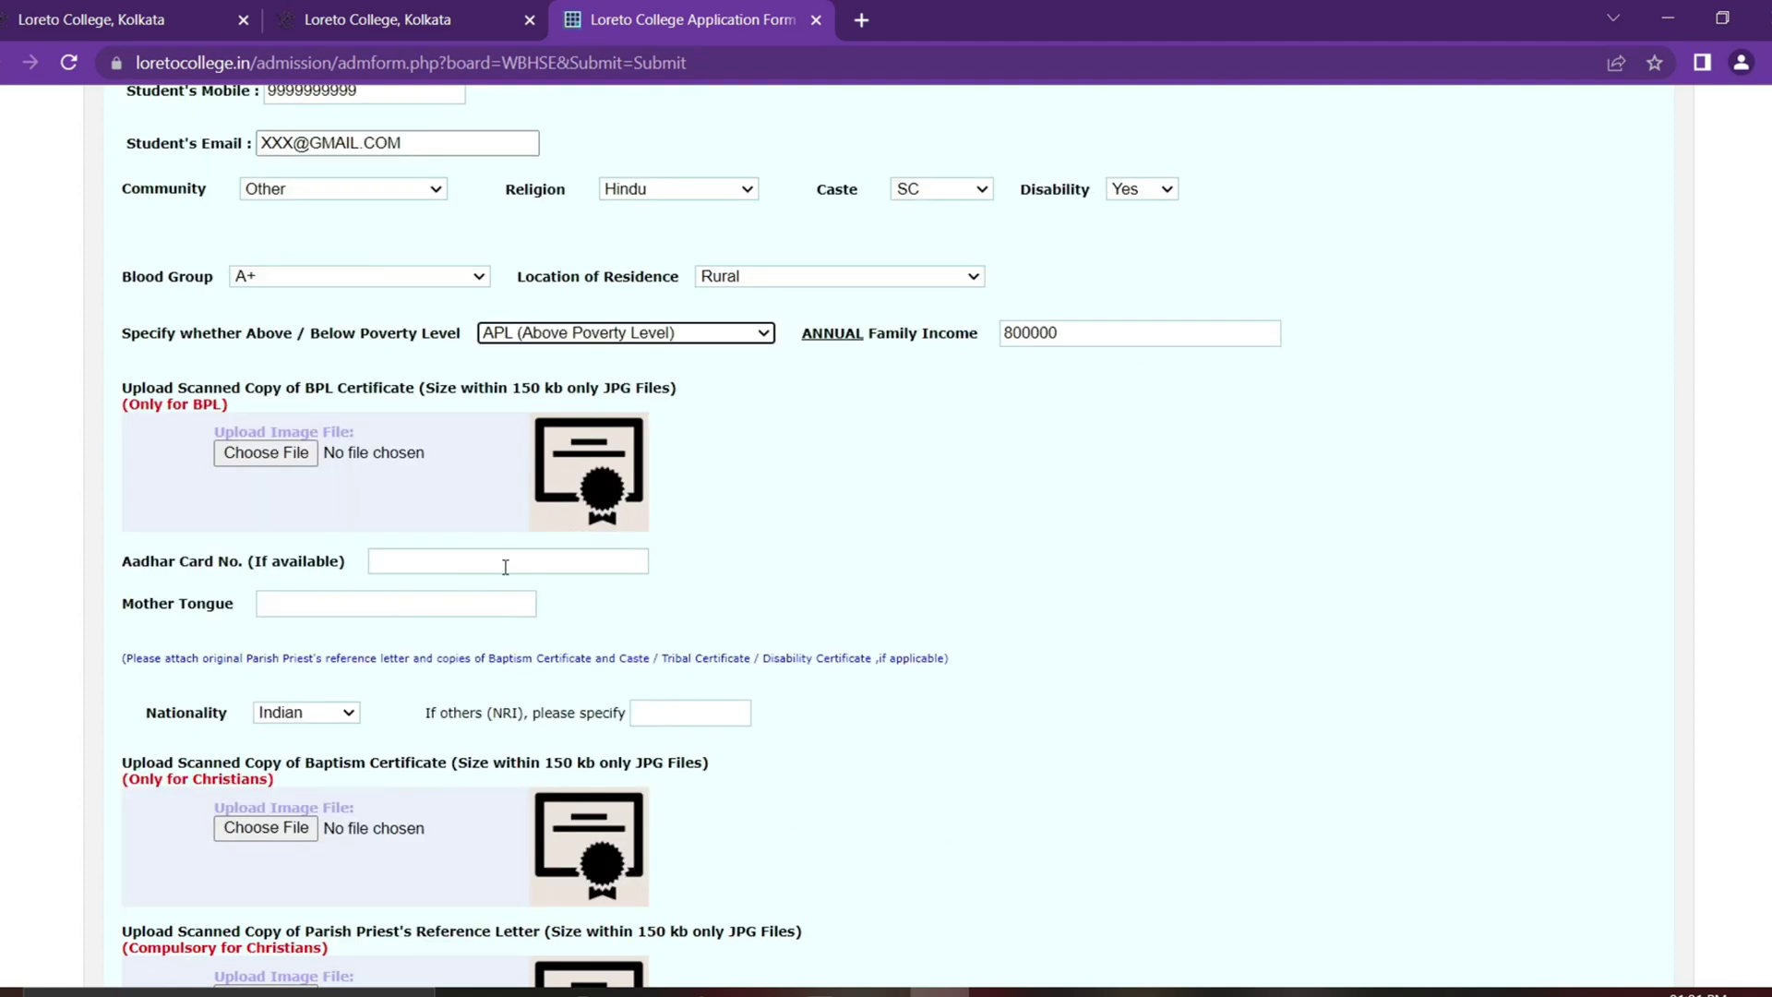
pyautogui.click(506, 567)
pyautogui.write('111111111111111')
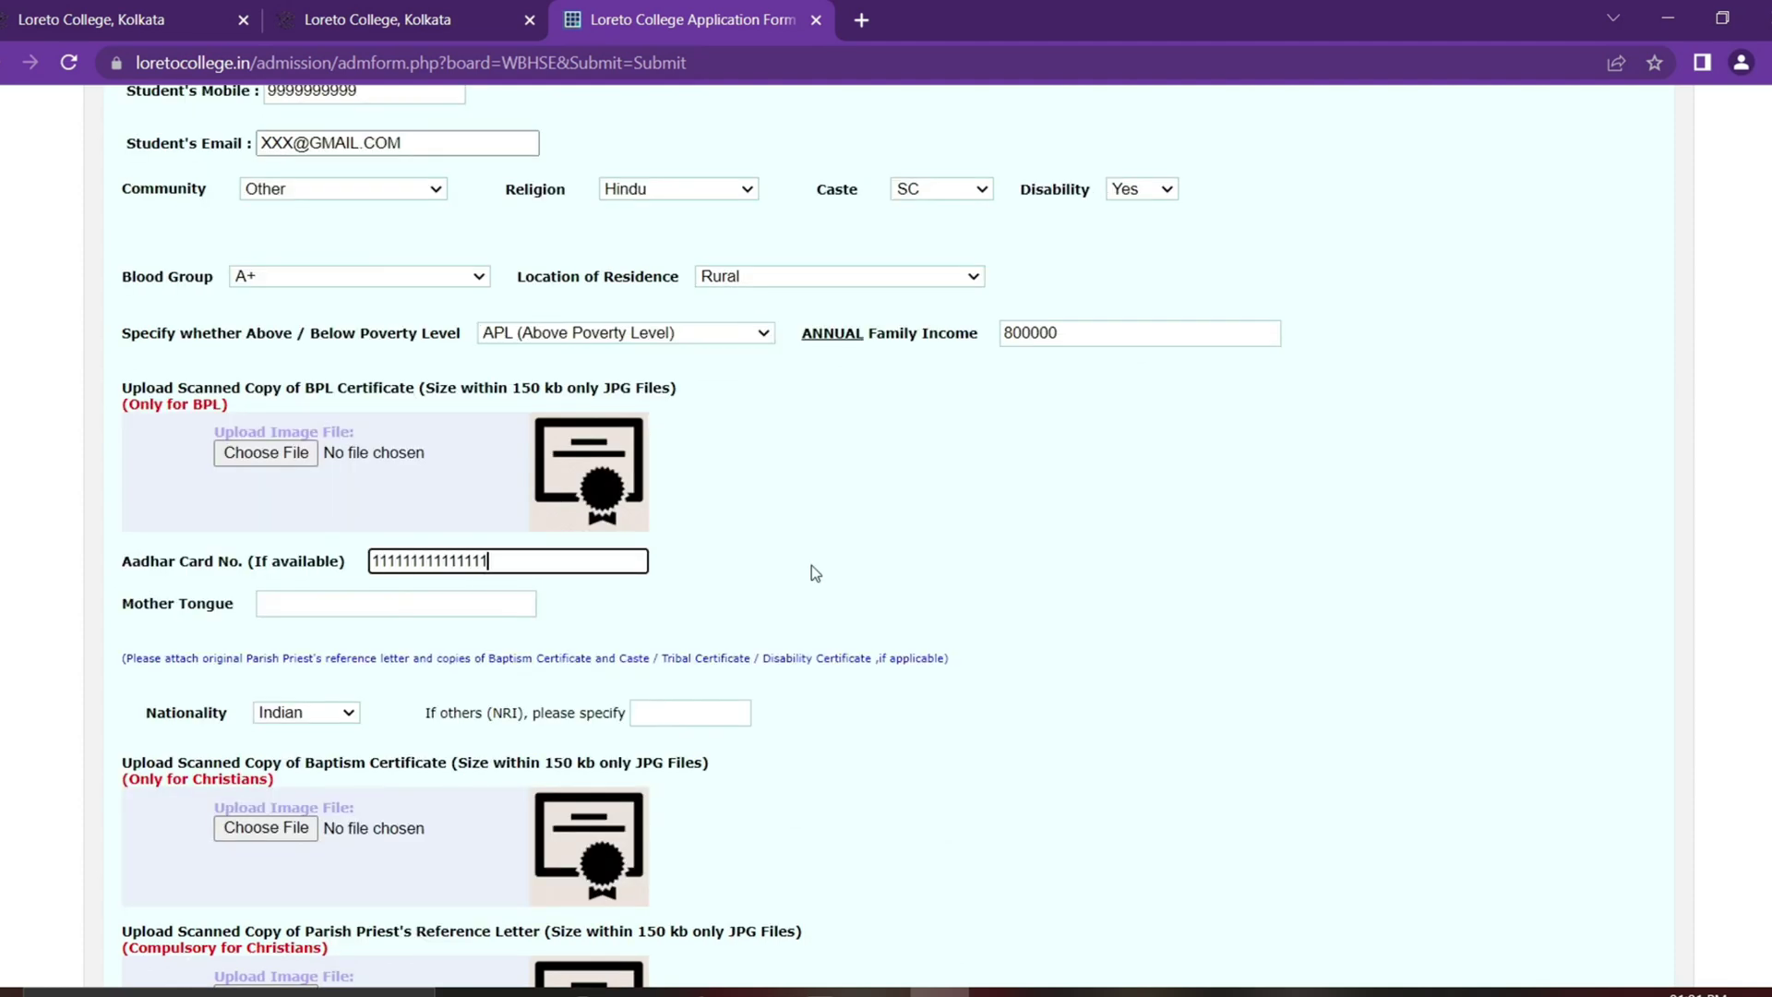
pyautogui.click(421, 604)
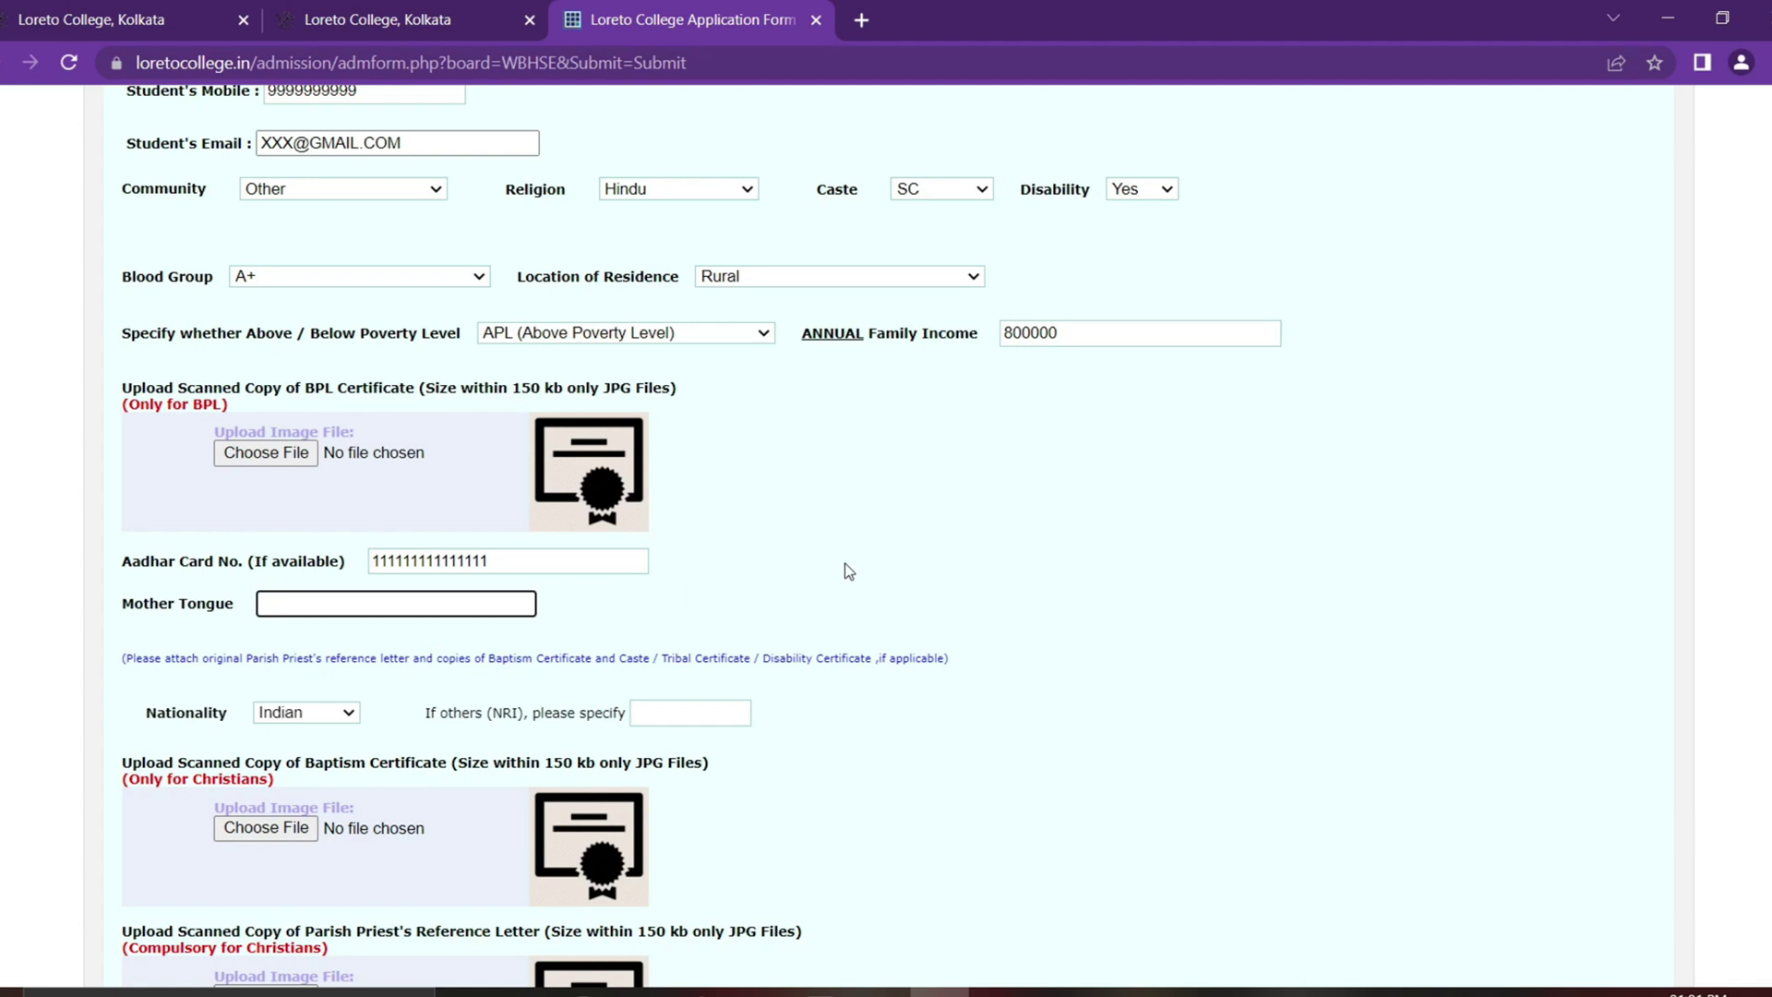
pyautogui.write('BENGALI')
pyautogui.press('Tab')
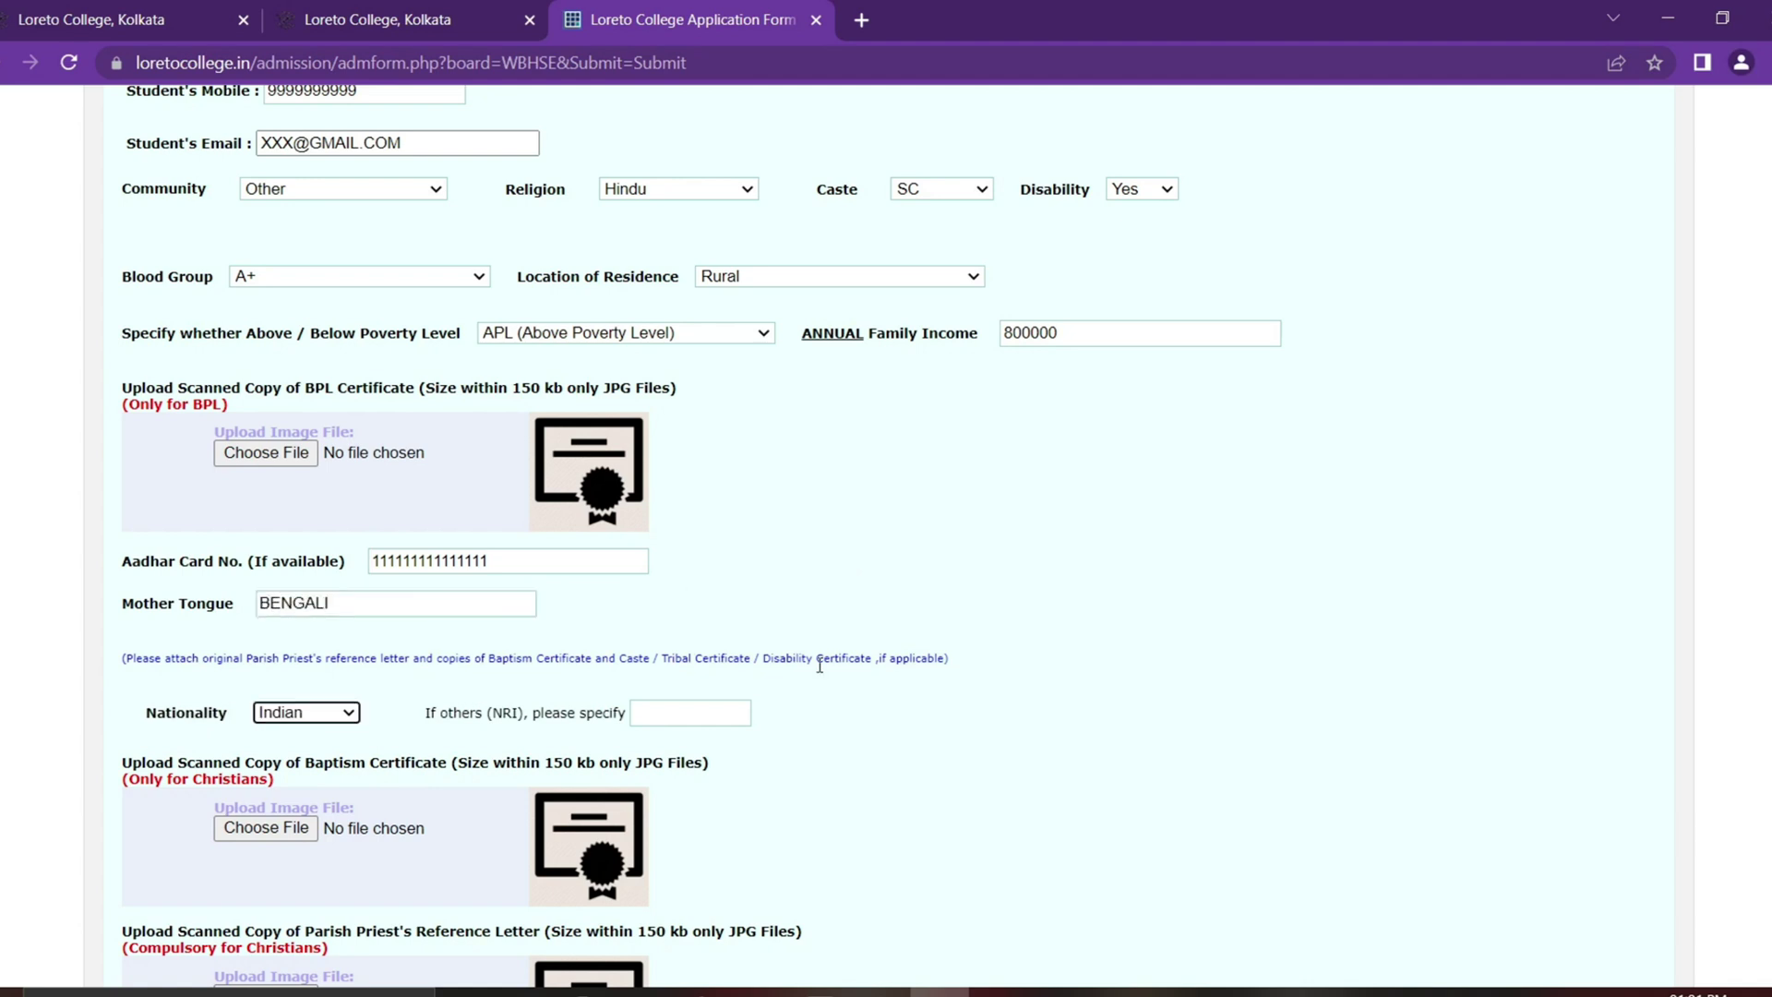
pyautogui.click(720, 718)
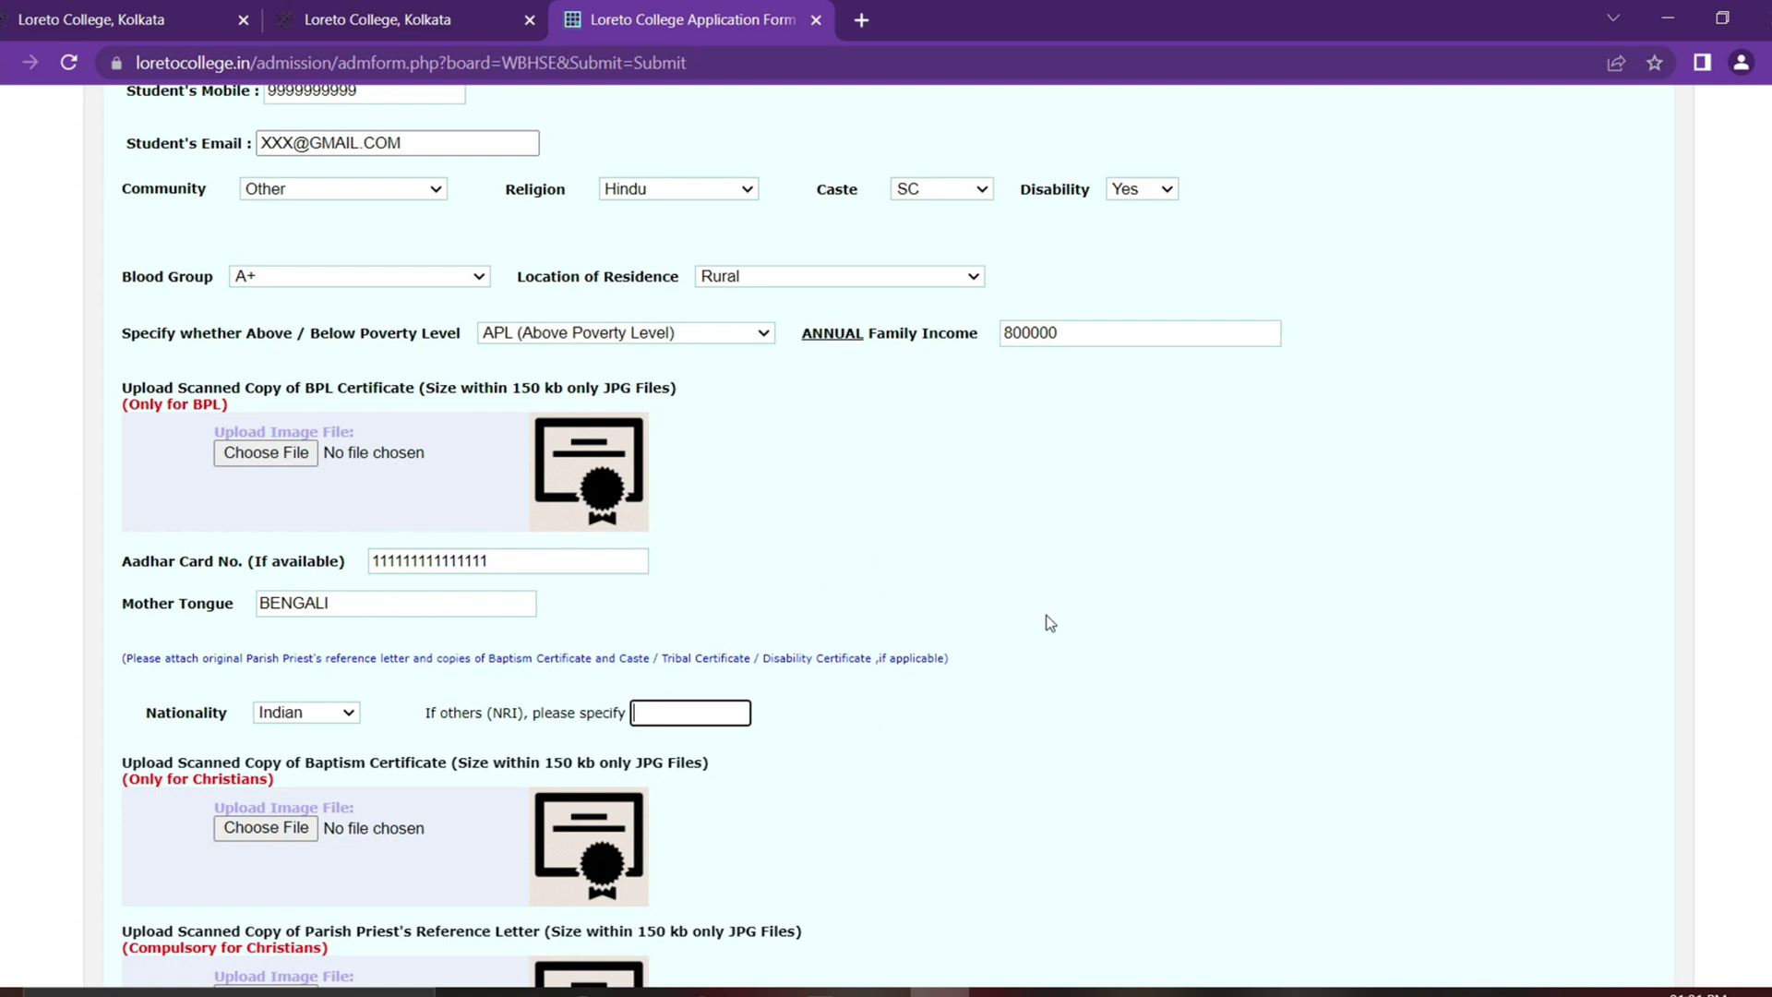
pyautogui.scroll(-4, 904, 727)
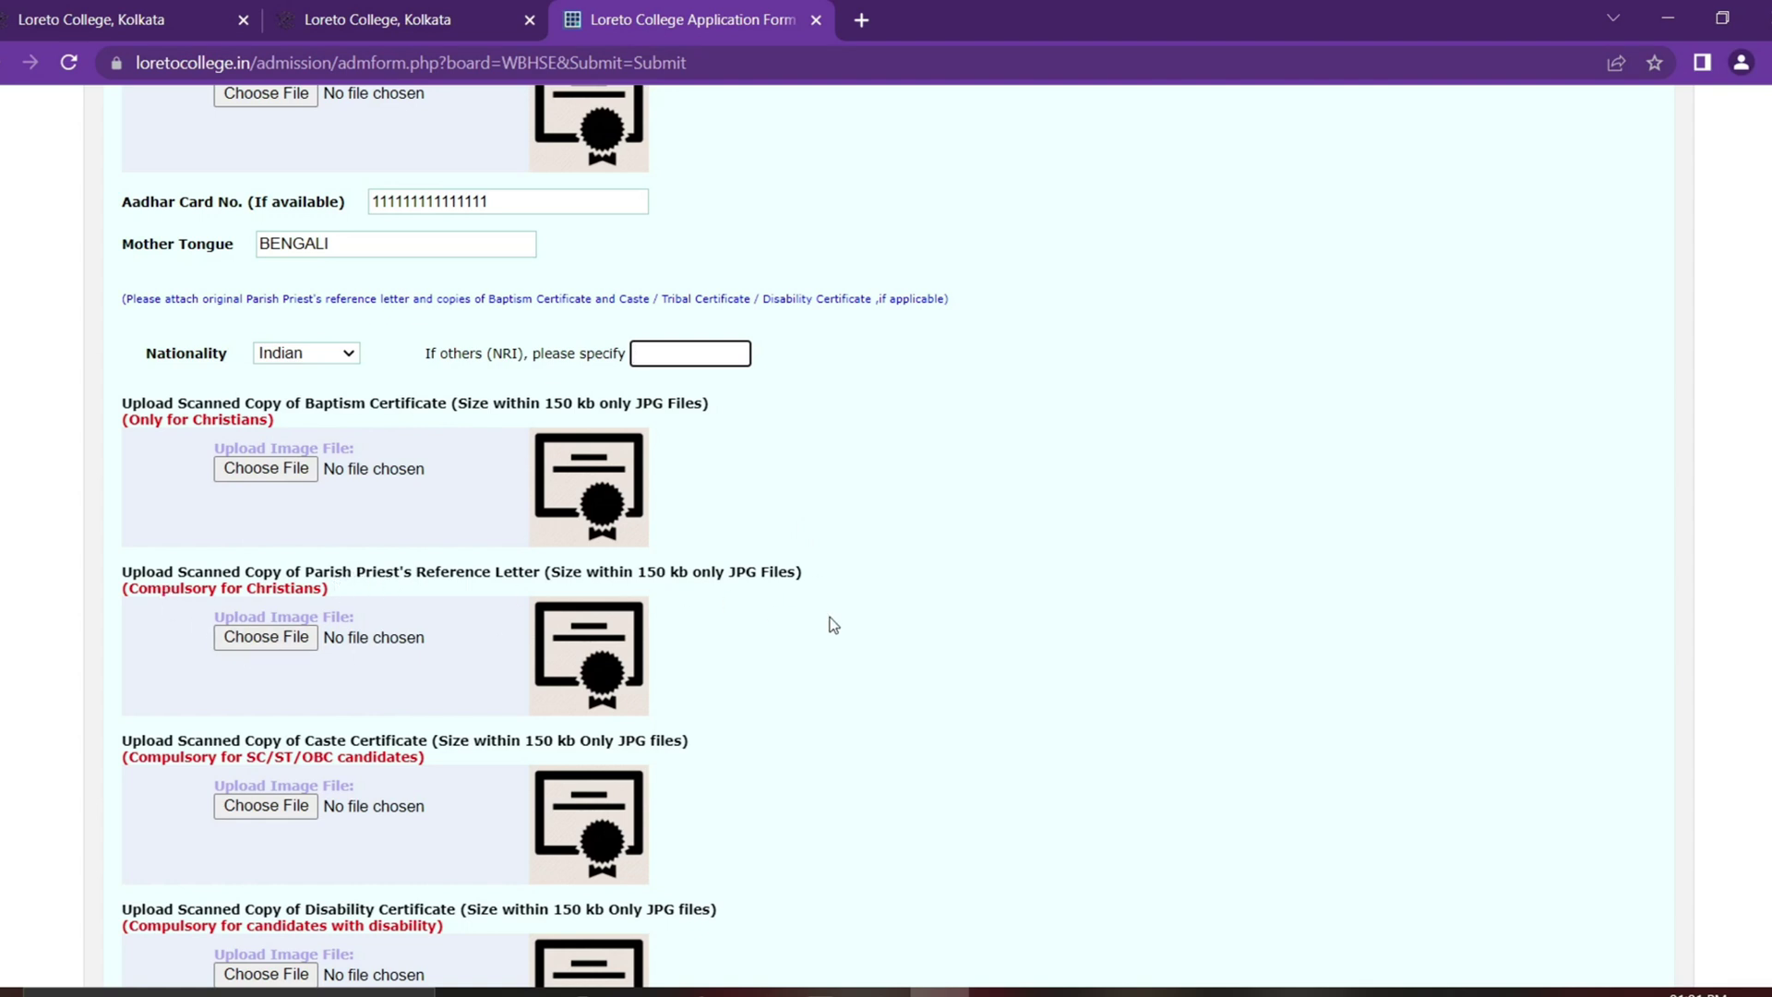
# Step: Attach documents.jpg to both the Caste Certificate and Disability Certificate uploads
pyautogui.scroll(-1, 514, 598)
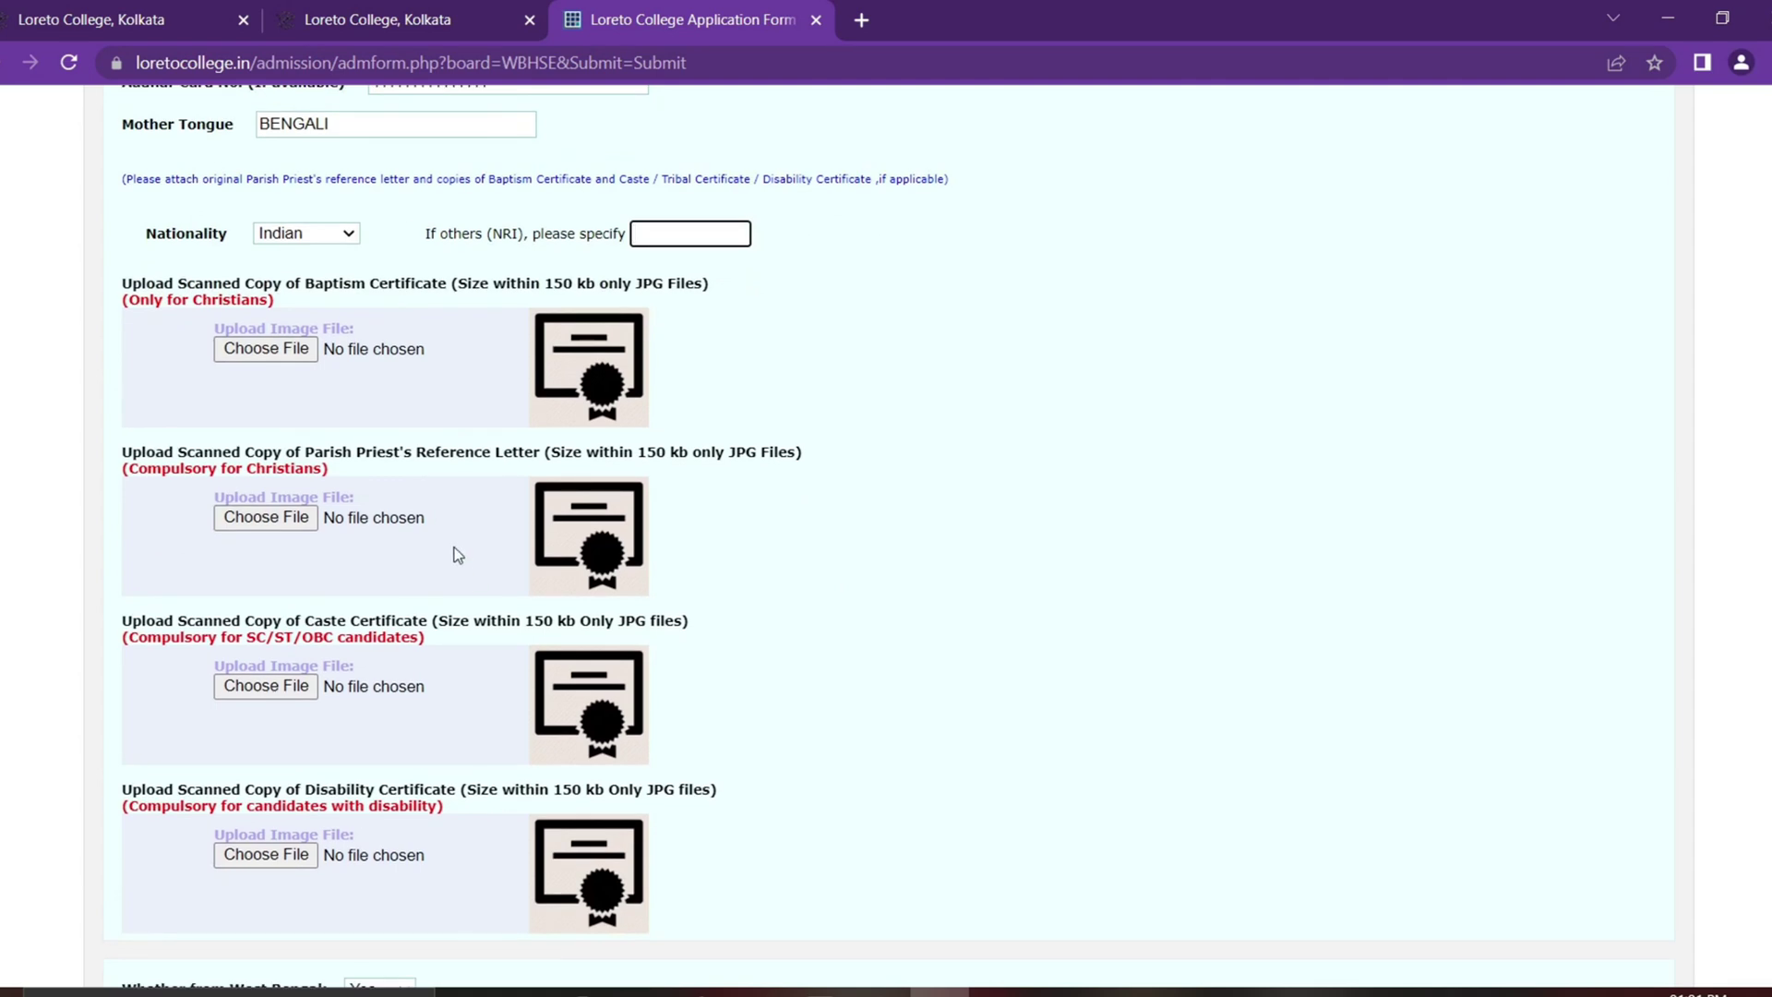
pyautogui.click(265, 686)
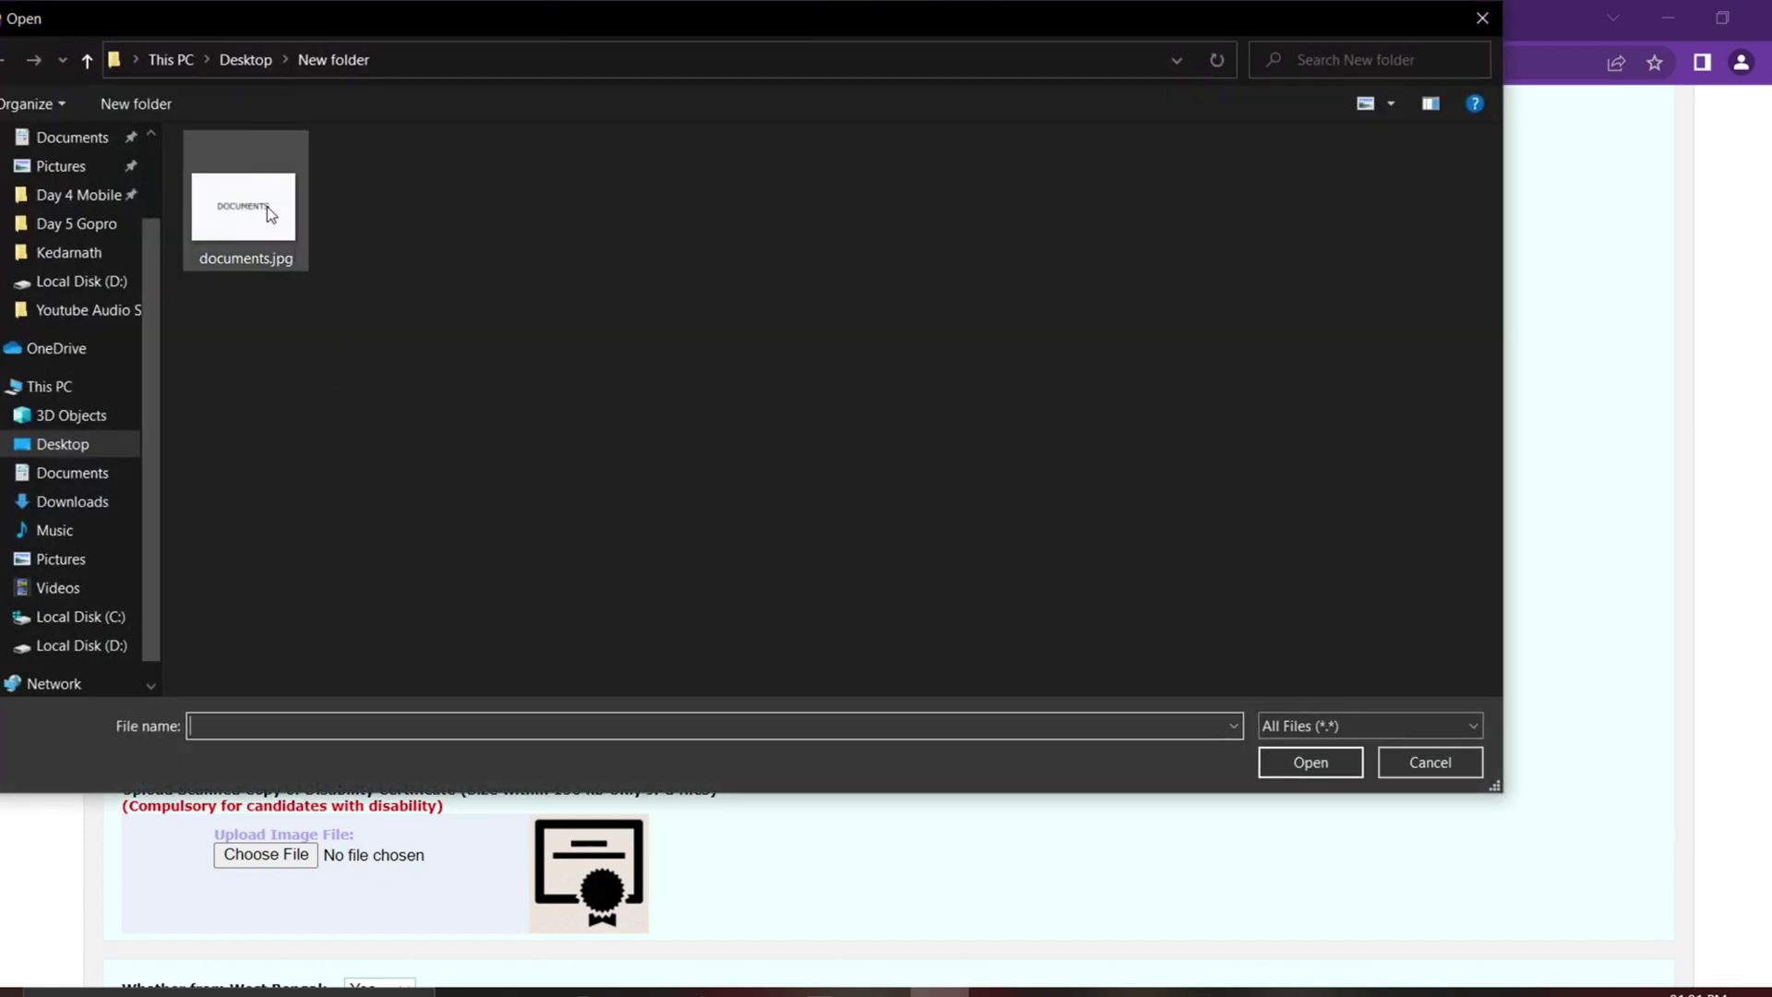
pyautogui.click(245, 205)
pyautogui.click(1310, 762)
pyautogui.scroll(-2, 199, 735)
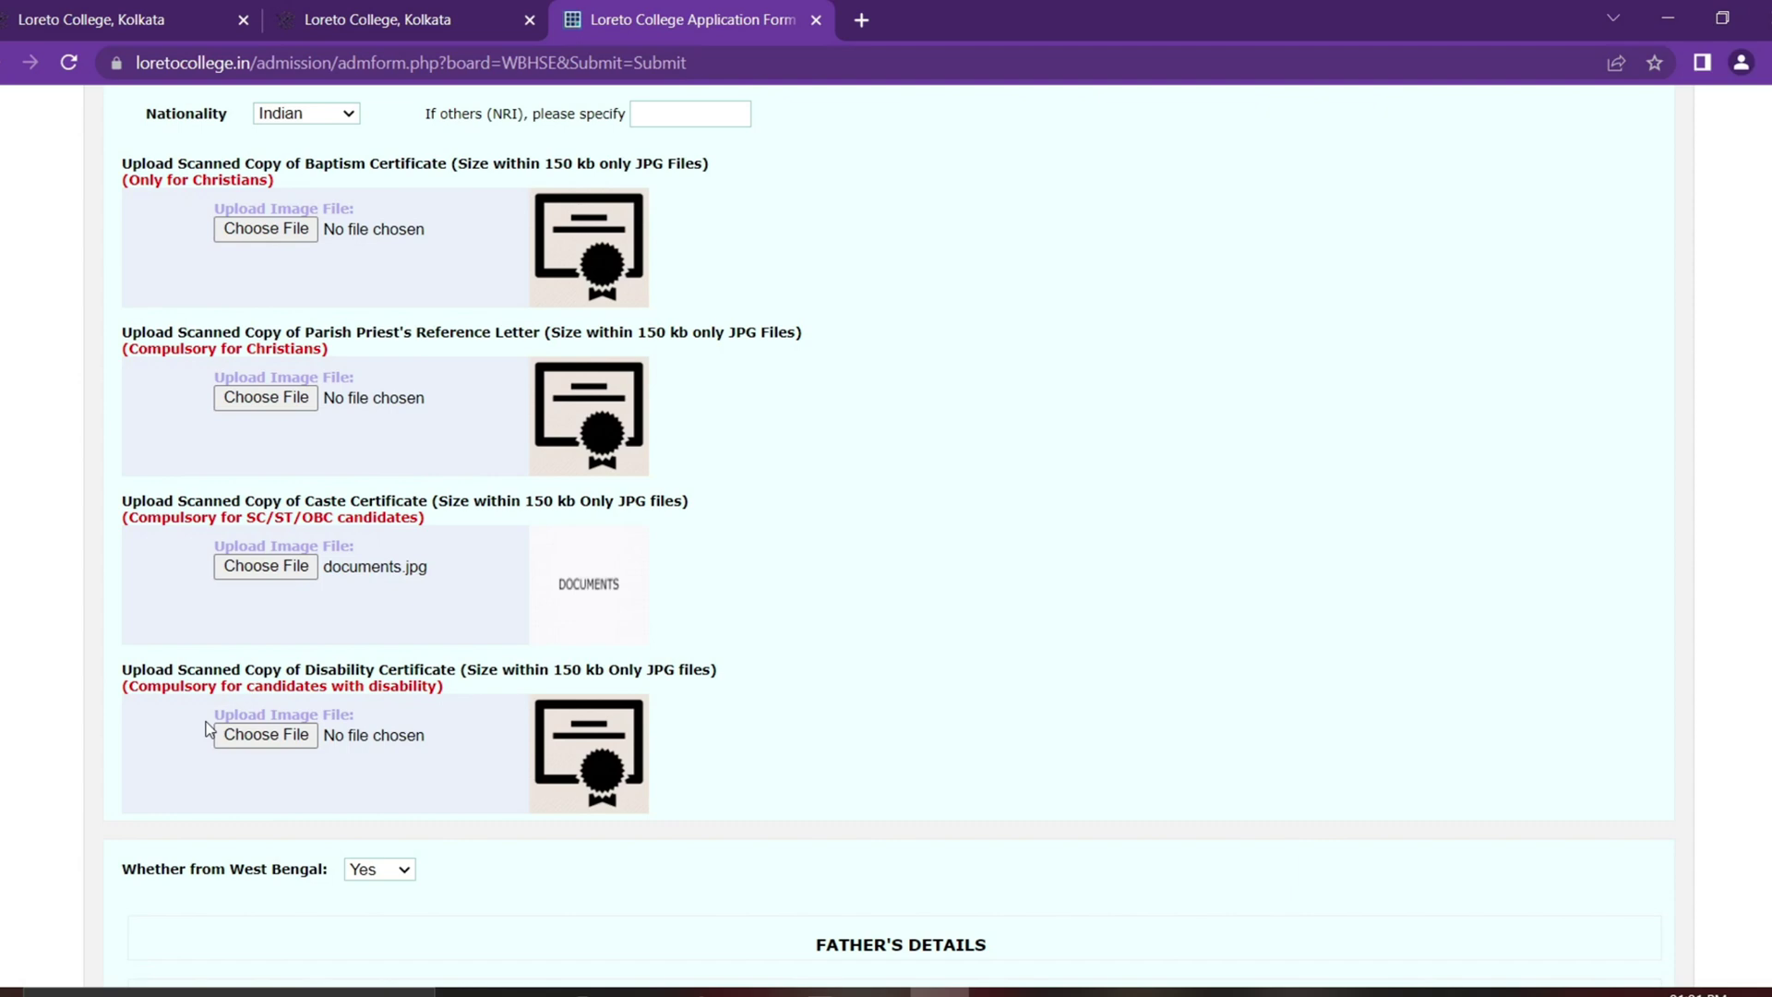
pyautogui.click(301, 741)
pyautogui.click(299, 264)
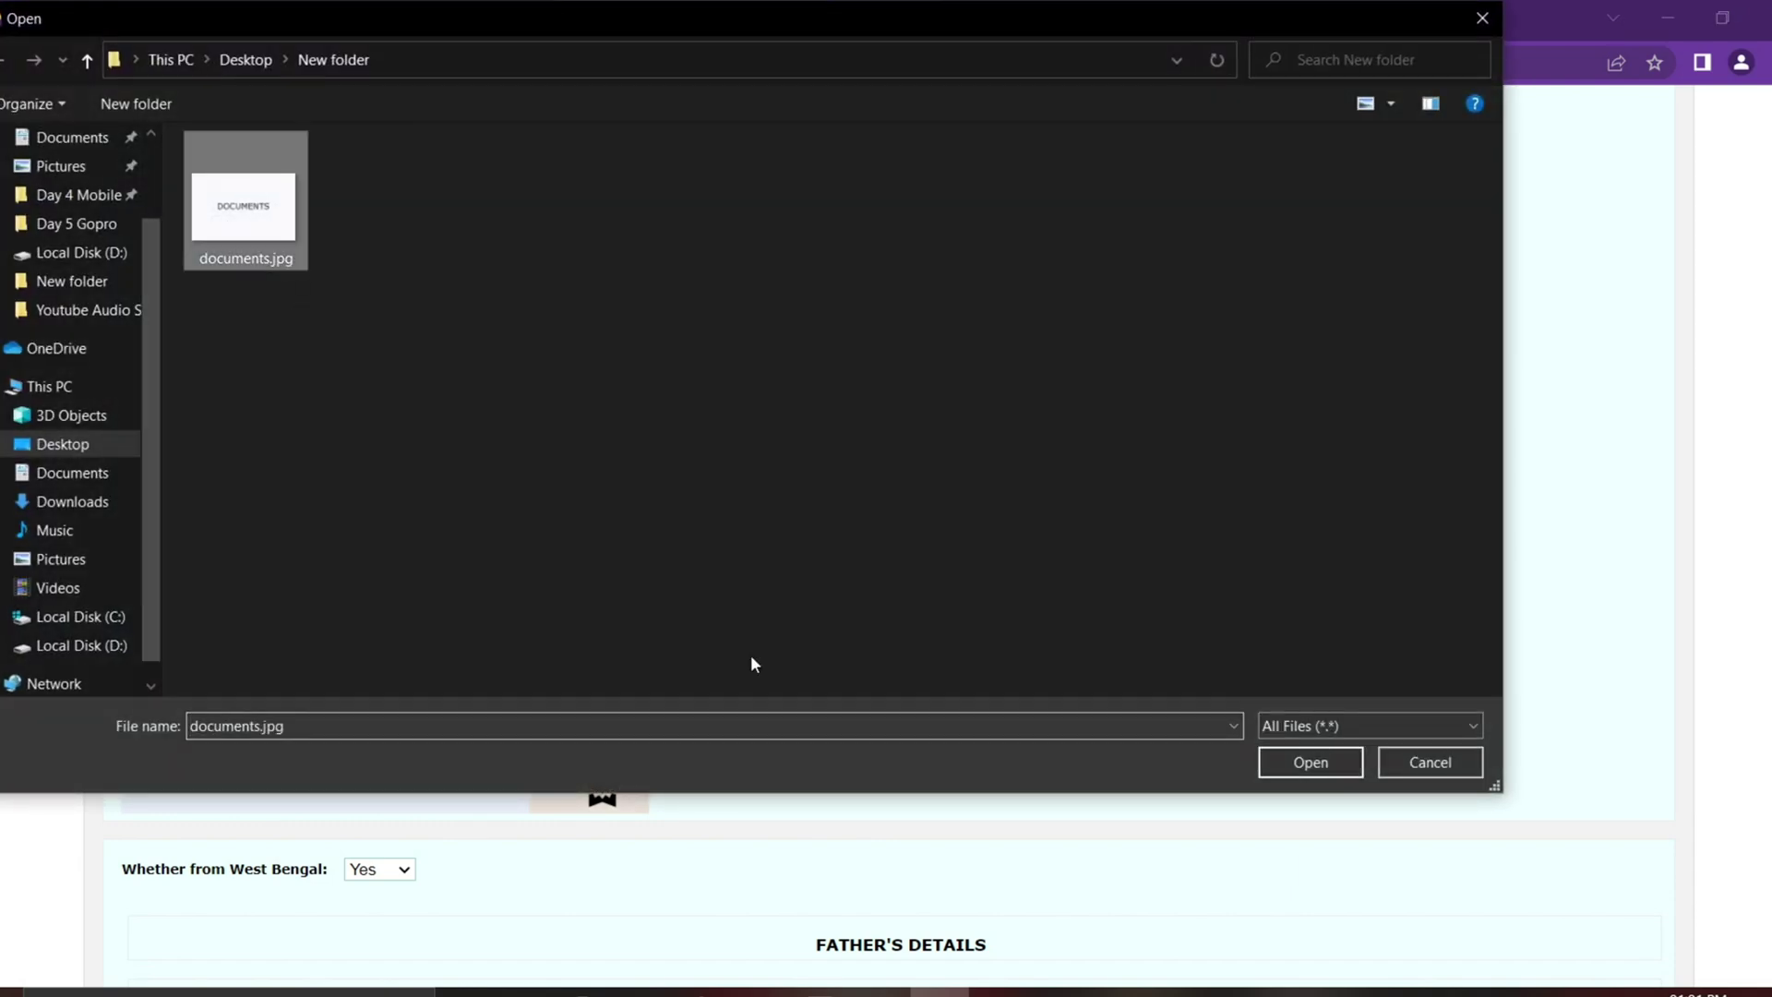
pyautogui.click(1318, 773)
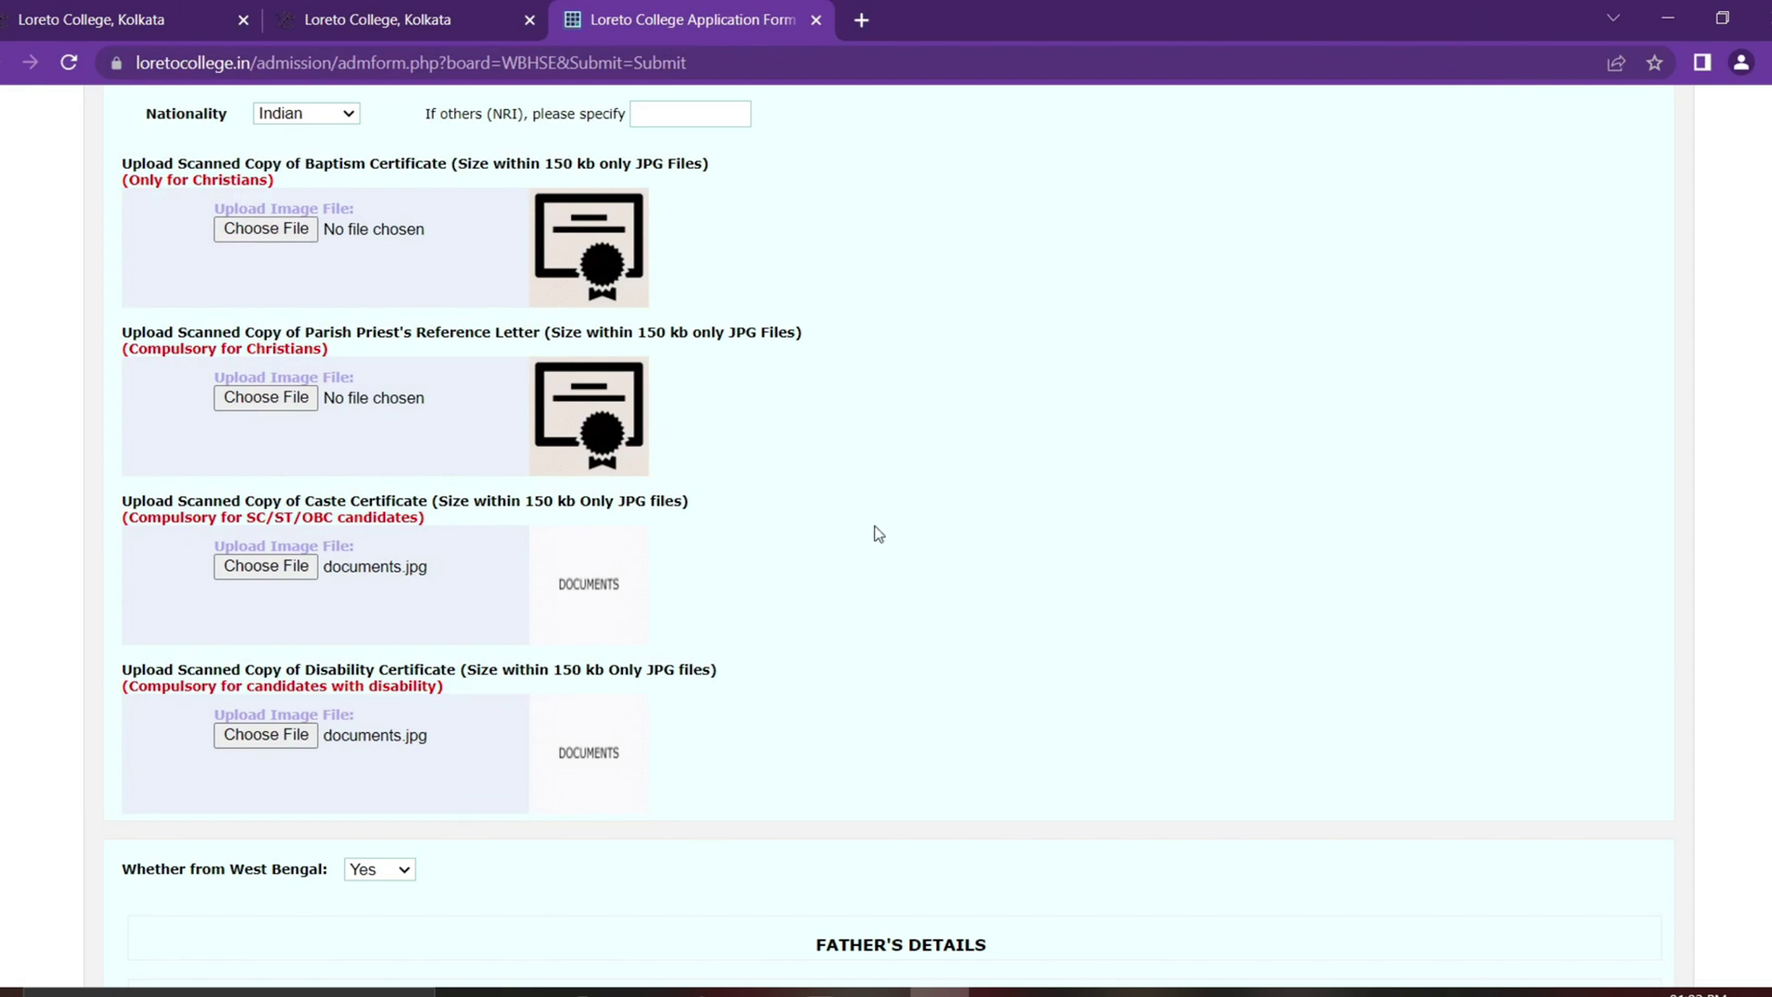
pyautogui.scroll(-3, 879, 535)
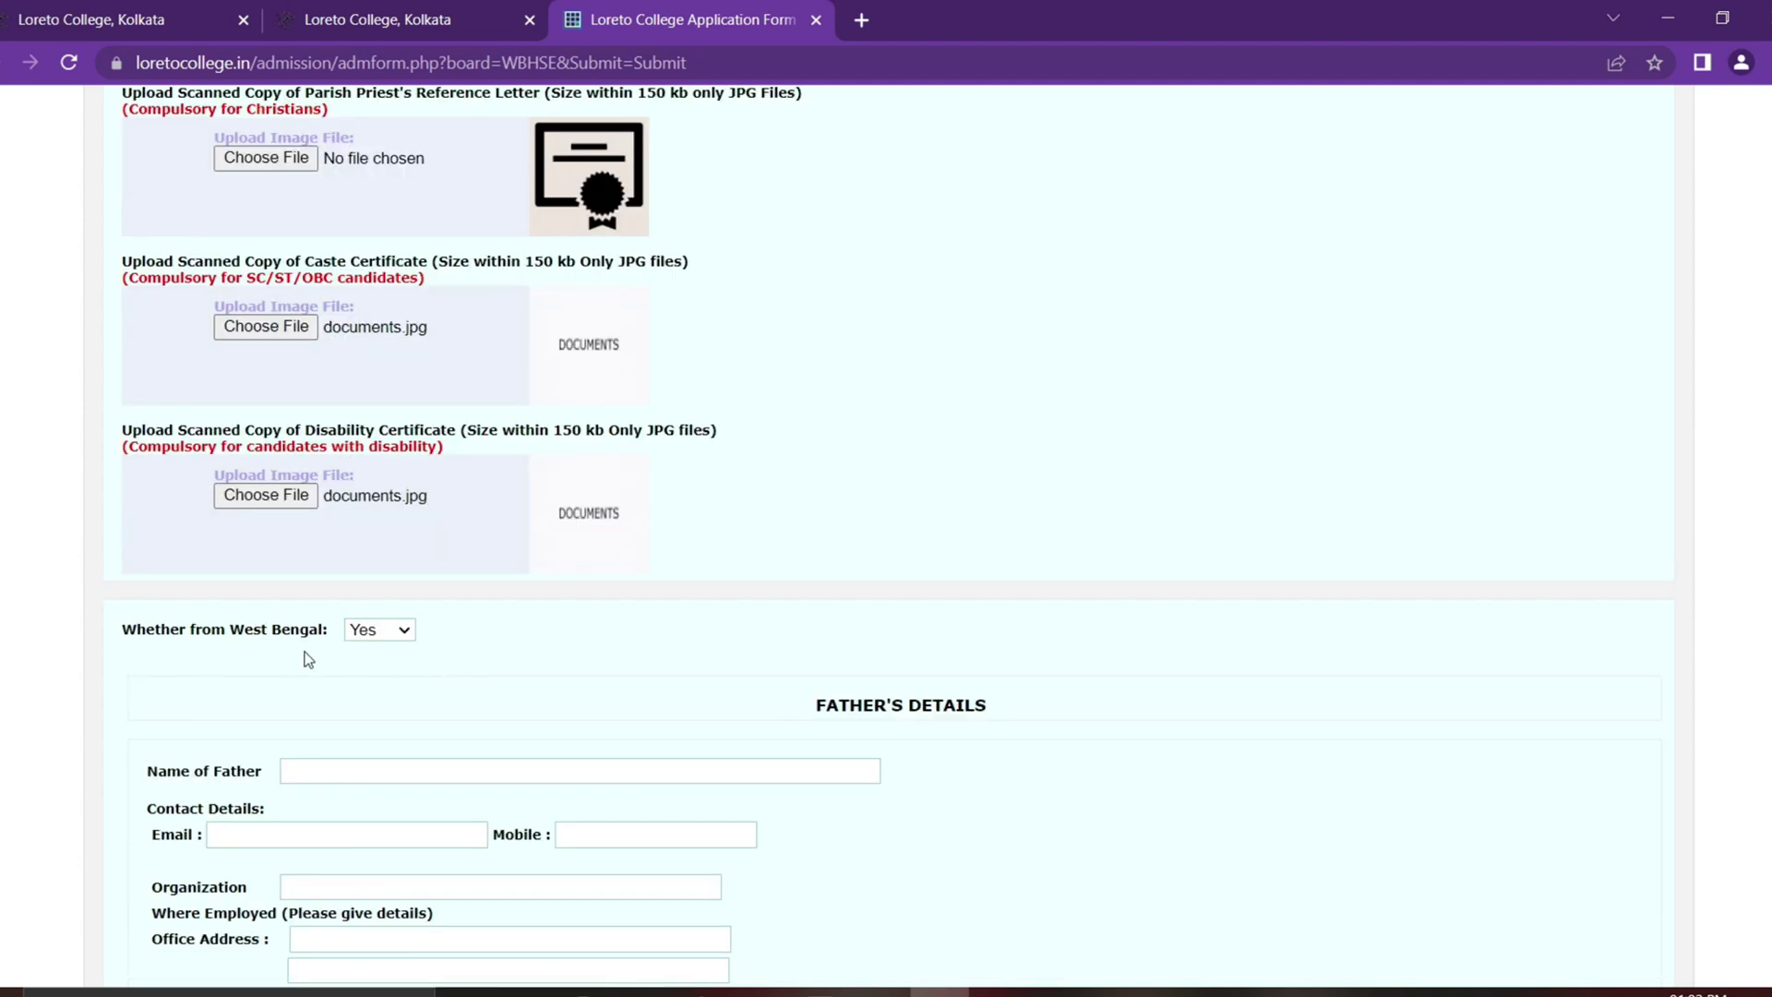
# Step: Answer the West Bengal question No, then change it back to Yes
pyautogui.click(380, 631)
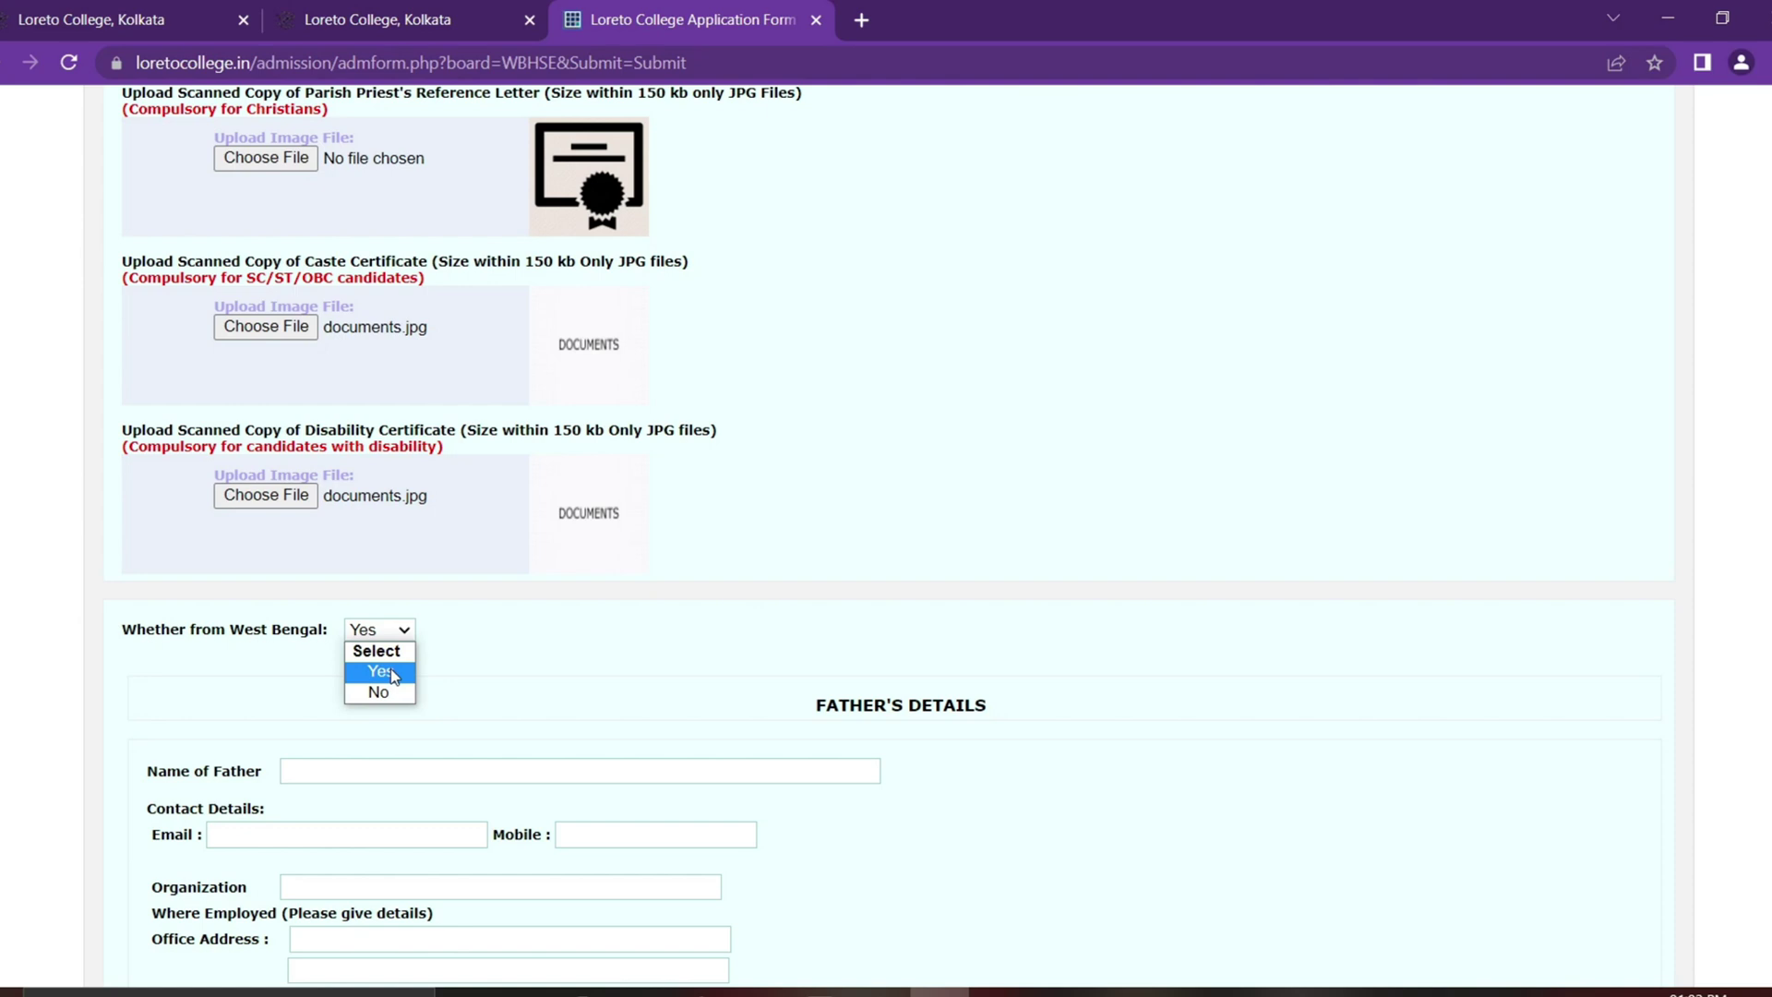
pyautogui.click(389, 637)
pyautogui.click(381, 691)
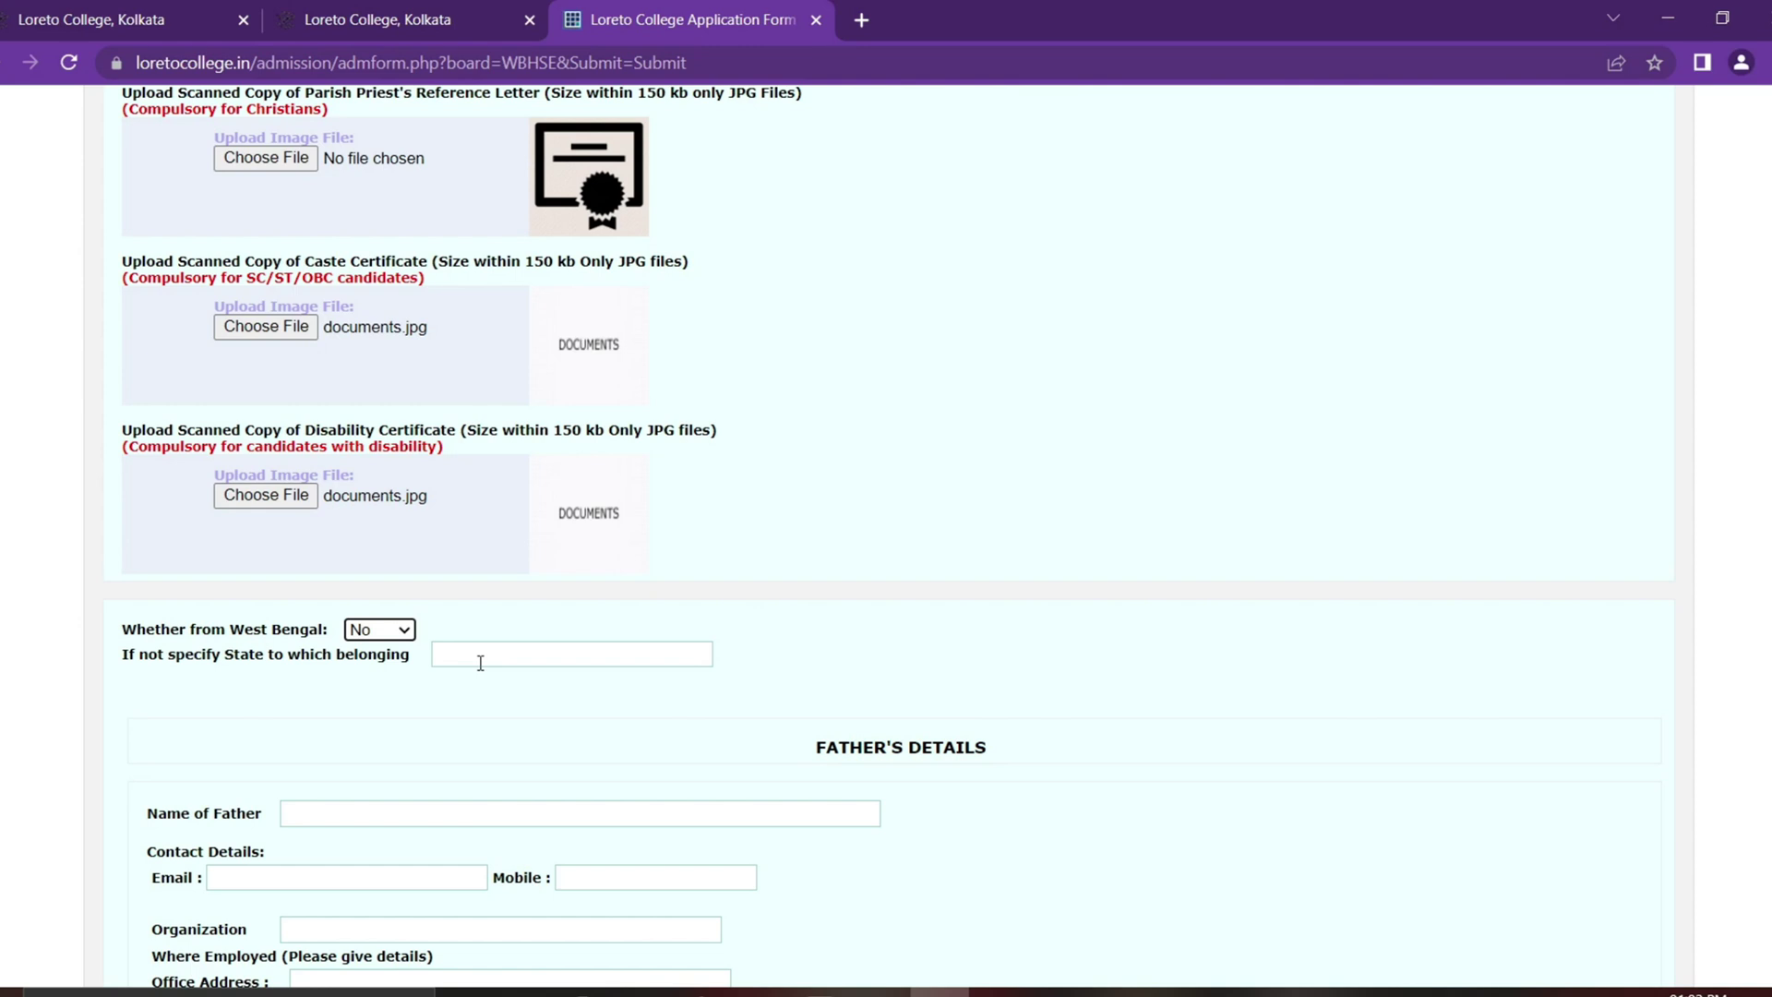
pyautogui.click(402, 637)
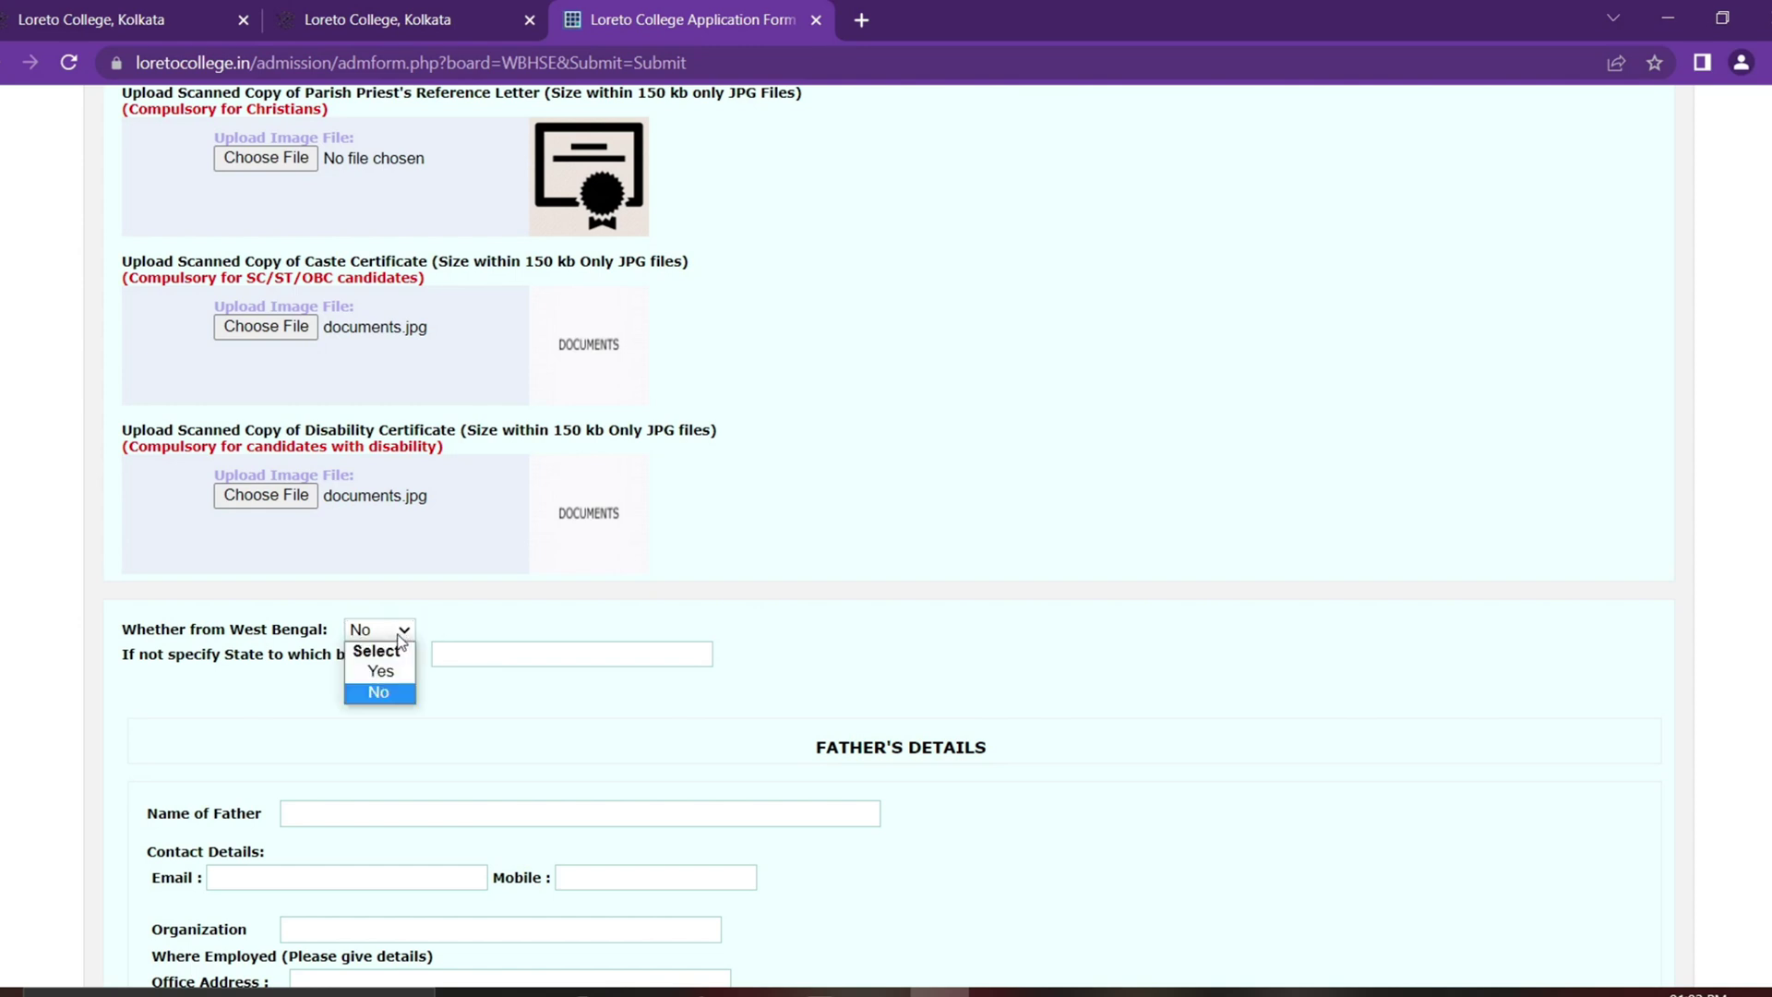
pyautogui.click(392, 668)
pyautogui.scroll(-3, 894, 664)
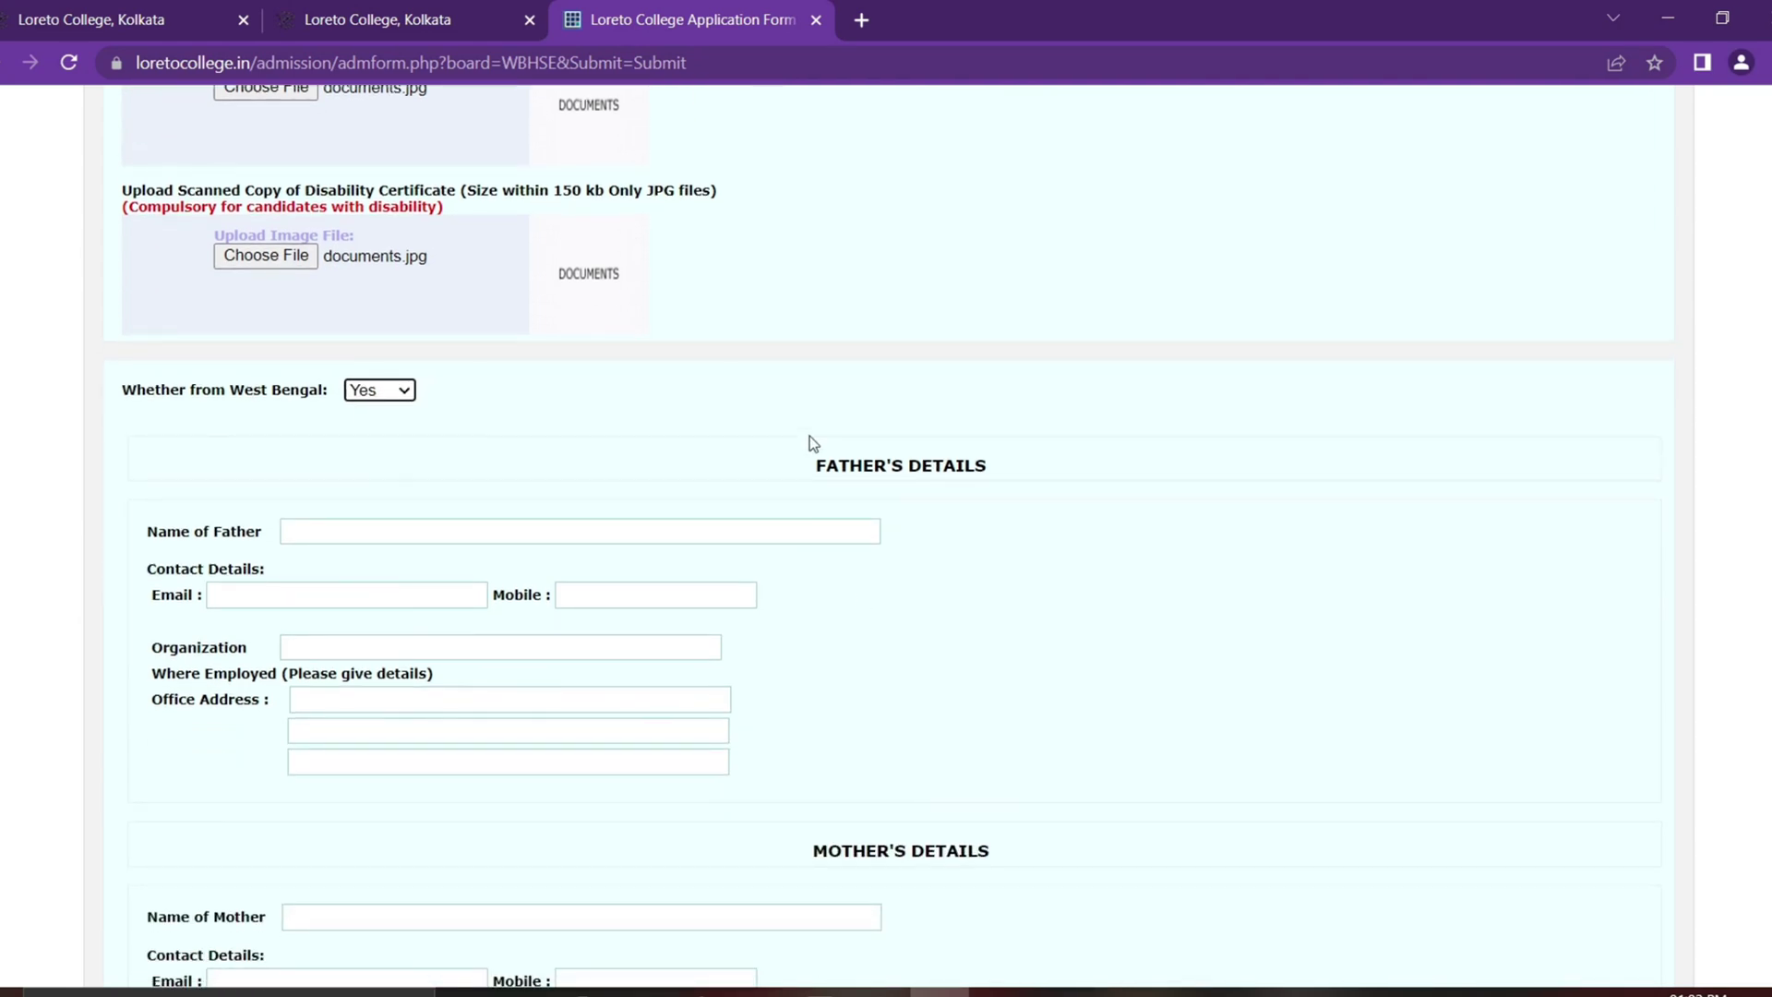
# Step: Fill the father's name, e-mail, mobile, organization SERVICE and office address lines
pyautogui.click(510, 535)
pyautogui.write('XXX')
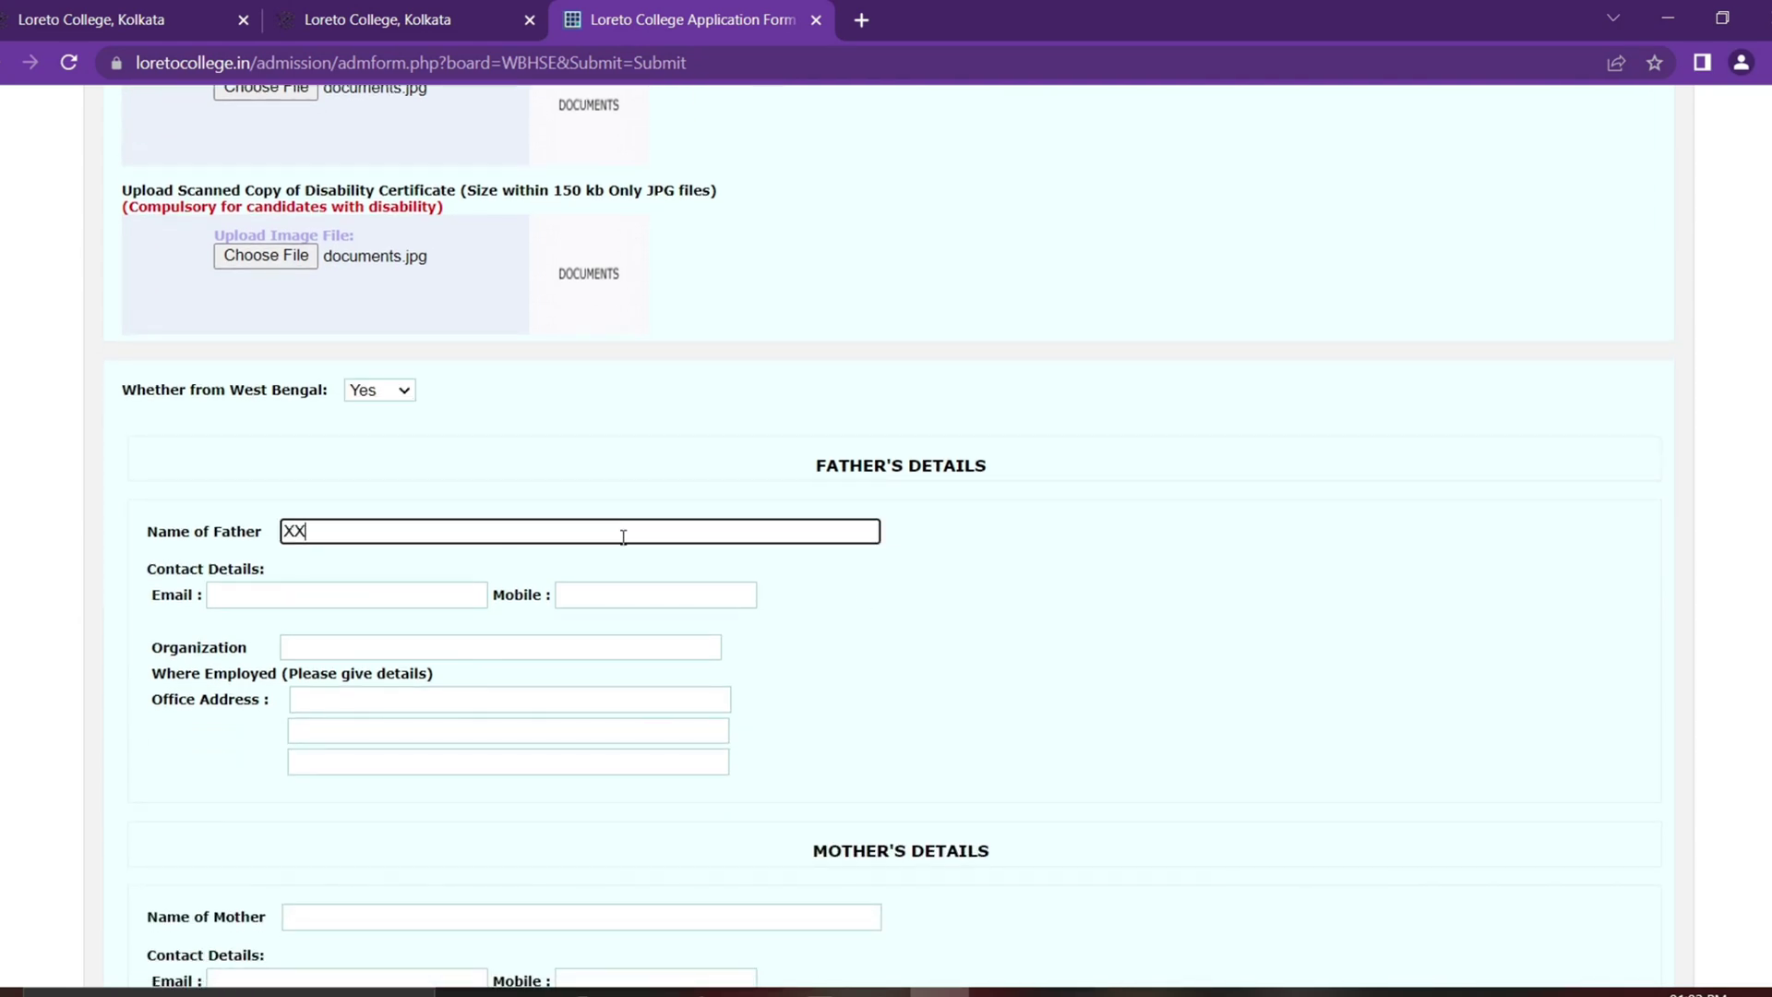
pyautogui.click(406, 595)
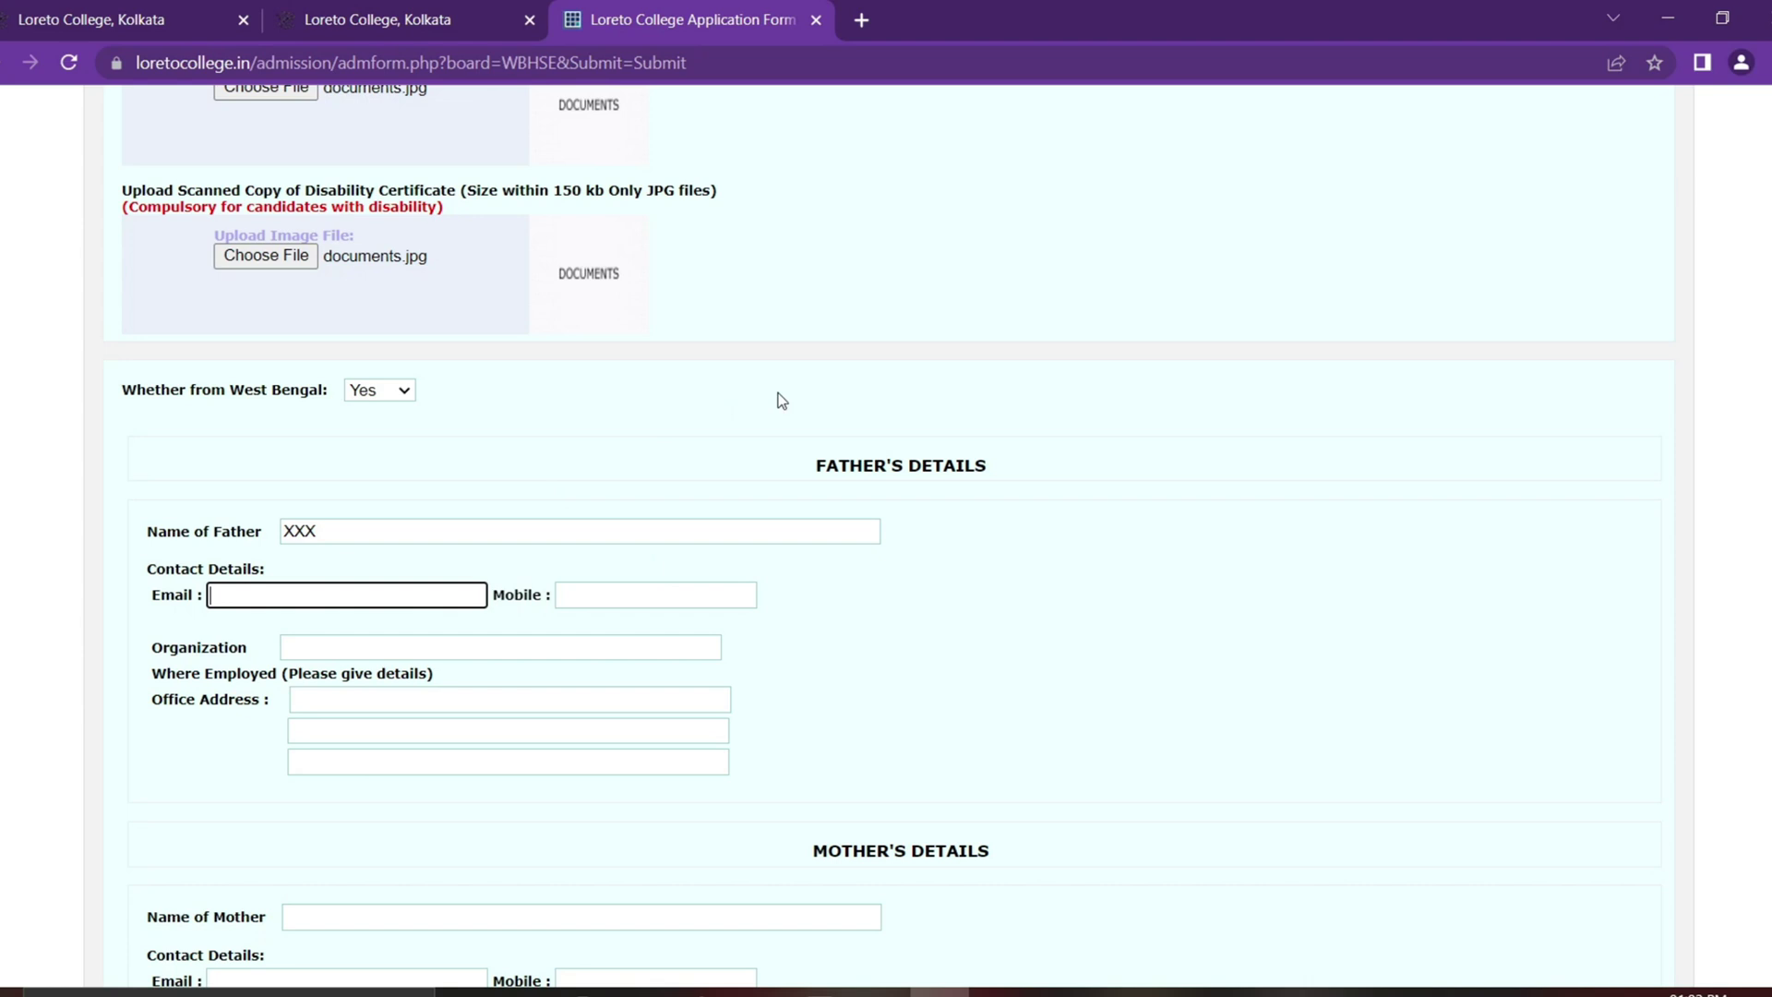
pyautogui.write('XXXX@GMAIL.COM')
pyautogui.press('Tab')
pyautogui.write('7777777777')
pyautogui.press('Tab')
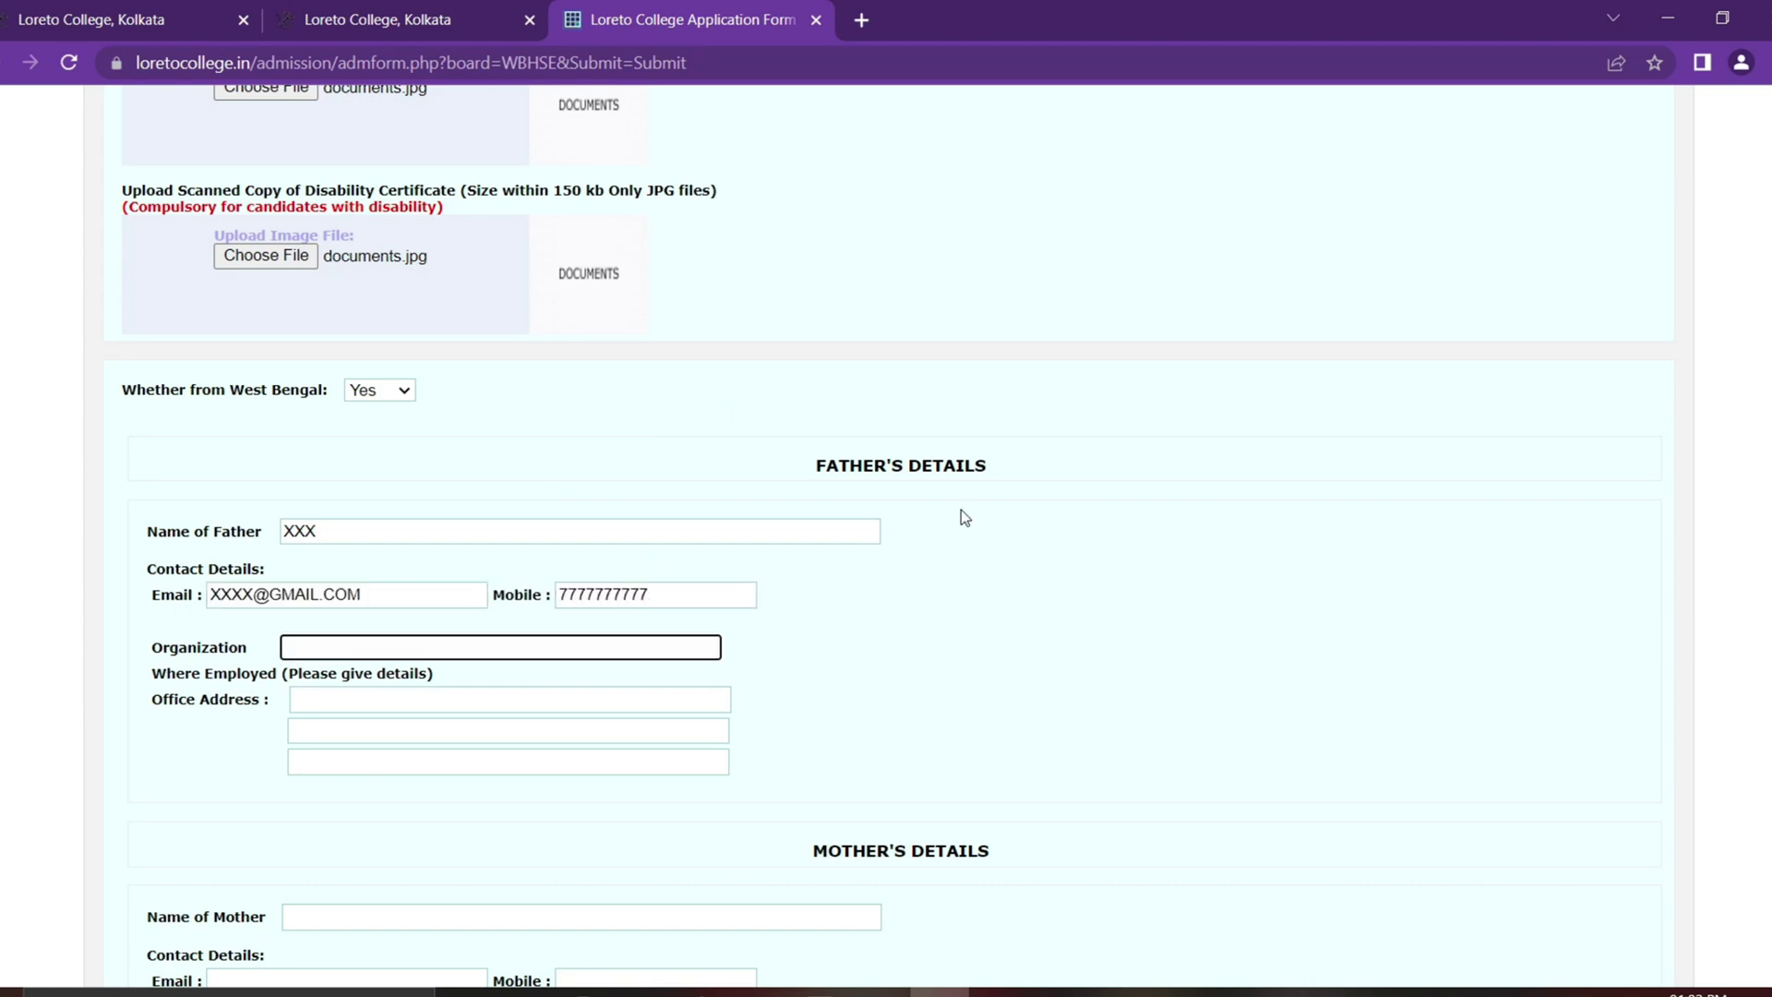
pyautogui.write('SERVICE')
pyautogui.click(416, 699)
pyautogui.write('XXXX')
pyautogui.press('Tab')
pyautogui.write('XX')
pyautogui.press('Tab')
pyautogui.write('XX')
pyautogui.scroll(-4, 1100, 551)
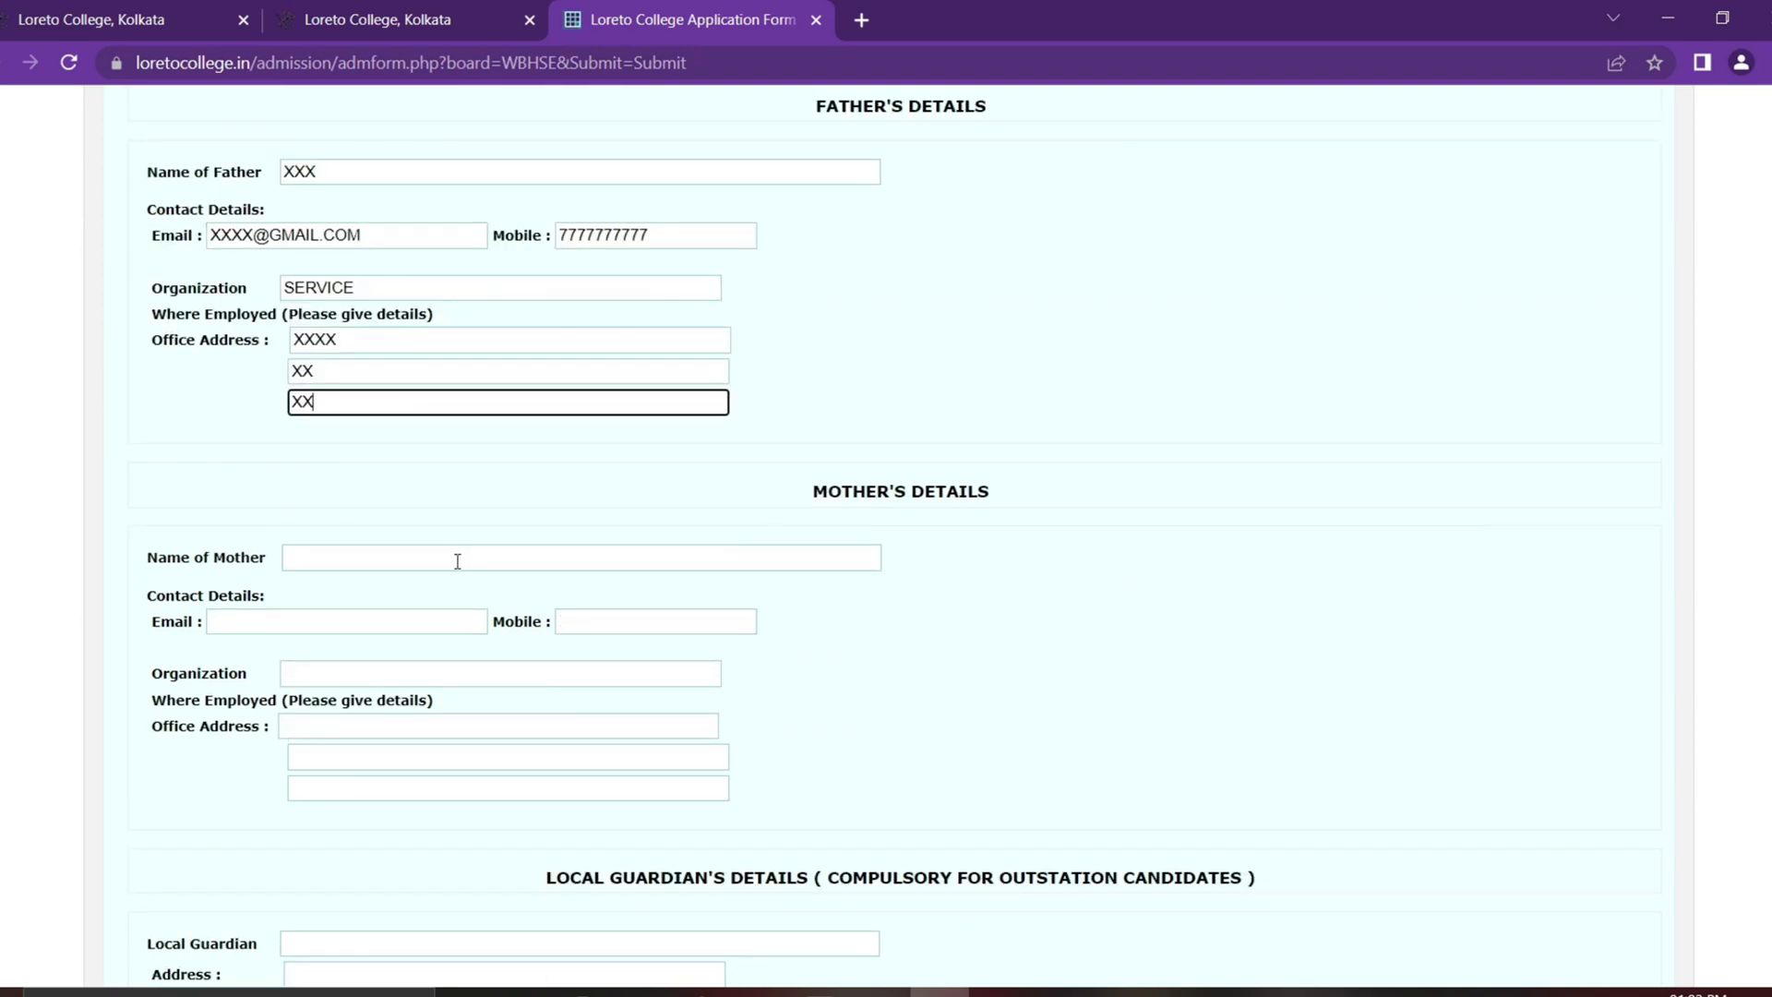
# Step: Fill the mother's name, e-mail, mobile number and organization HOUSE WIFE
pyautogui.click(456, 560)
pyautogui.write('TTT')
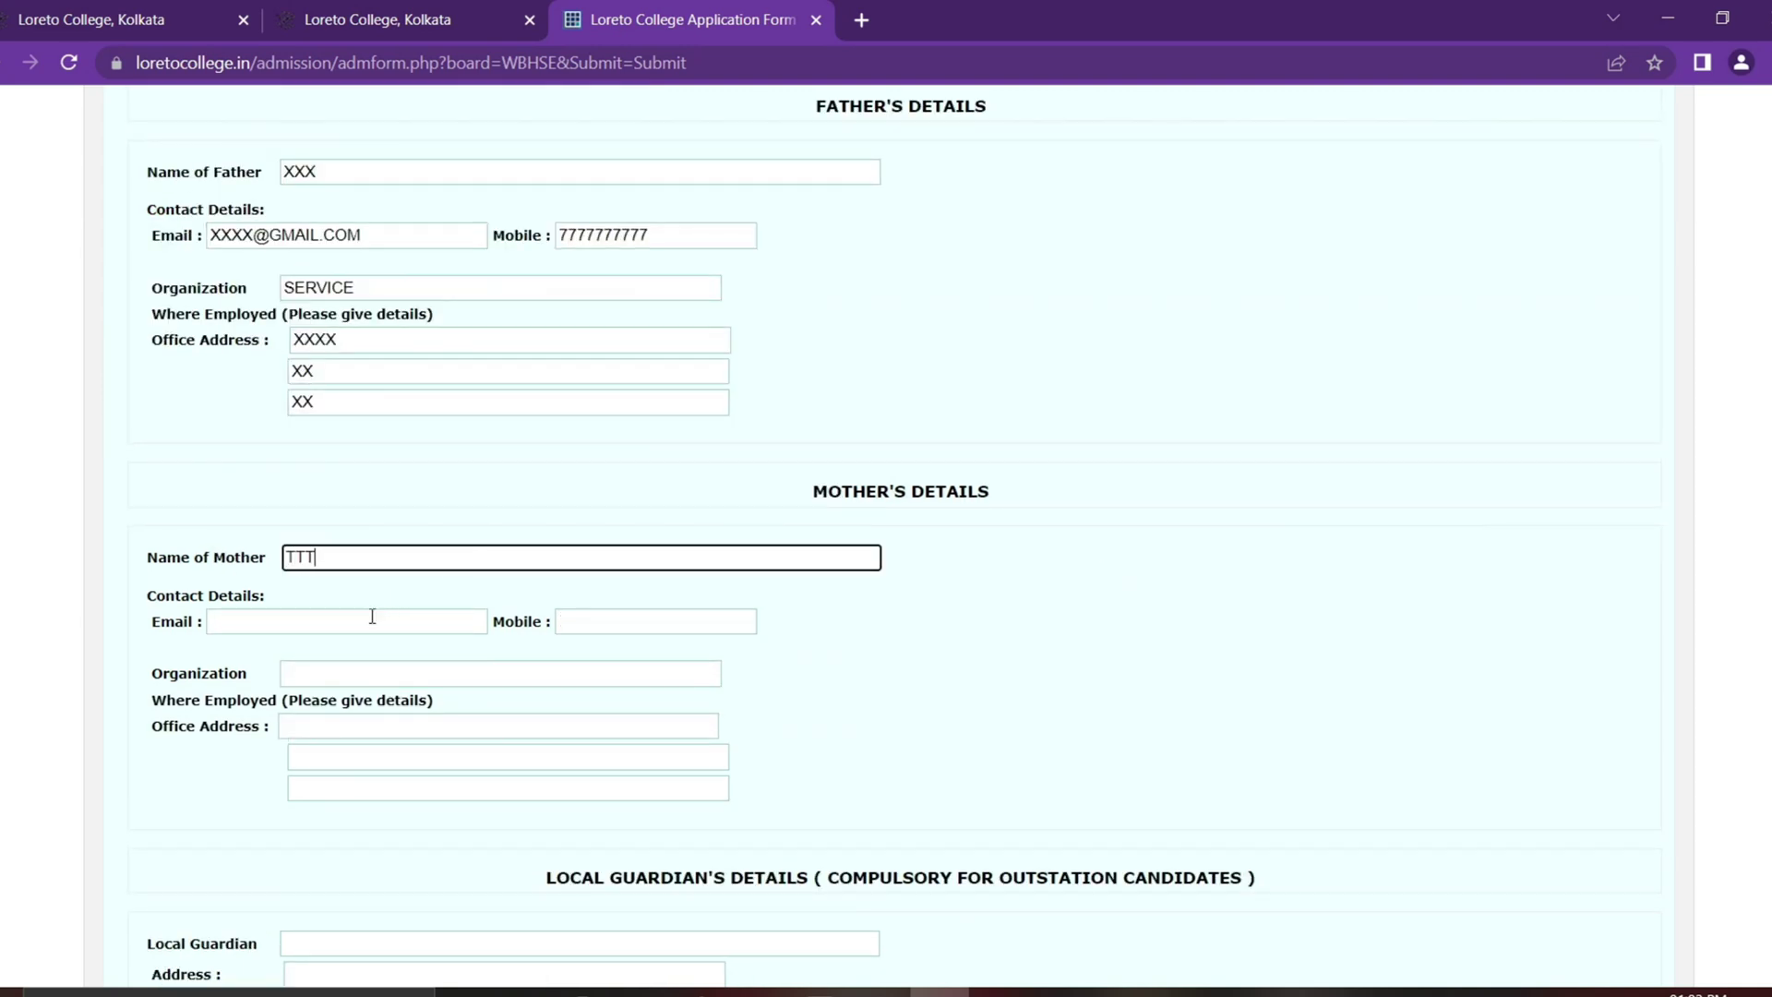
pyautogui.click(372, 618)
pyautogui.write('YYYY@GMAIL.COM')
pyautogui.press('Tab')
pyautogui.write('8888')
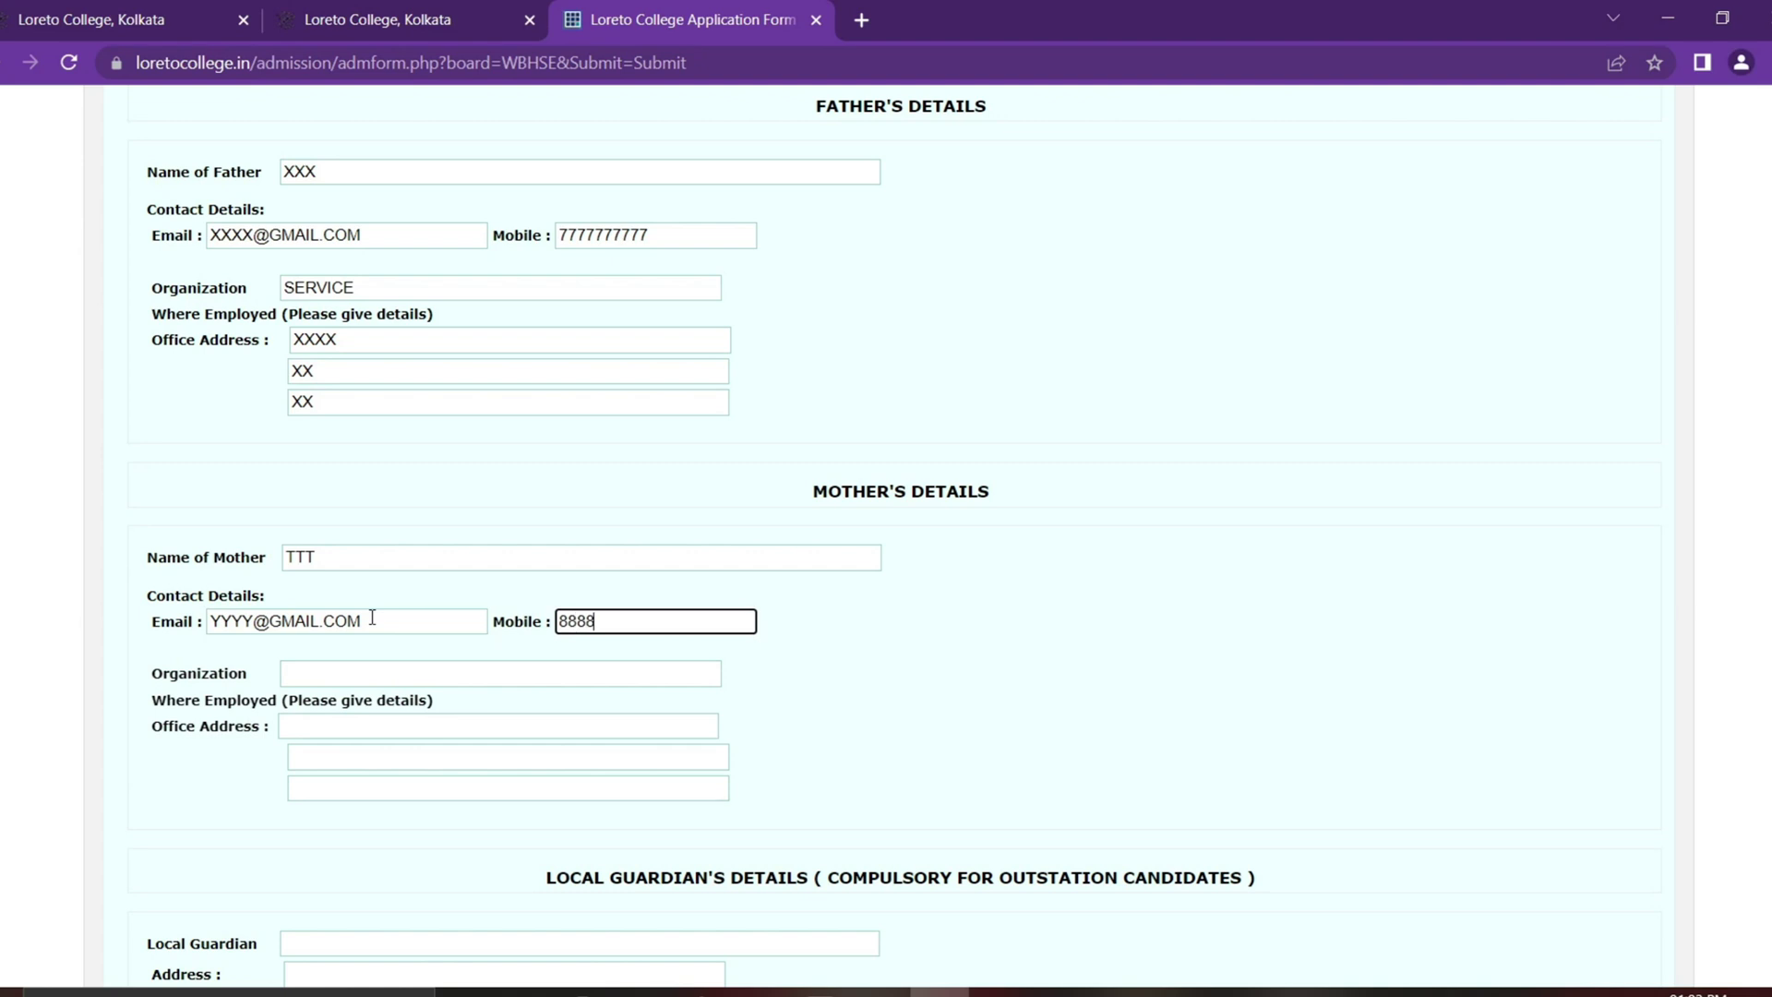
pyautogui.write('888888')
pyautogui.press('Tab')
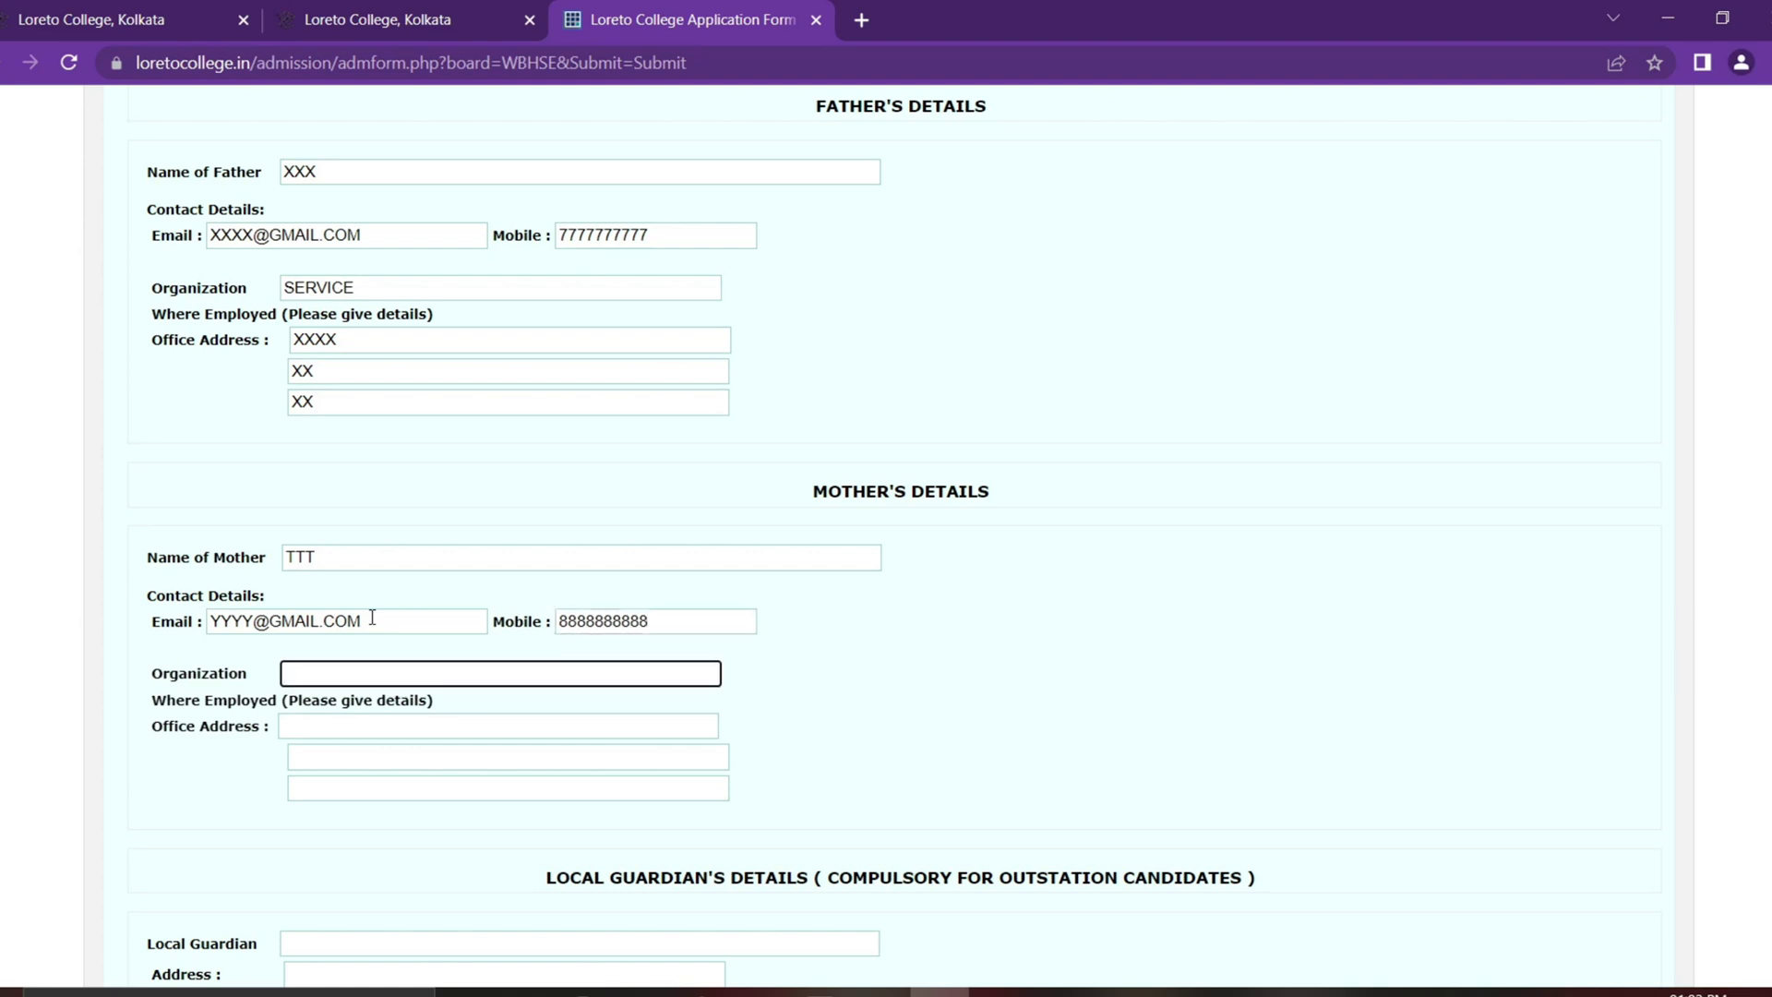
pyautogui.write('HOUSE WIFE')
pyautogui.press('Tab')
pyautogui.press('Tab')
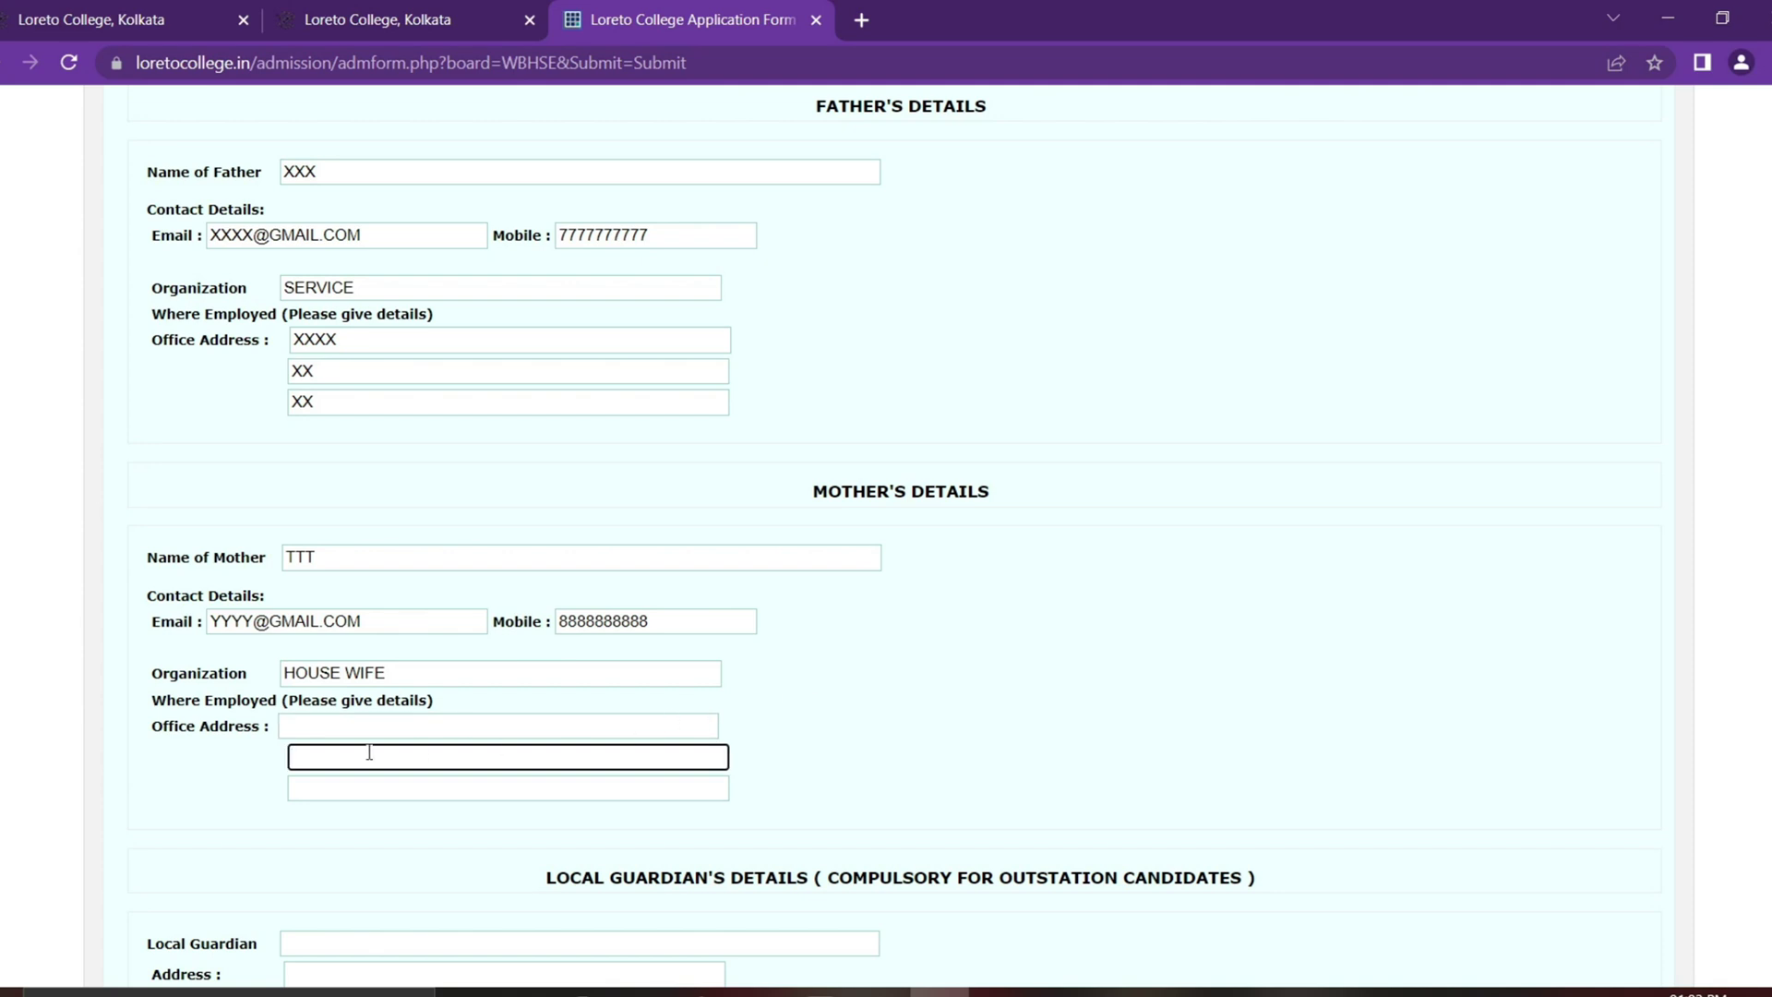
pyautogui.scroll(-4, 757, 723)
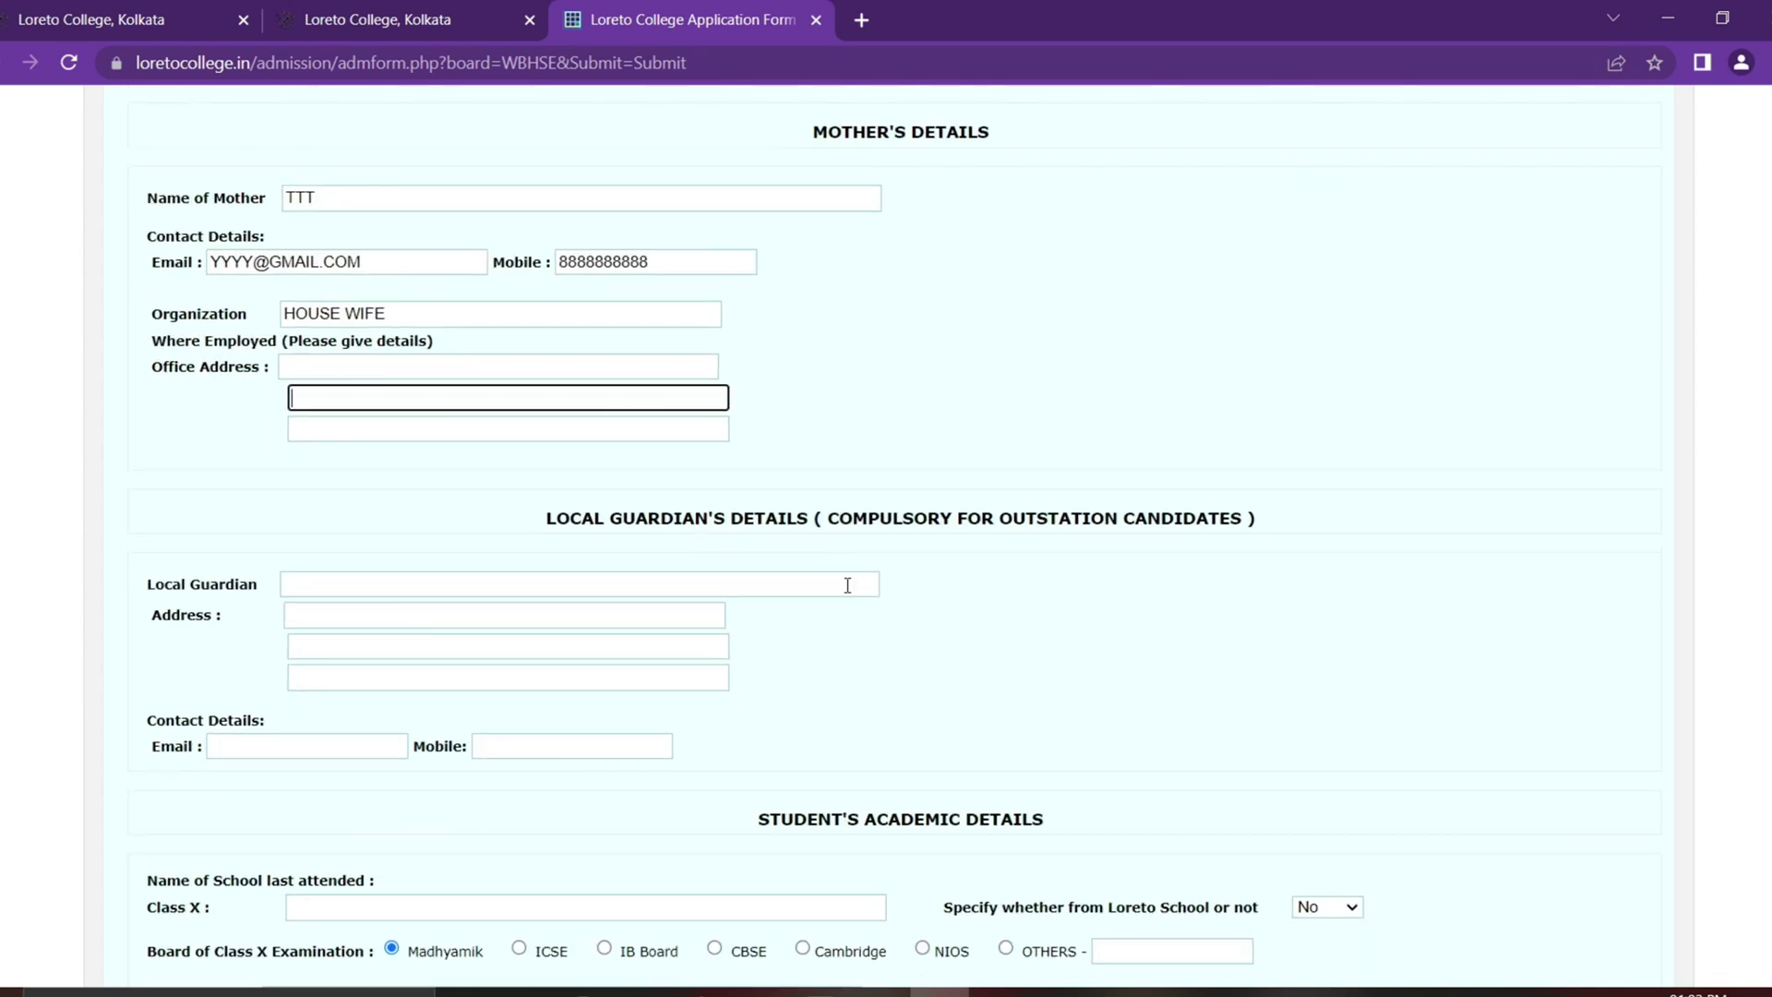
# Step: Enter the local guardian's name and all three guardian address lines, then select the guardian e-mail field
pyautogui.scroll(1, 851, 596)
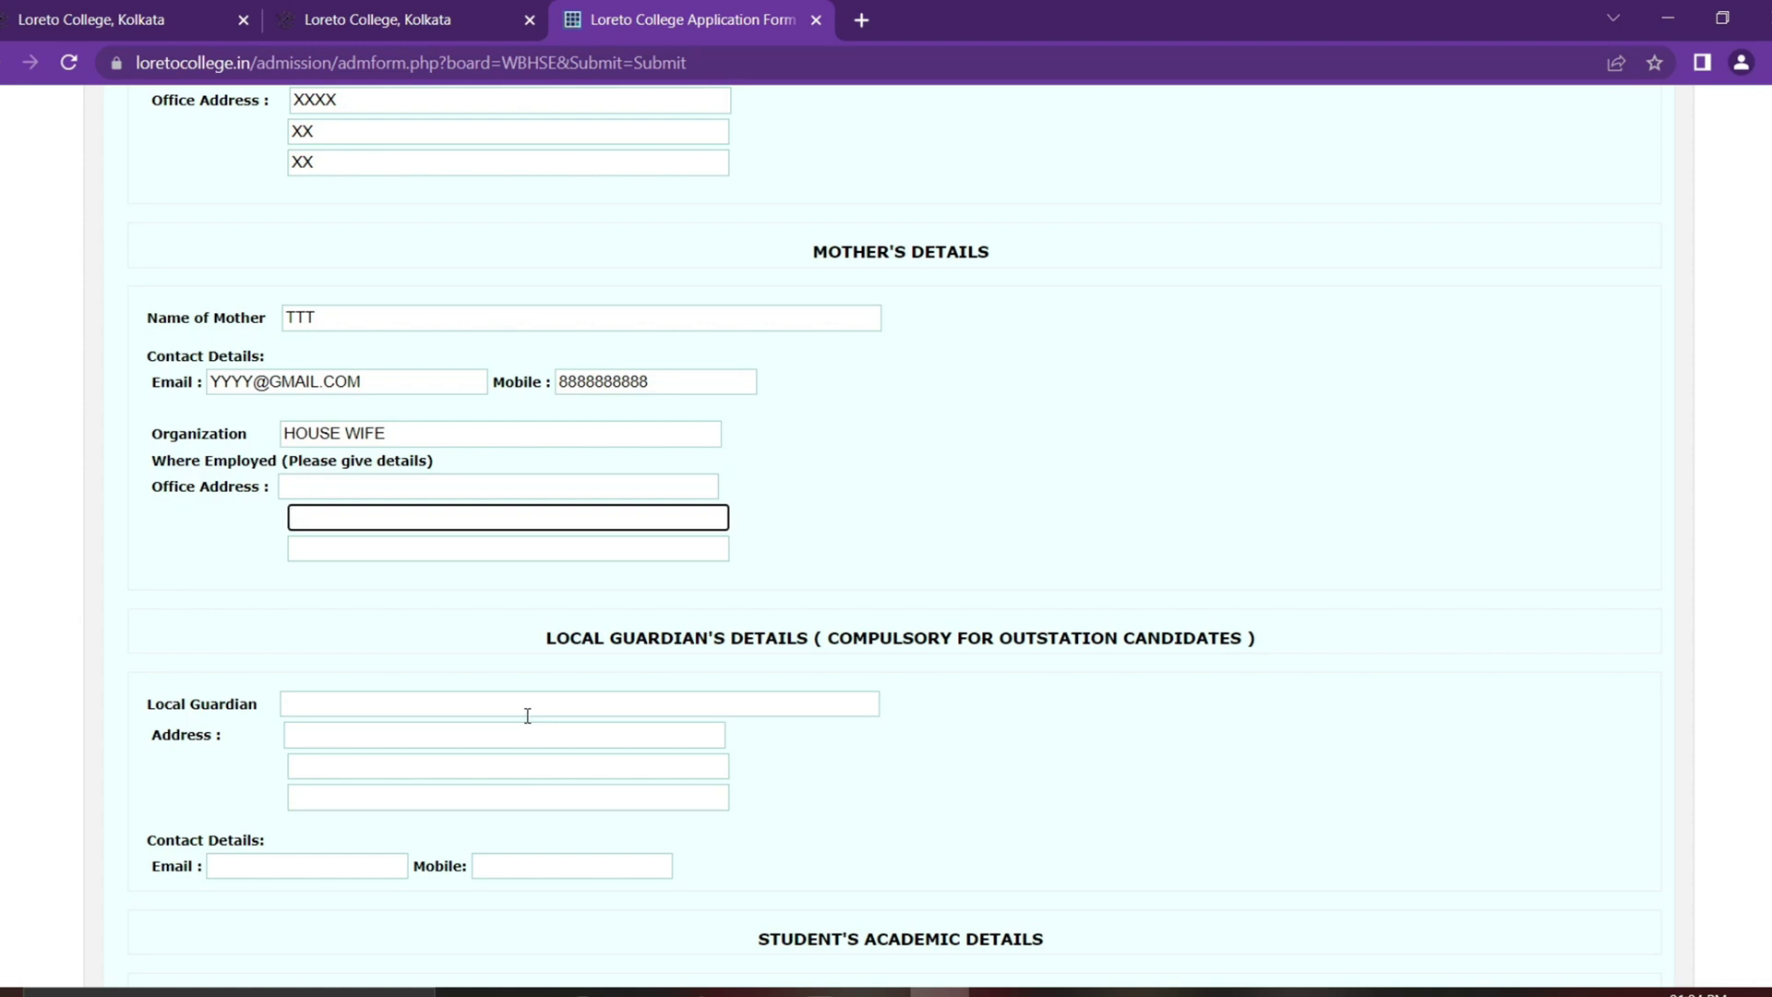
pyautogui.click(450, 705)
pyautogui.write('XXX')
pyautogui.click(440, 739)
pyautogui.write('XXX')
pyautogui.click(462, 766)
pyautogui.write('XXX')
pyautogui.click(525, 797)
pyautogui.write('XXX')
pyautogui.scroll(-3, 926, 791)
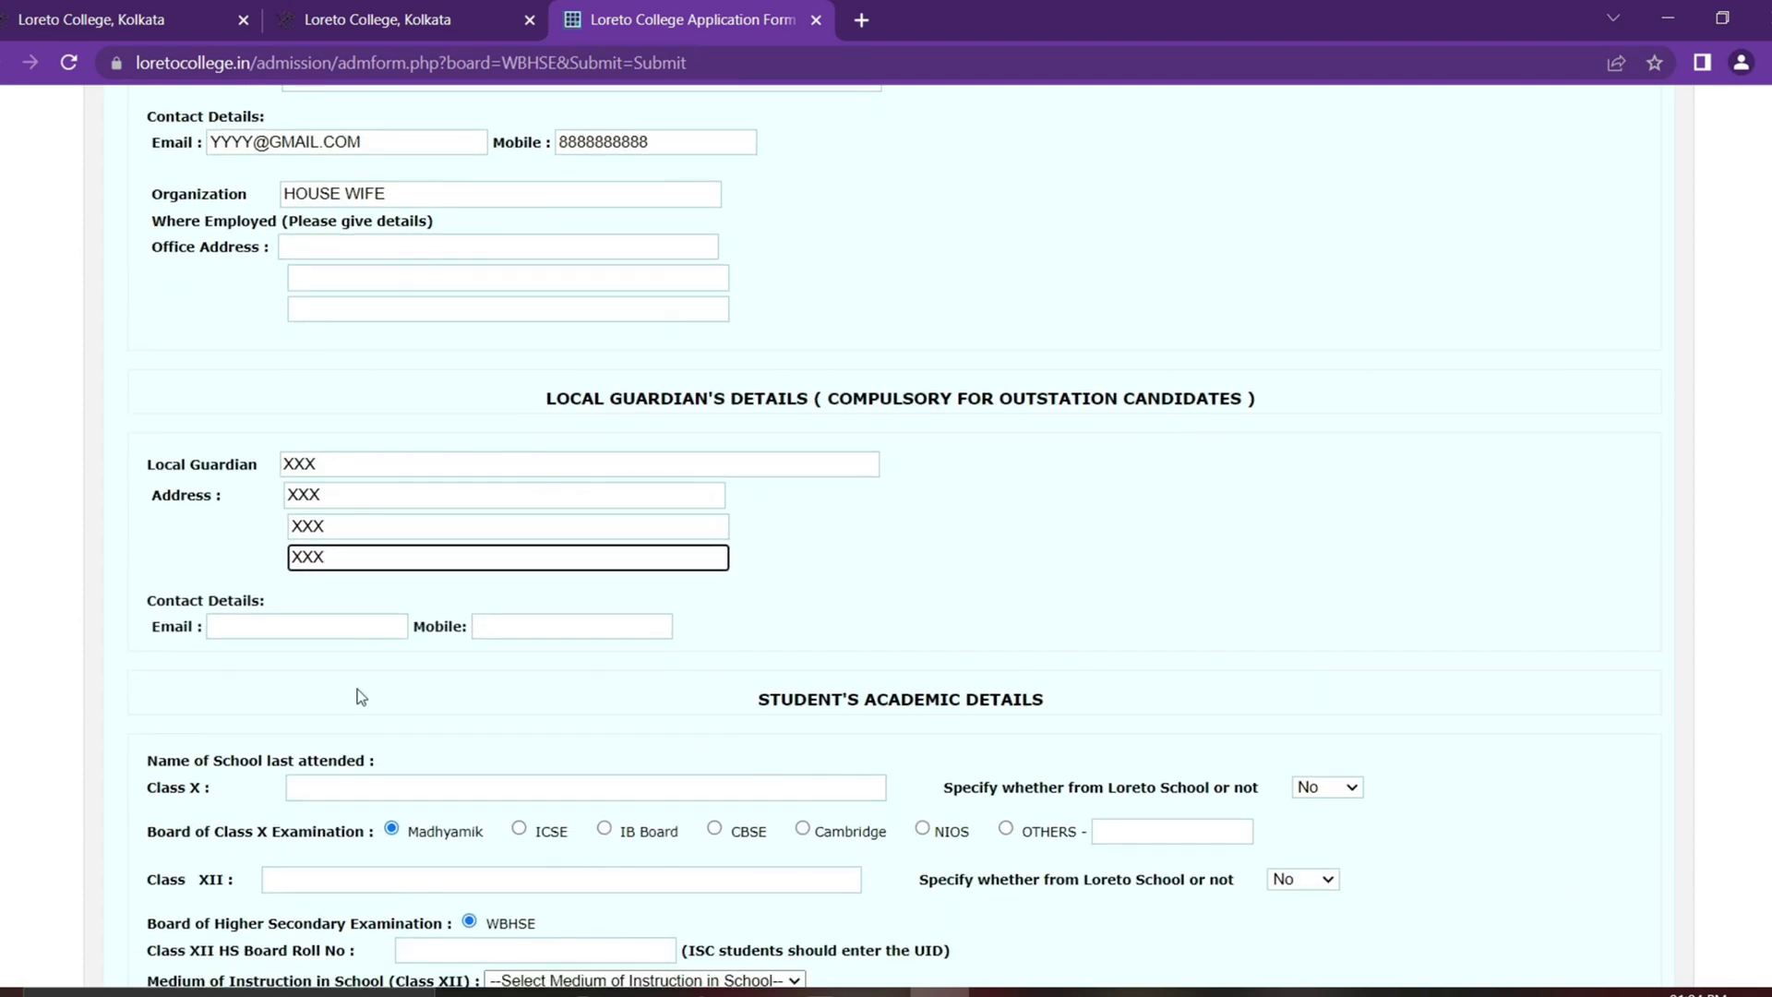
pyautogui.click(295, 633)
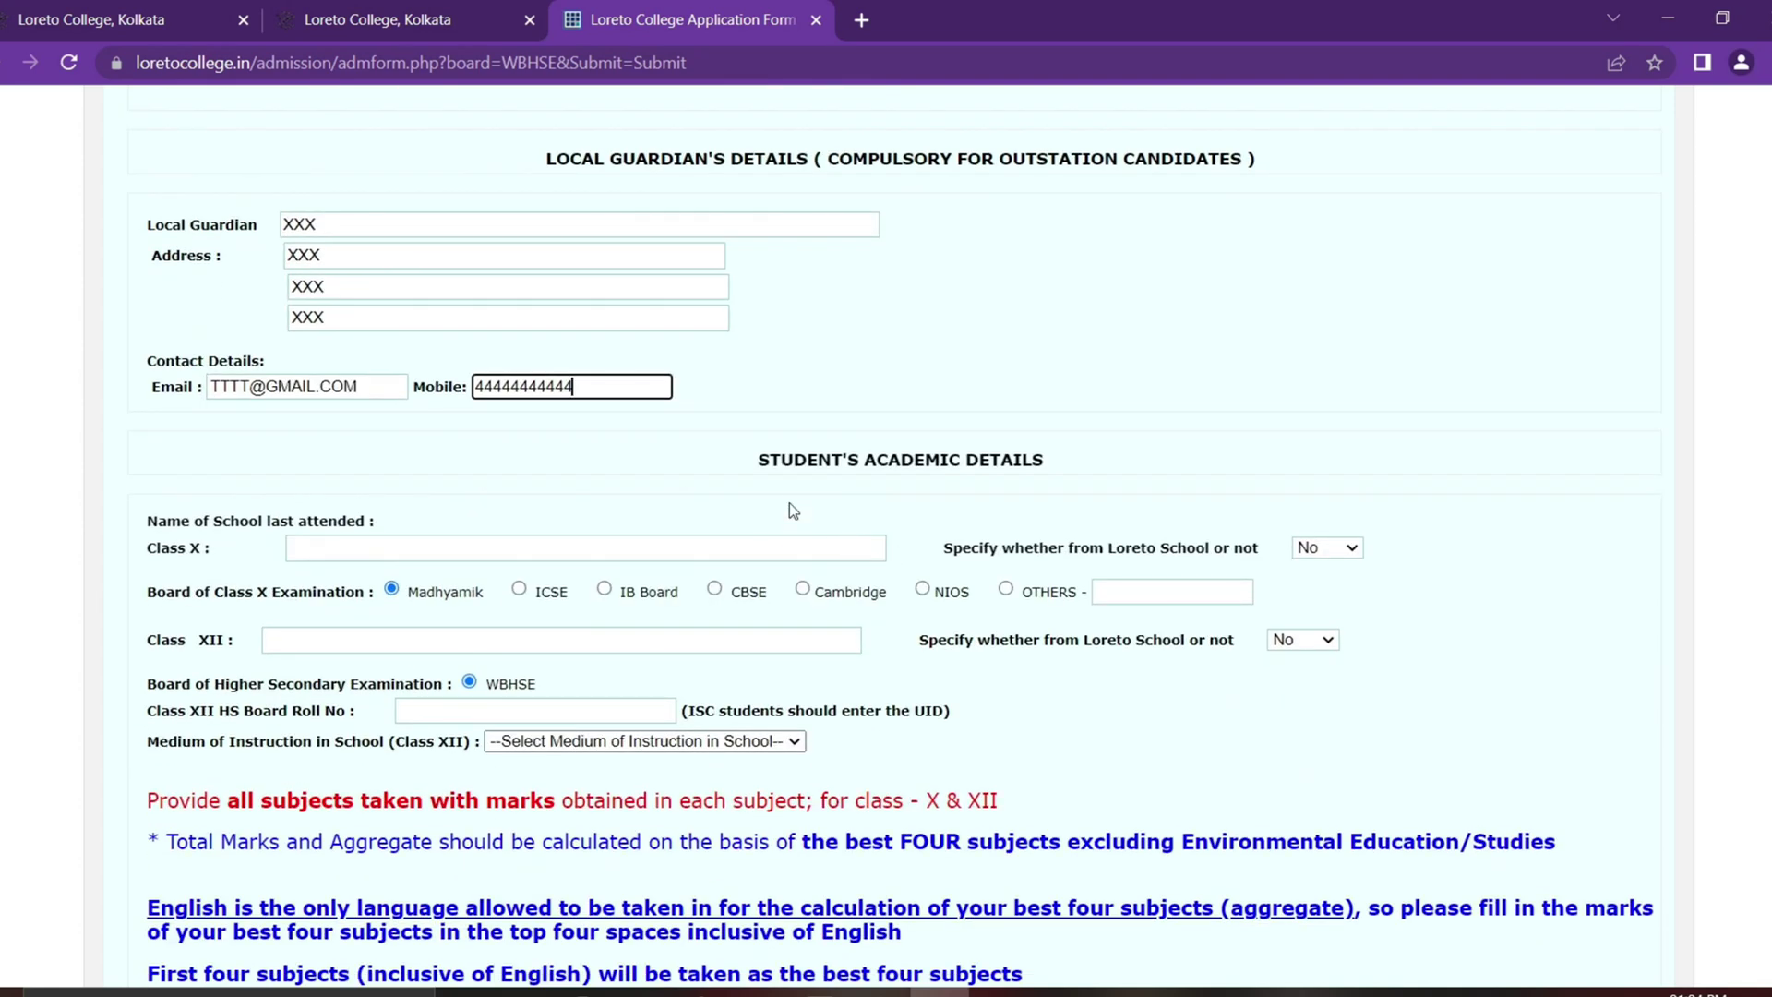
# Step: Enter BBBBB as the Class X school and answer No for Loreto School
pyautogui.tripleClick(900, 460)
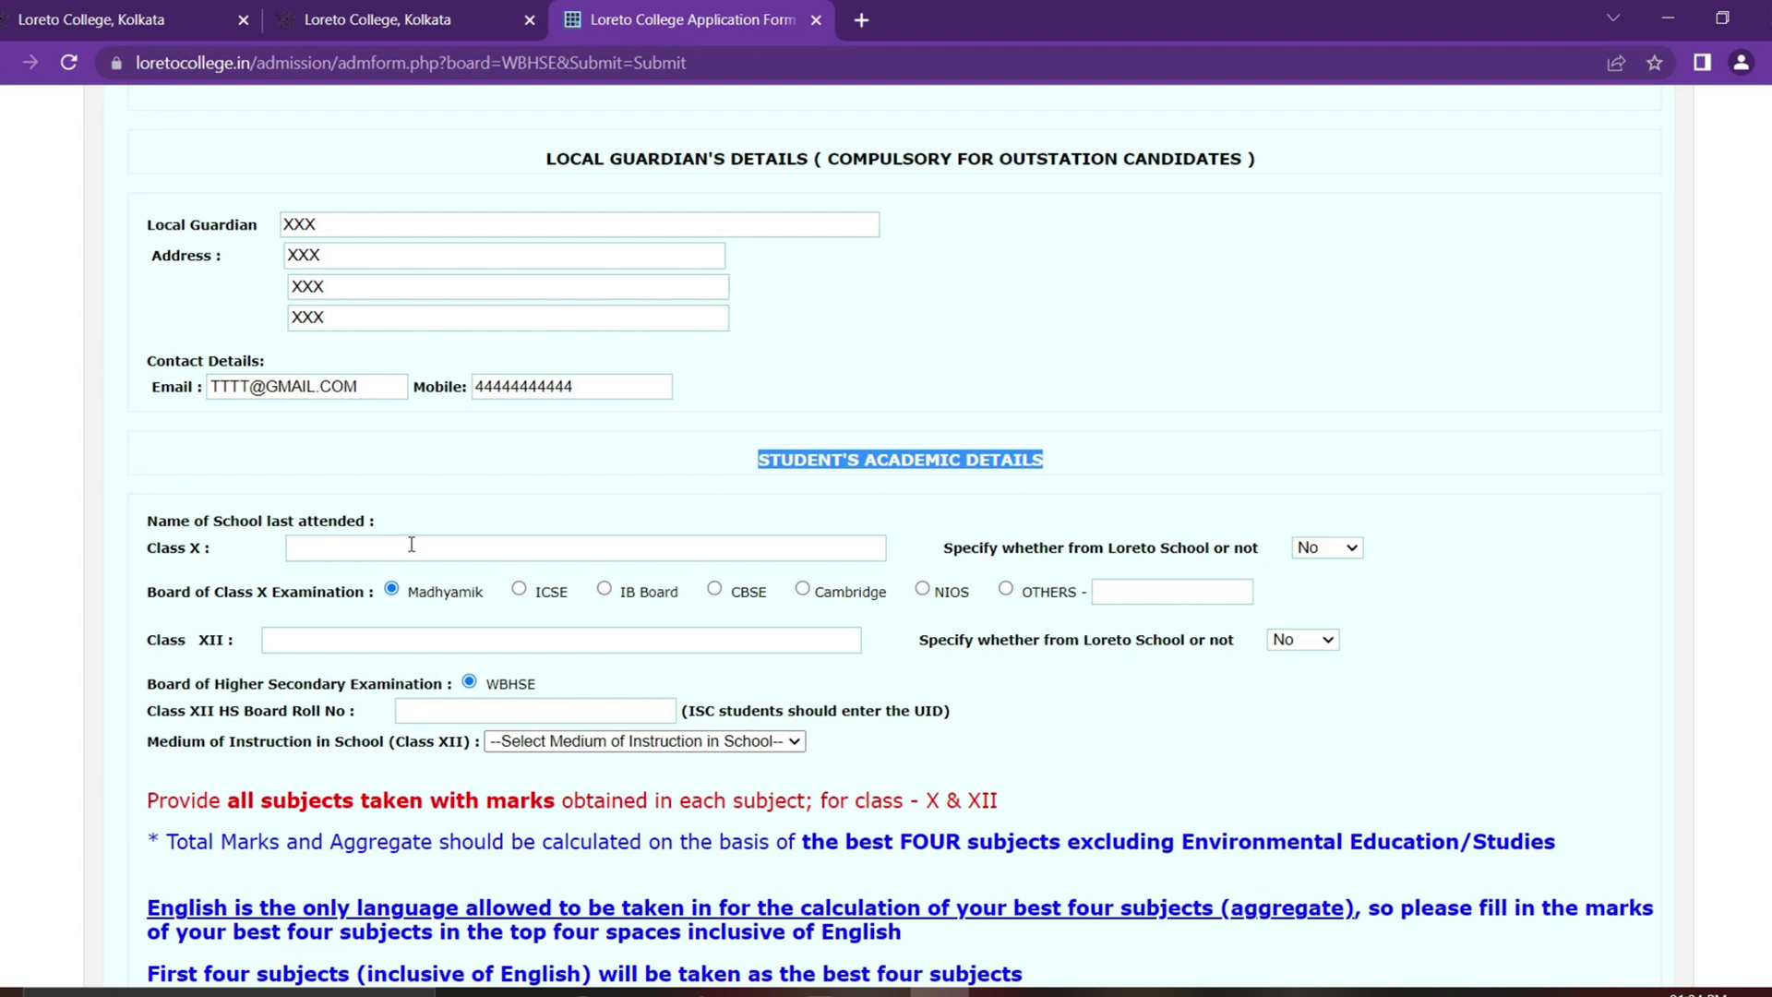
pyautogui.click(412, 545)
pyautogui.write('BBBBB')
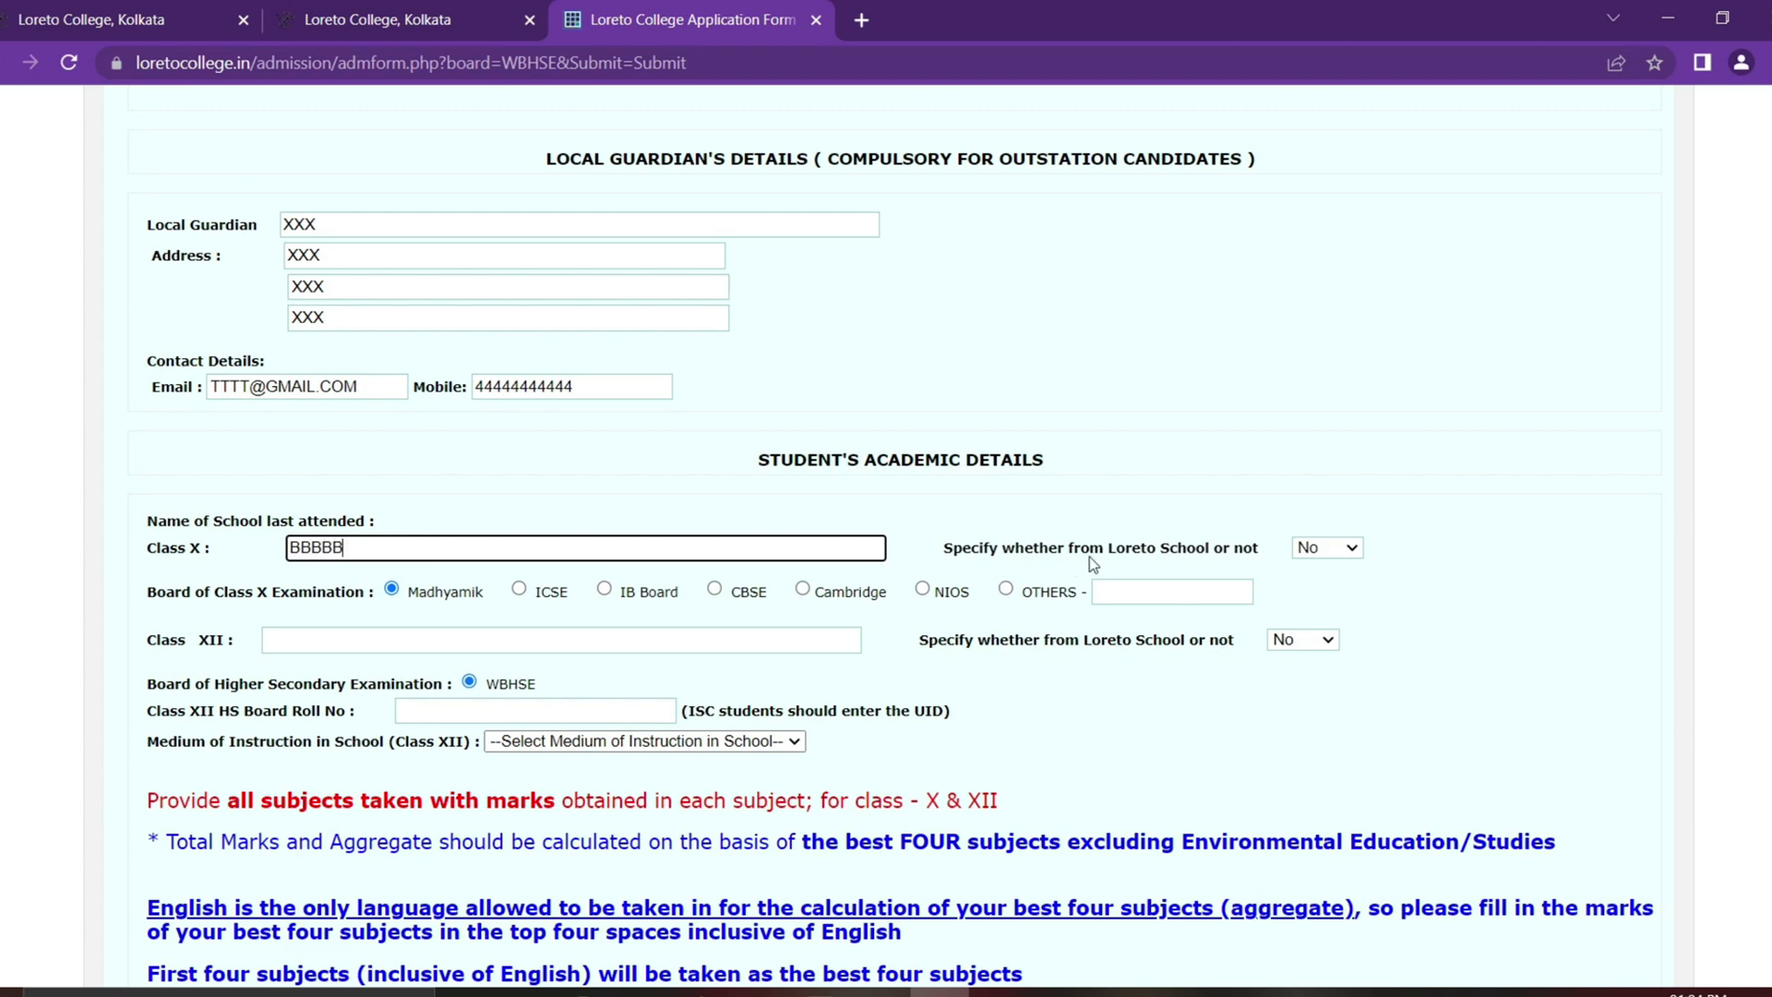
pyautogui.click(1348, 558)
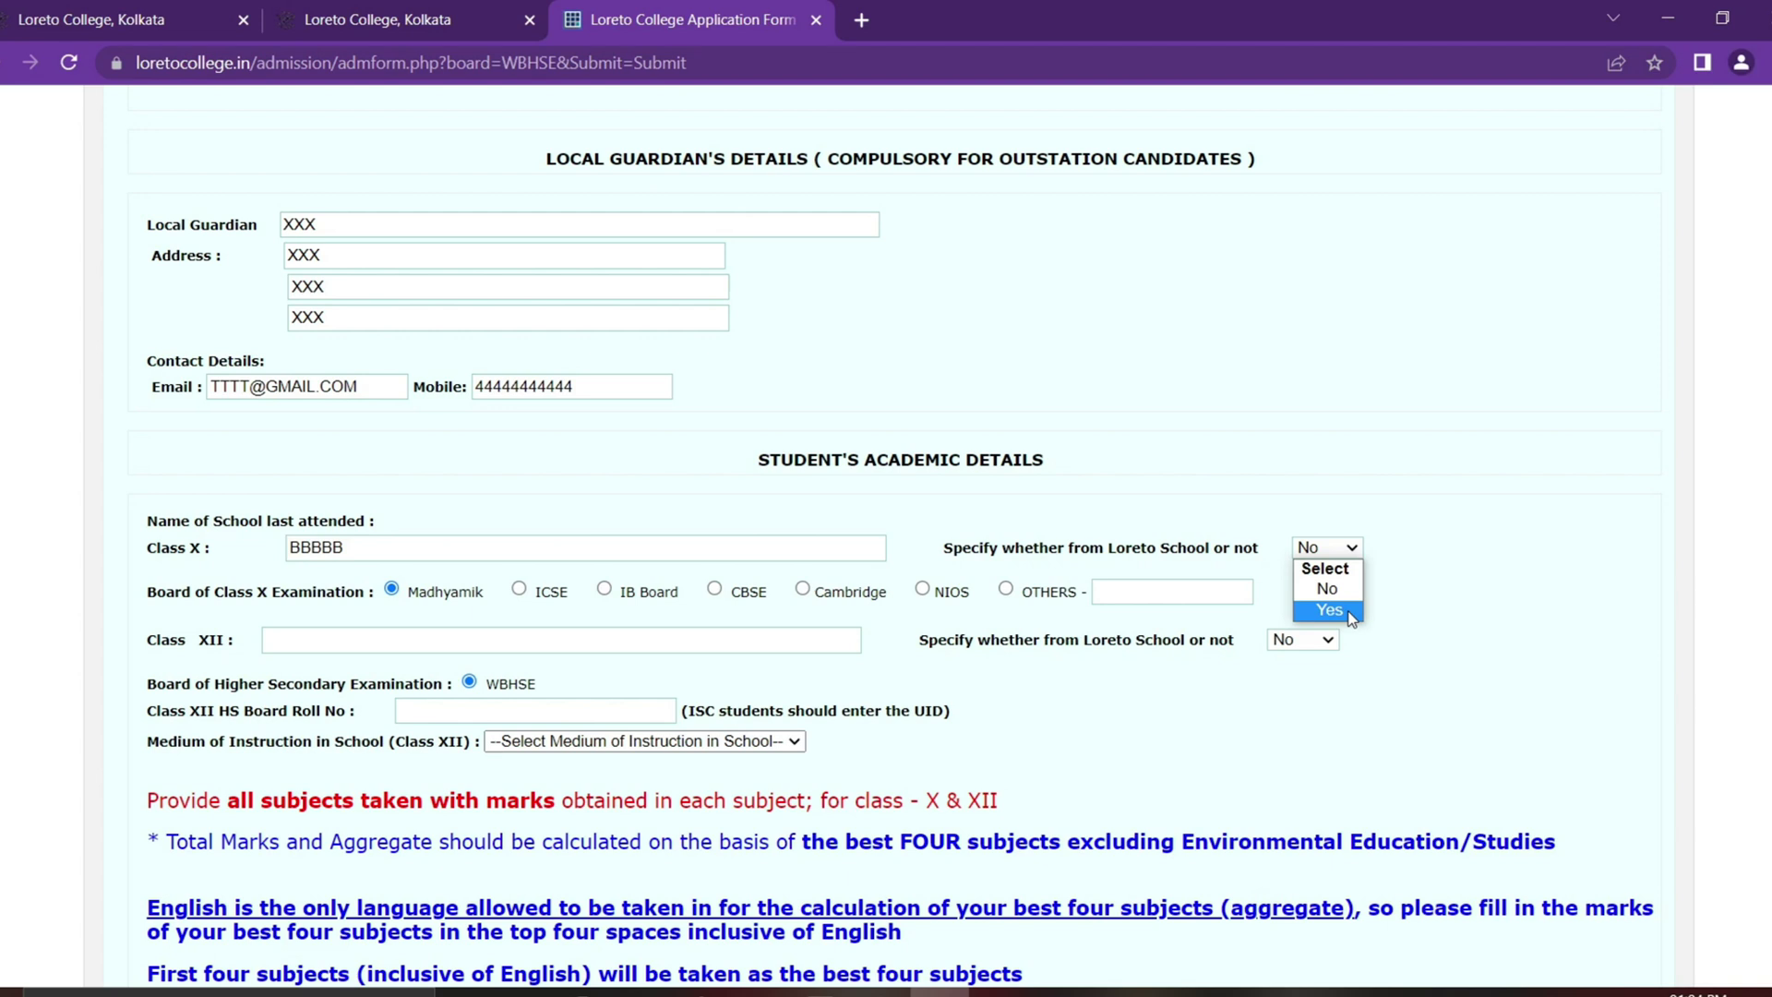
pyautogui.click(1349, 612)
pyautogui.click(1332, 551)
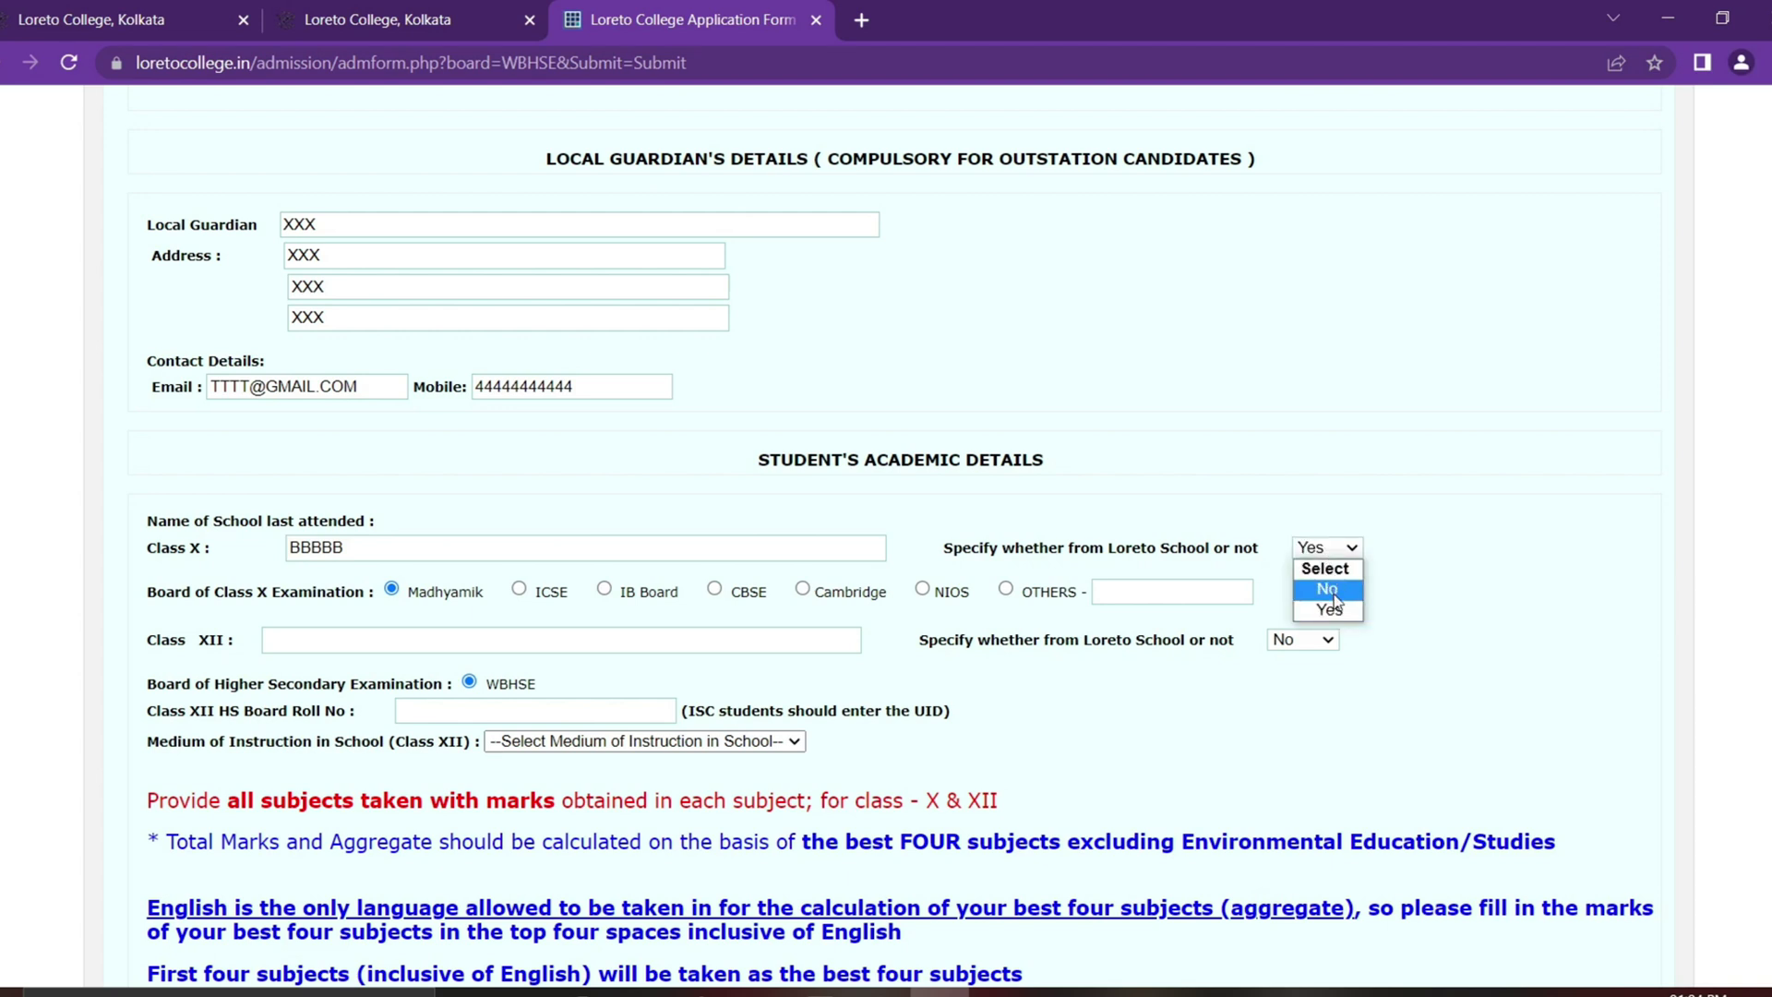
pyautogui.click(1330, 592)
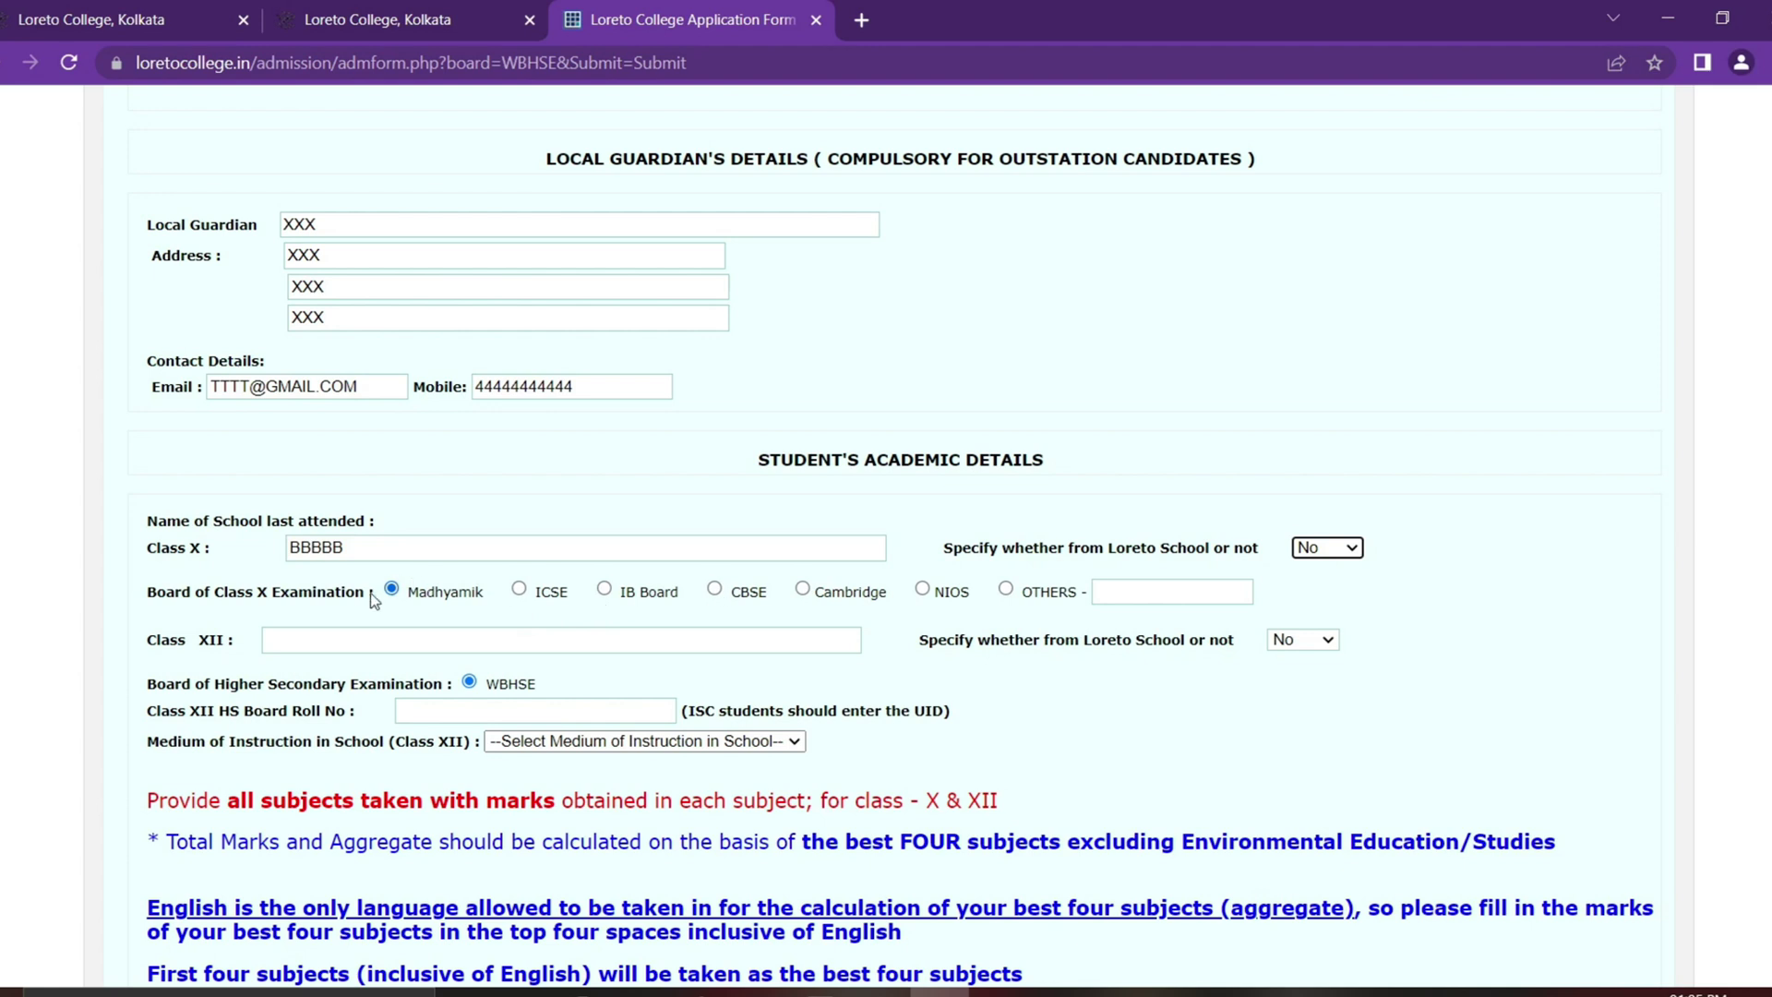
# Step: Set the Class X board to Madhyamik after briefly trying OTHERS
pyautogui.click(1006, 589)
pyautogui.click(1192, 589)
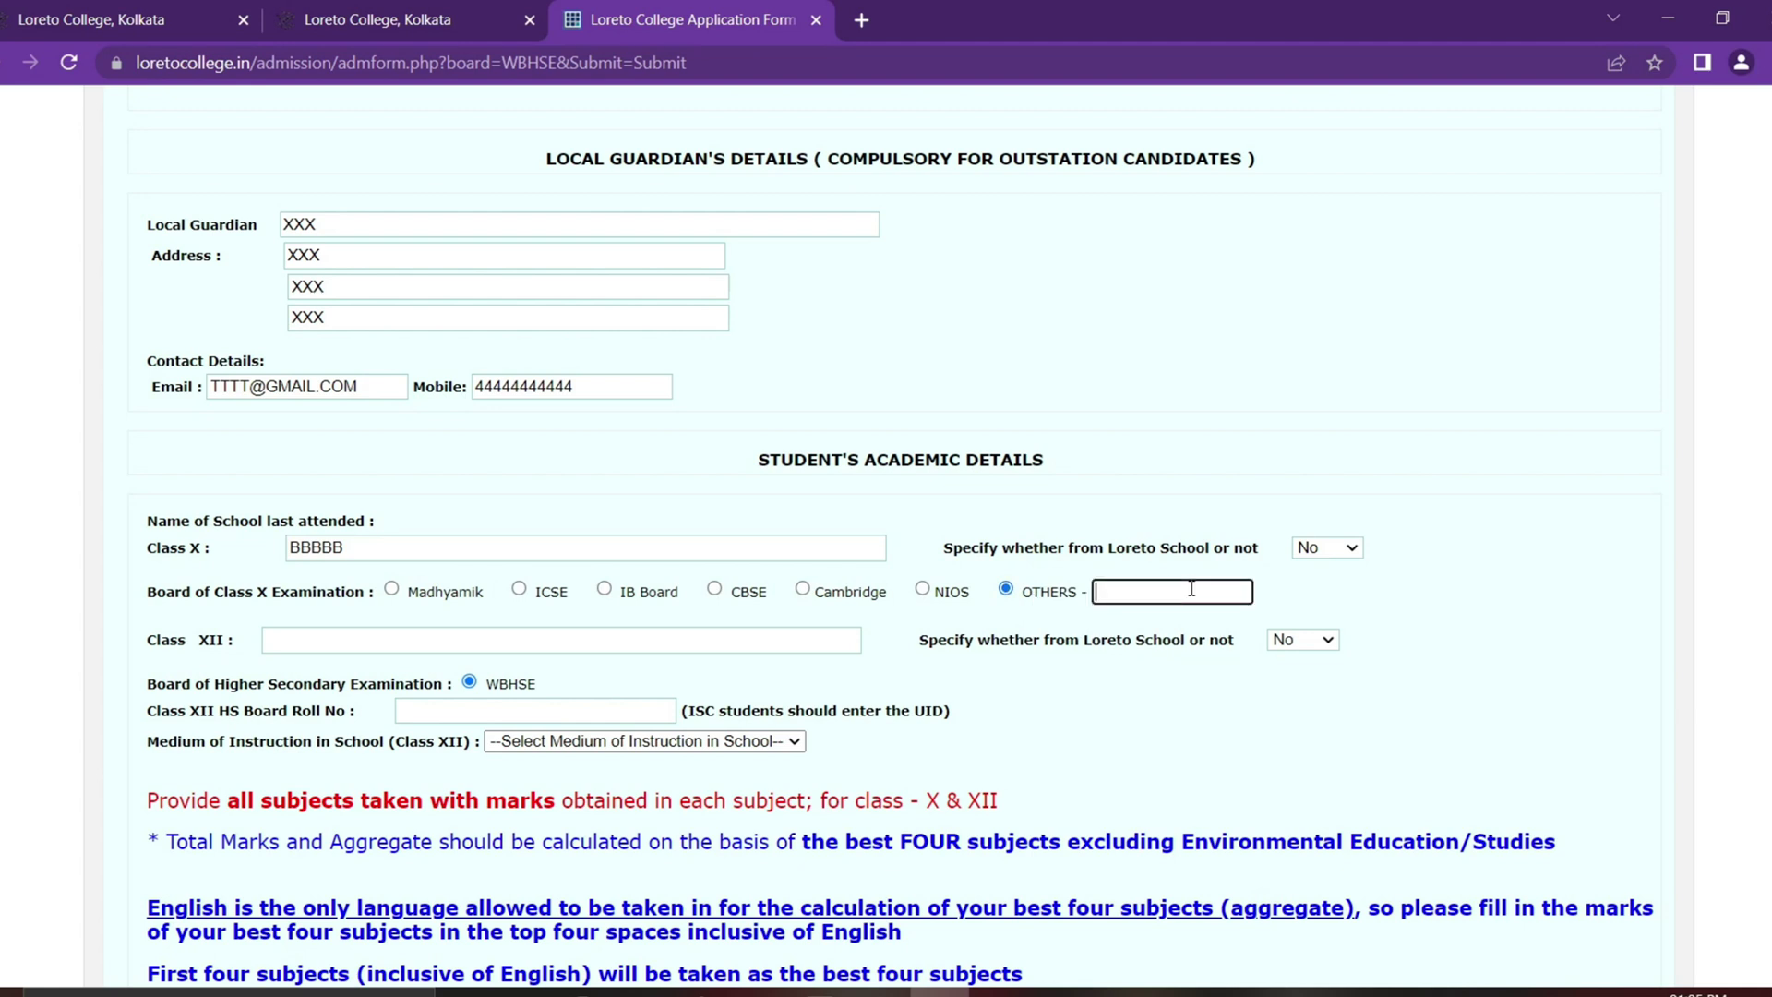
pyautogui.write('UUU')
pyautogui.press('BackSpace')
pyautogui.press('BackSpace')
pyautogui.press('BackSpace')
pyautogui.click(391, 589)
# Step: Enter TTTTT as the Class XII school, mark it as Loreto, and fill the HS roll number
pyautogui.click(438, 639)
pyautogui.write('TTTTT')
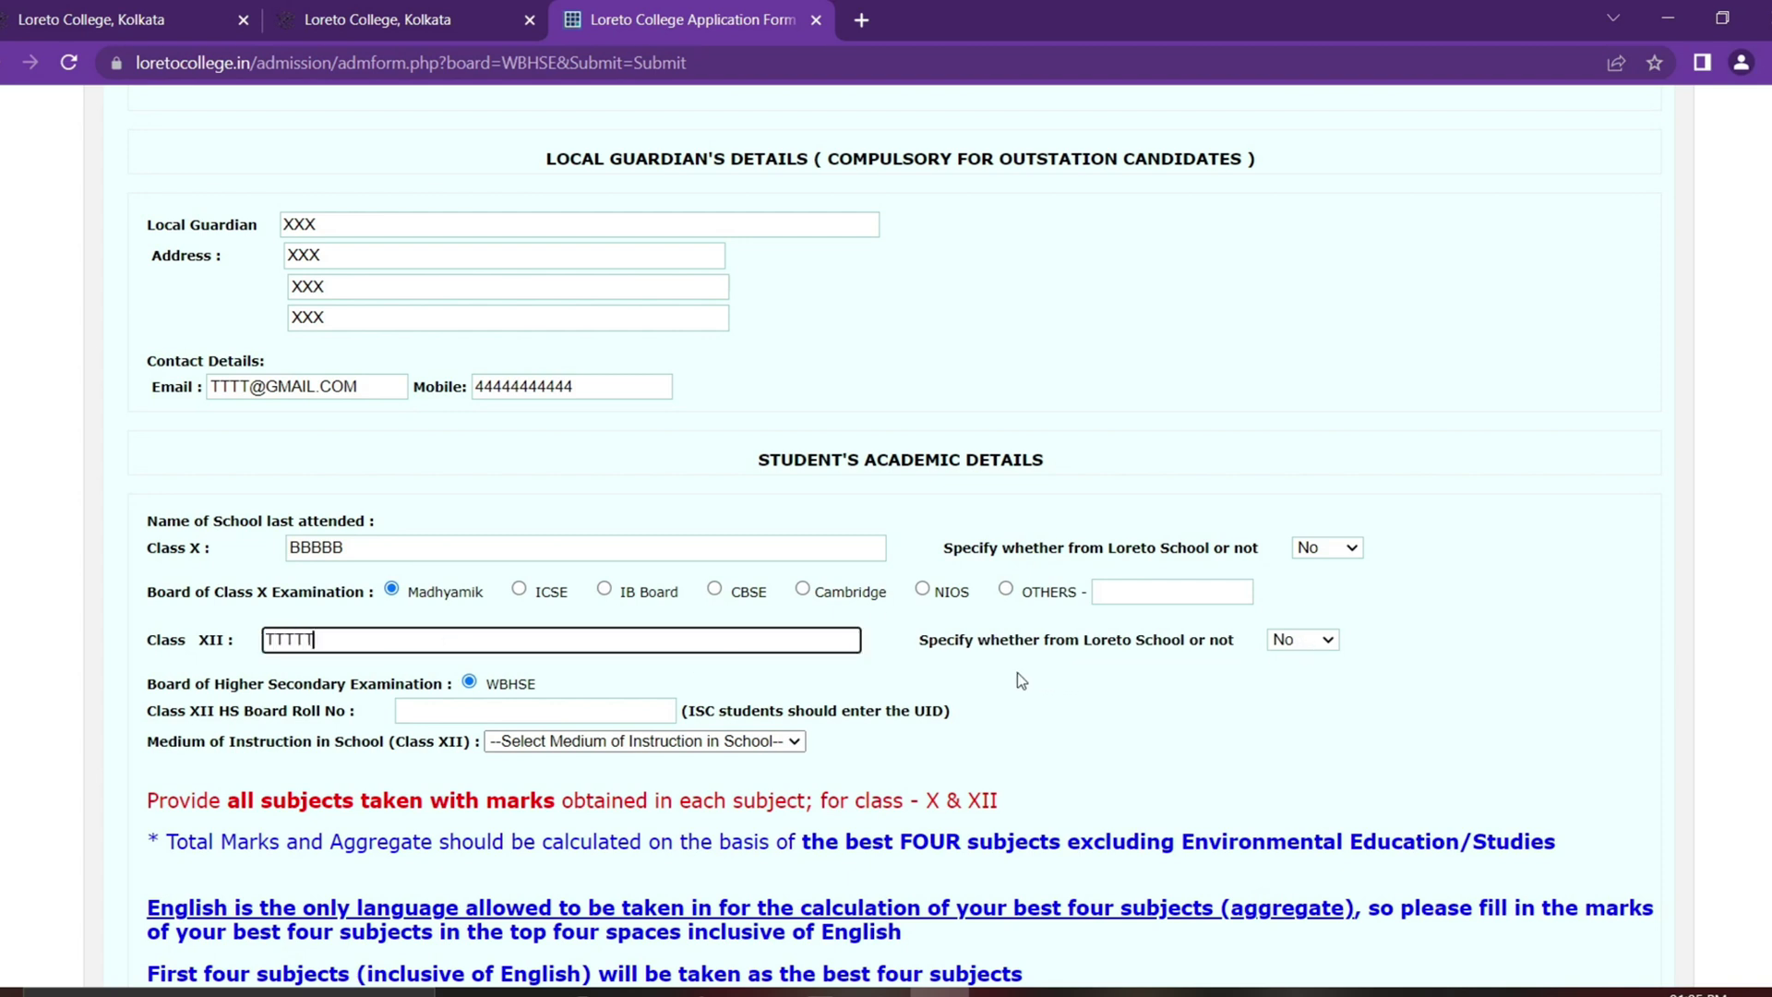
pyautogui.click(1287, 648)
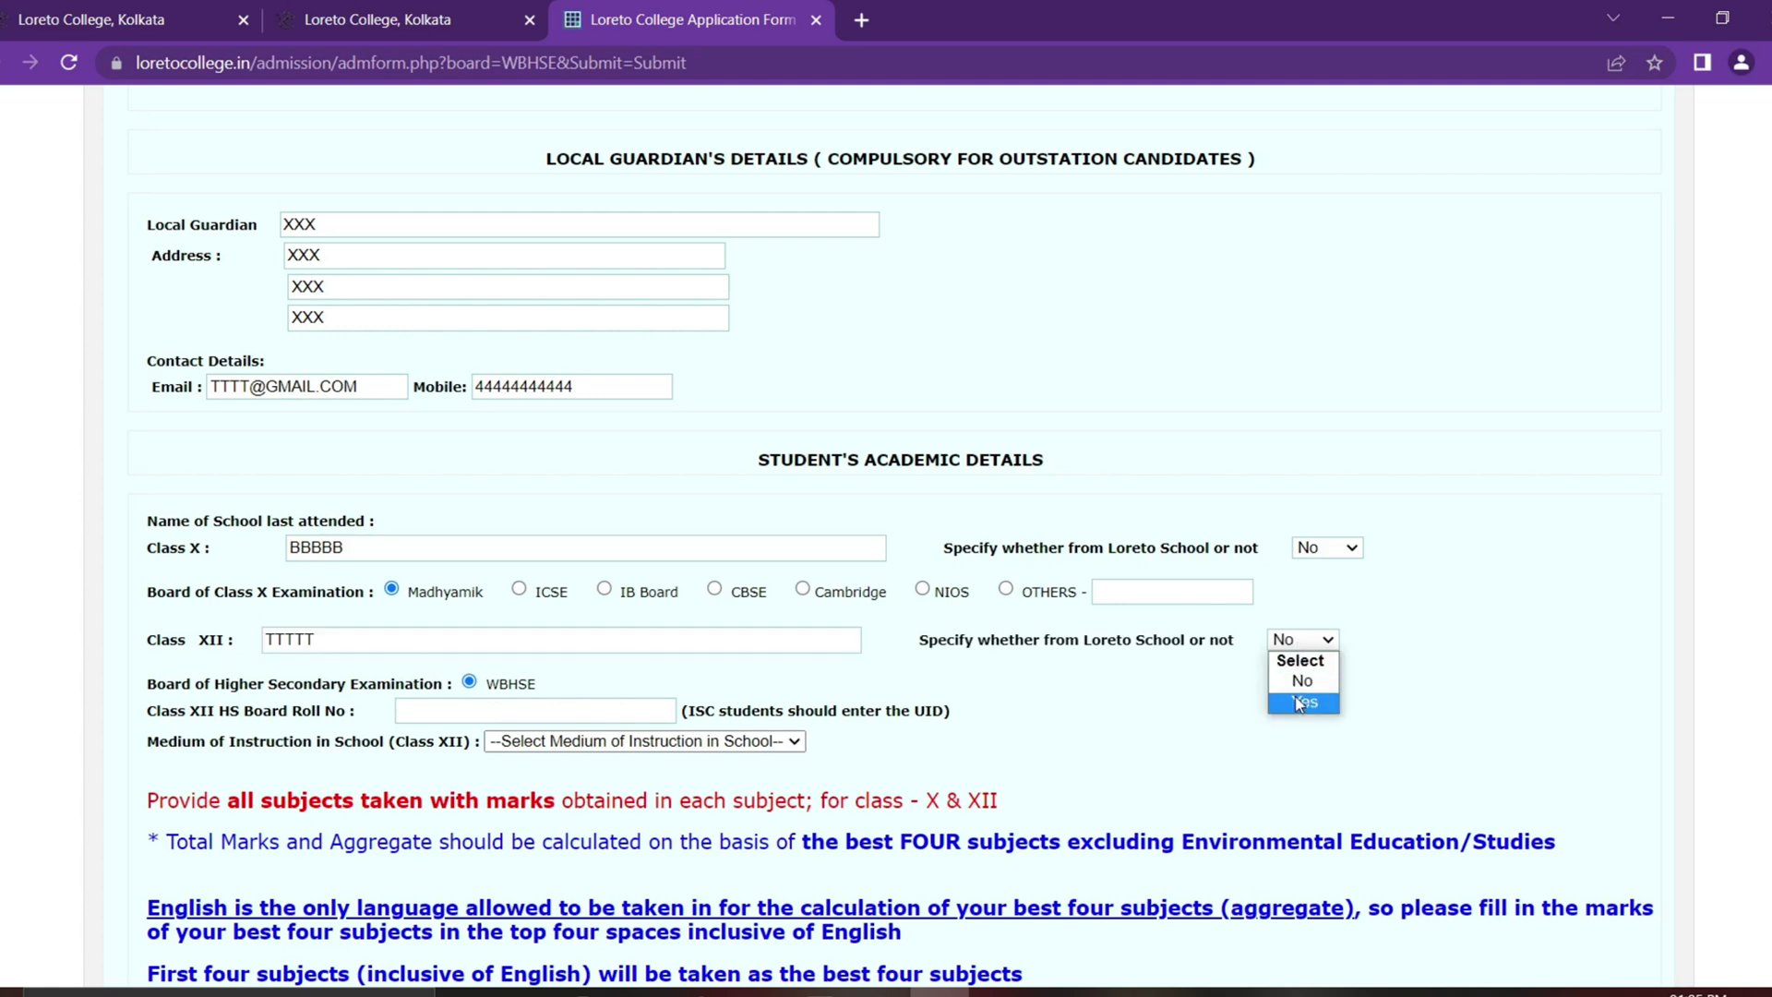
pyautogui.click(1296, 680)
pyautogui.scroll(-1, 1296, 674)
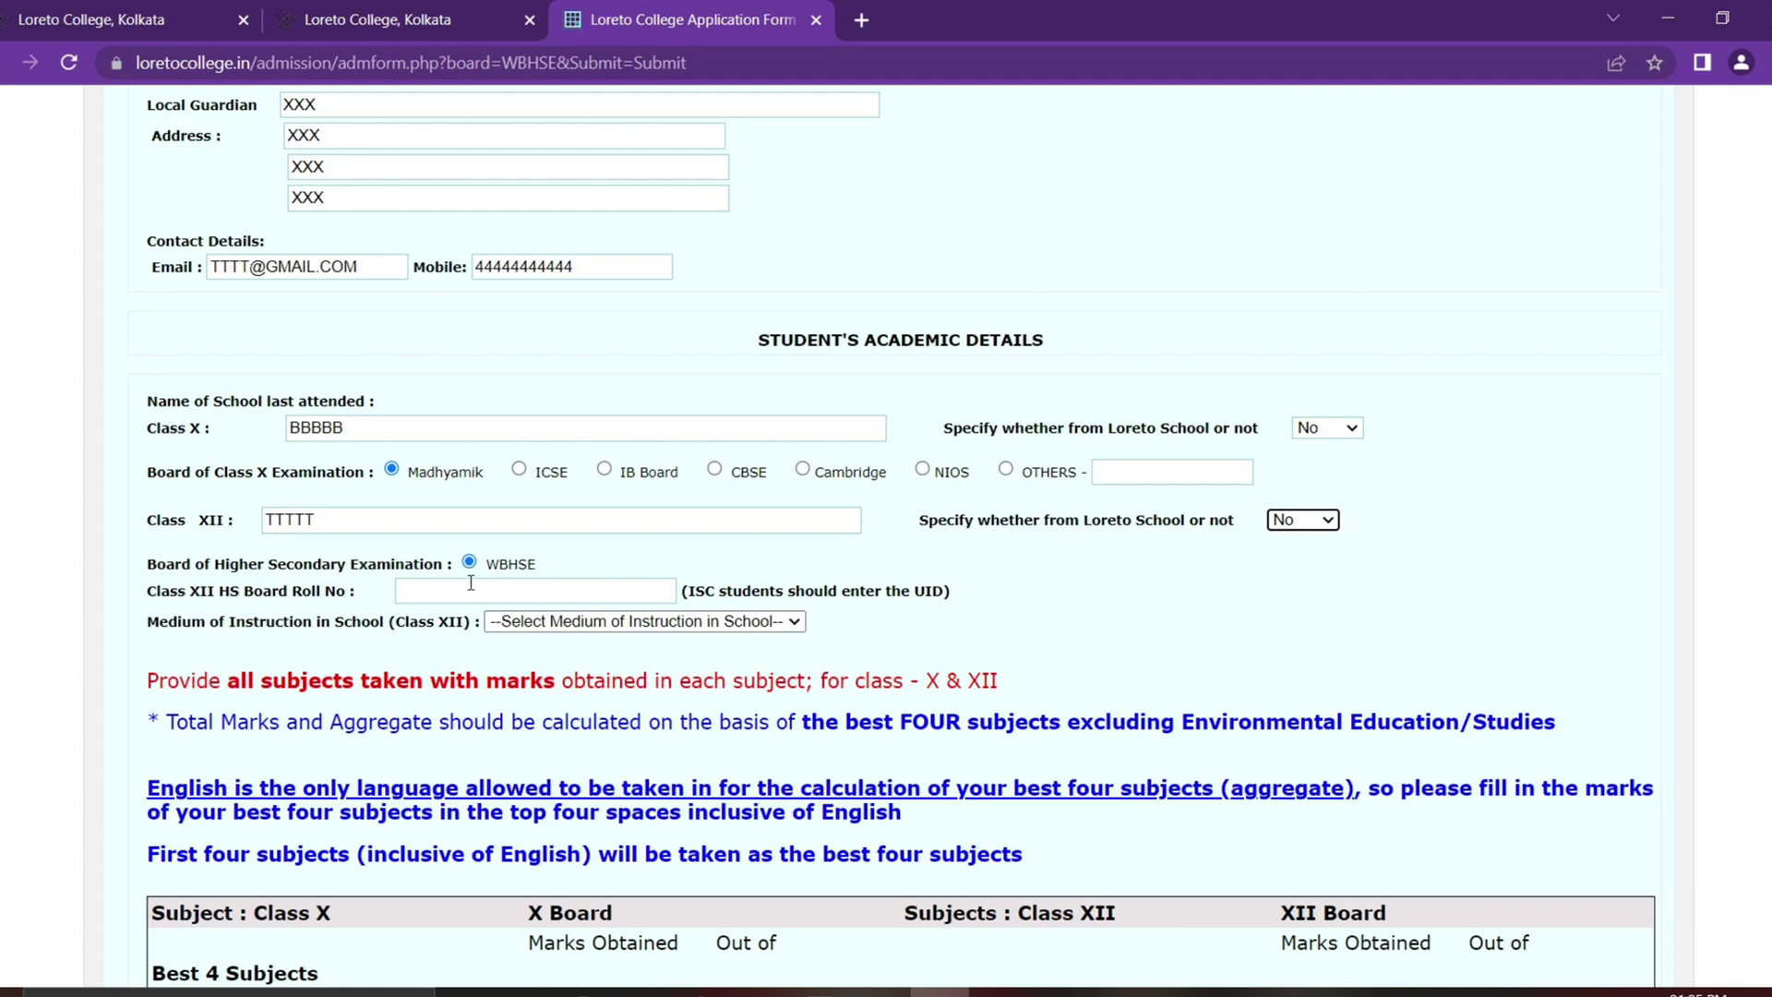
pyautogui.press('Down')
pyautogui.click(470, 583)
pyautogui.click(517, 623)
pyautogui.moveTo(685, 592); pyautogui.dragTo(938, 596)
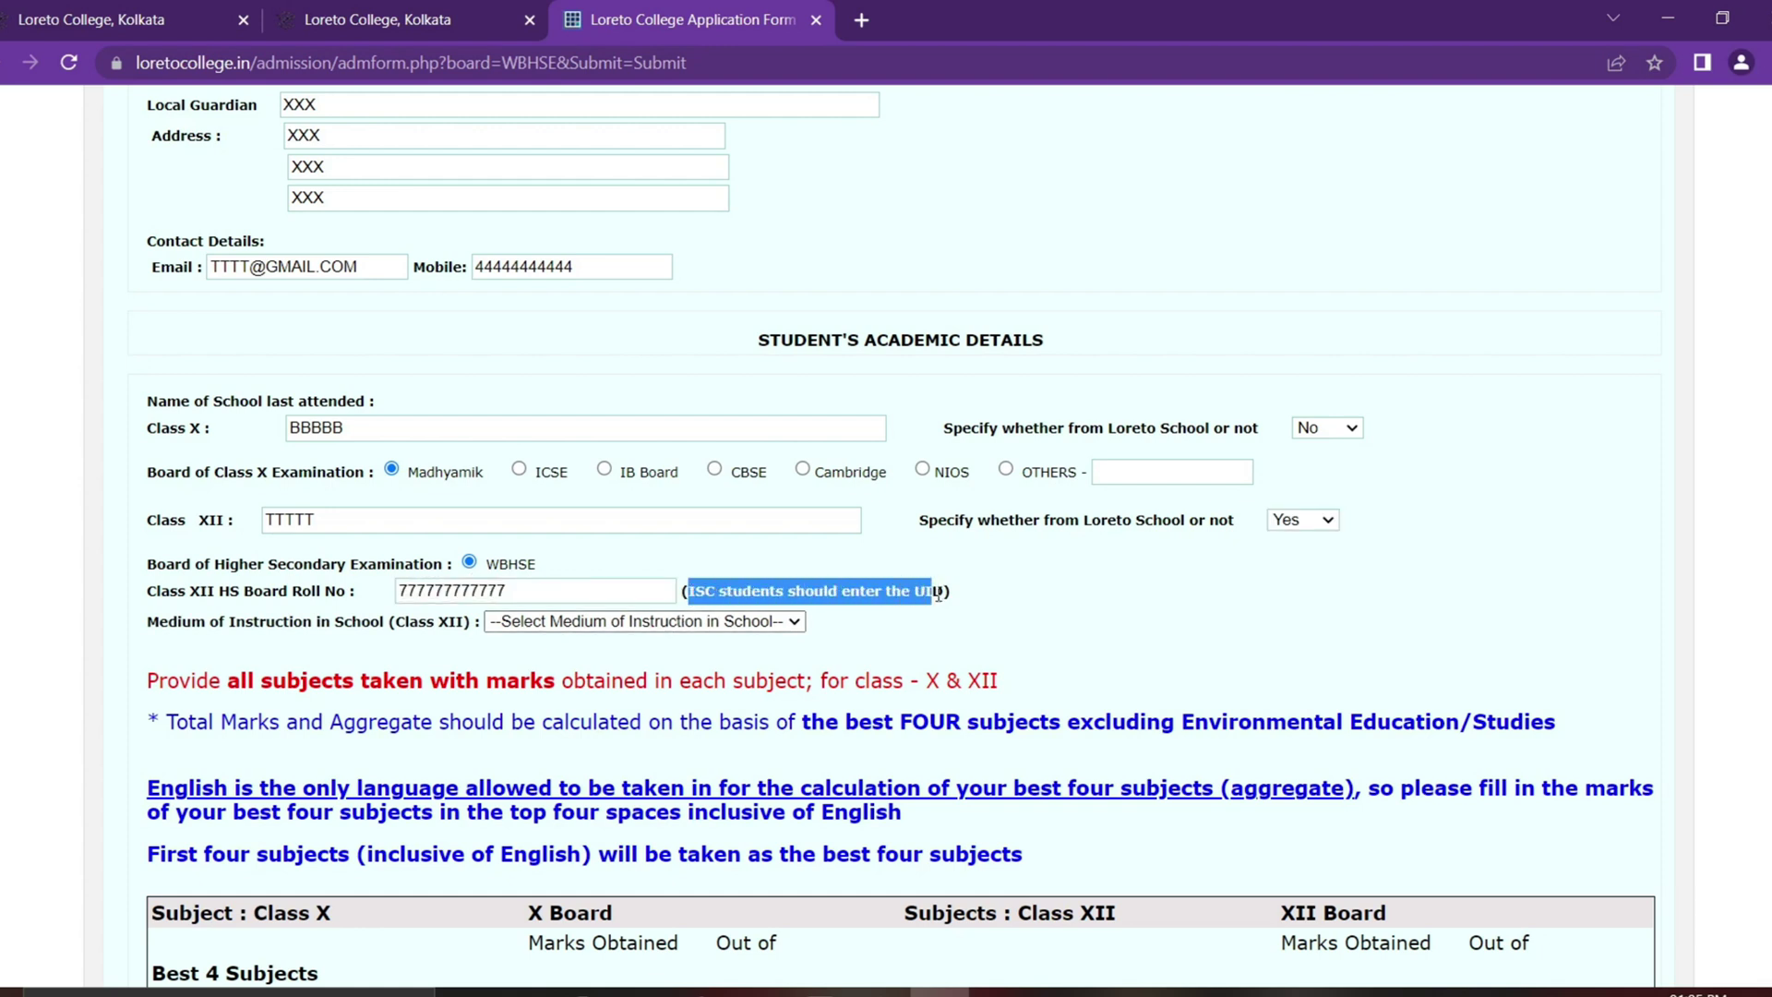
pyautogui.click(984, 593)
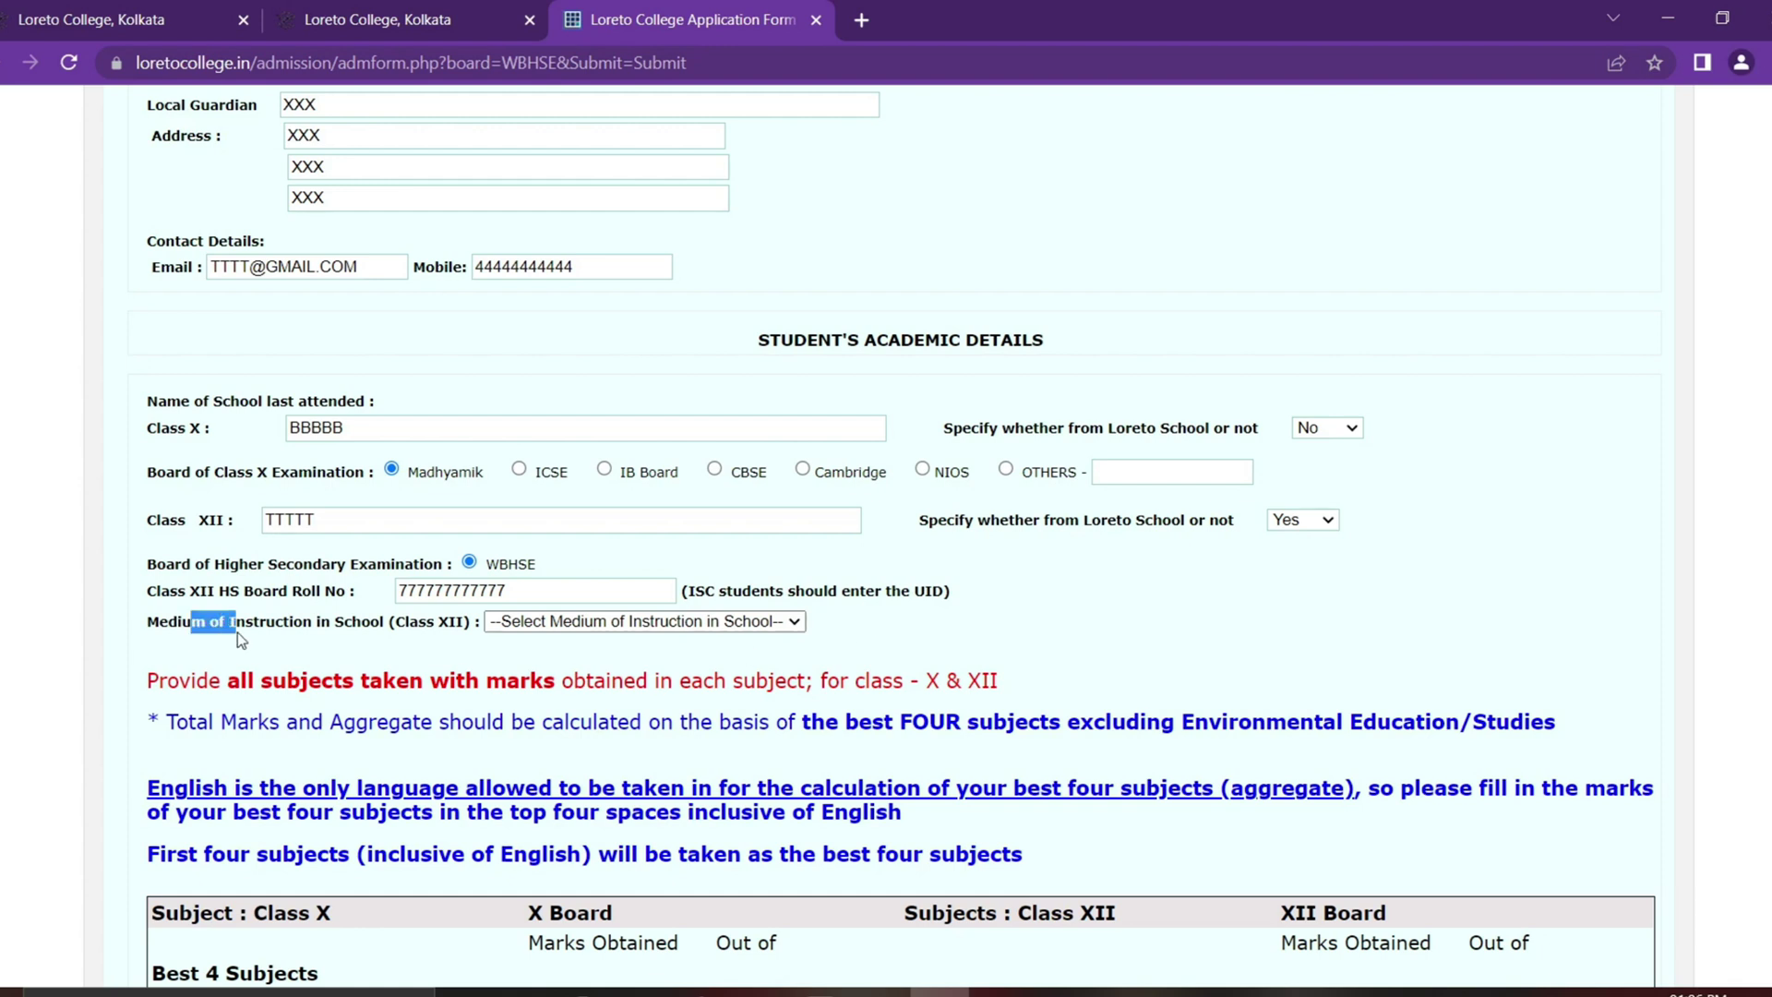
# Step: Choose English as the medium of instruction
pyautogui.tripleClick(380, 633)
pyautogui.click(498, 623)
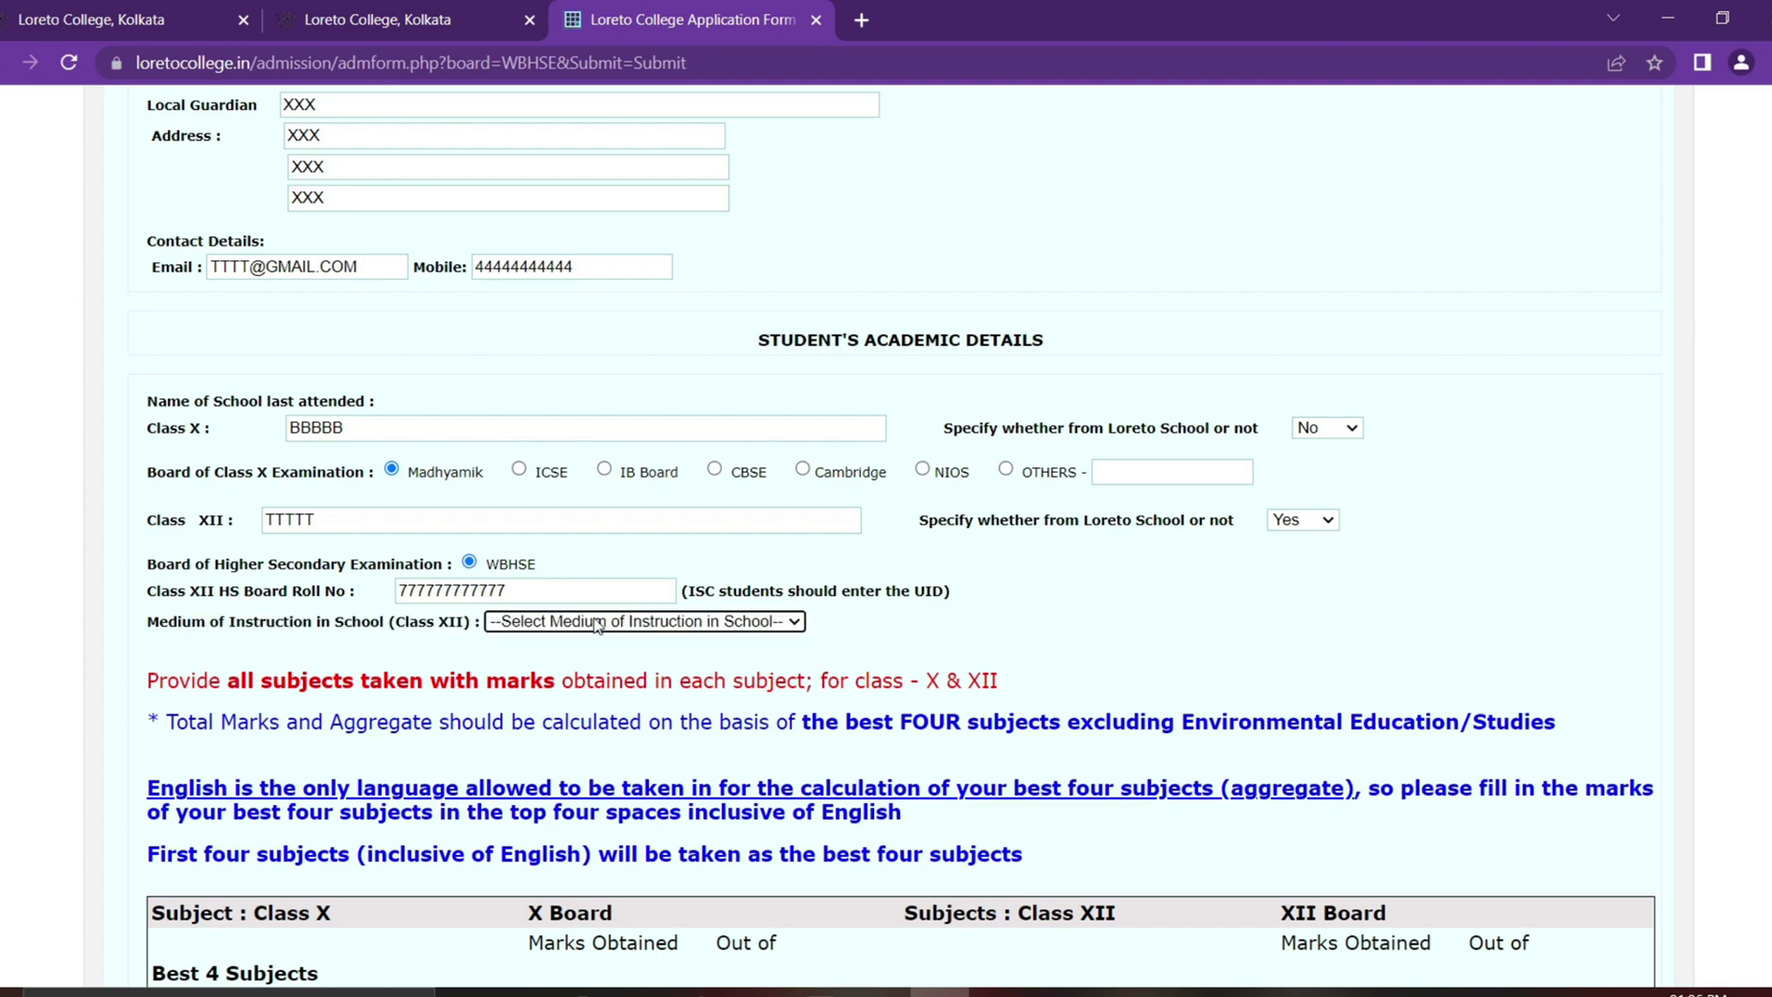
pyautogui.click(599, 624)
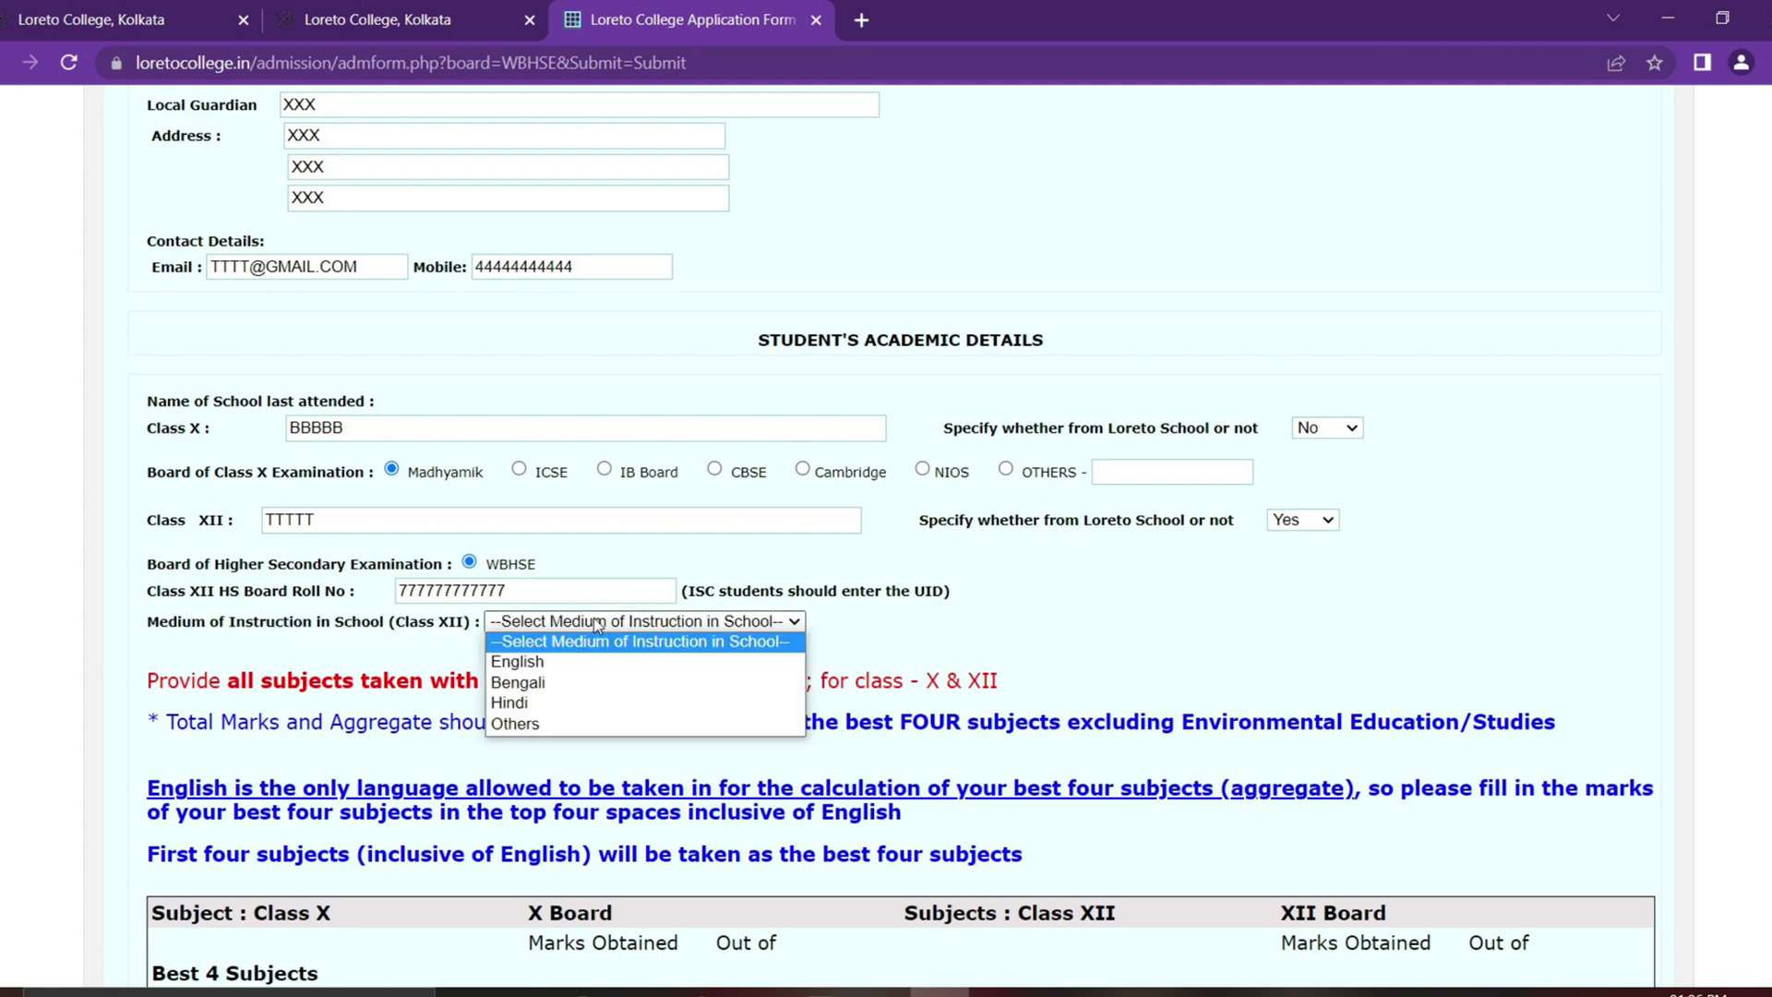
pyautogui.click(581, 664)
pyautogui.scroll(-5, 1098, 461)
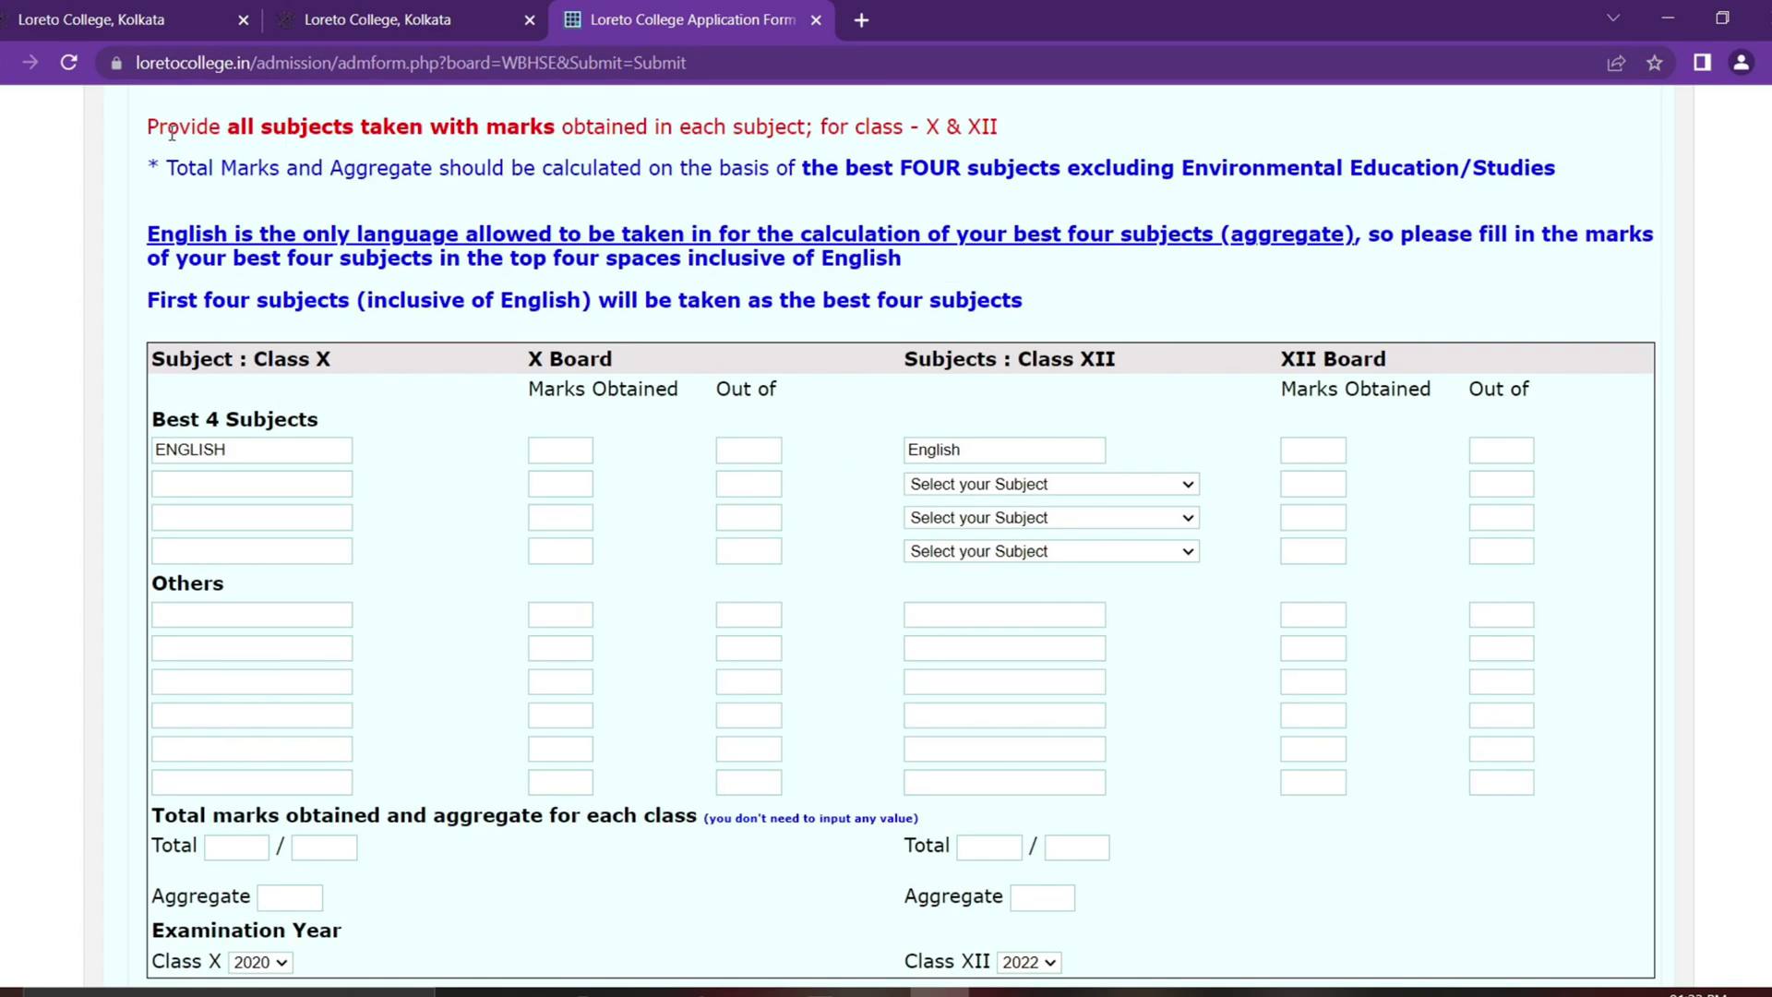
pyautogui.moveTo(147, 127); pyautogui.dragTo(1065, 124)
pyautogui.click(1065, 123)
pyautogui.moveTo(333, 359); pyautogui.dragTo(268, 373)
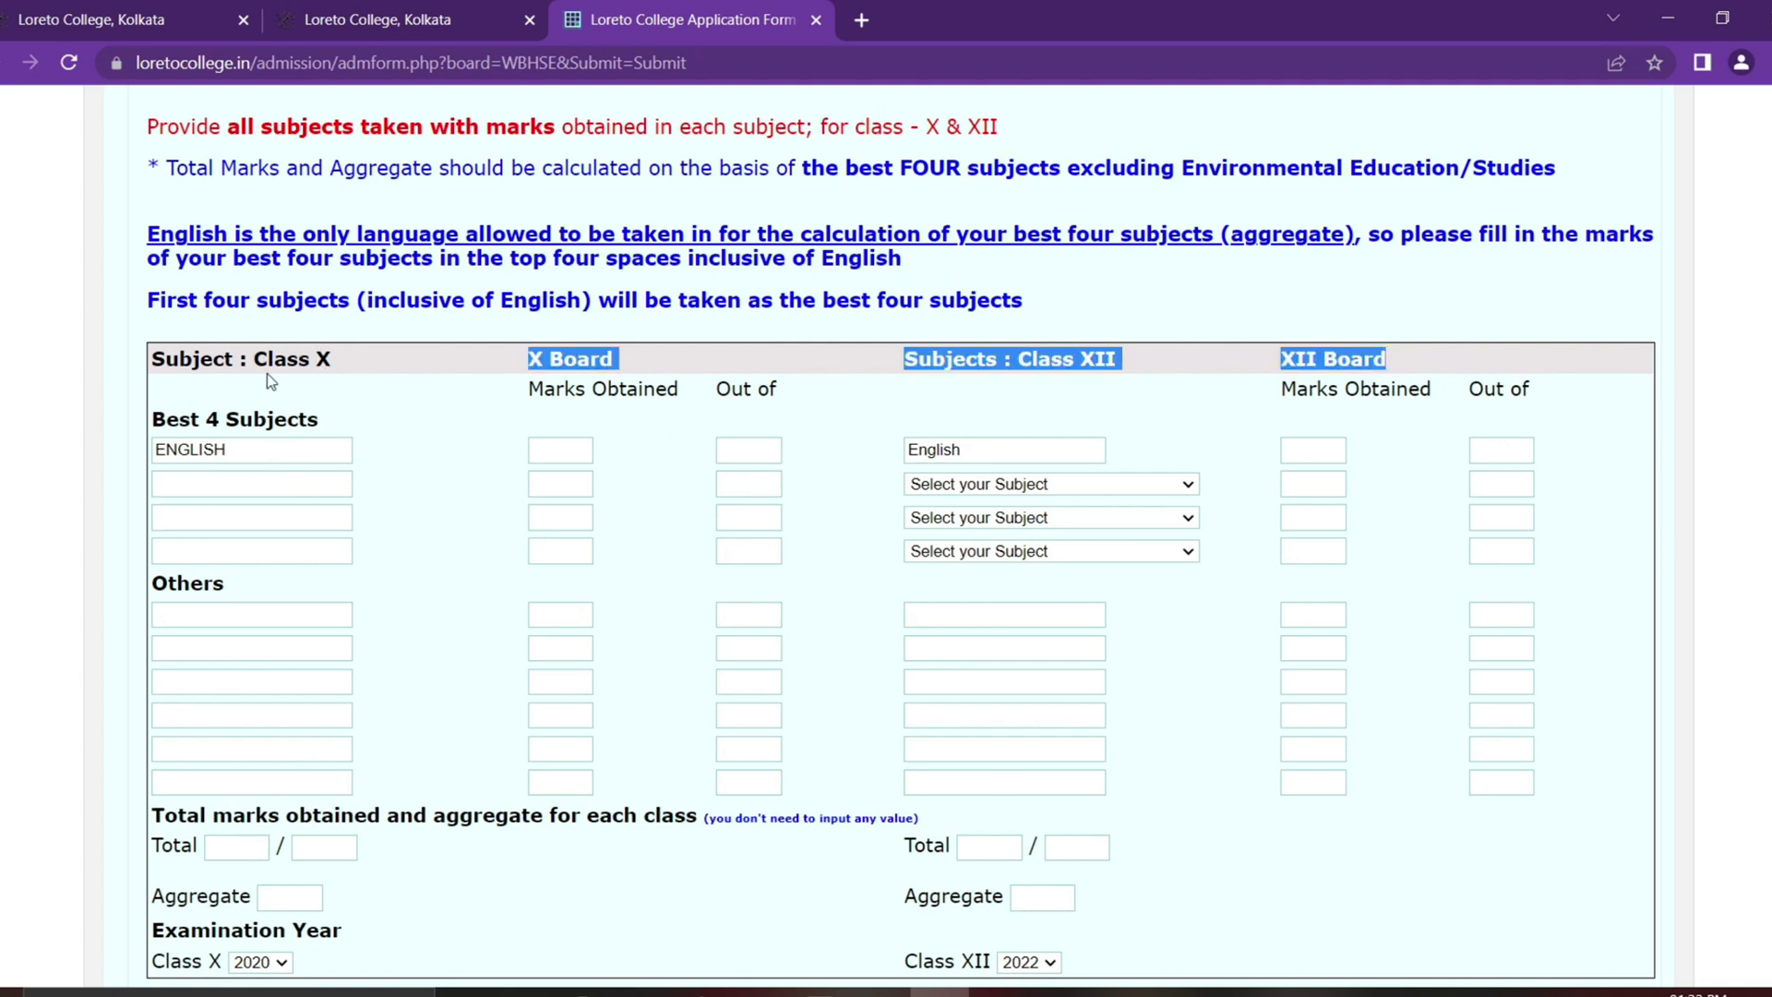
pyautogui.click(1138, 360)
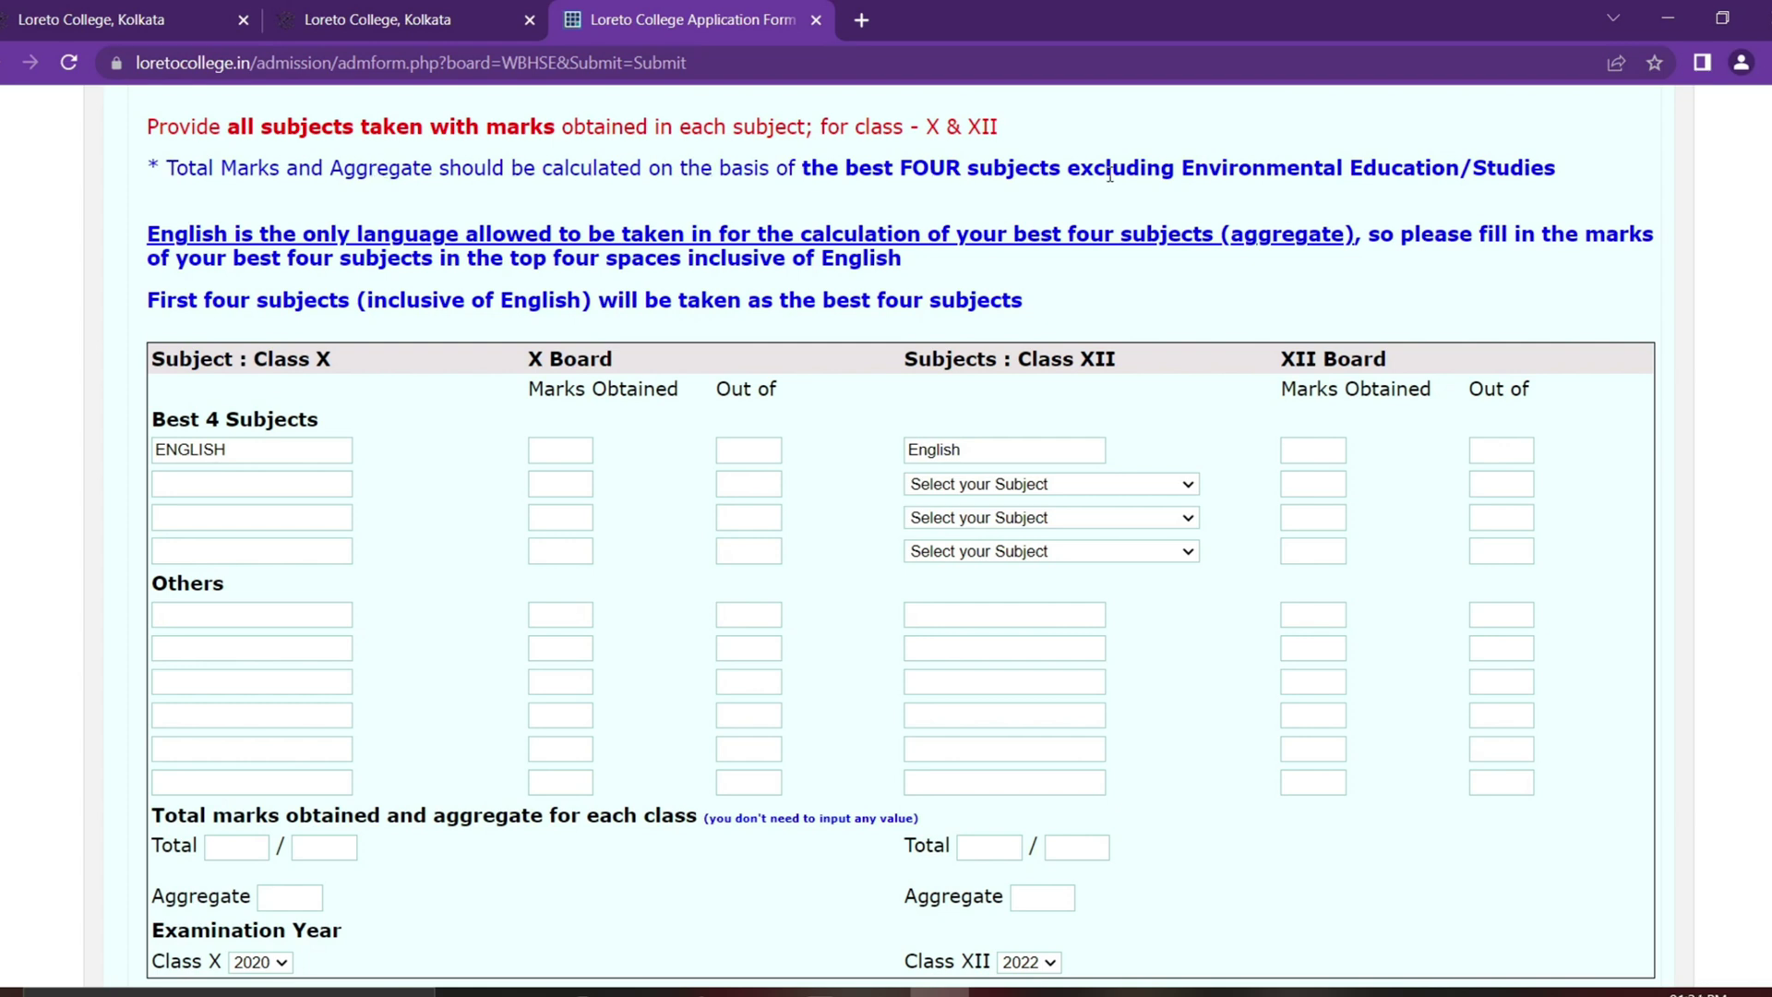
pyautogui.moveTo(1182, 168); pyautogui.dragTo(1548, 162)
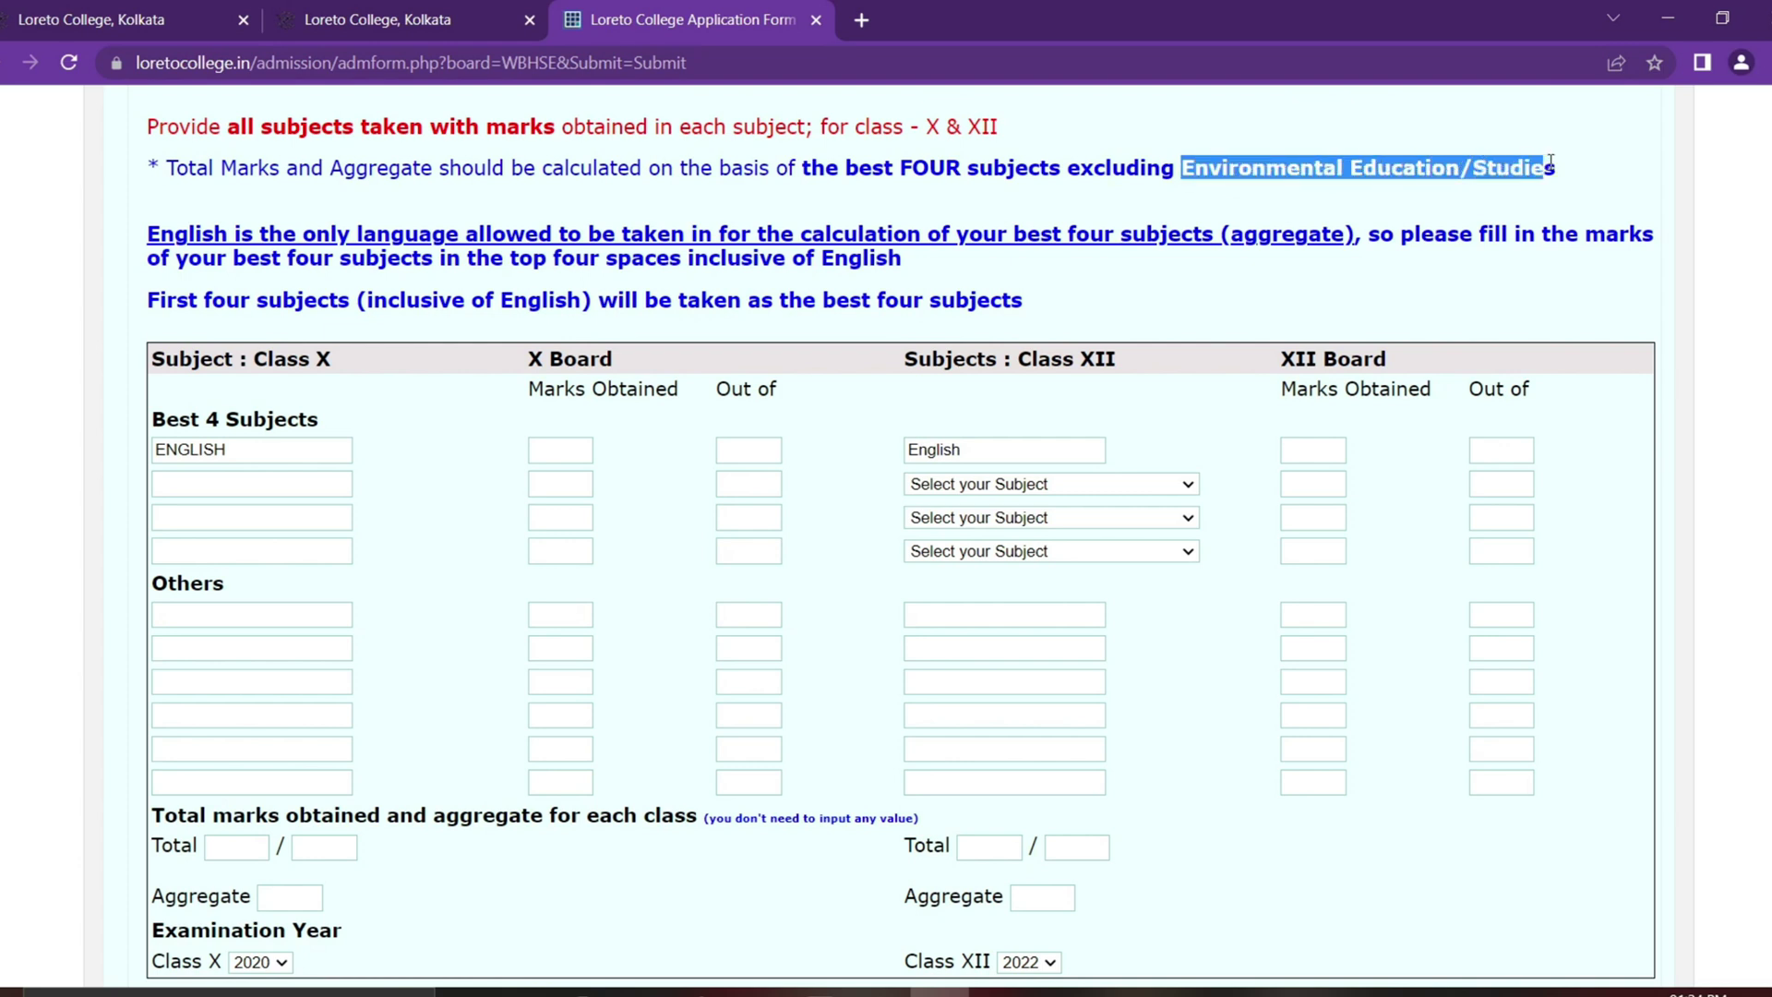
pyautogui.click(1565, 168)
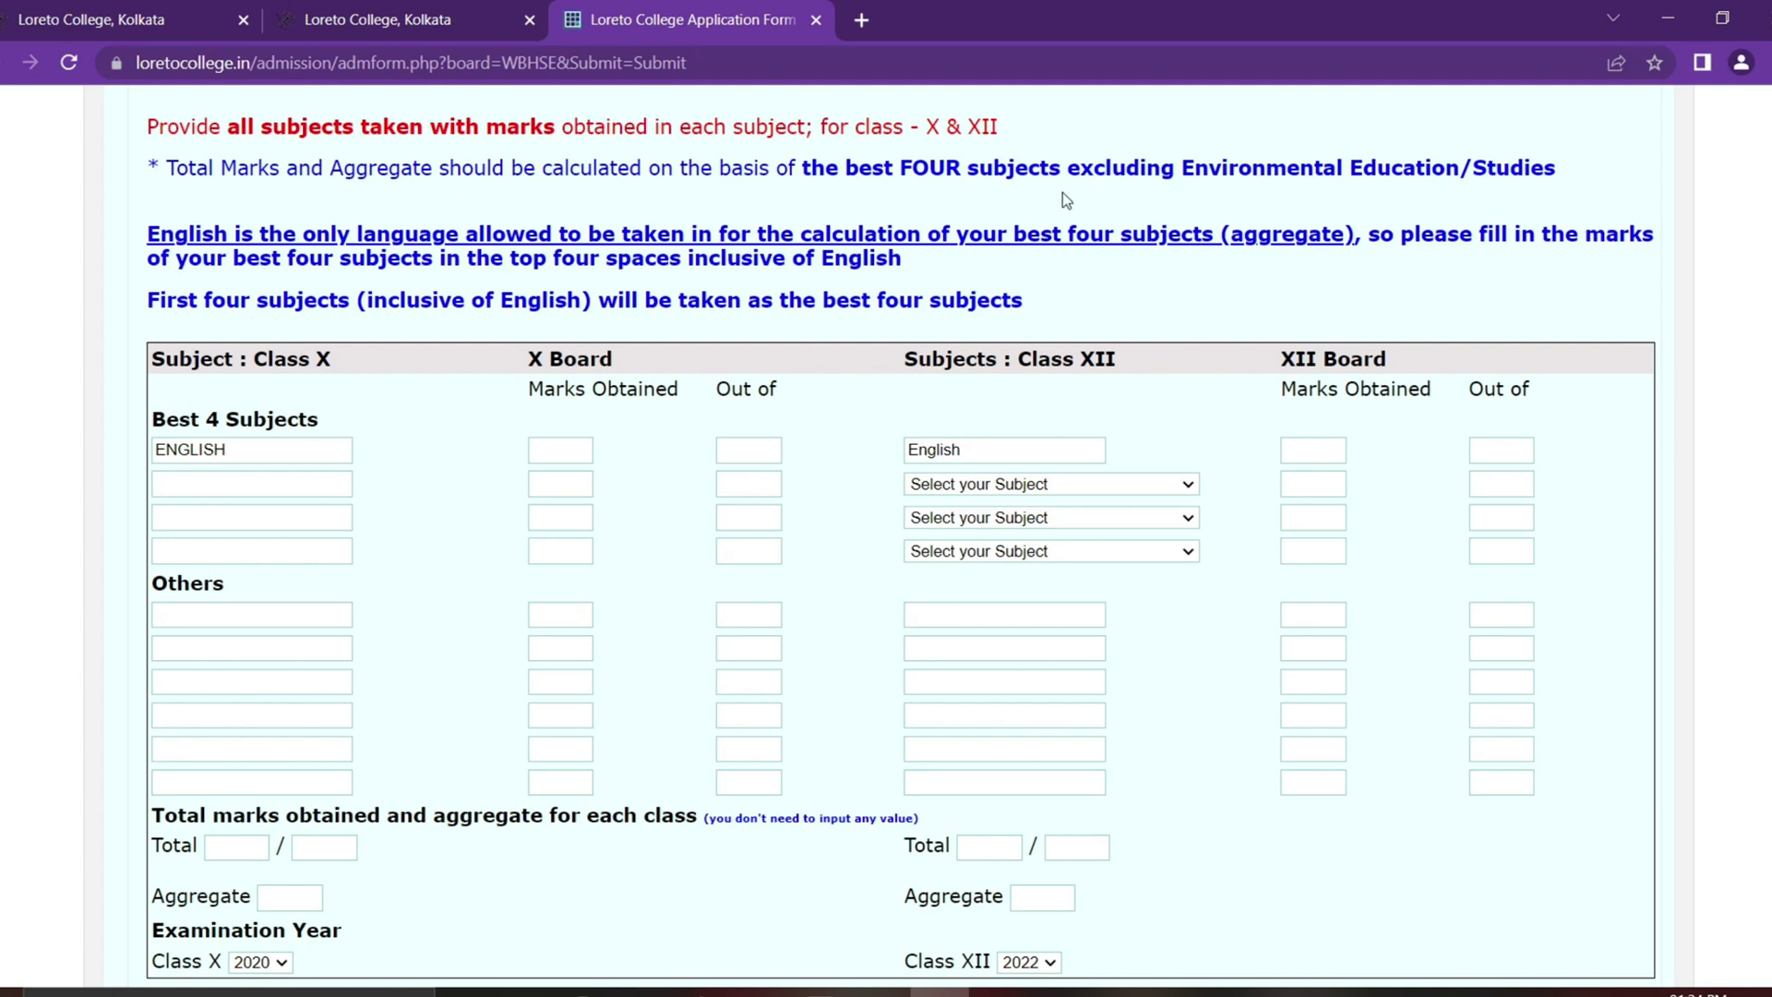
pyautogui.moveTo(1184, 172); pyautogui.dragTo(1559, 168)
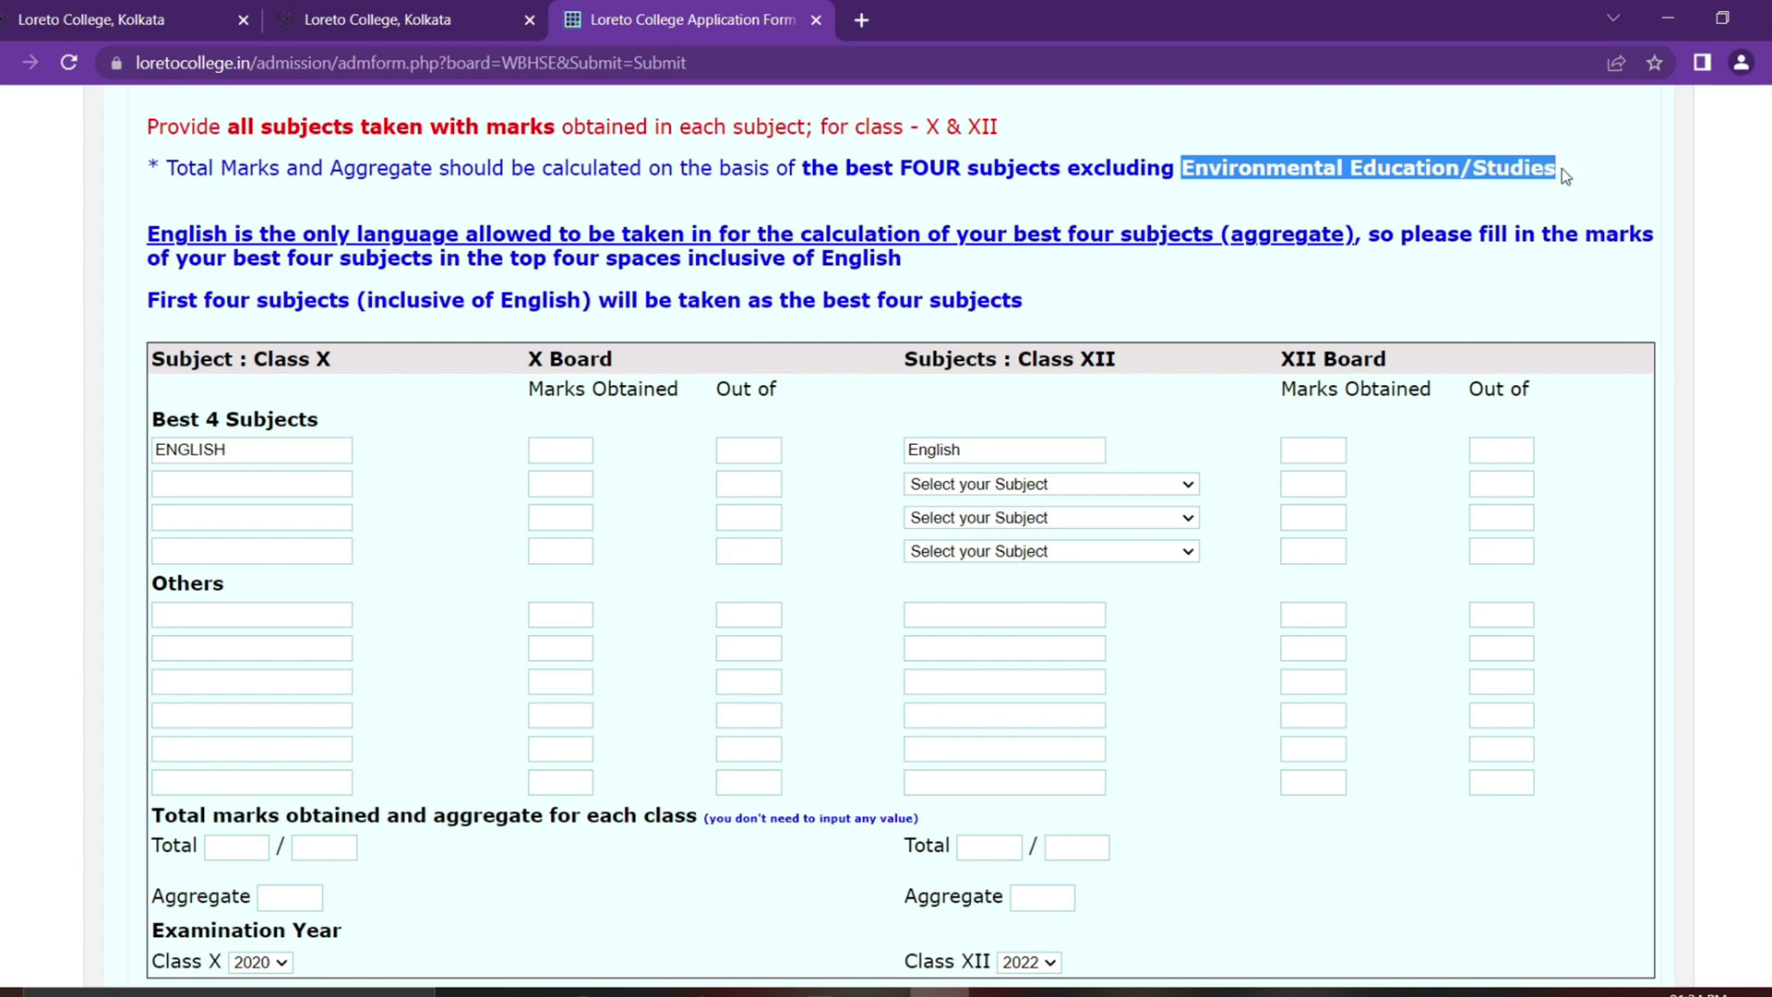
pyautogui.click(1562, 169)
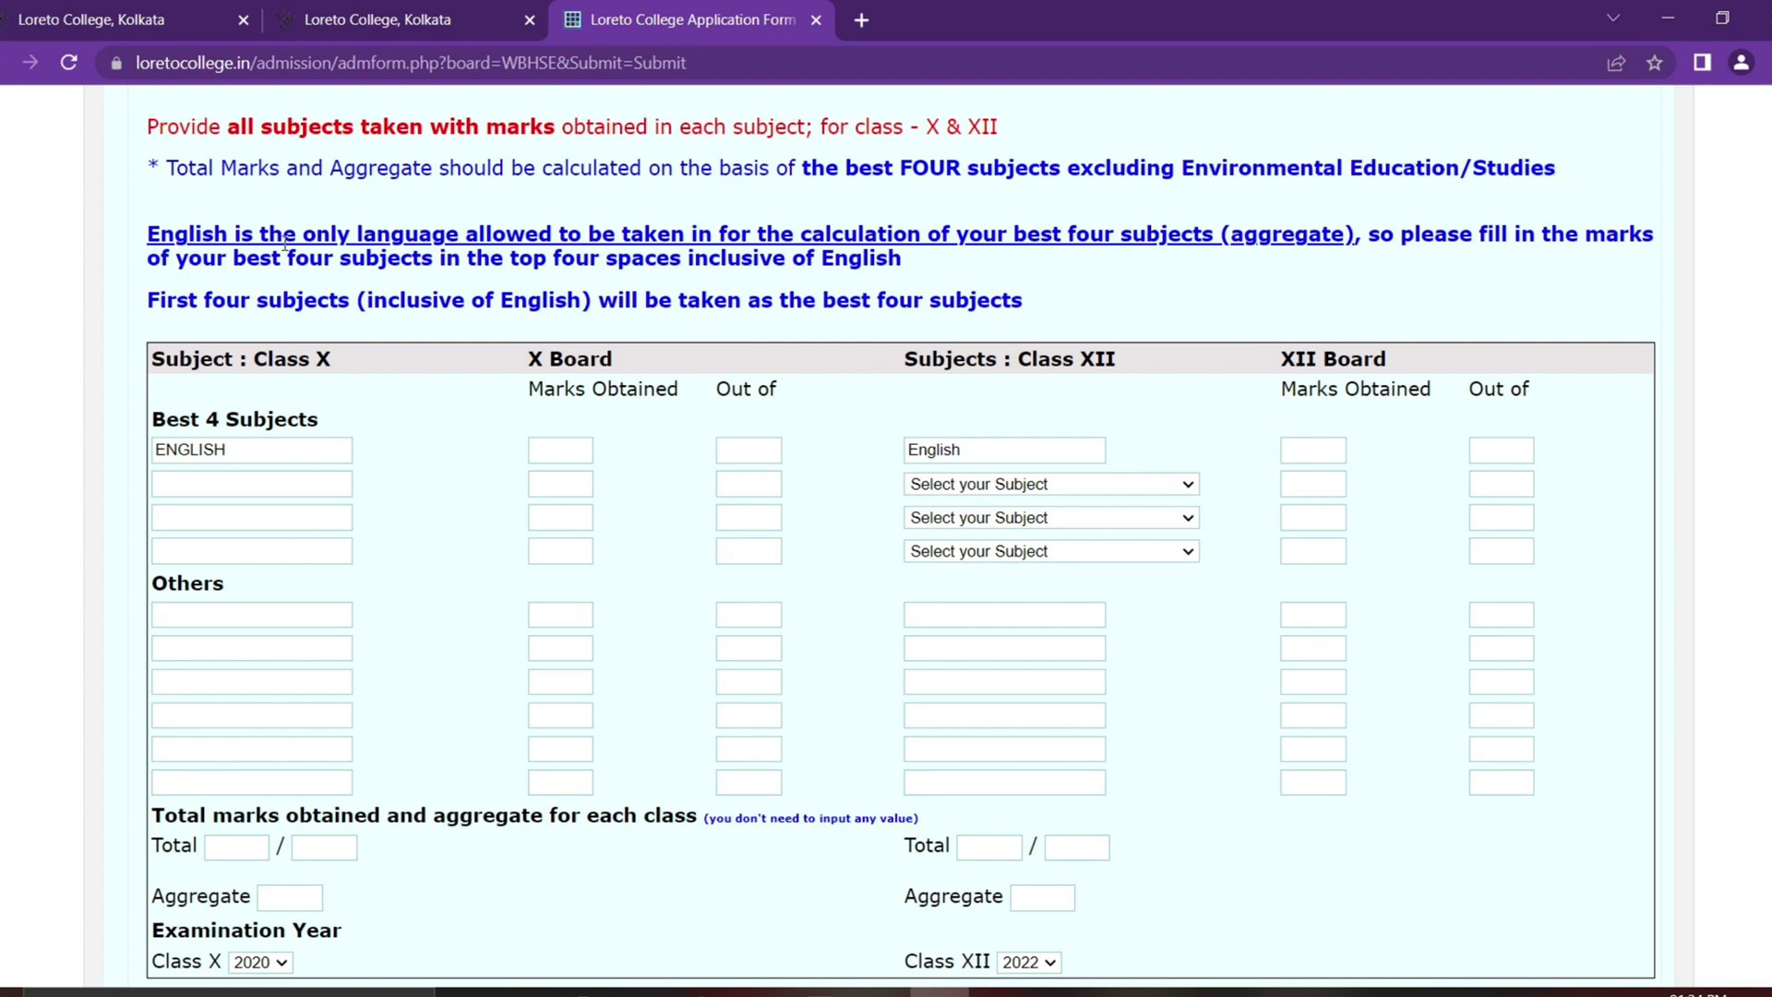
pyautogui.moveTo(464, 235); pyautogui.dragTo(1325, 253)
pyautogui.click(1418, 292)
pyautogui.moveTo(432, 301); pyautogui.dragTo(587, 305)
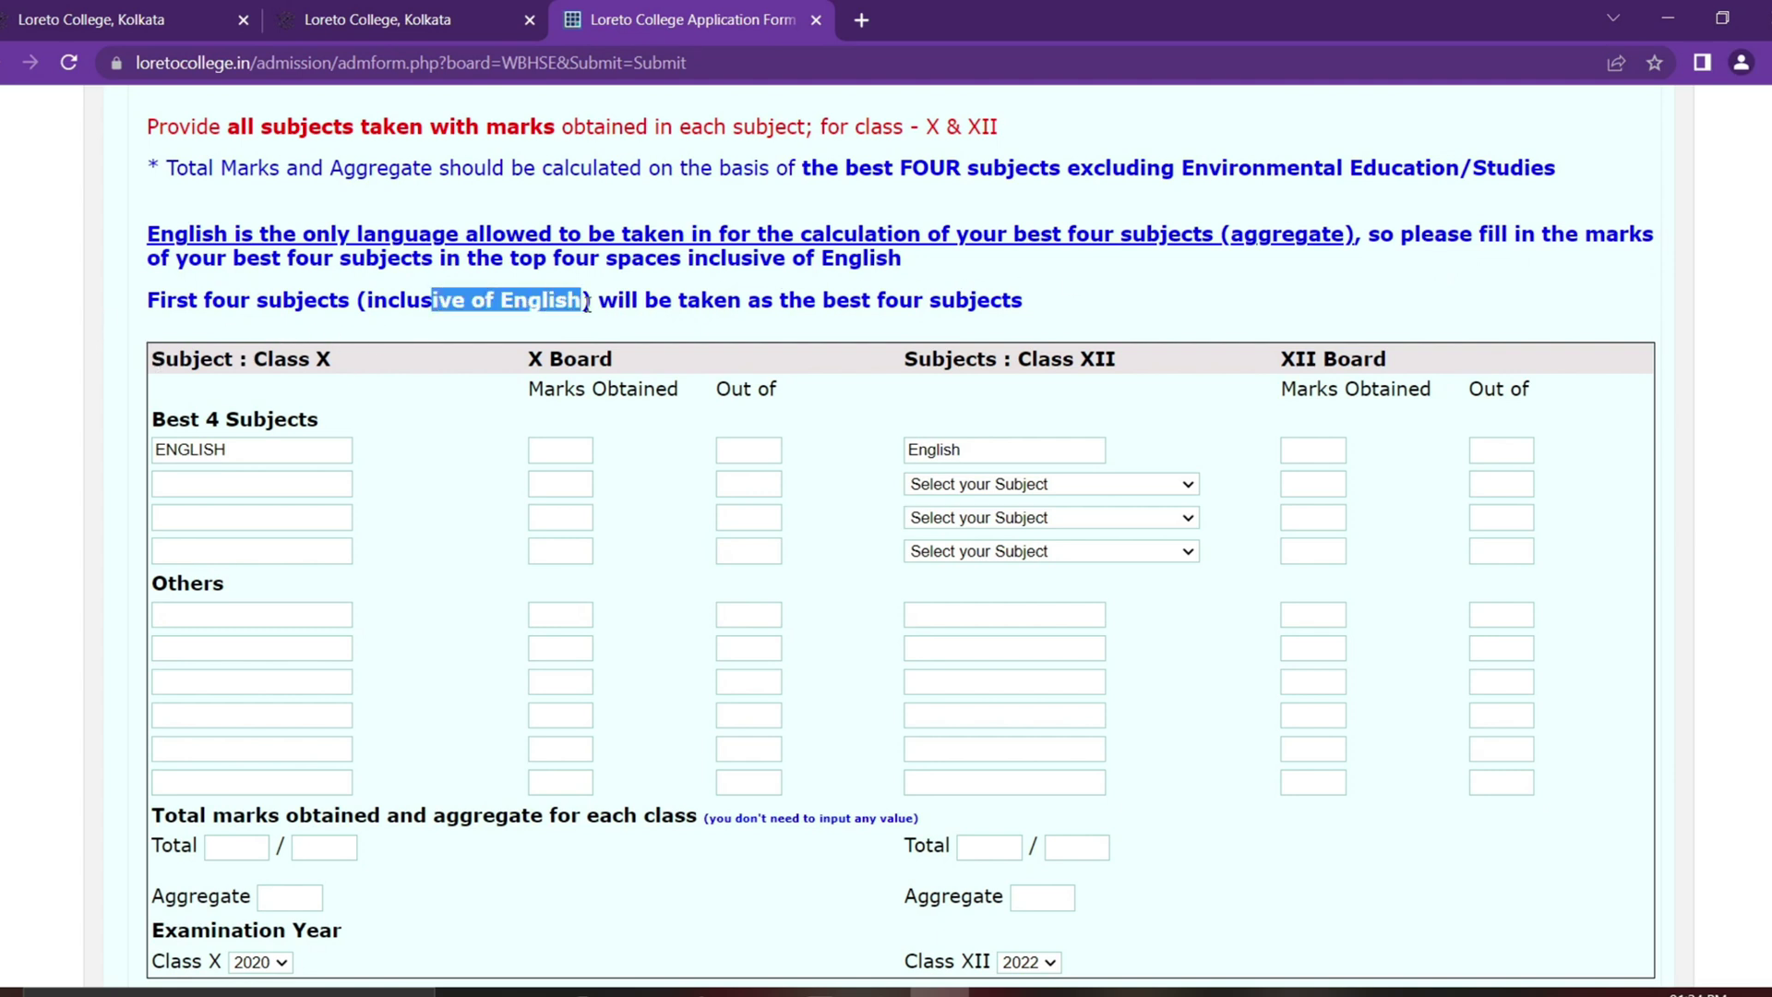
pyautogui.click(1038, 296)
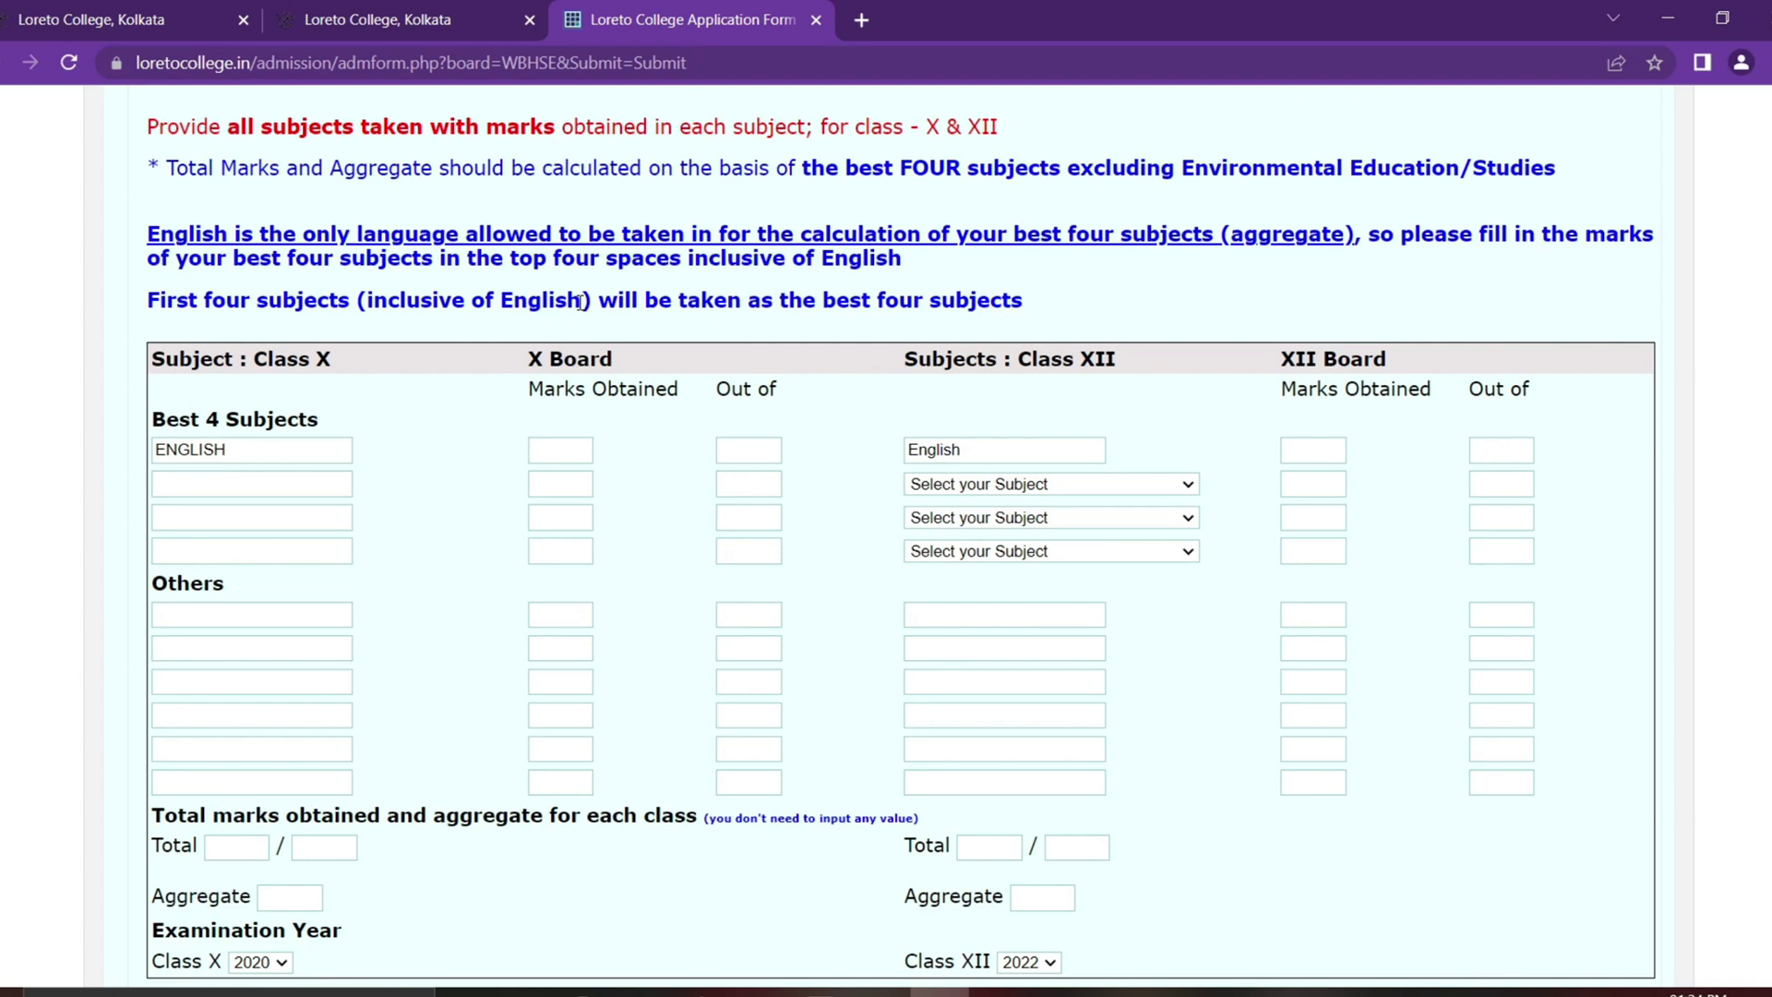
pyautogui.click(276, 484)
pyautogui.click(250, 520)
pyautogui.click(247, 551)
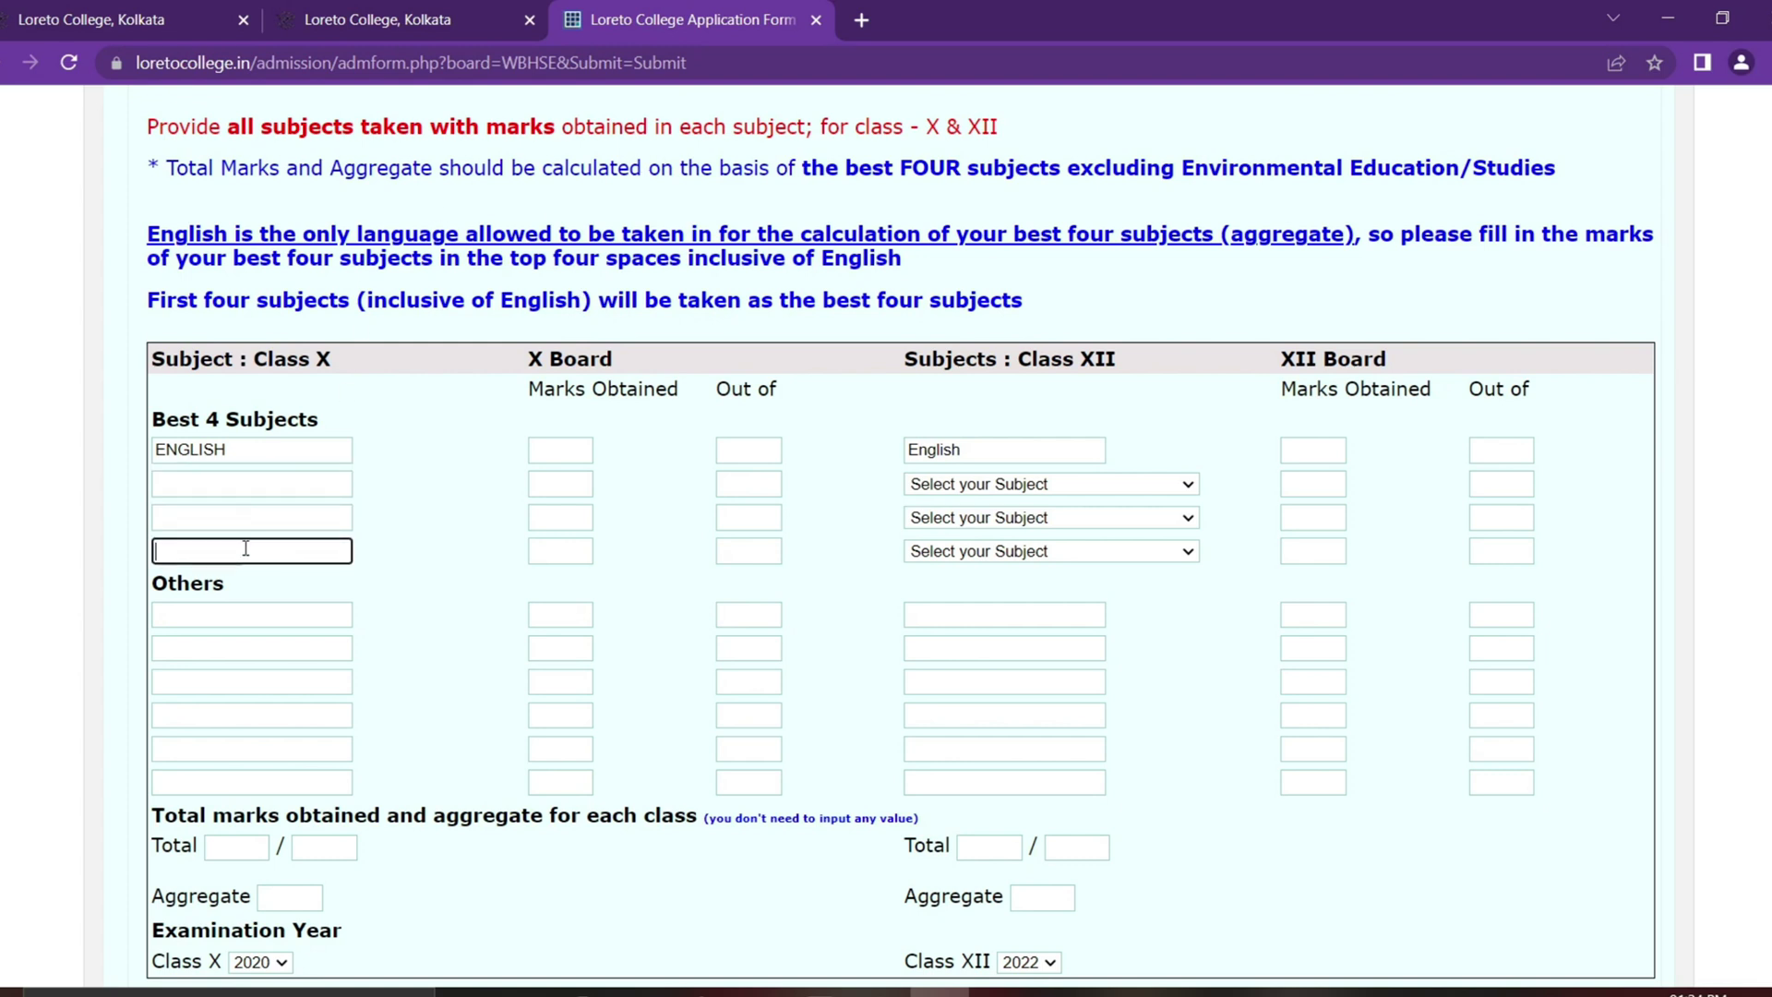
pyautogui.click(246, 485)
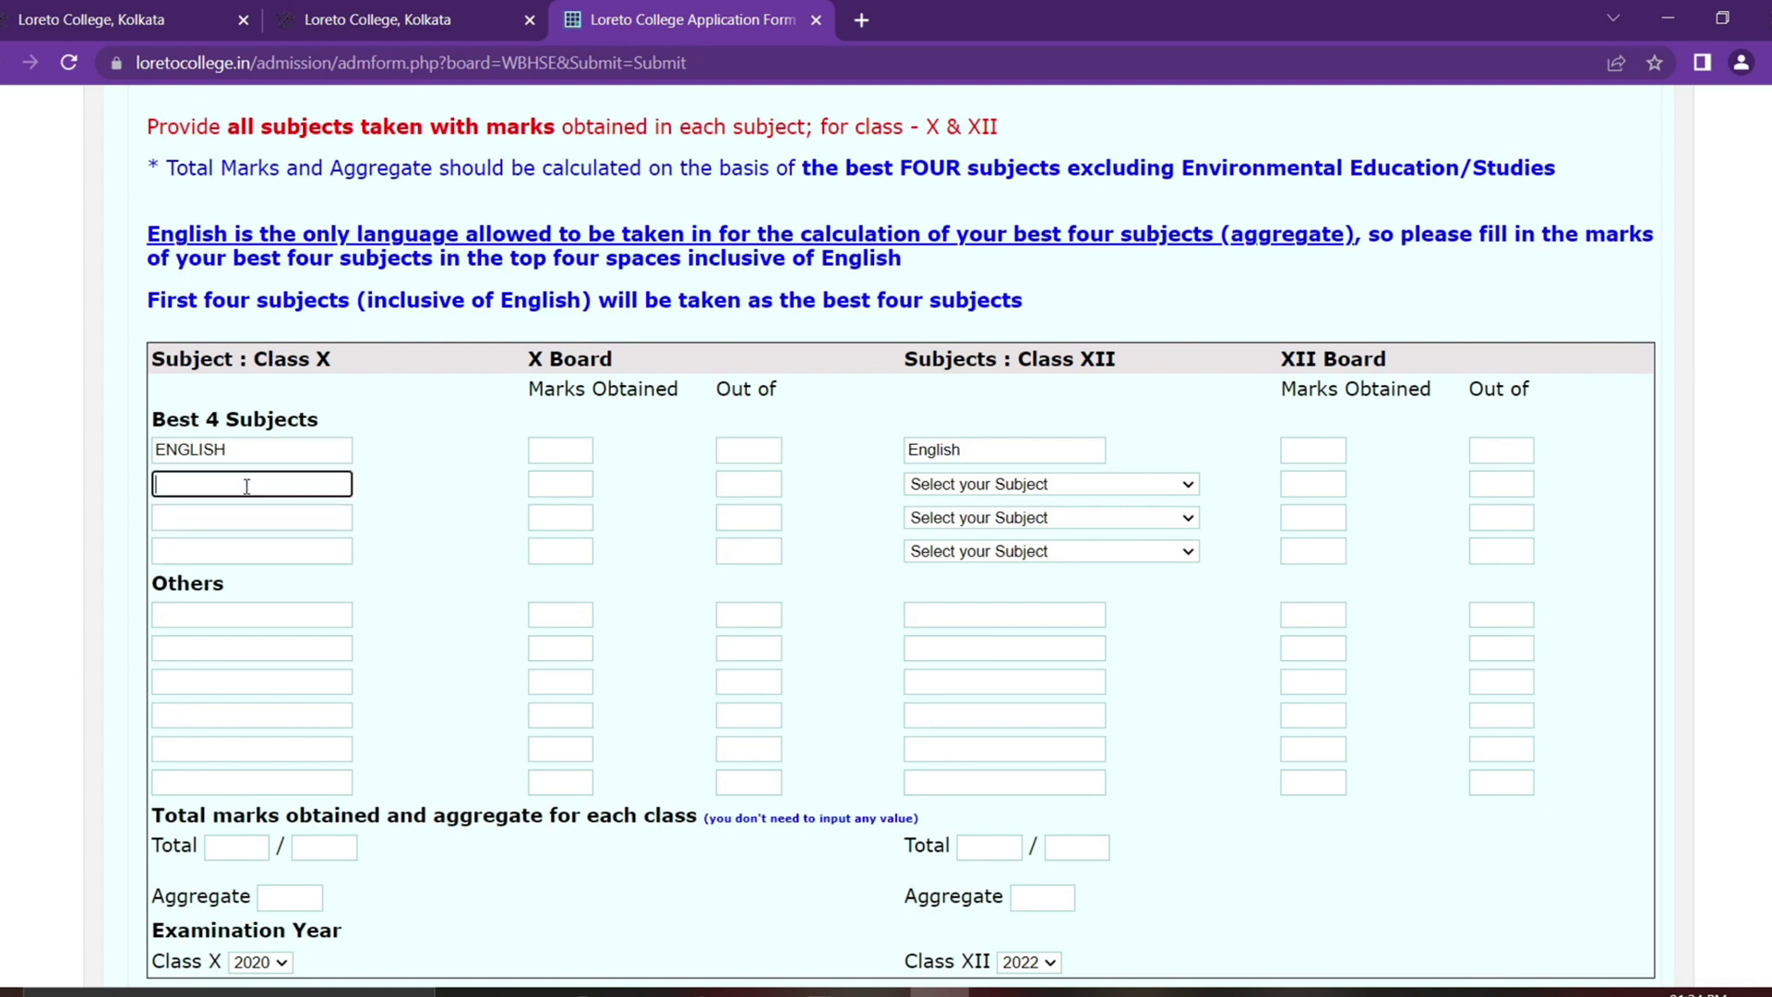
pyautogui.click(247, 517)
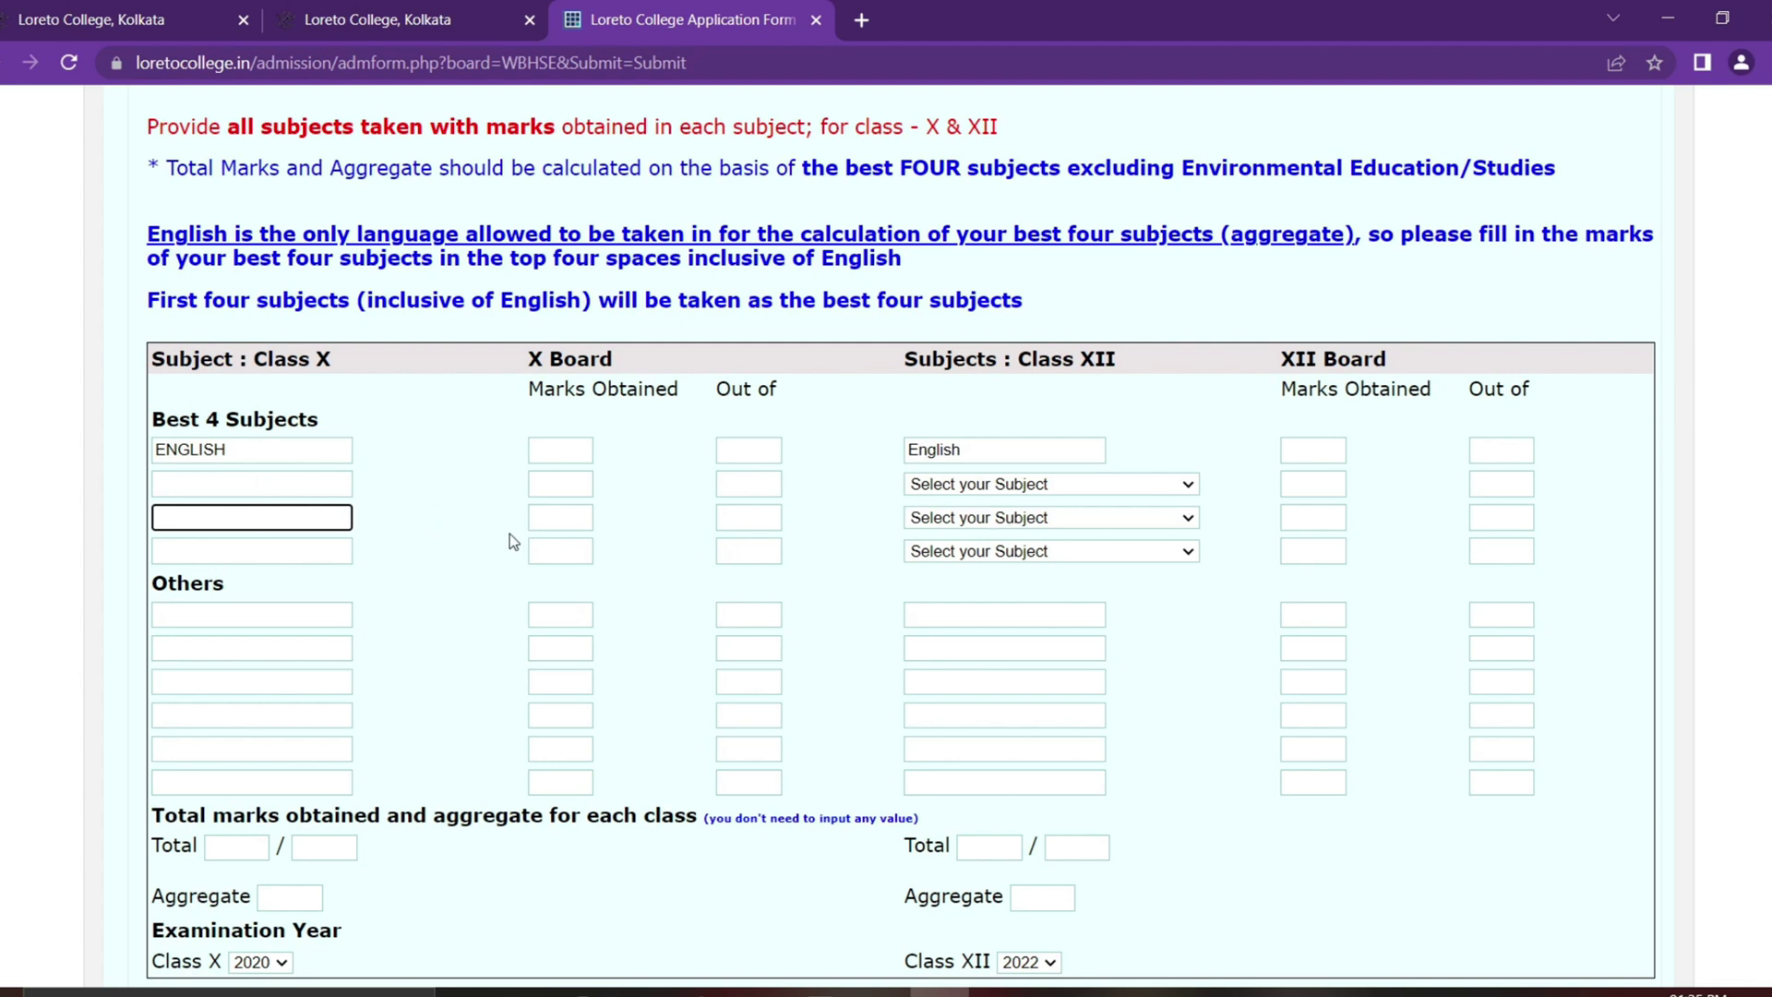
# Step: Type HISTORY, MATHS and GEOGRAPHY as the second to fourth Class X subjects
pyautogui.click(280, 482)
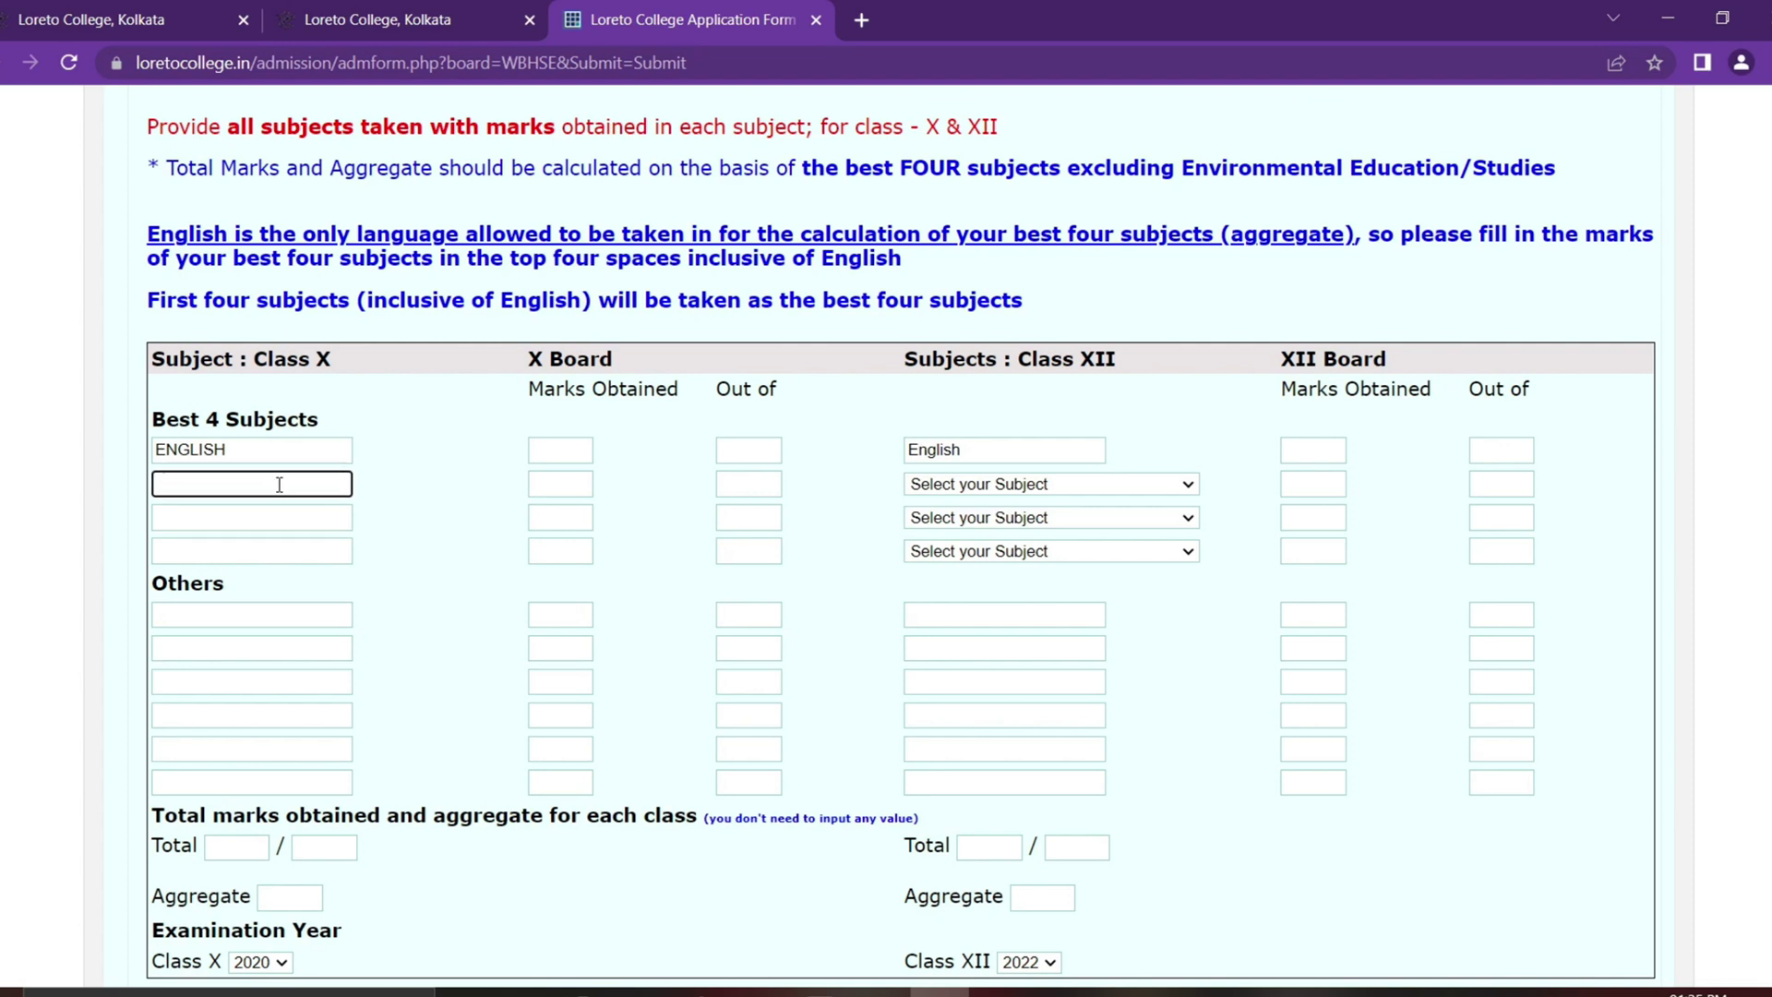
pyautogui.write('HISTORY')
pyautogui.click(265, 528)
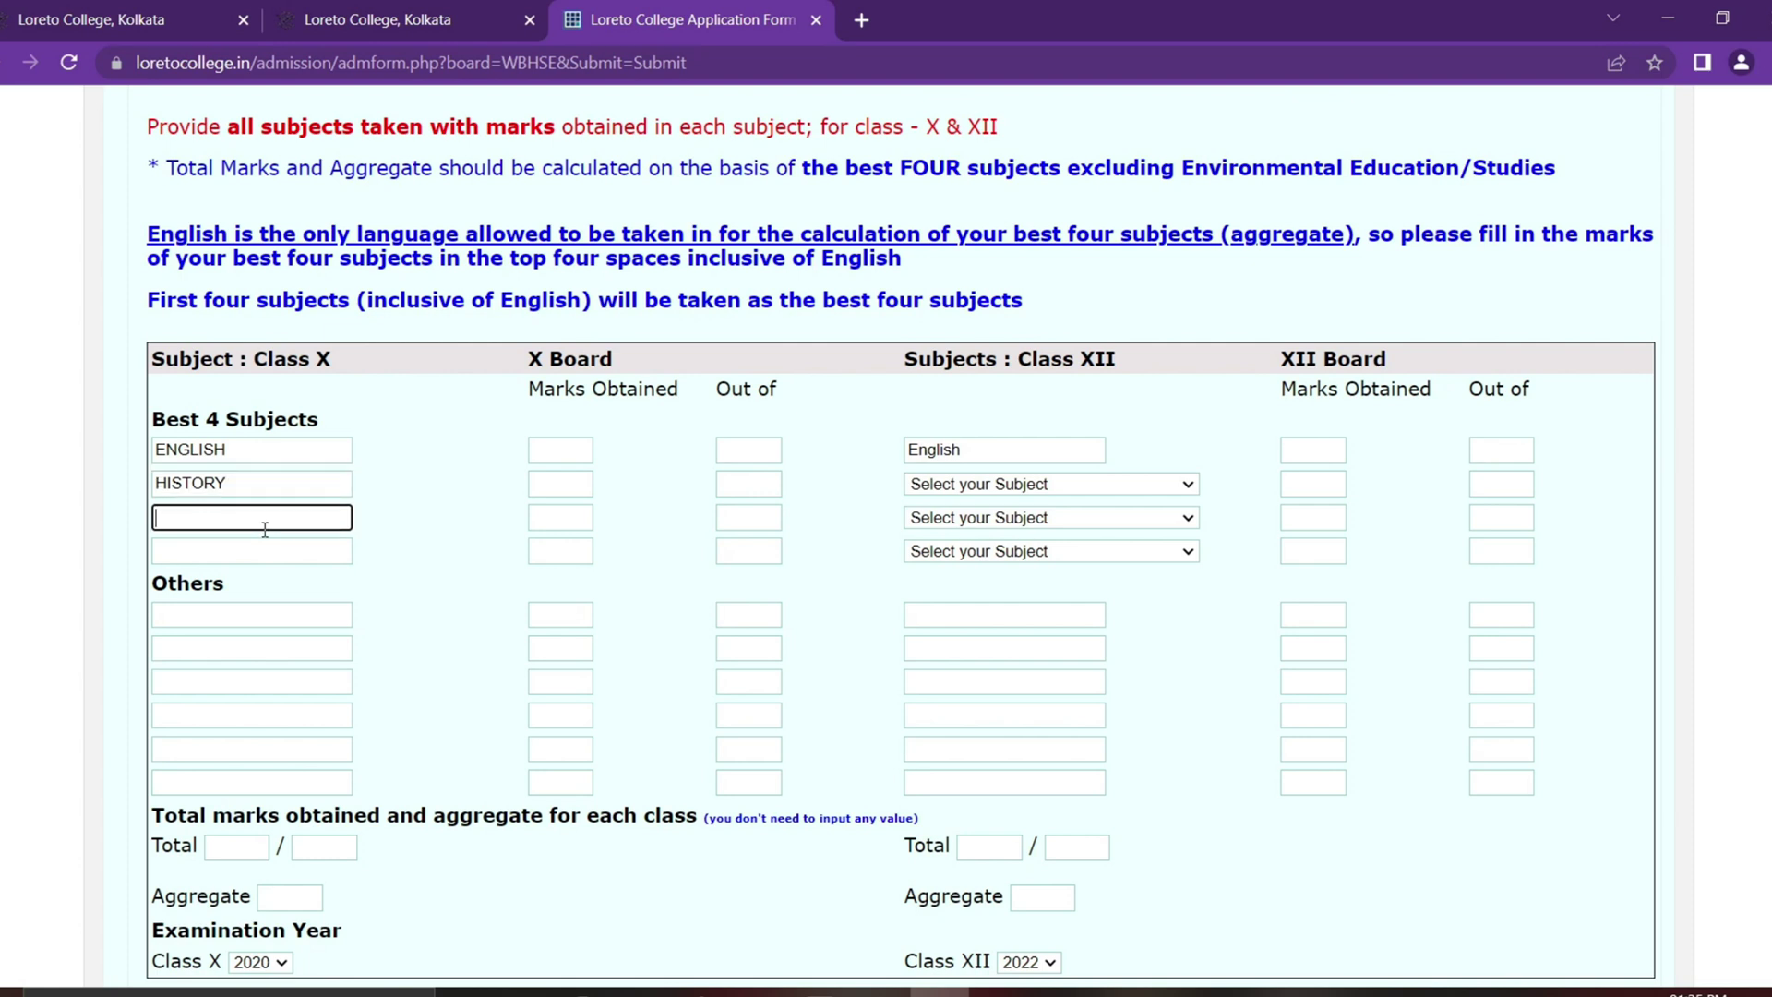
pyautogui.write('MATHS')
pyautogui.click(266, 552)
pyautogui.write('GEOGRAPHY')
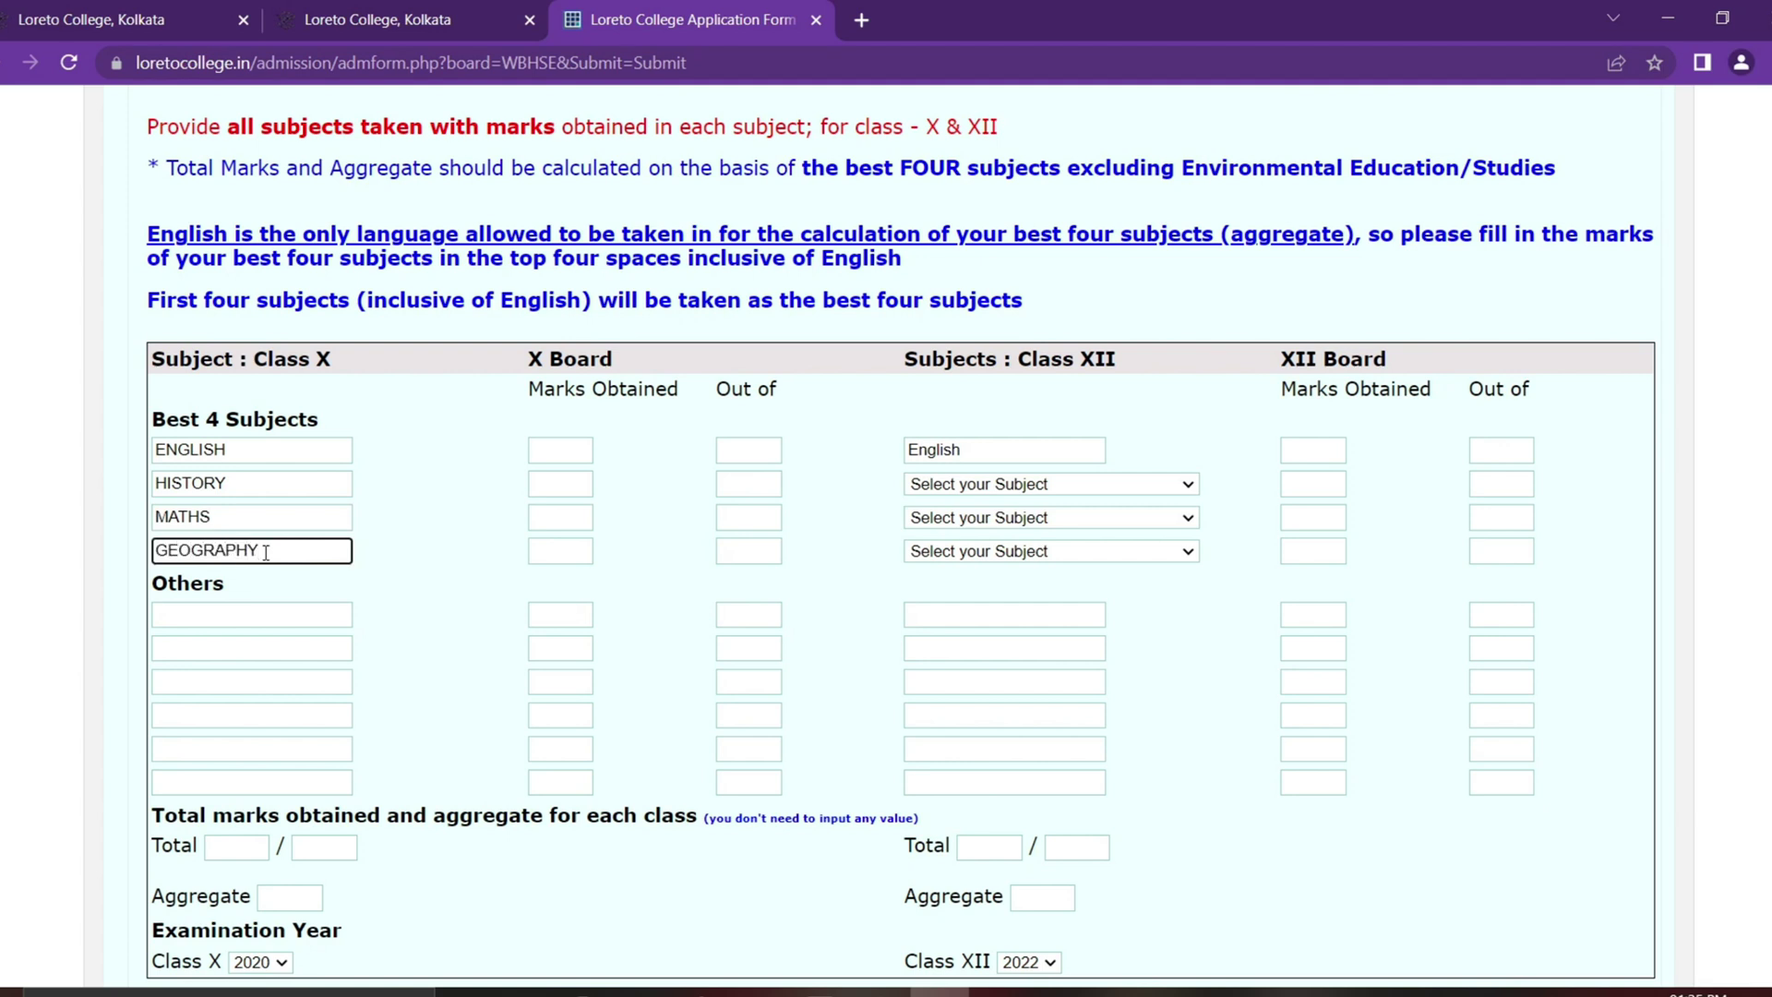
# Step: Enter Class X marks 84, 82, 98 and 72 for ENGLISH, HISTORY, MATHS and GEOGRAPHY
pyautogui.moveTo(533, 402); pyautogui.dragTo(658, 413)
pyautogui.click(658, 413)
pyautogui.click(554, 462)
pyautogui.click(558, 495)
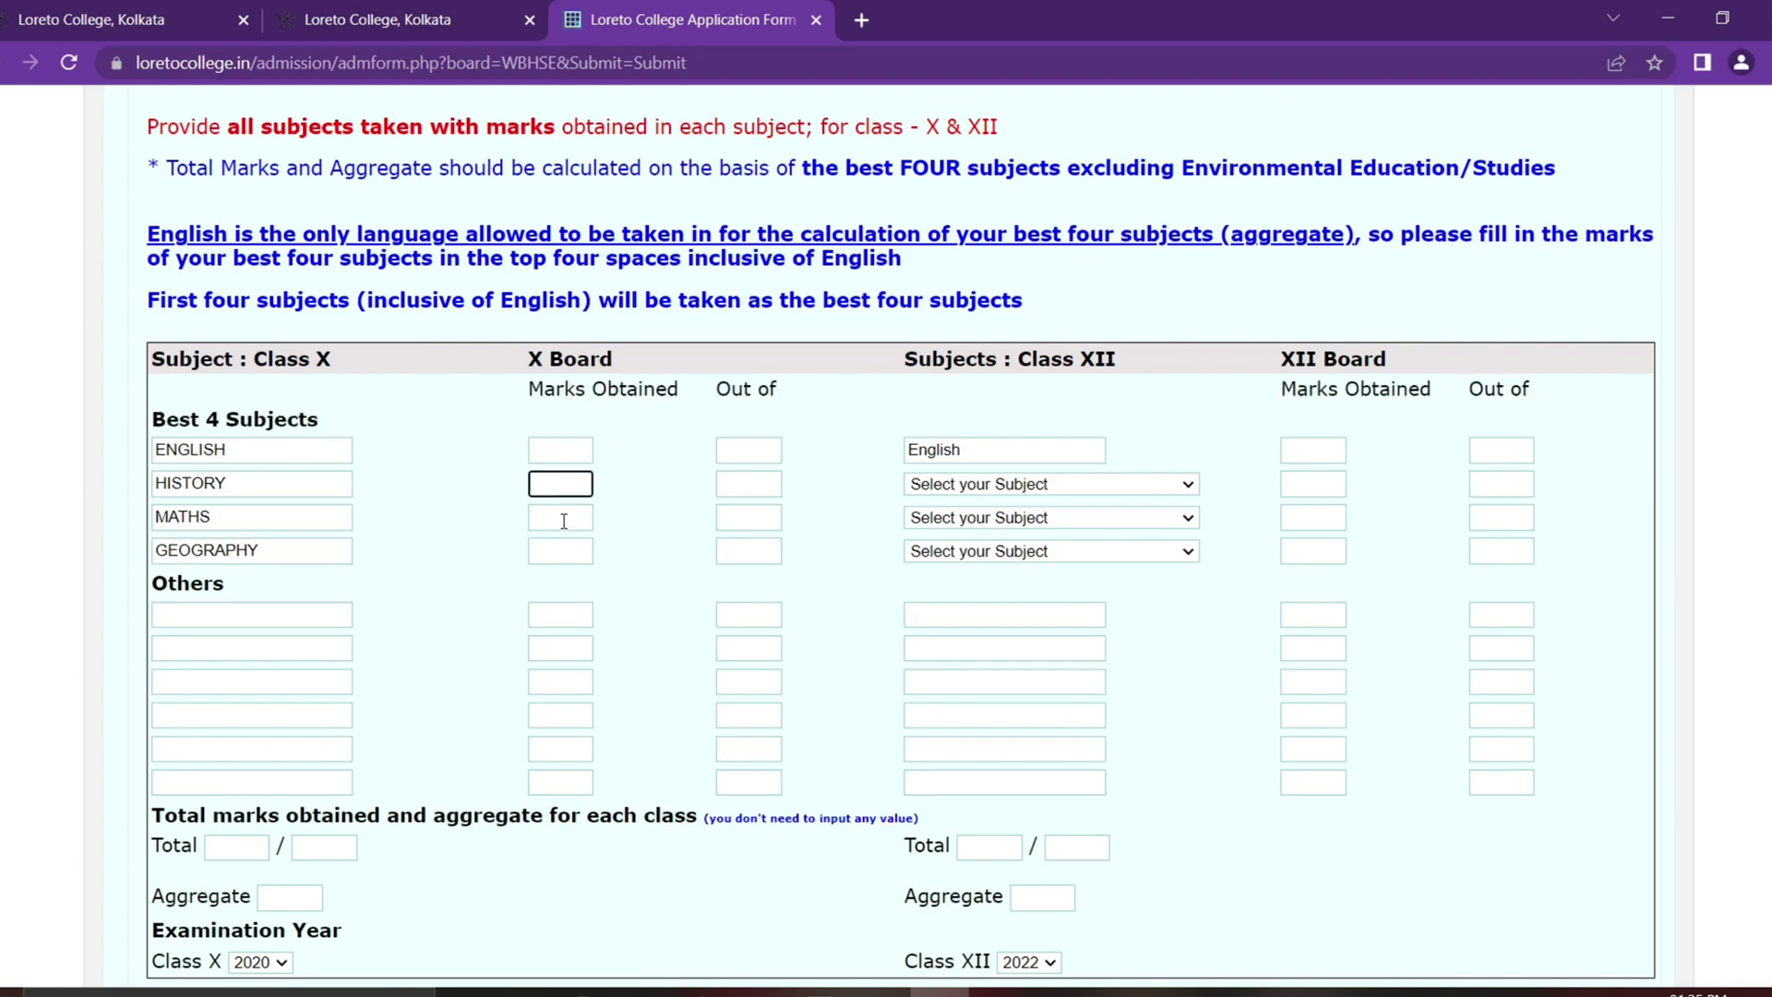
pyautogui.click(548, 459)
pyautogui.write('84')
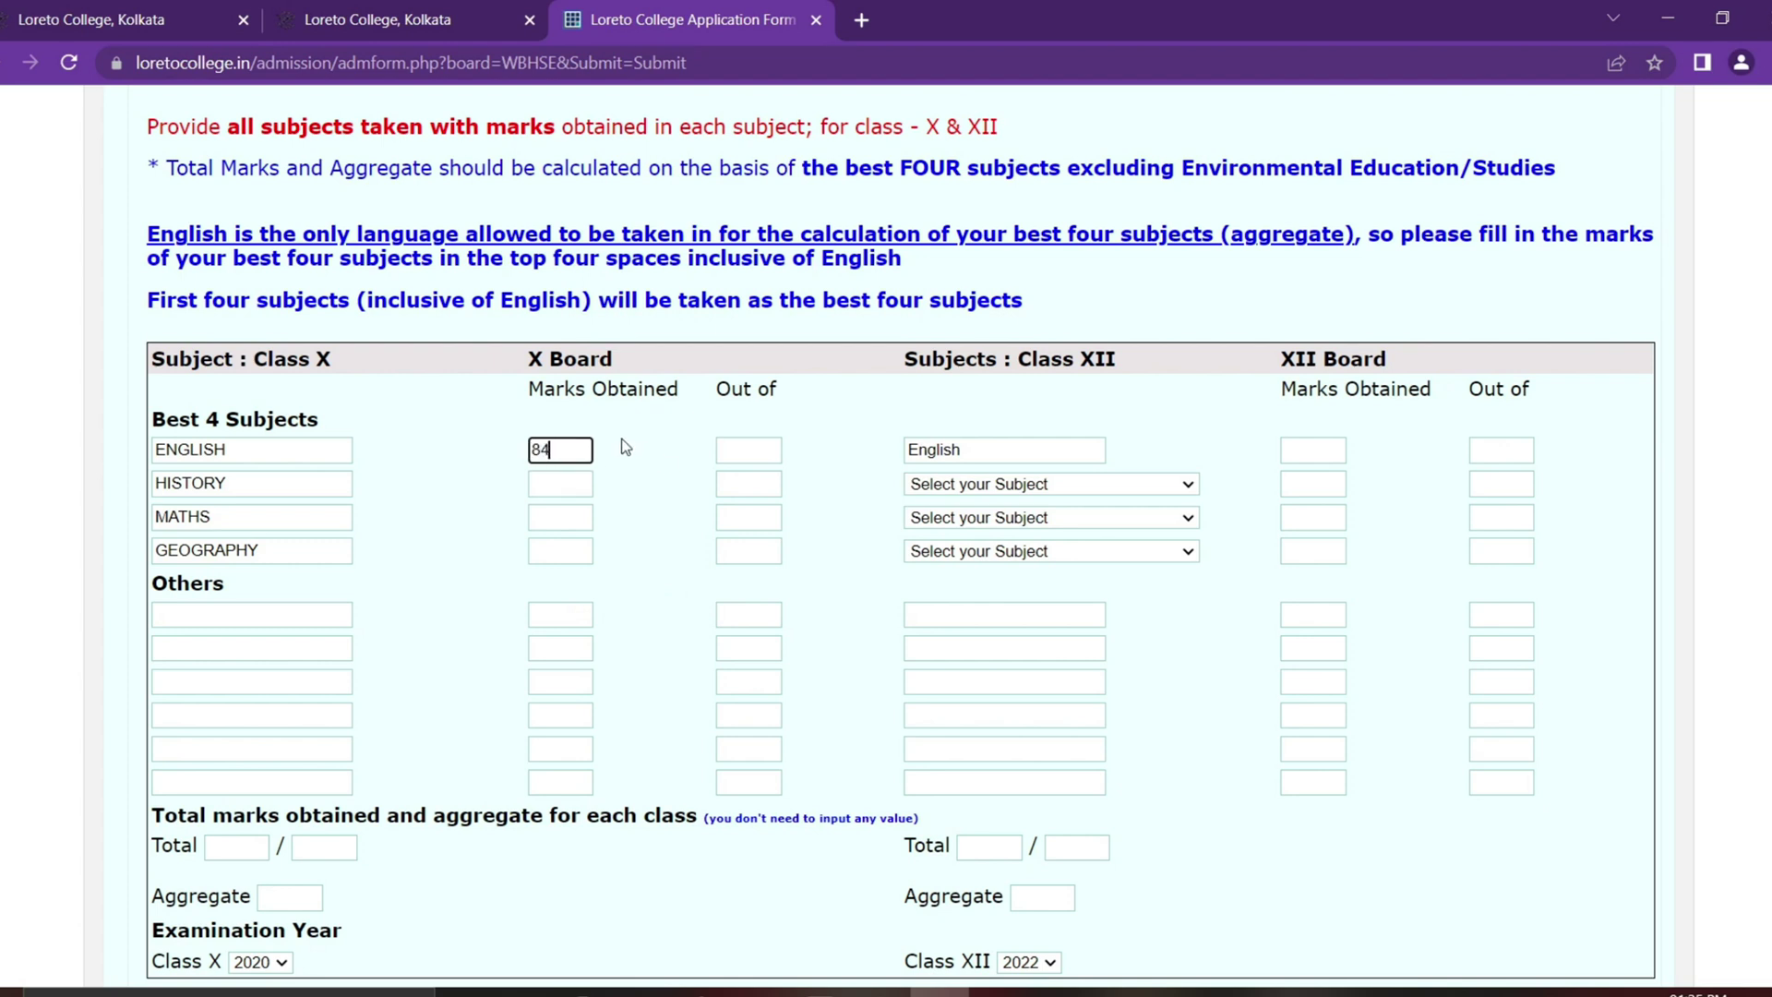
pyautogui.click(560, 491)
pyautogui.write('82')
pyautogui.click(574, 522)
pyautogui.write('98')
pyautogui.click(578, 553)
pyautogui.write('72')
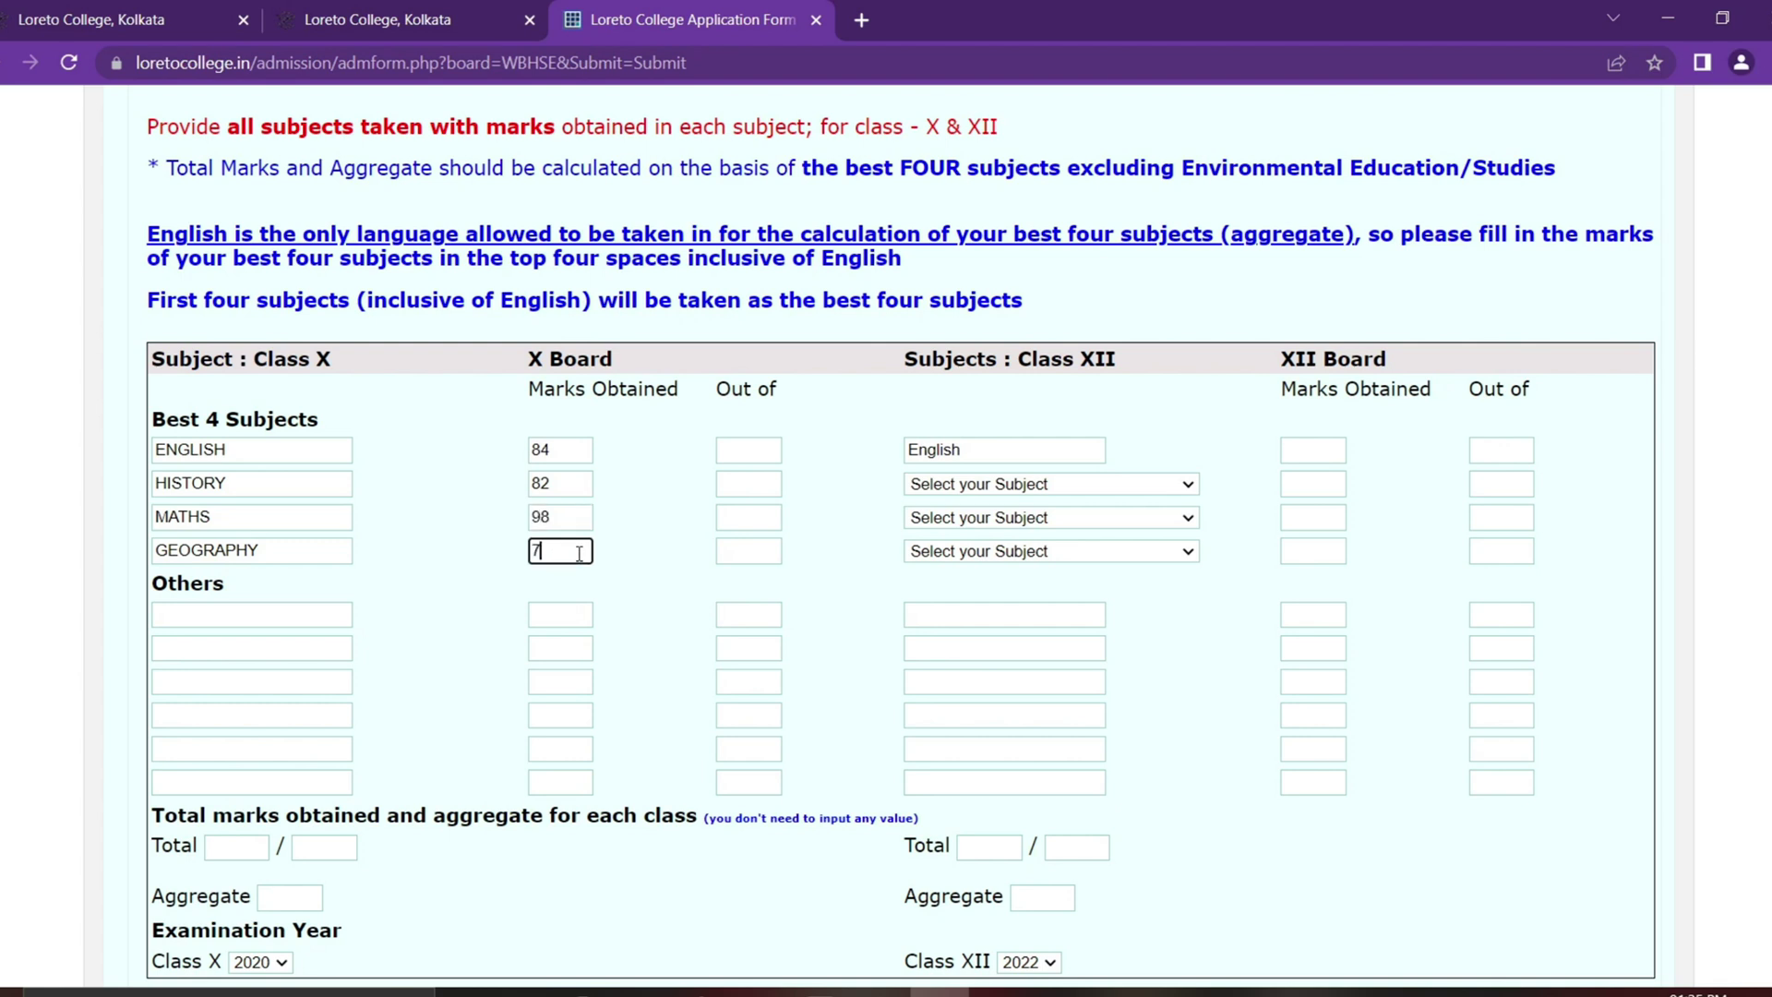
# Step: Set 100 as the maximum marks for each of the four Class X subjects
pyautogui.click(760, 451)
pyautogui.write('100')
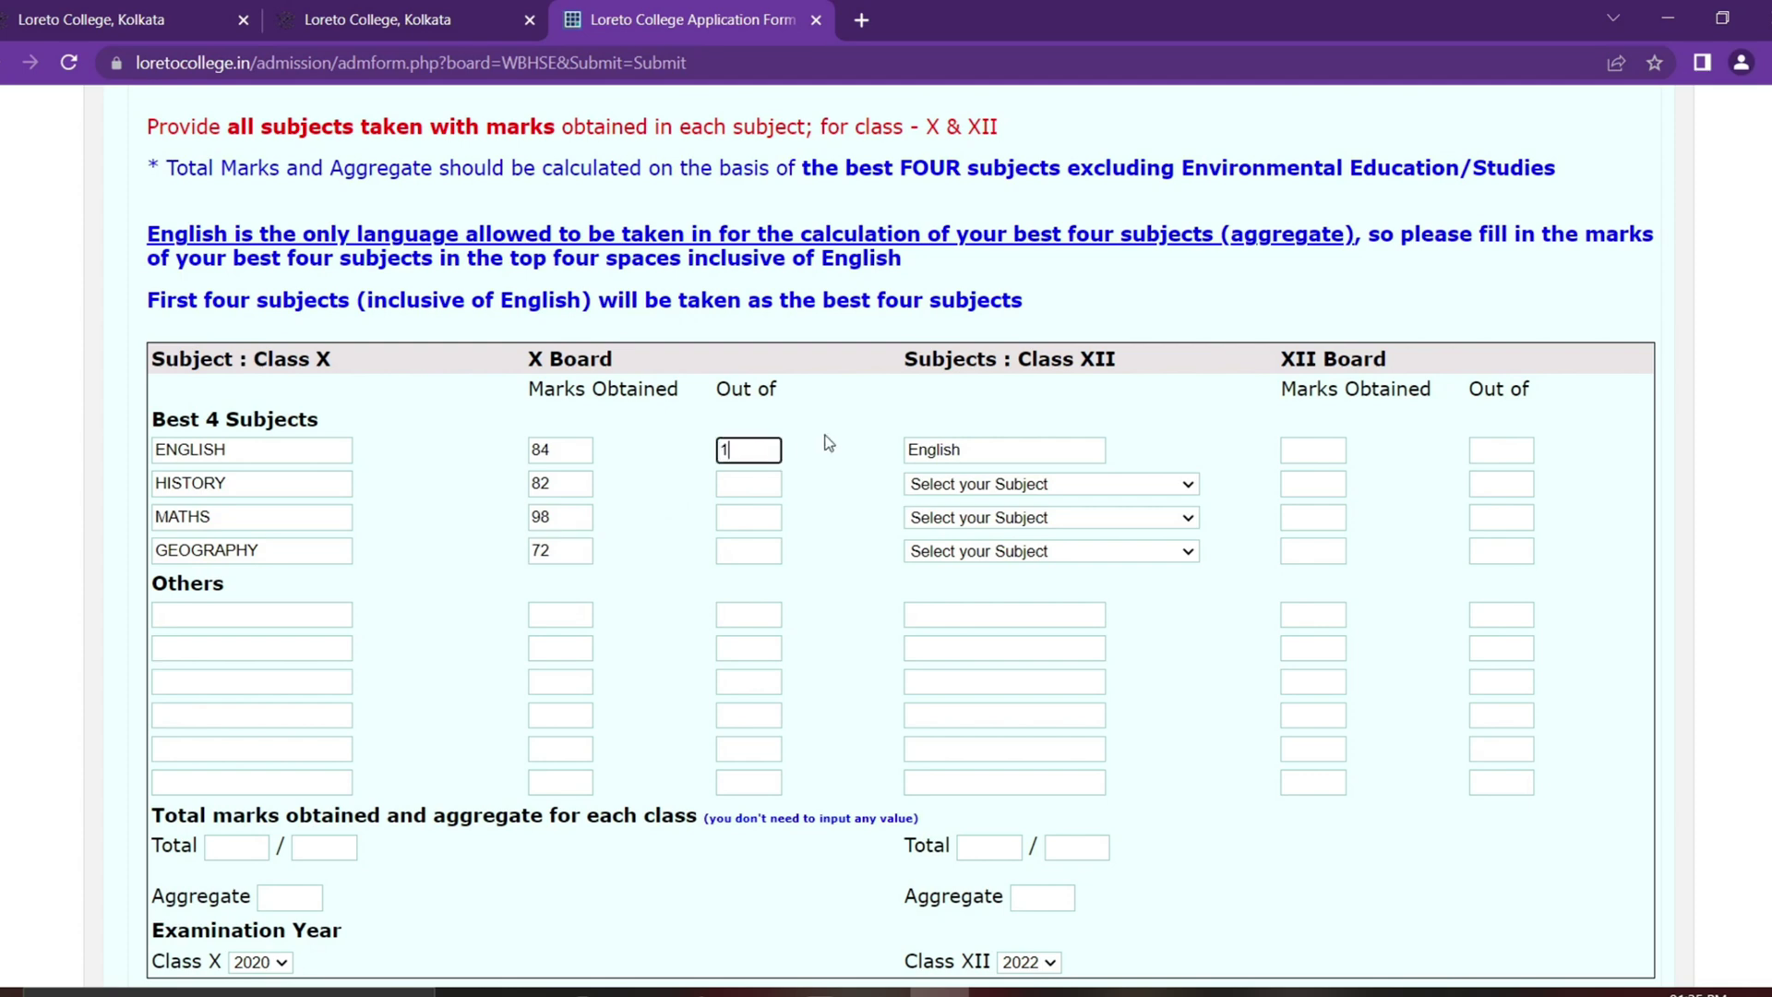
pyautogui.click(754, 485)
pyautogui.write('100')
pyautogui.click(752, 517)
pyautogui.write('100')
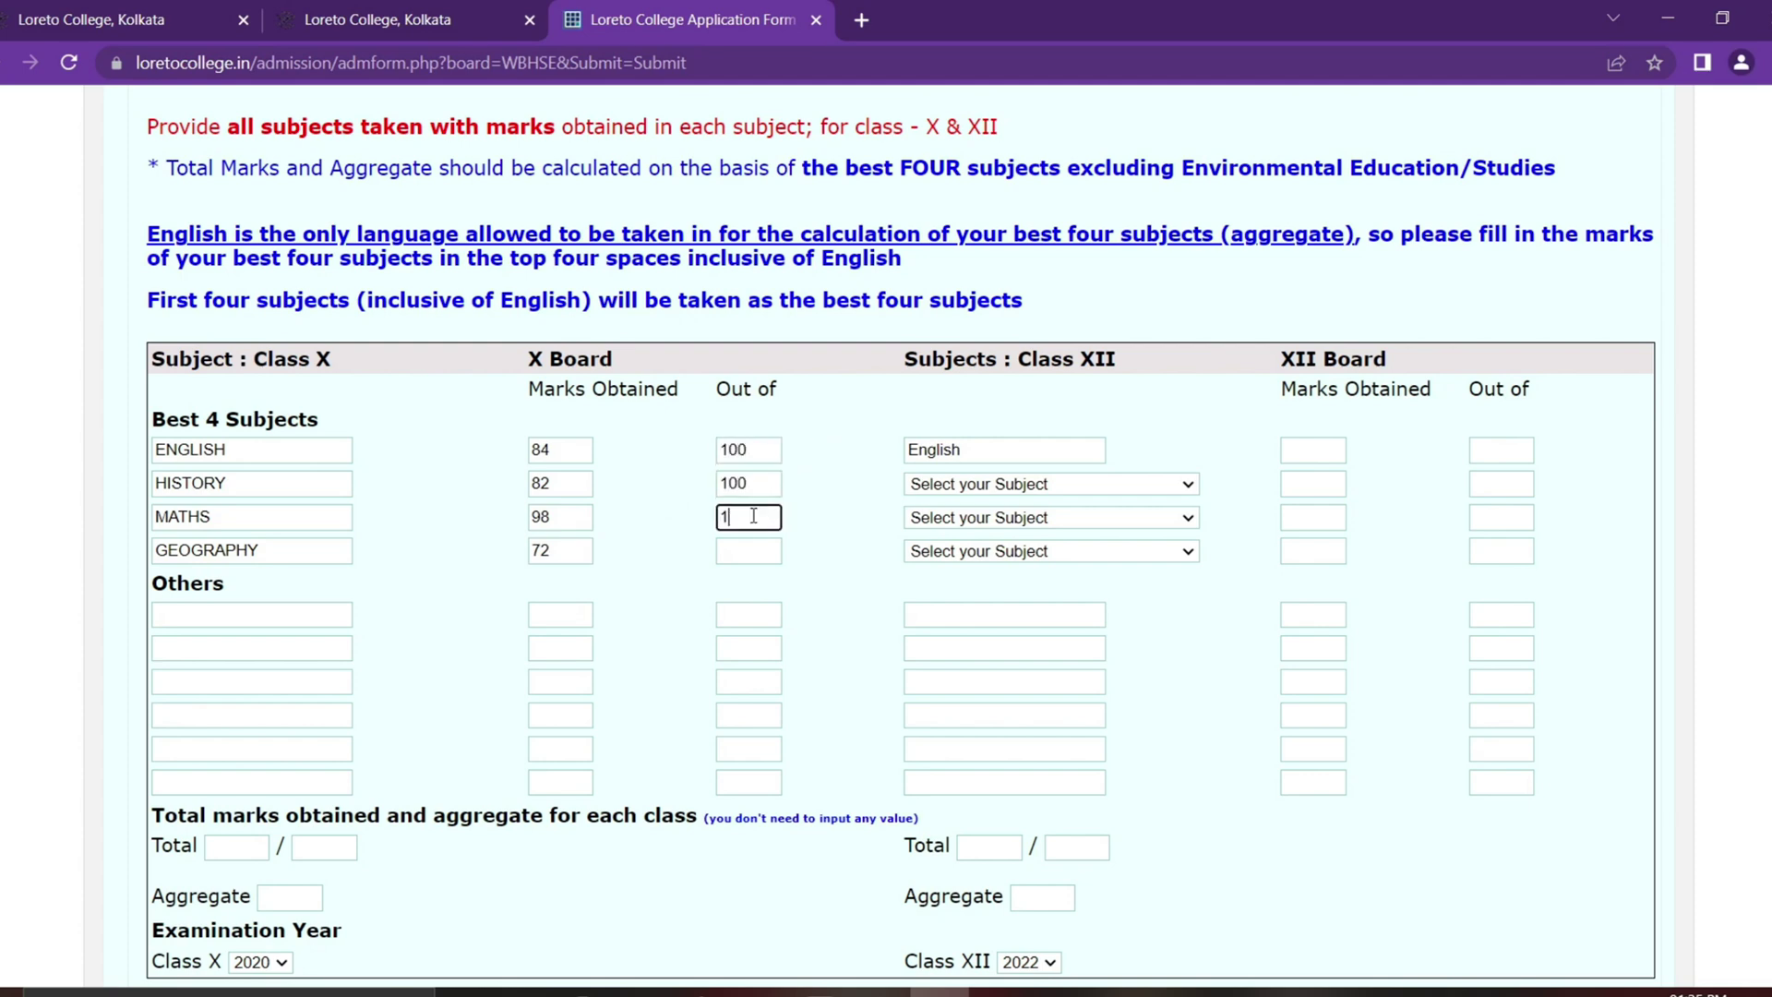
pyautogui.click(750, 551)
pyautogui.write('100')
pyautogui.scroll(-1, 842, 490)
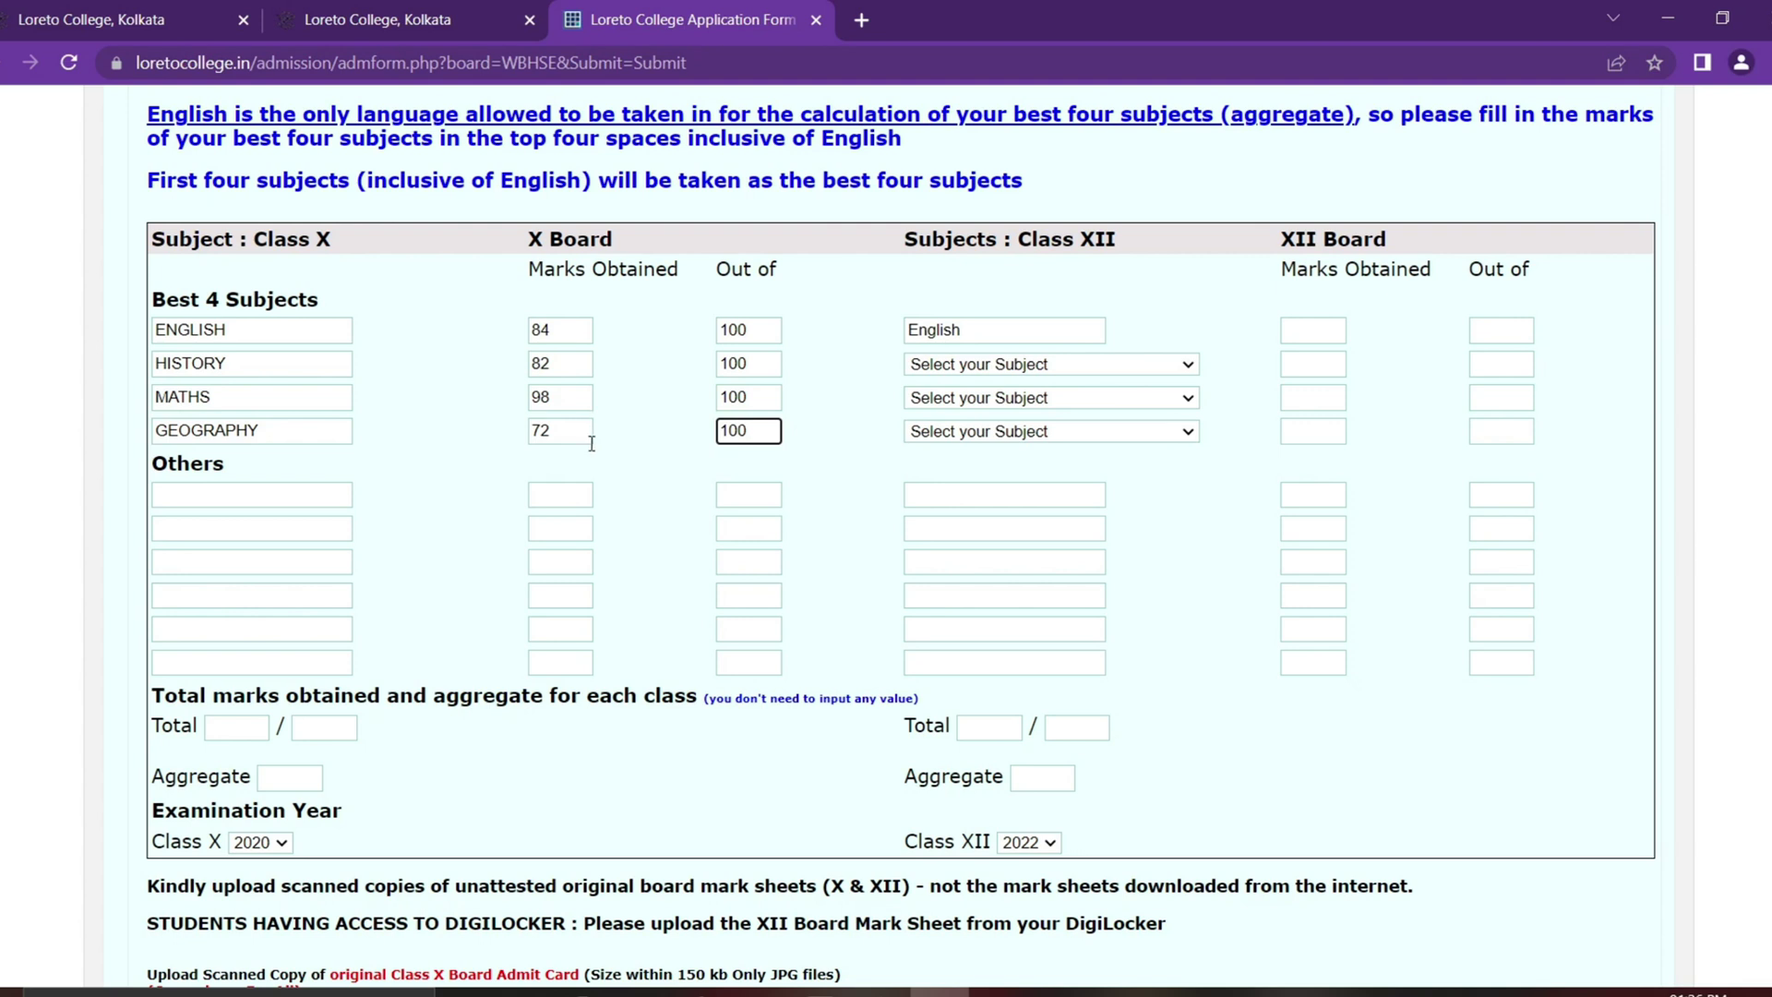
# Step: Choose Political Science, Psychology and Economics as the second to fourth Class XII subjects
pyautogui.click(286, 503)
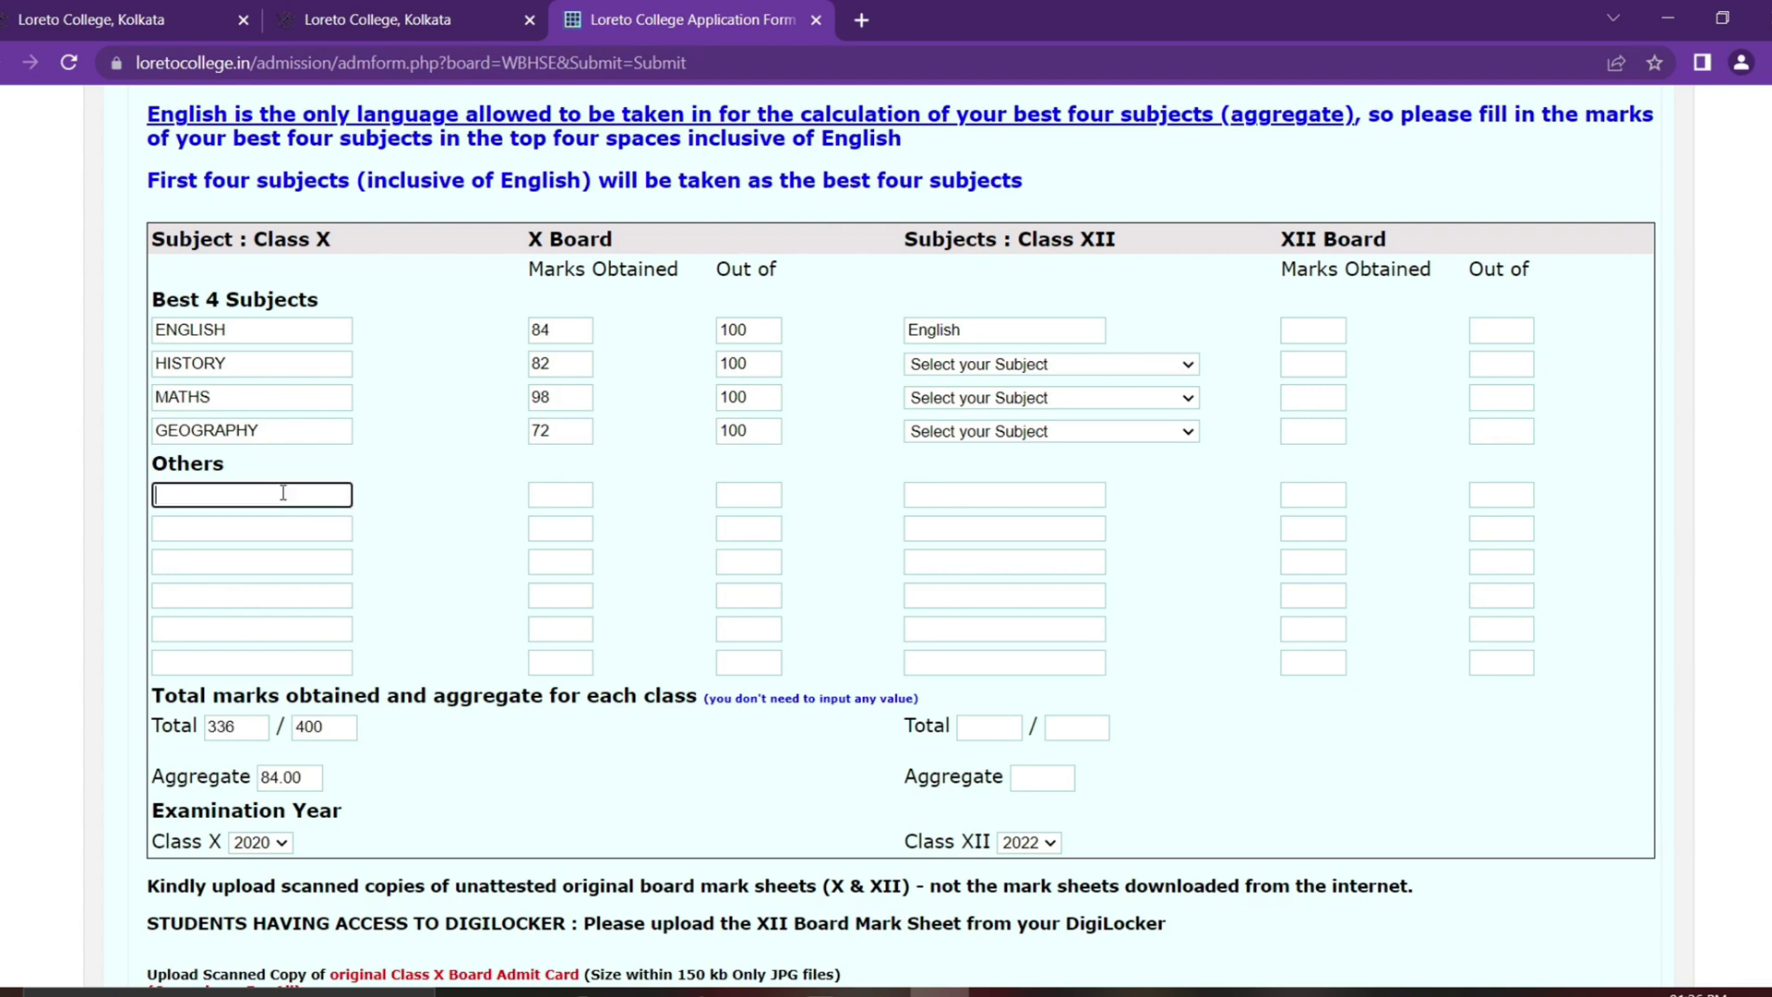
pyautogui.click(261, 531)
pyautogui.click(261, 503)
pyautogui.click(1035, 262)
pyautogui.click(1032, 370)
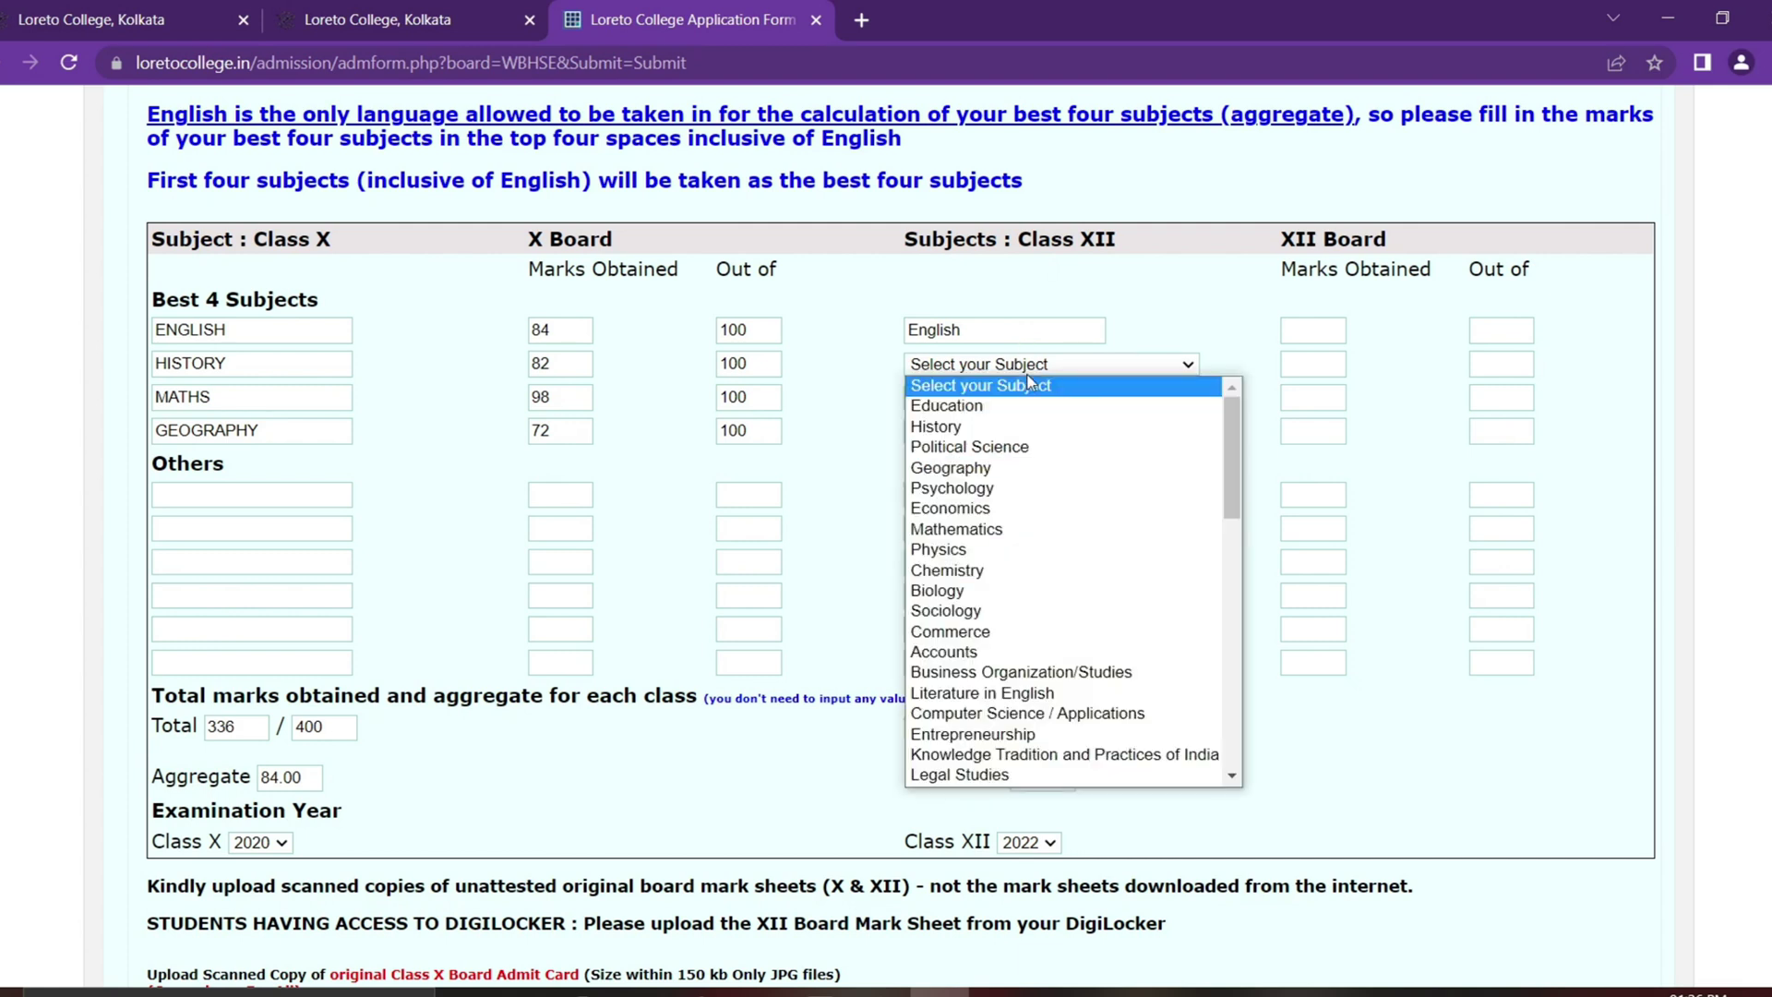
pyautogui.click(1023, 448)
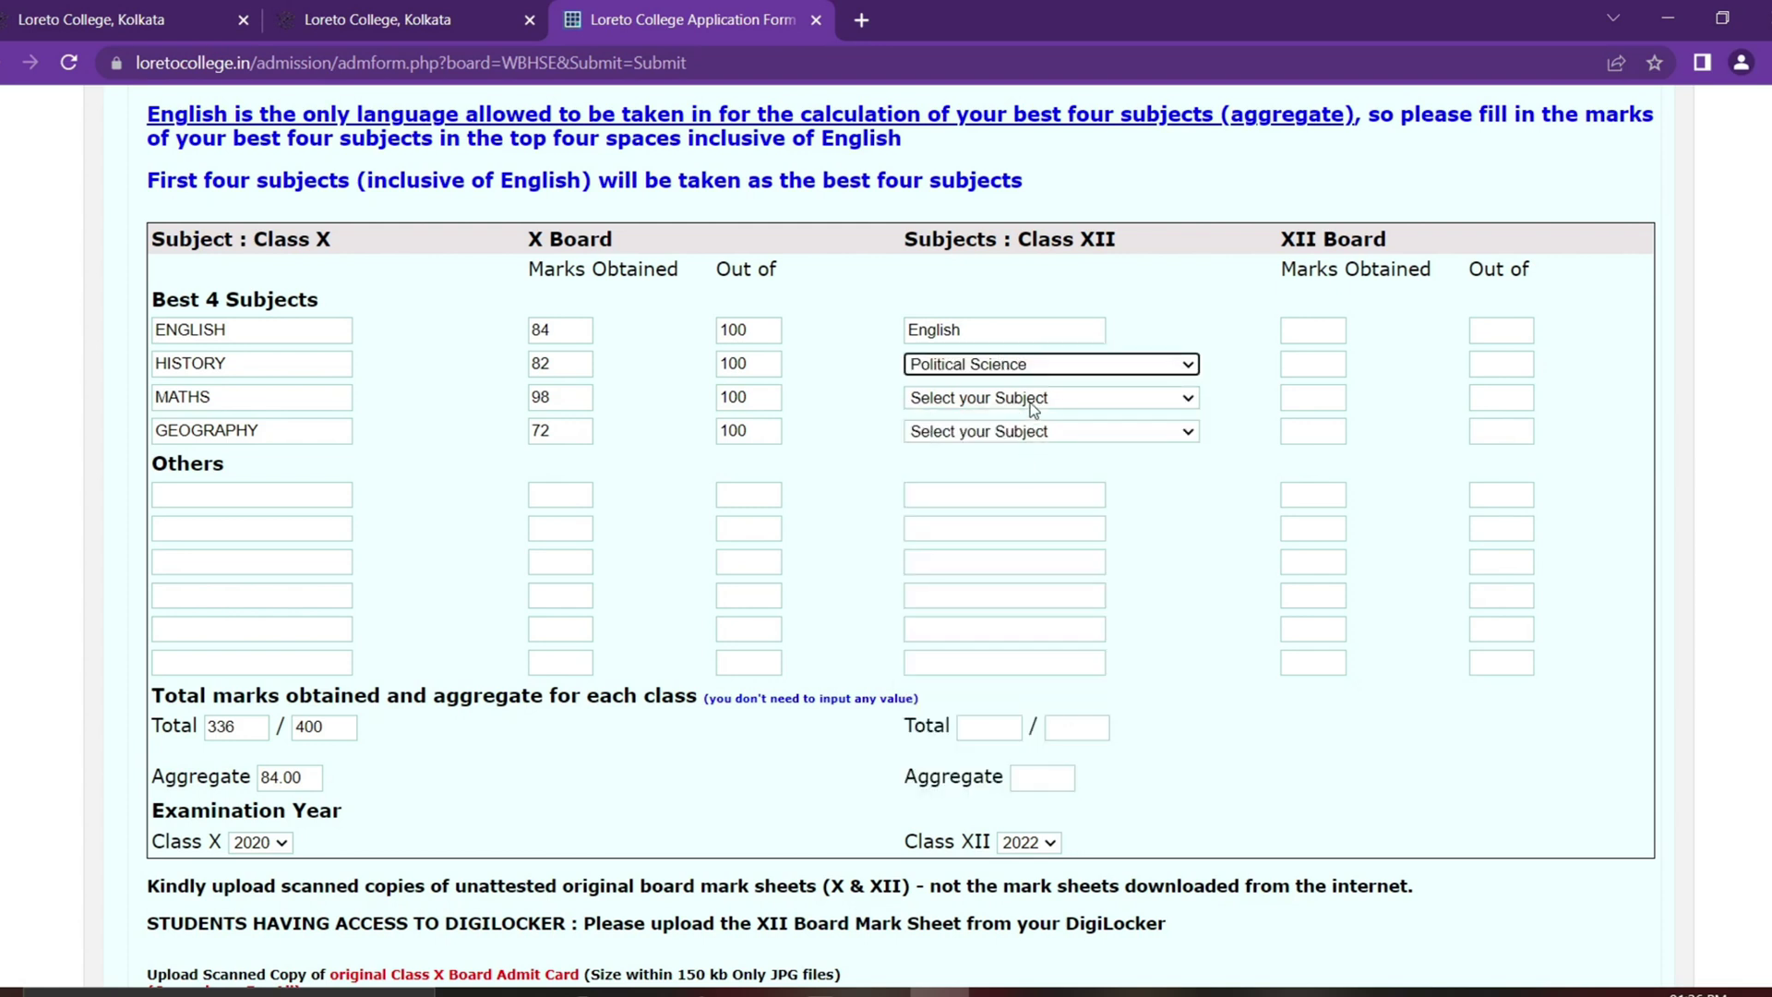
pyautogui.click(1032, 399)
pyautogui.click(1014, 501)
pyautogui.click(1034, 431)
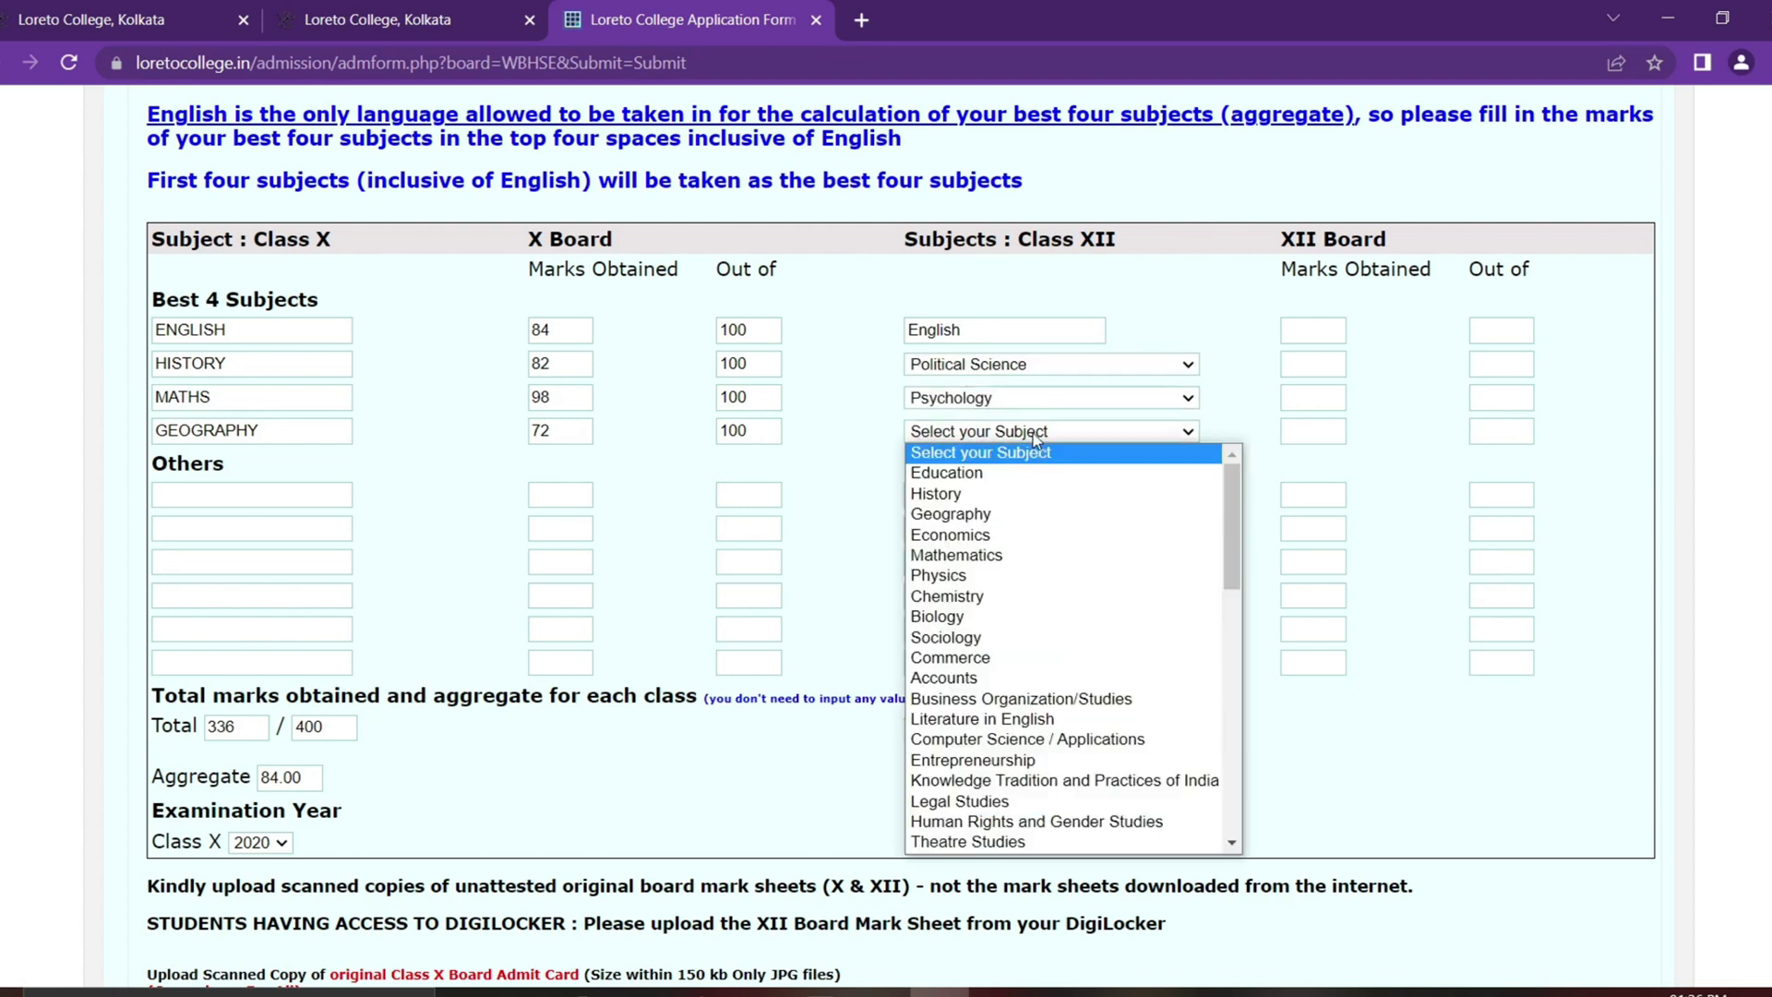
pyautogui.click(1013, 535)
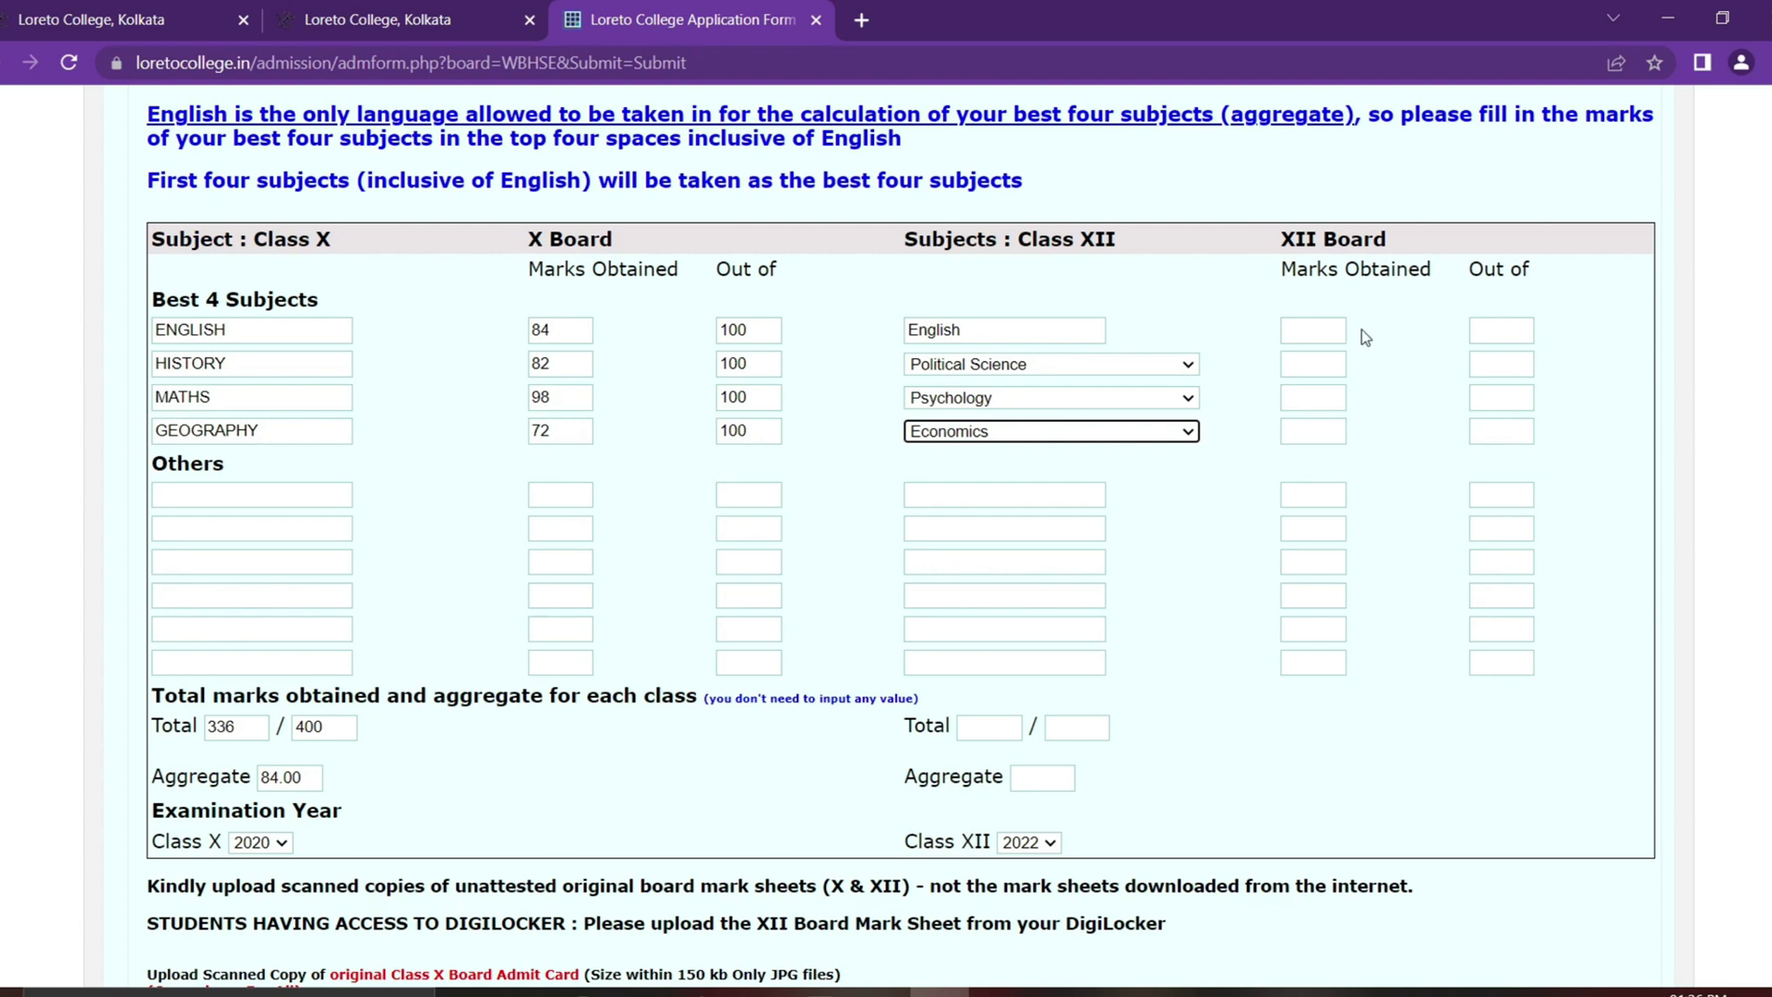
# Step: Enter Class XII marks 98, 92, 89 and 85 for English, Political Science, Psychology, Economics
pyautogui.click(1325, 329)
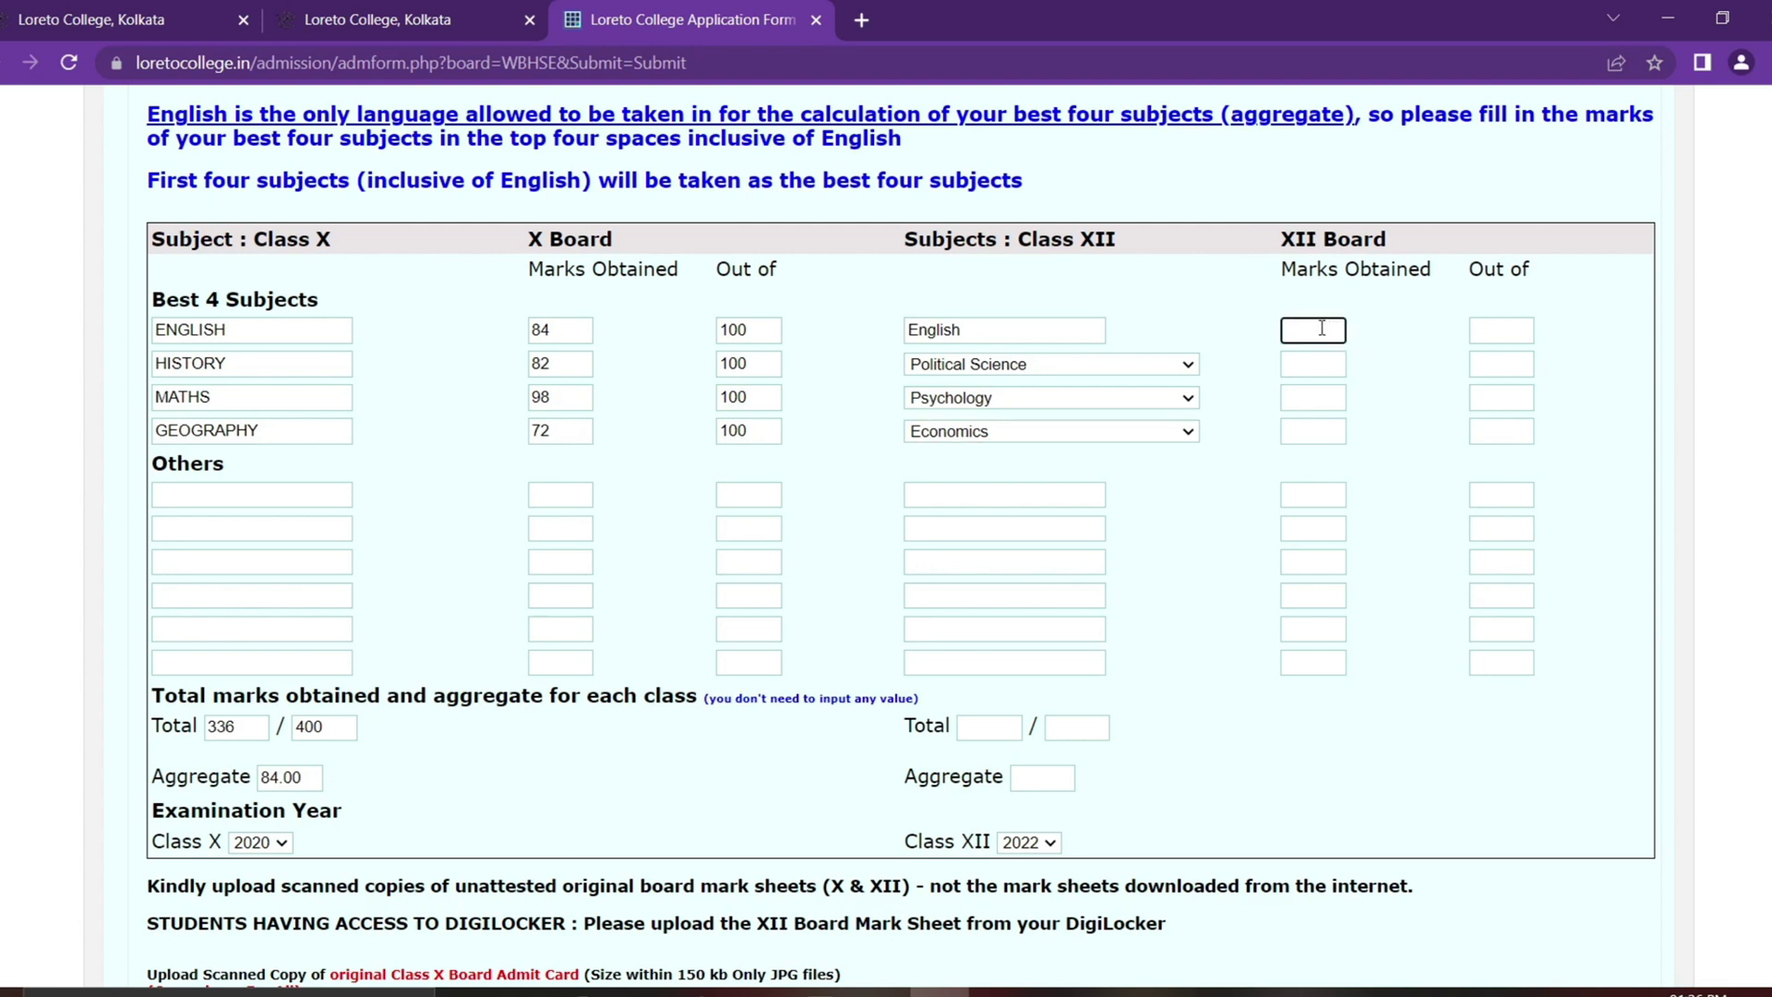
pyautogui.write('98')
pyautogui.click(1312, 360)
pyautogui.write('92')
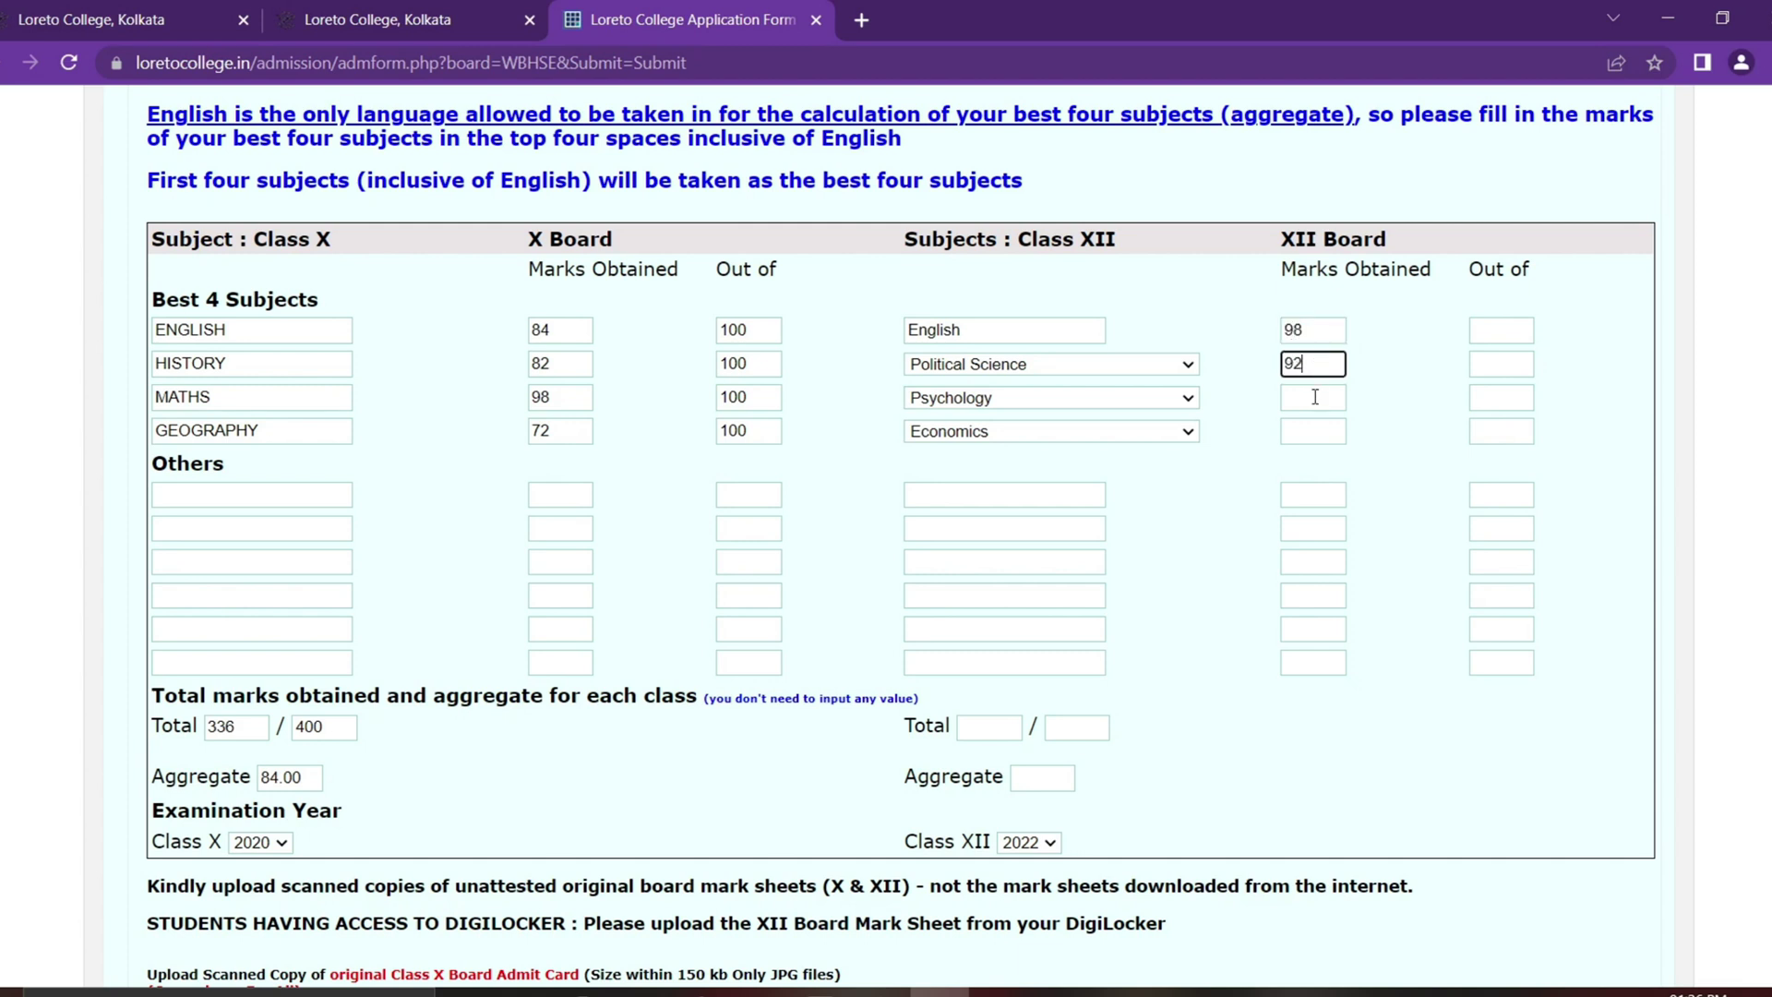
pyautogui.click(1311, 401)
pyautogui.write('89')
pyautogui.click(1329, 435)
pyautogui.write('85')
# Step: Set 100 as the maximum marks for each of the four Class XII subjects
pyautogui.click(1522, 334)
pyautogui.write('100')
pyautogui.click(1510, 367)
pyautogui.write('100')
pyautogui.click(1509, 398)
pyautogui.write('100')
pyautogui.click(1509, 432)
pyautogui.write('100')
pyautogui.scroll(-1, 1558, 373)
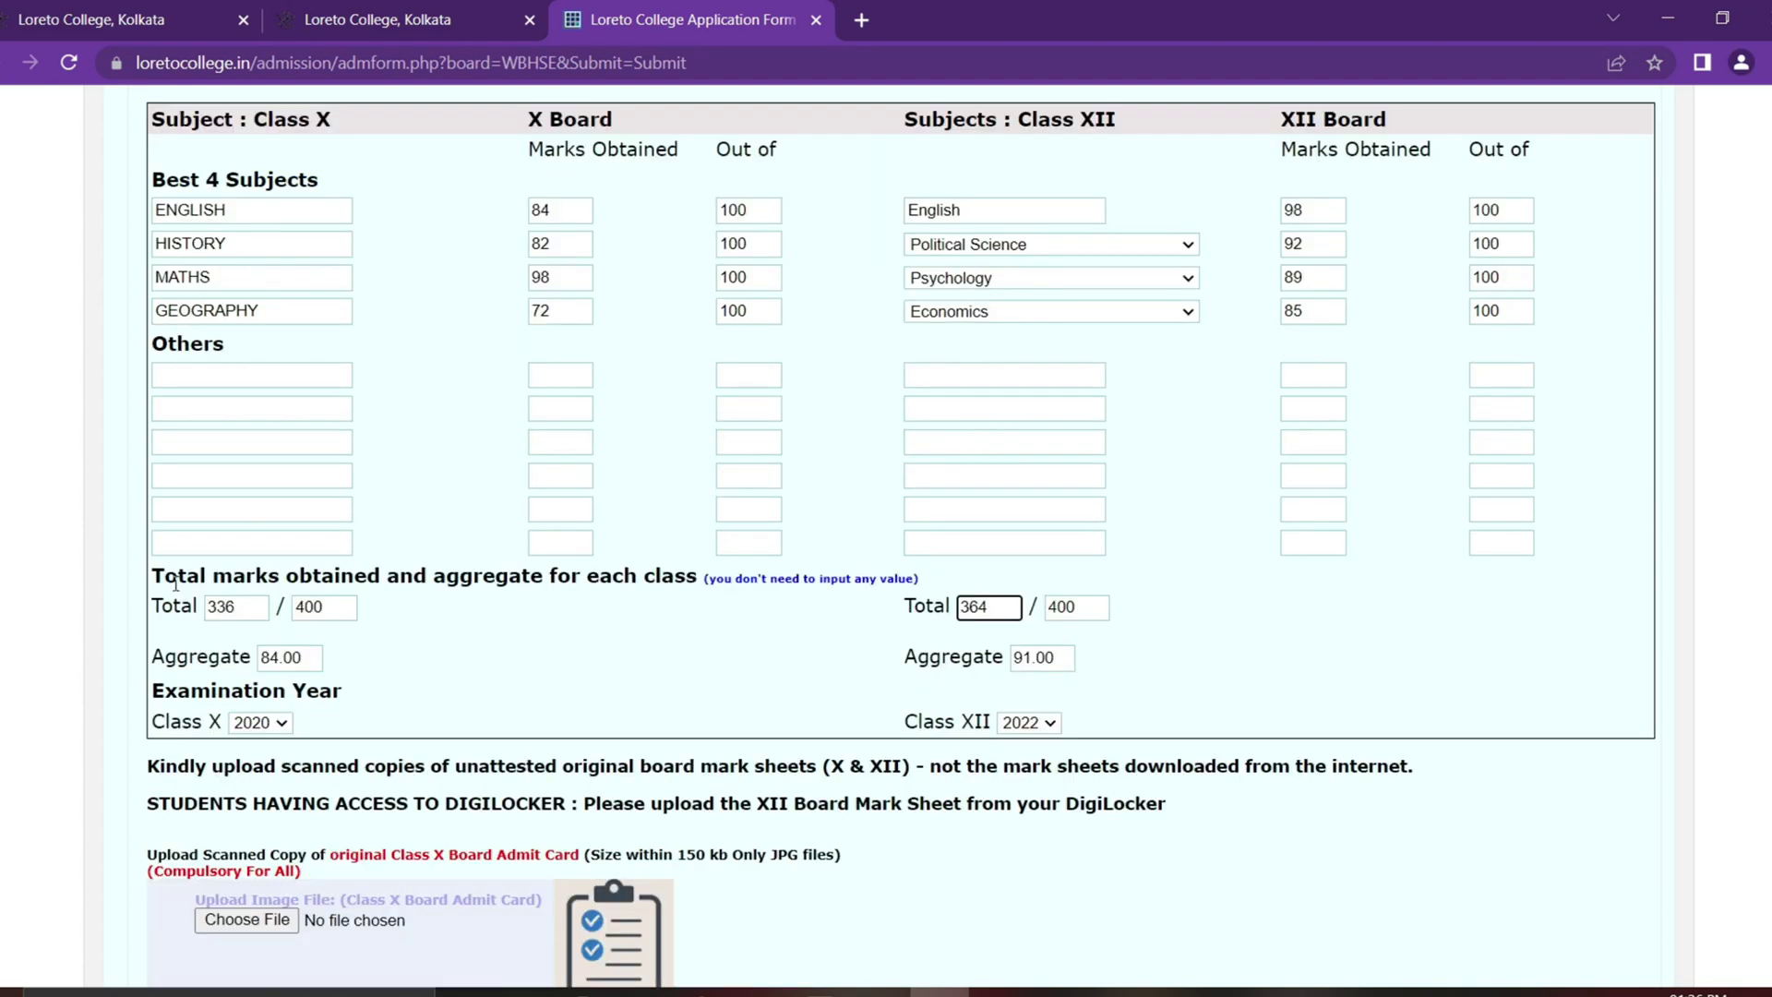
pyautogui.moveTo(178, 577); pyautogui.dragTo(703, 582)
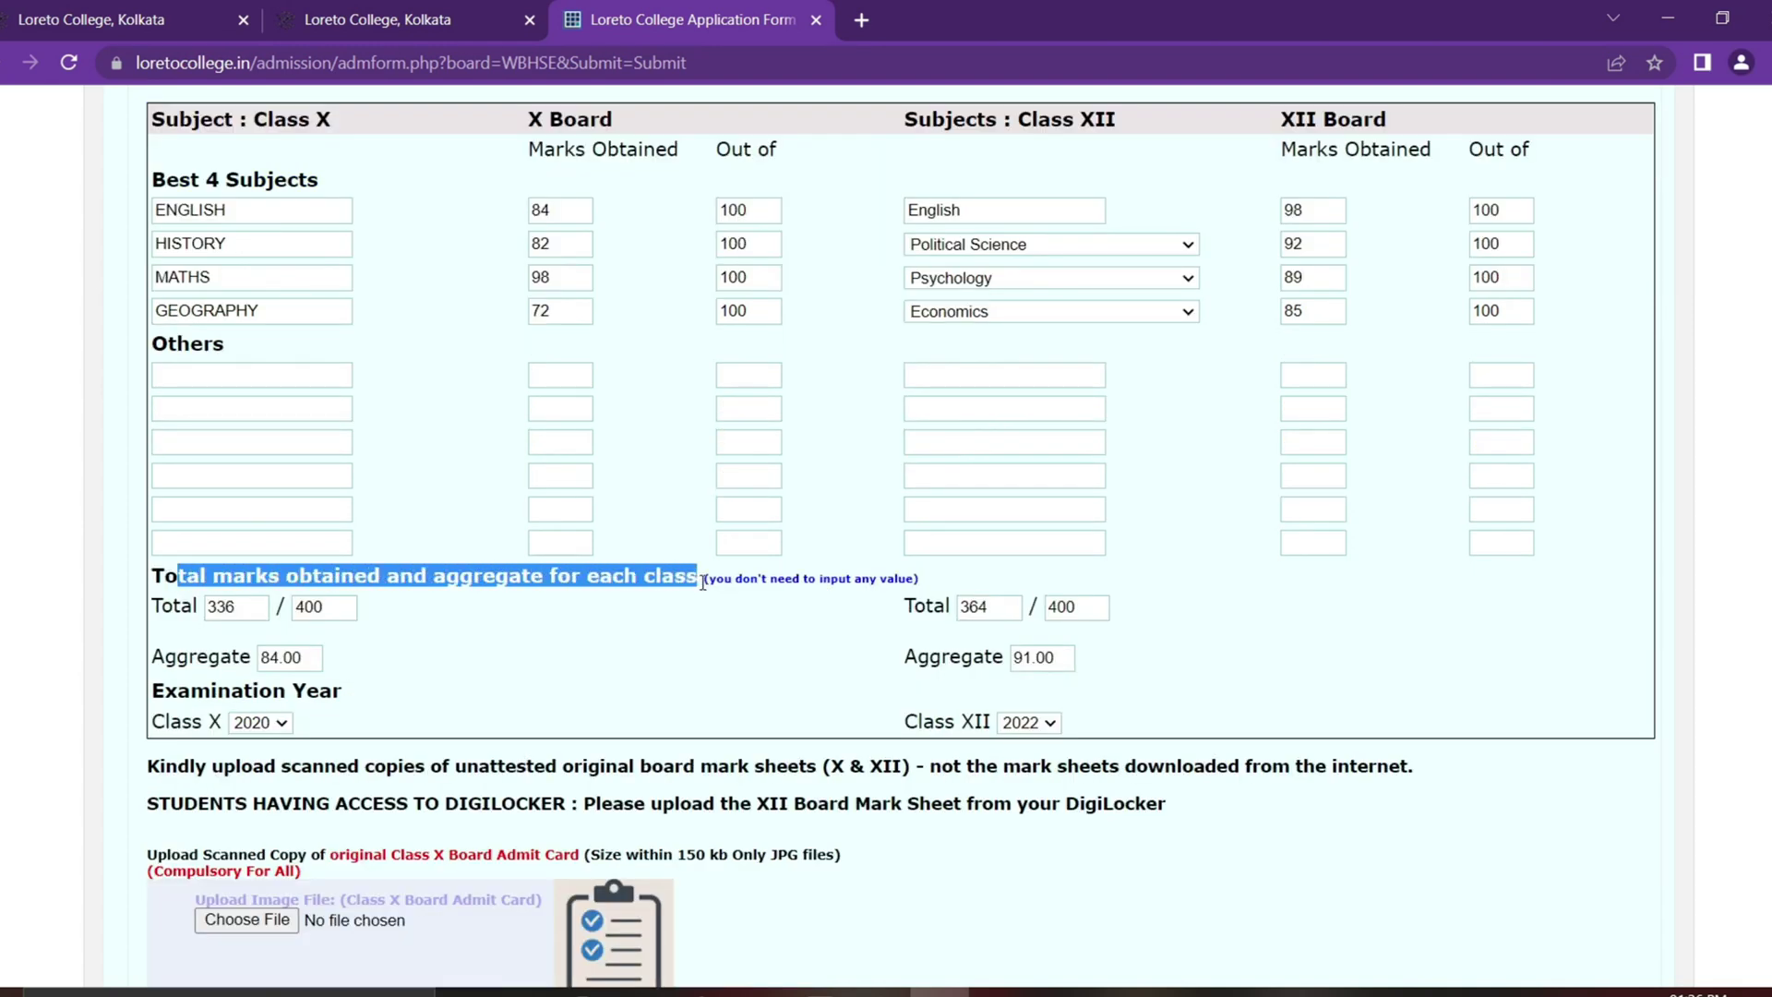
pyautogui.click(219, 616)
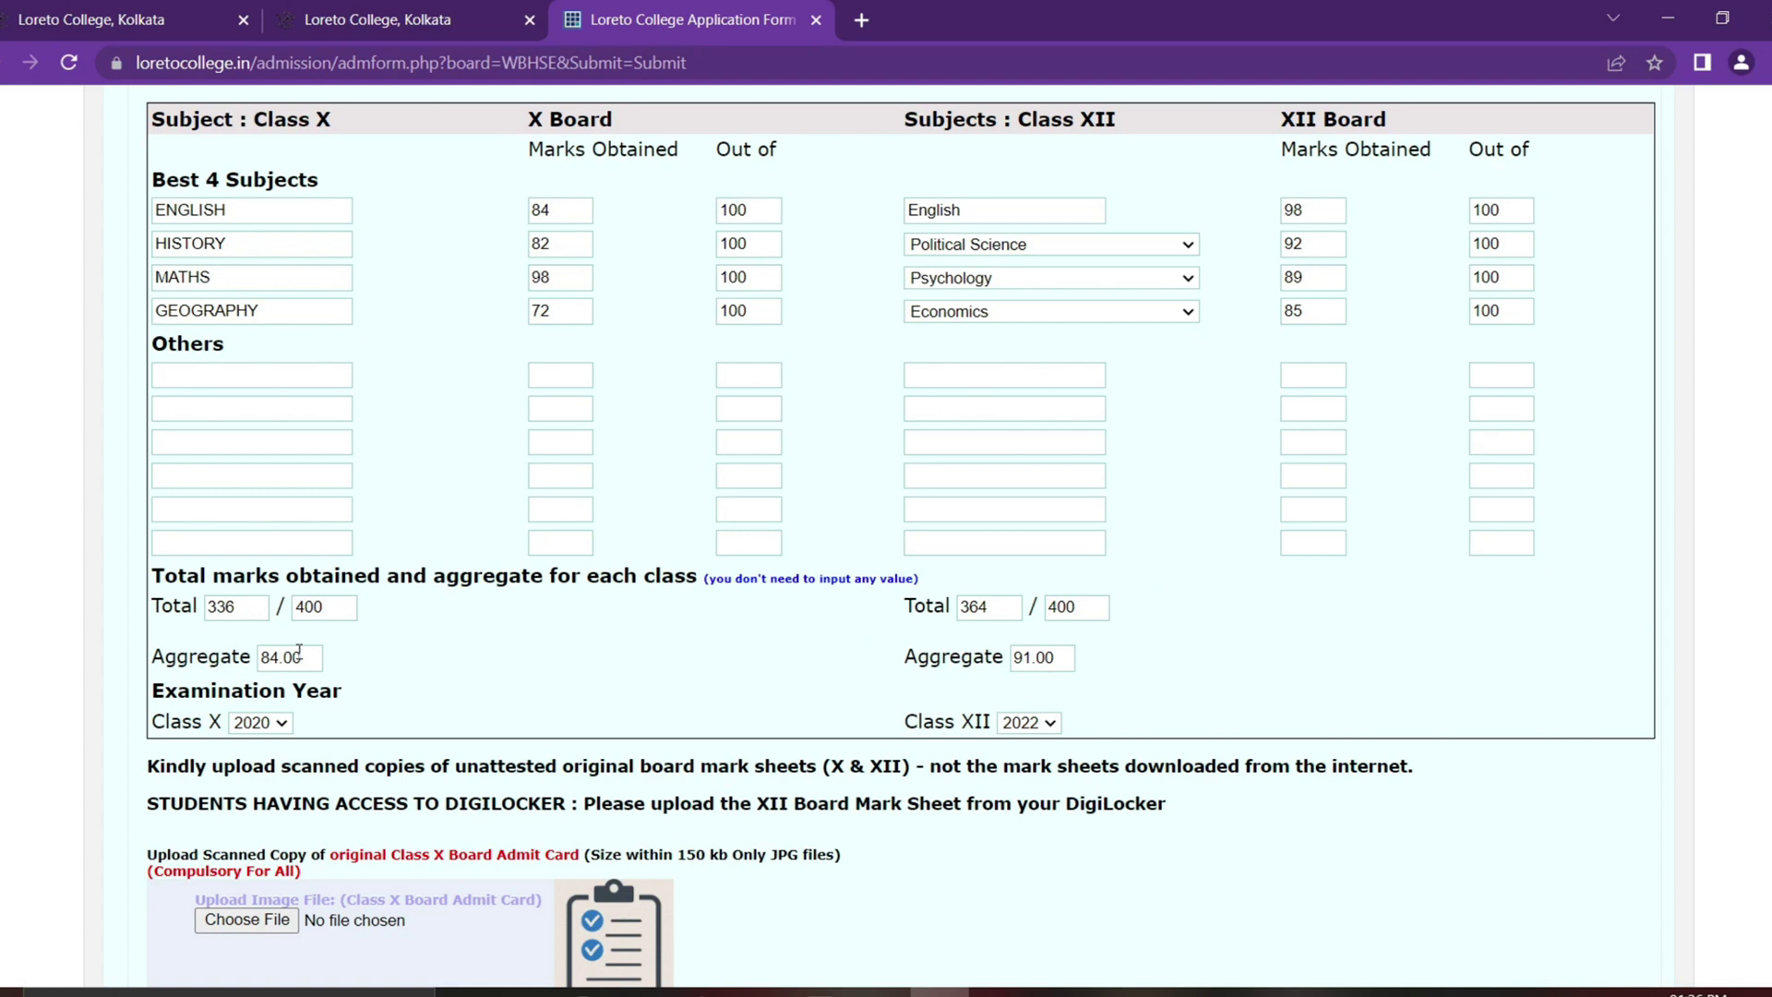
pyautogui.doubleClick(1055, 656)
pyautogui.click(781, 661)
pyautogui.click(1100, 611)
pyautogui.click(1060, 658)
pyautogui.scroll(-1, 1163, 608)
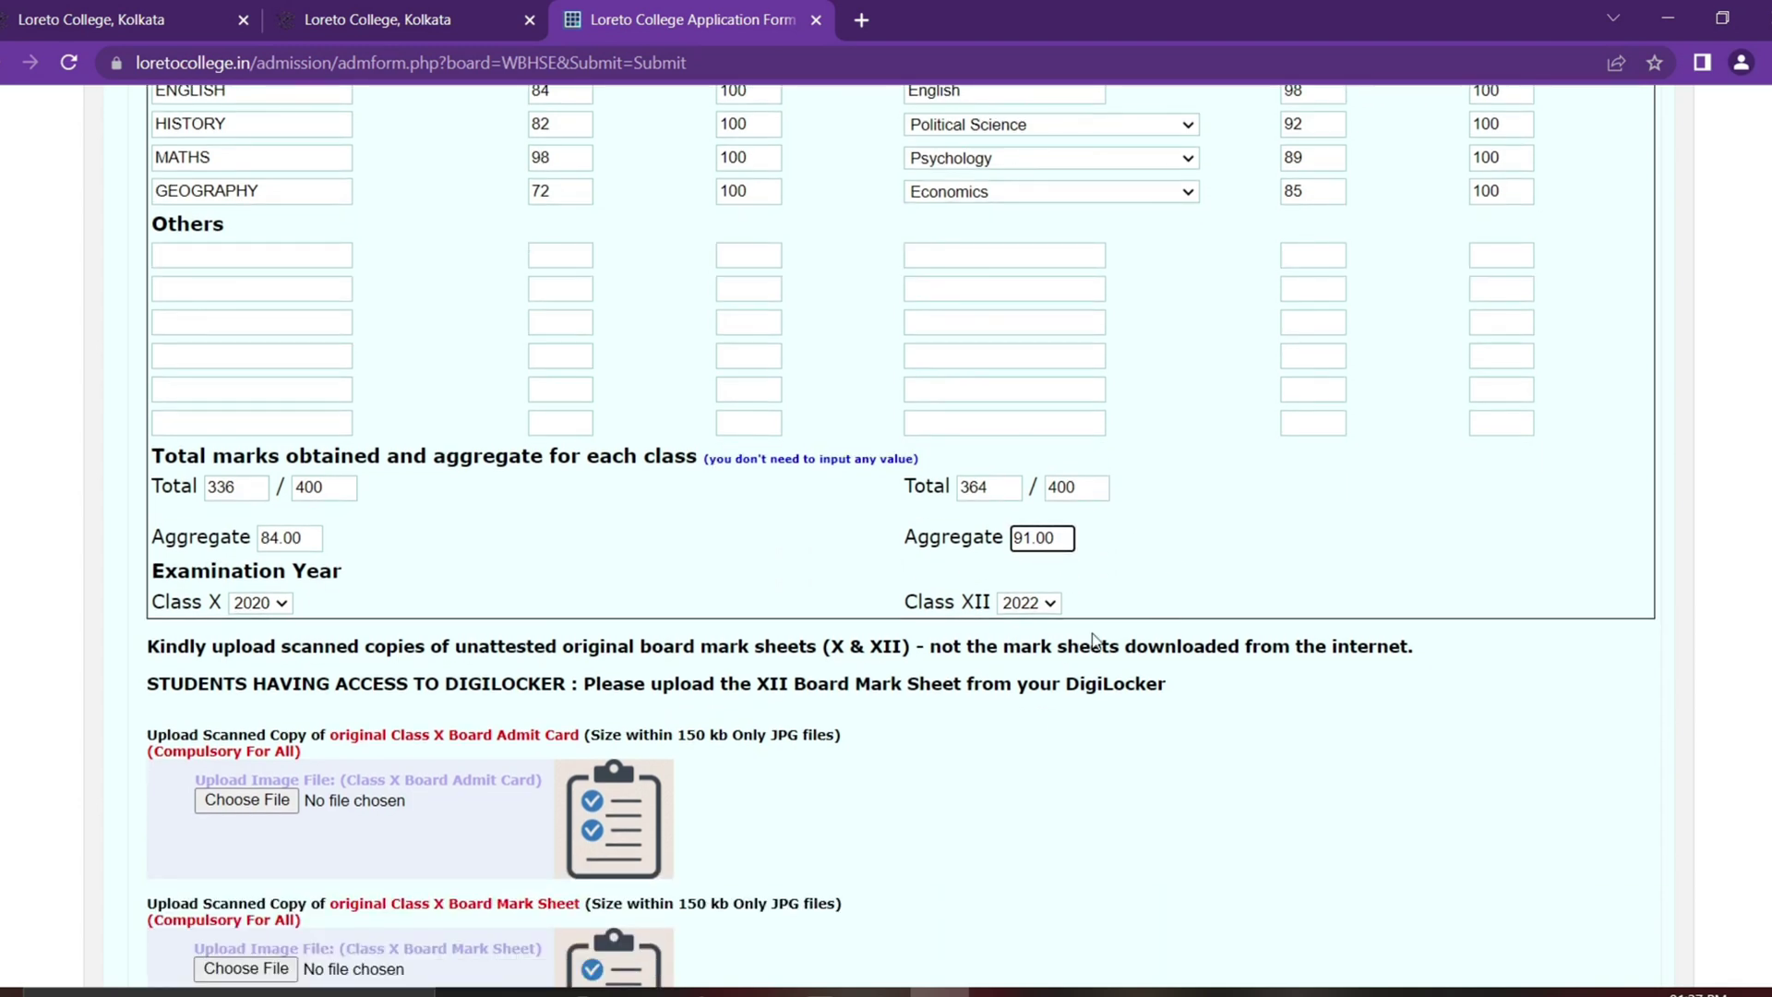
pyautogui.click(268, 604)
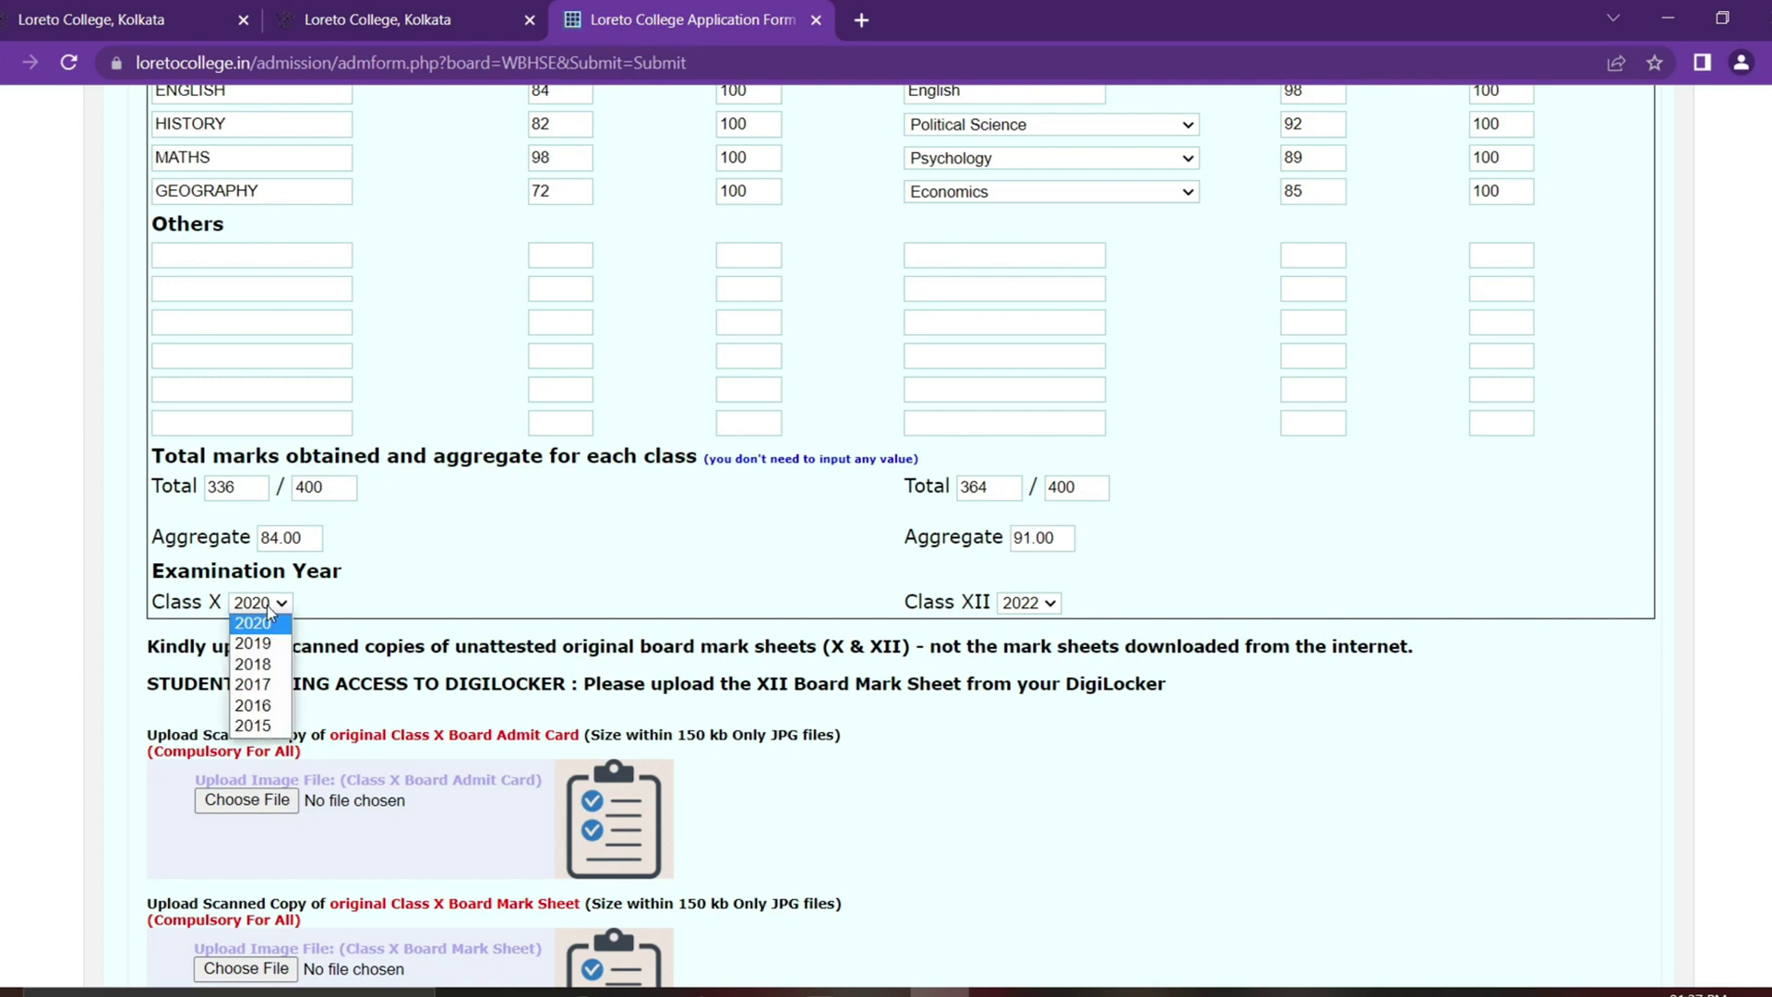
pyautogui.click(1030, 602)
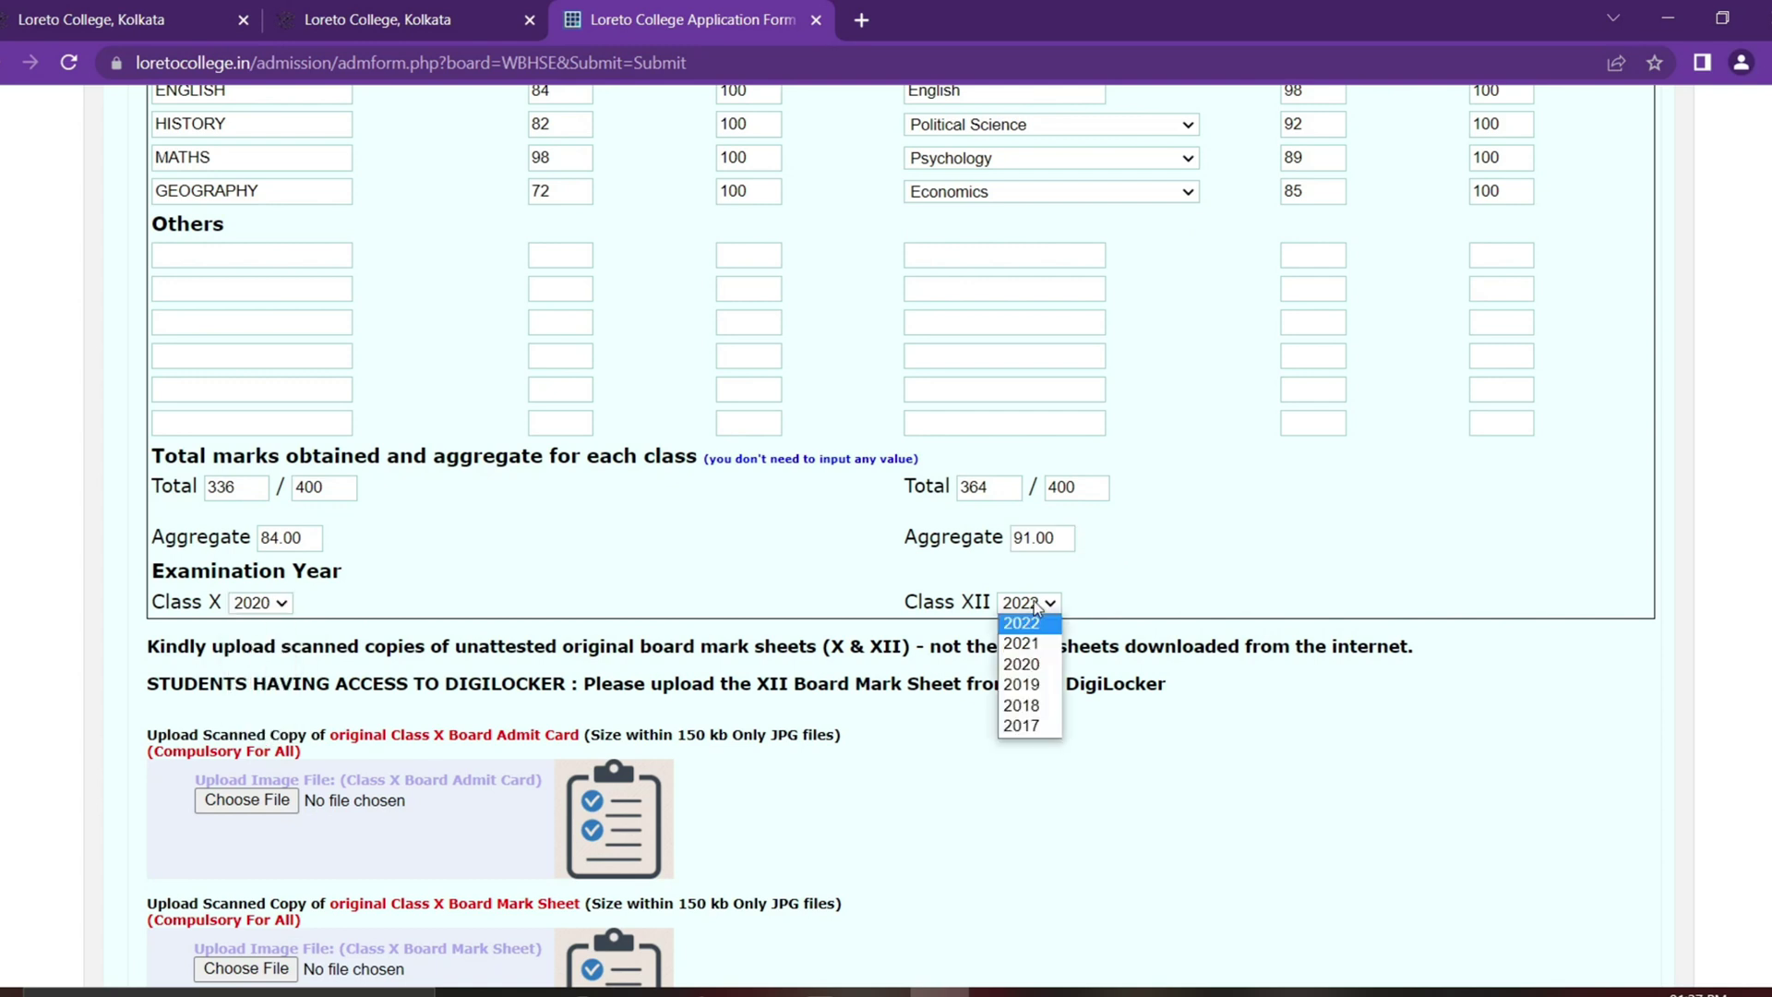
pyautogui.click(1232, 537)
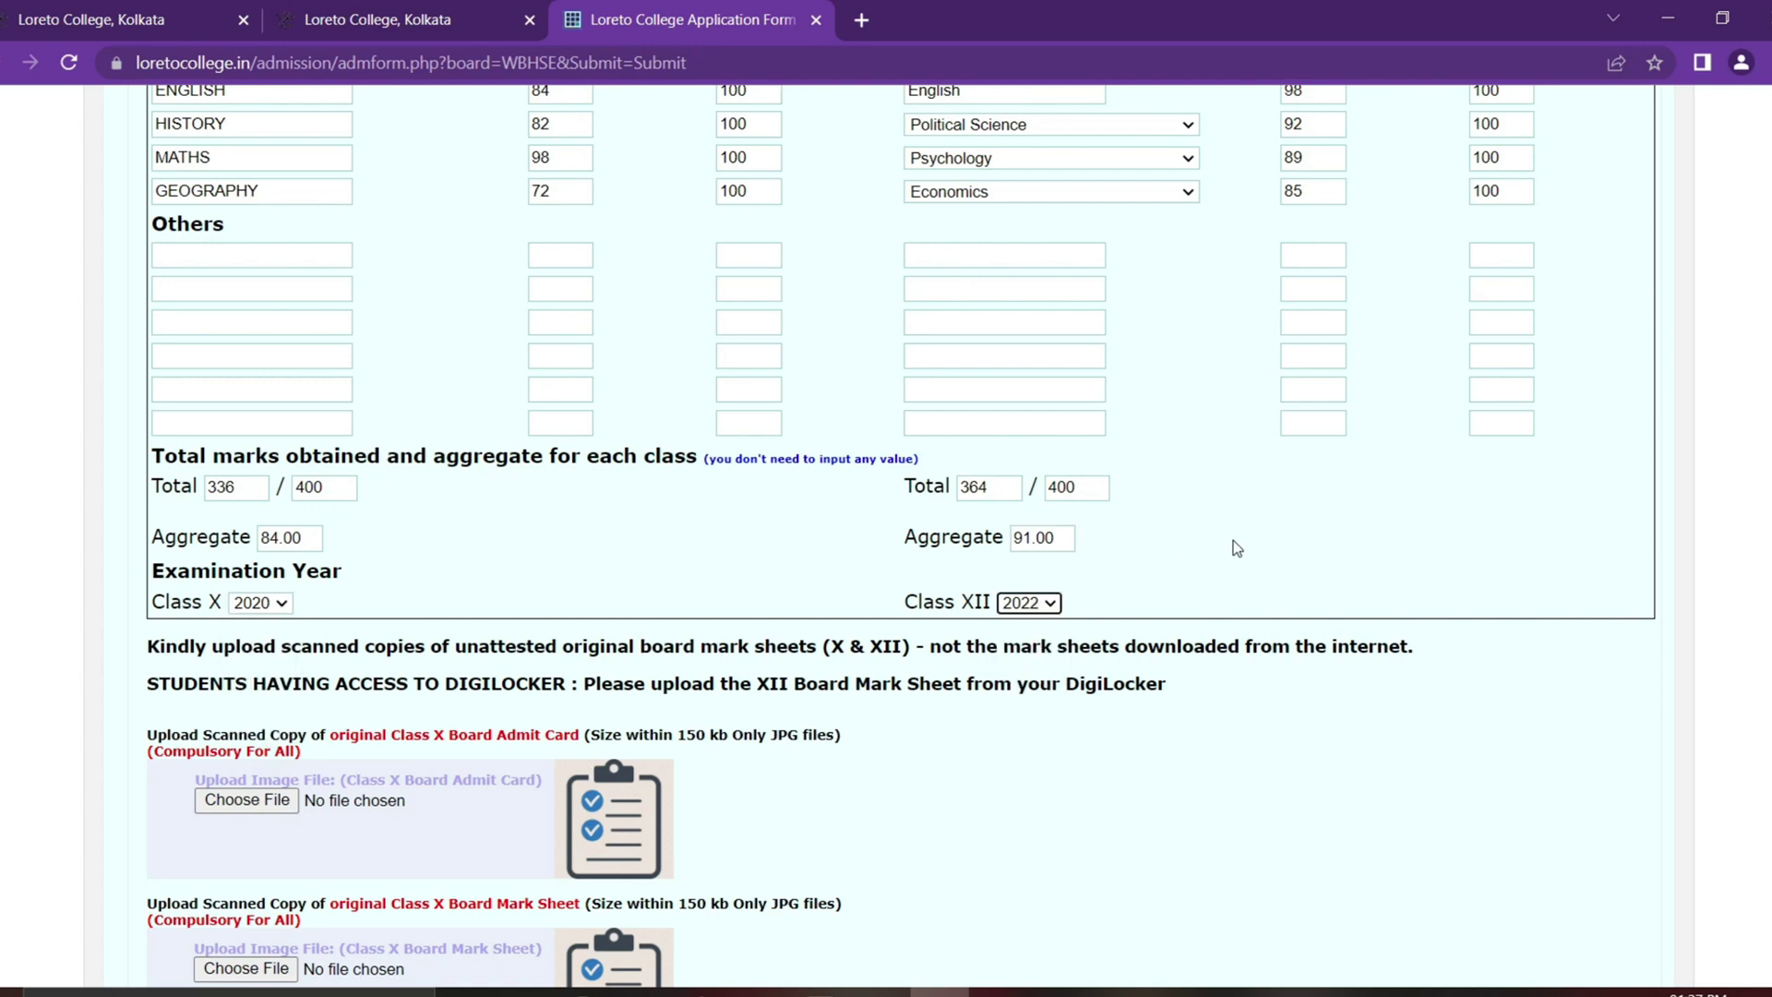
pyautogui.scroll(-2, 1232, 537)
pyautogui.scroll(-1, 1053, 594)
pyautogui.moveTo(157, 403); pyautogui.dragTo(1339, 431)
pyautogui.click(960, 424)
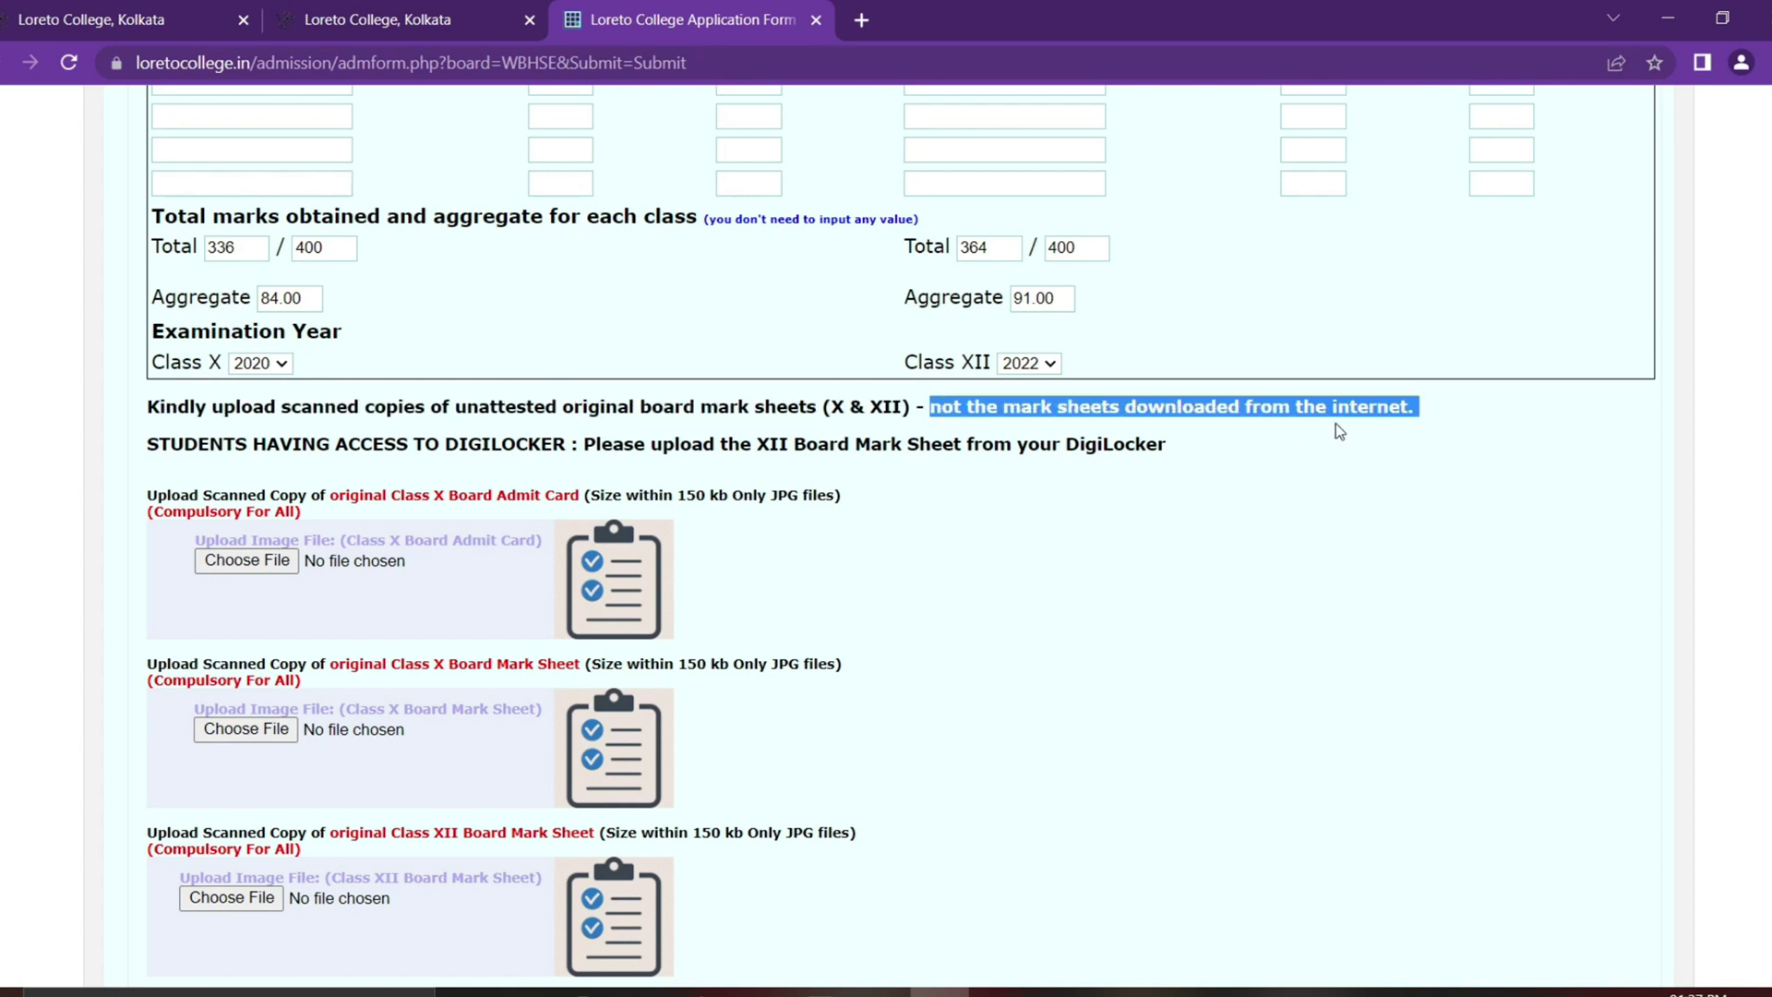
pyautogui.click(1399, 445)
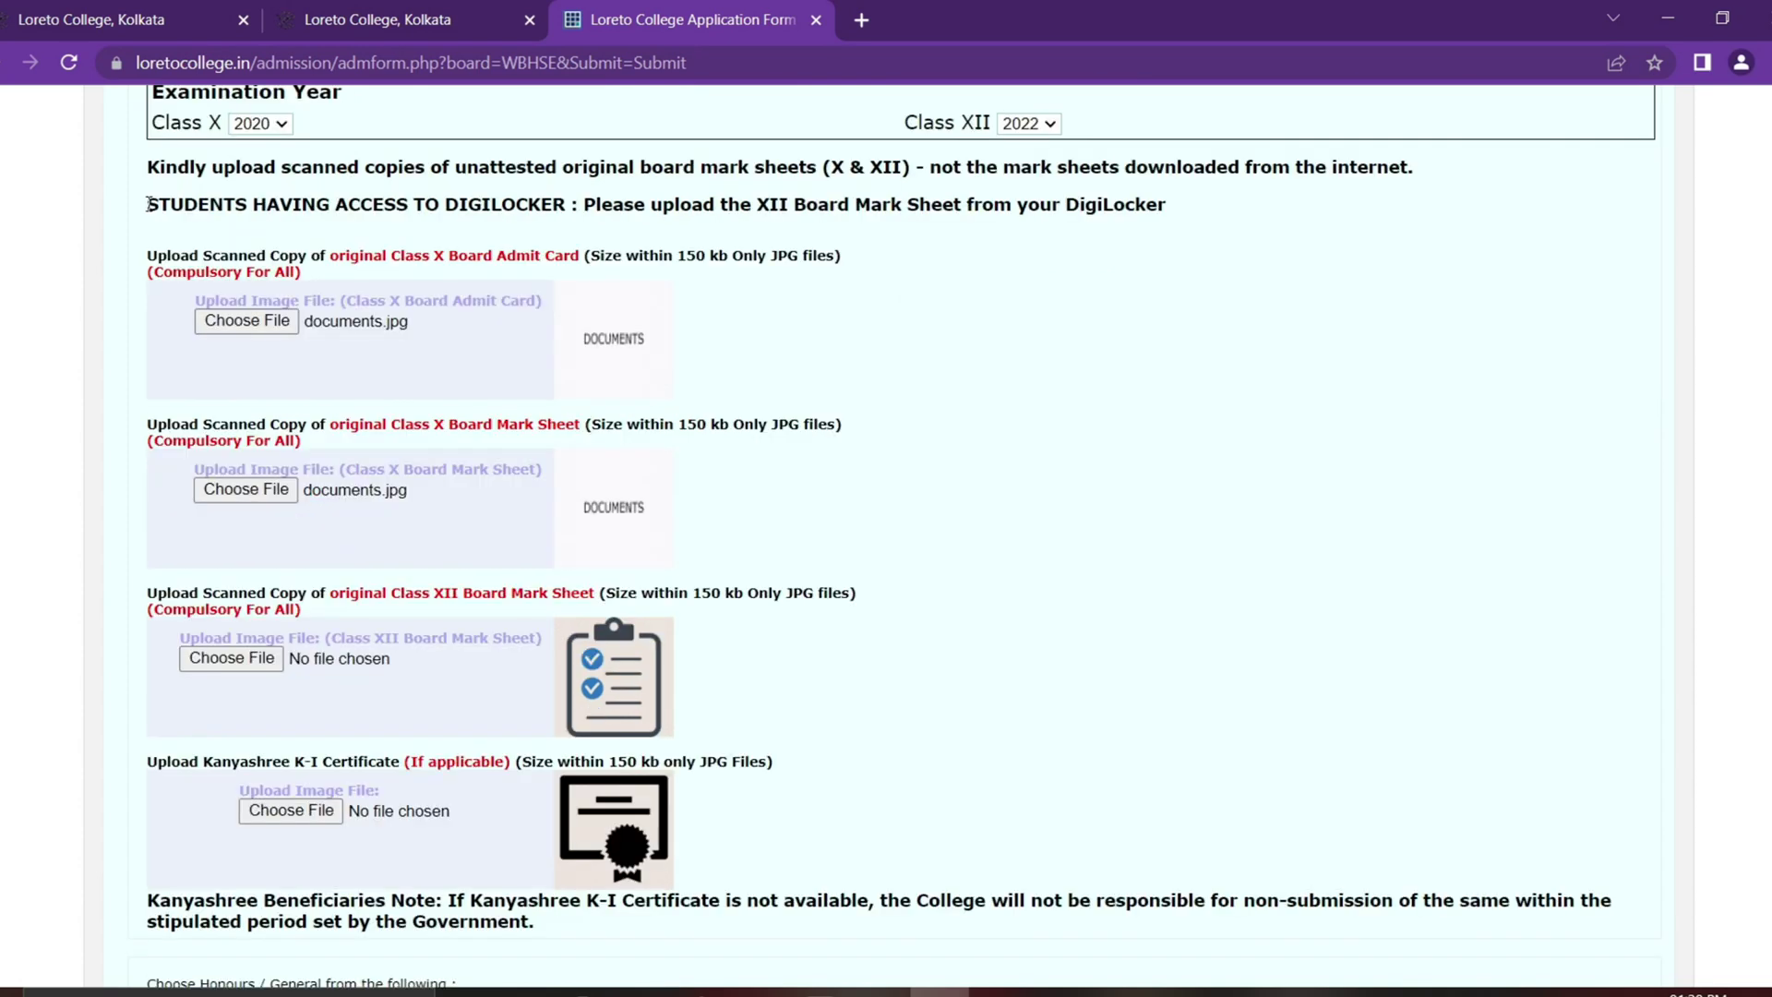
# Step: Attach documents.jpg as the Class X admit card
pyautogui.moveTo(147, 204); pyautogui.dragTo(433, 225)
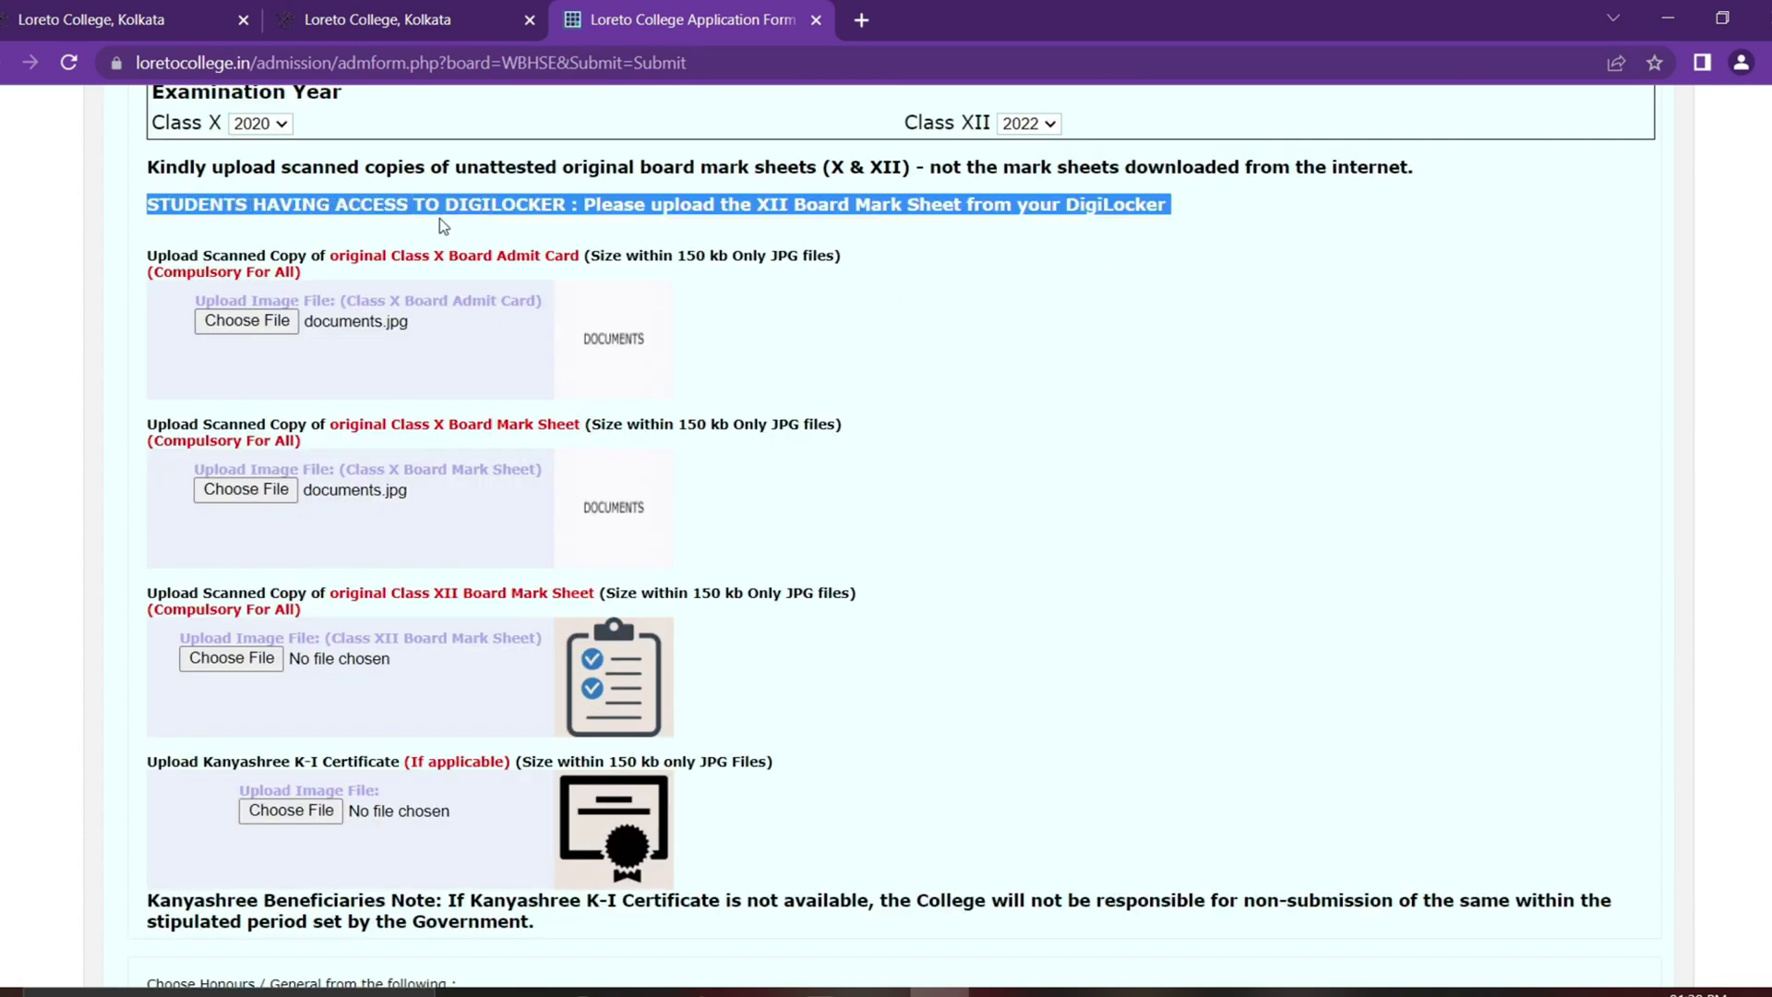
pyautogui.click(765, 237)
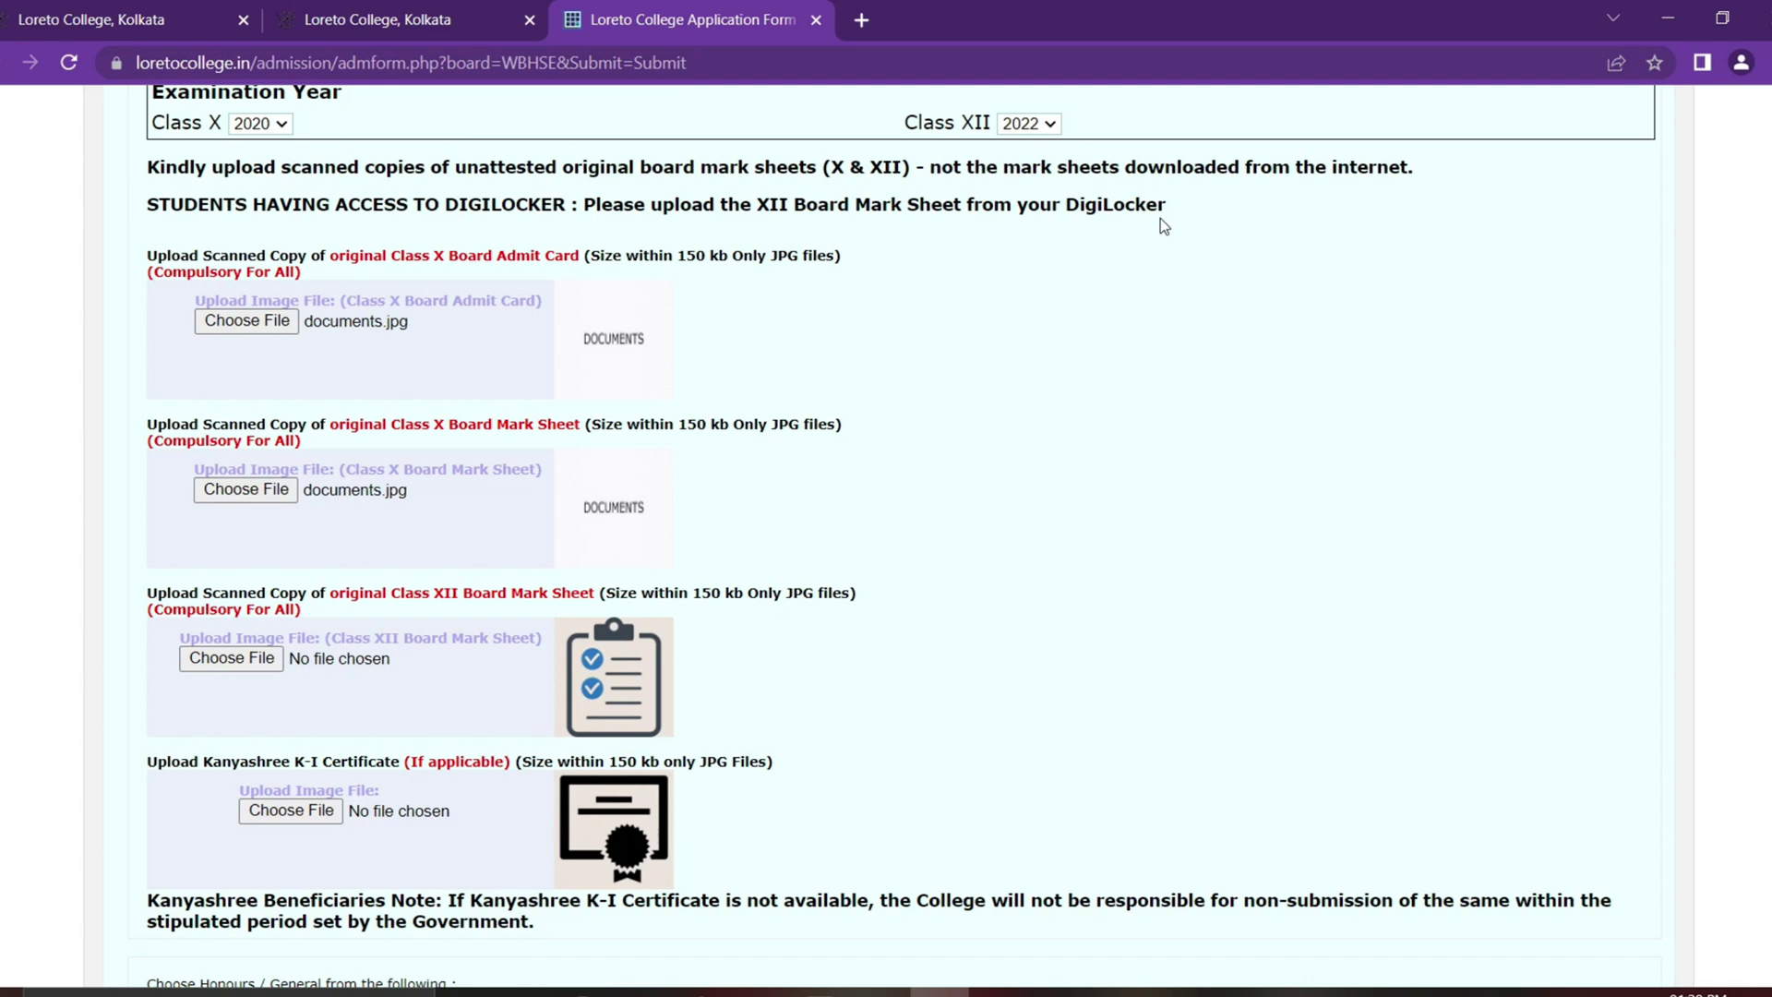
pyautogui.click(246, 320)
pyautogui.click(243, 208)
pyautogui.click(1311, 763)
# Step: Attach documents.jpg as both the Class X and Class XII mark sheets
pyautogui.click(243, 491)
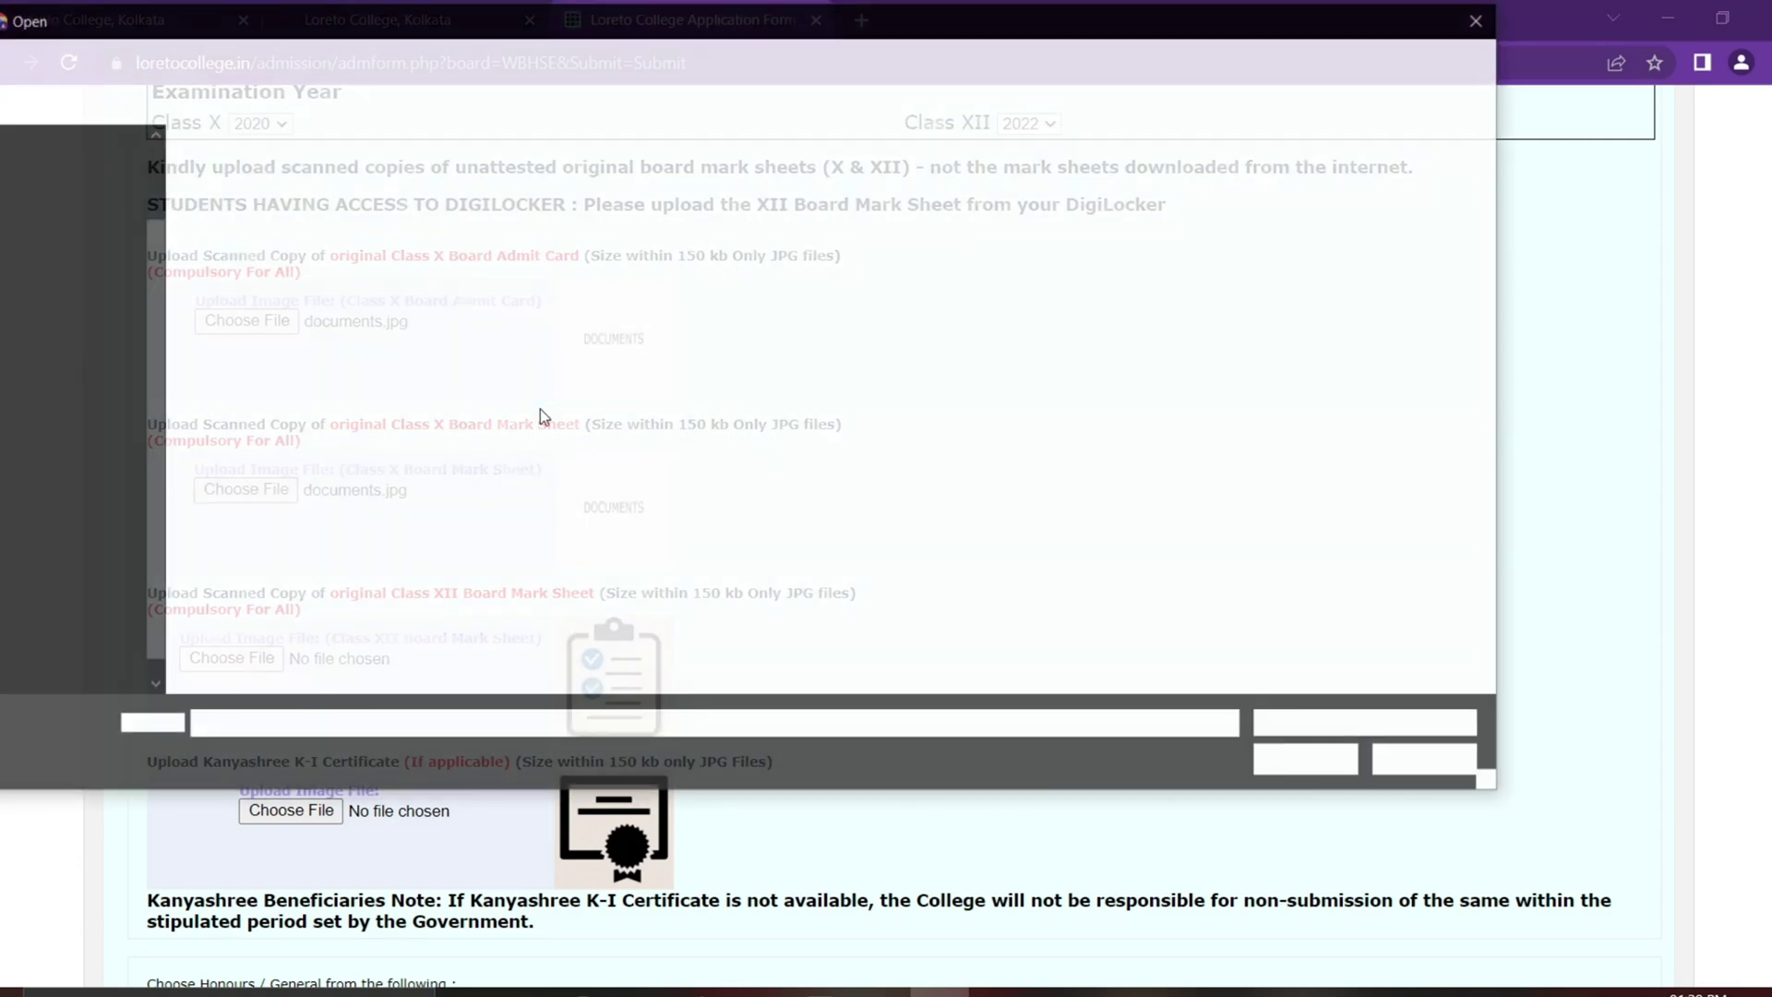
pyautogui.click(268, 254)
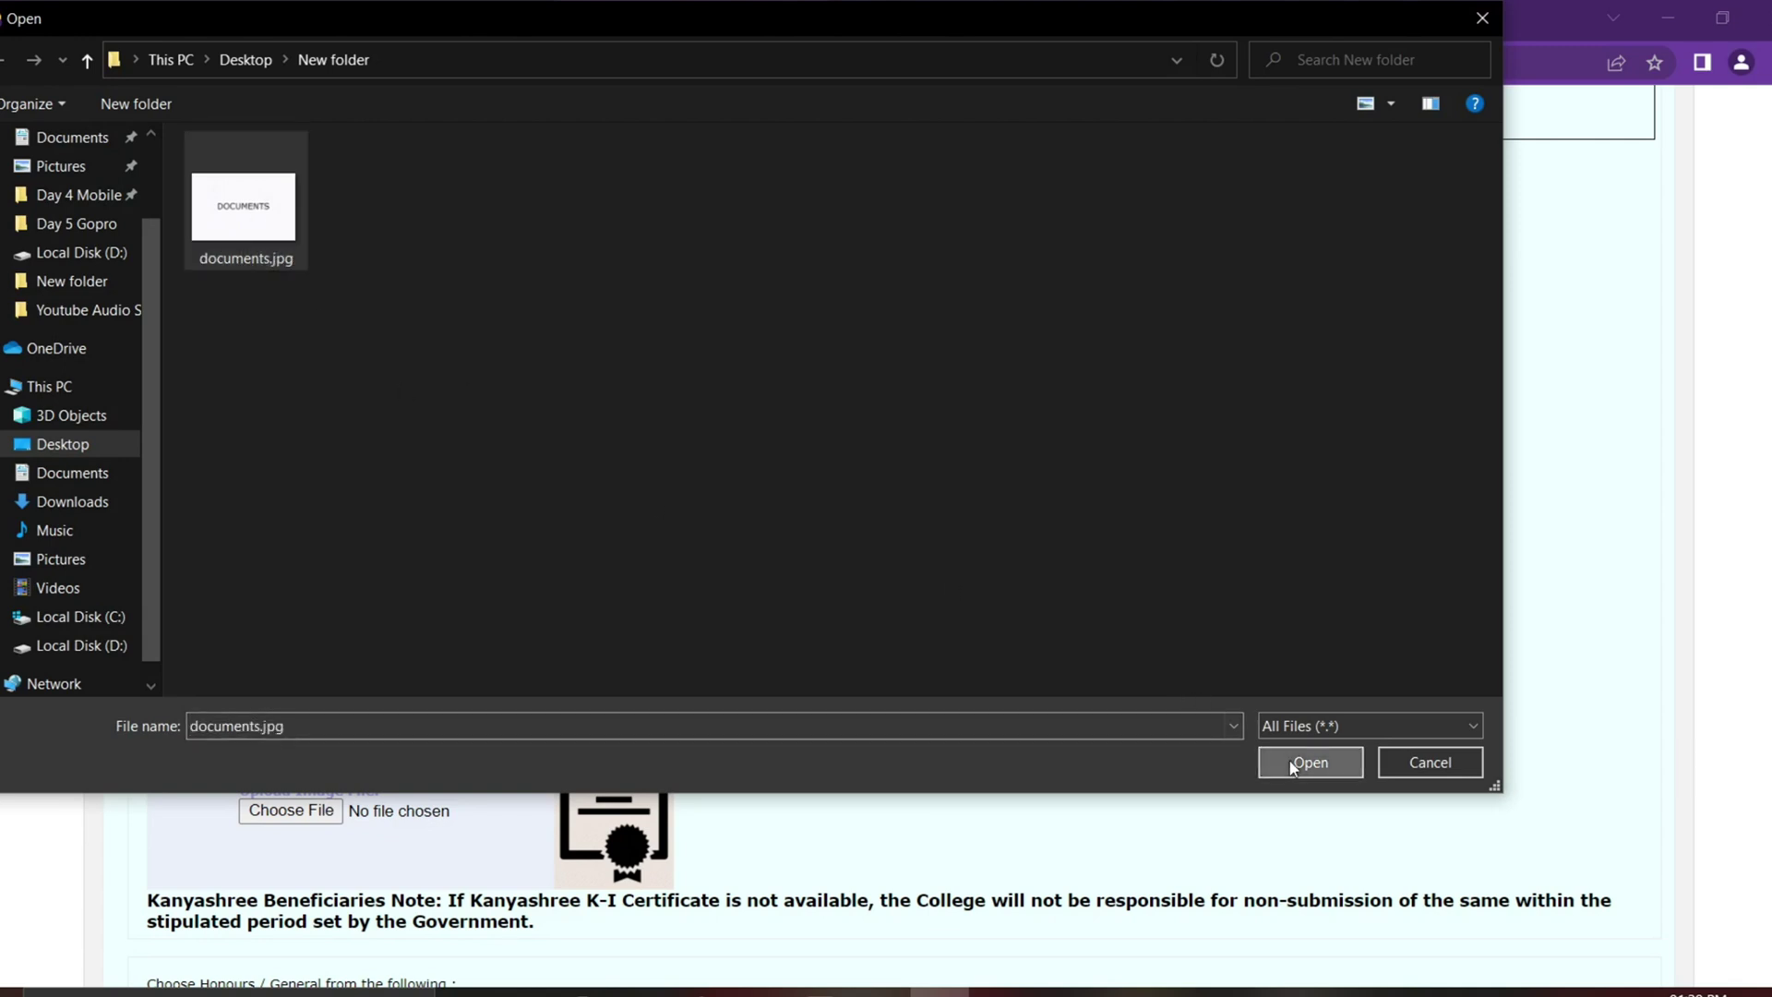
pyautogui.click(1311, 762)
pyautogui.scroll(-1, 561, 578)
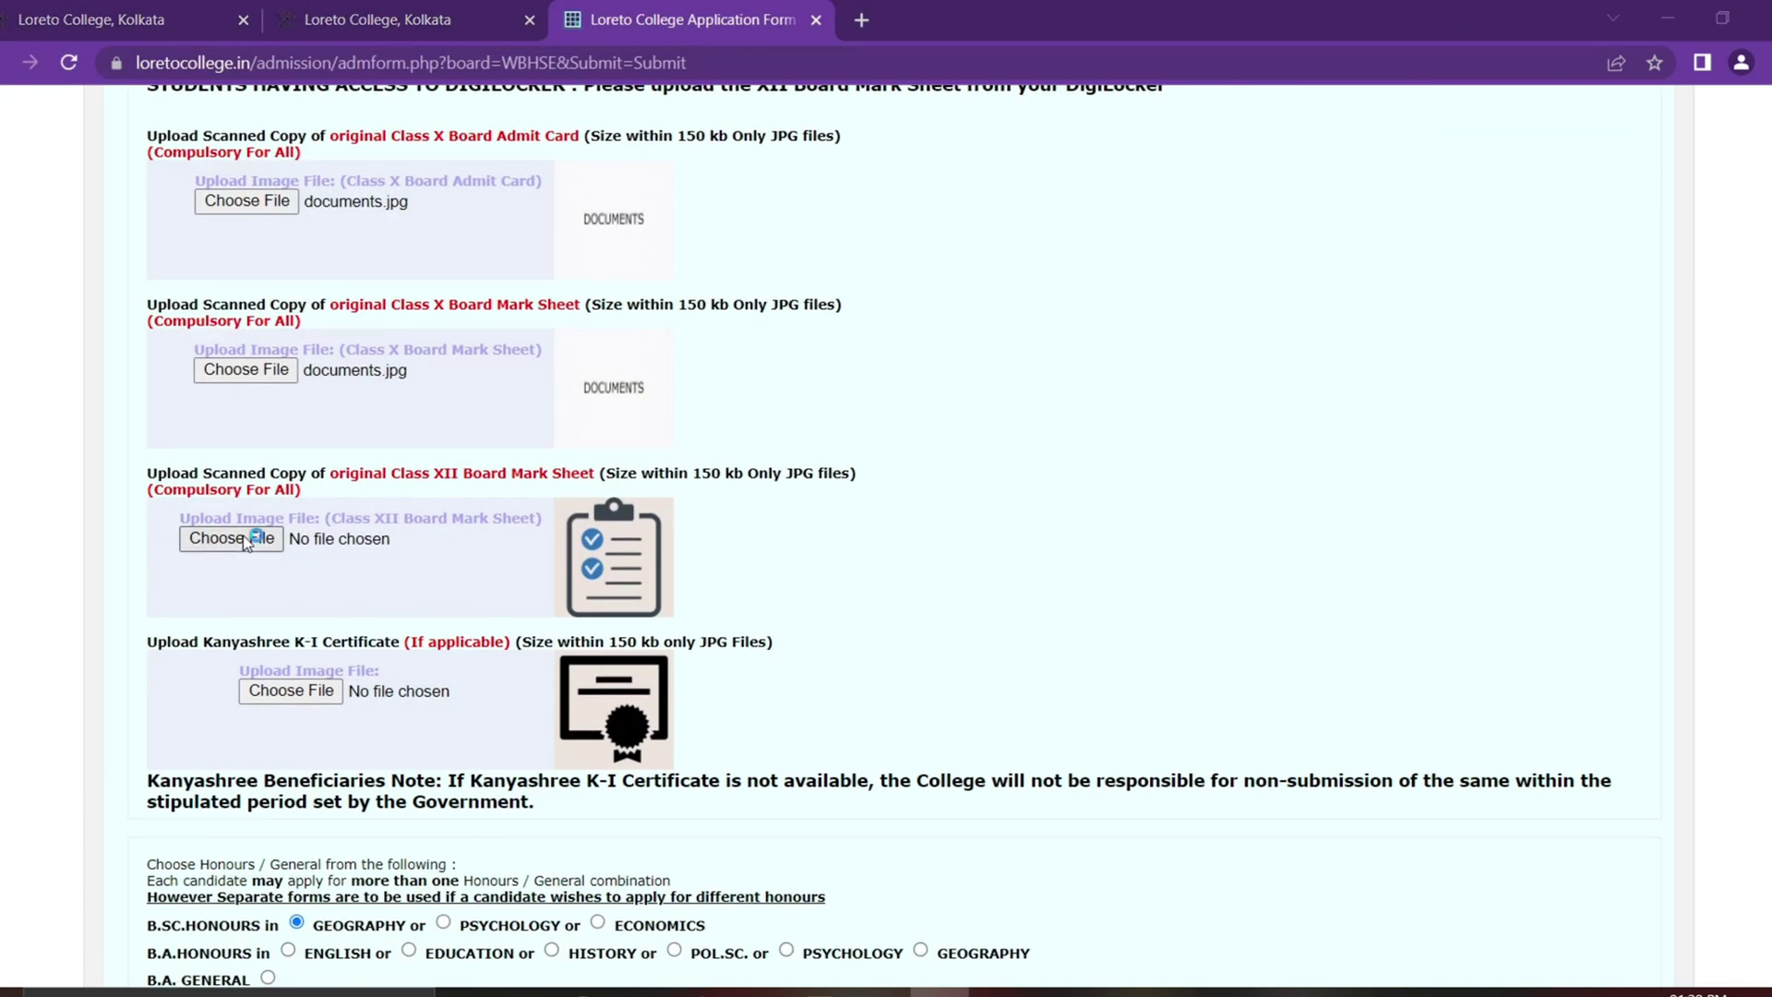
pyautogui.click(231, 538)
pyautogui.click(245, 207)
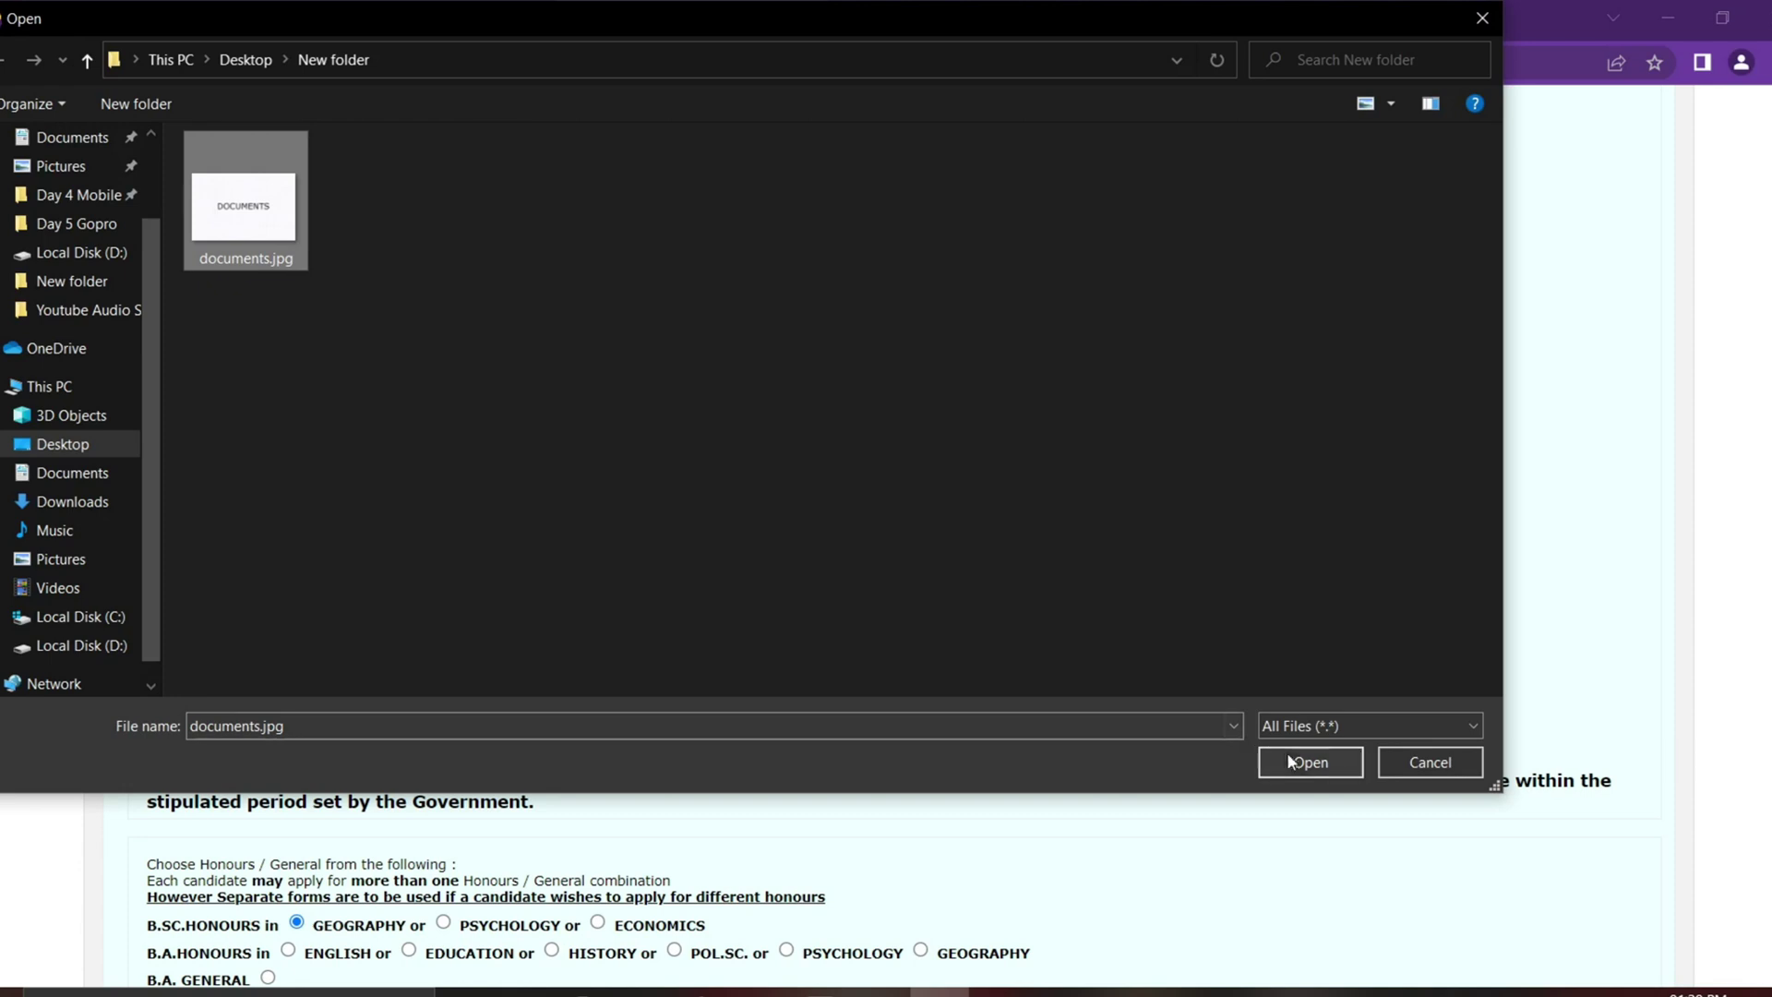
pyautogui.click(1309, 762)
# Step: Scroll past the optional uploads such as the Kanyashree certificate
pyautogui.scroll(-1, 960, 495)
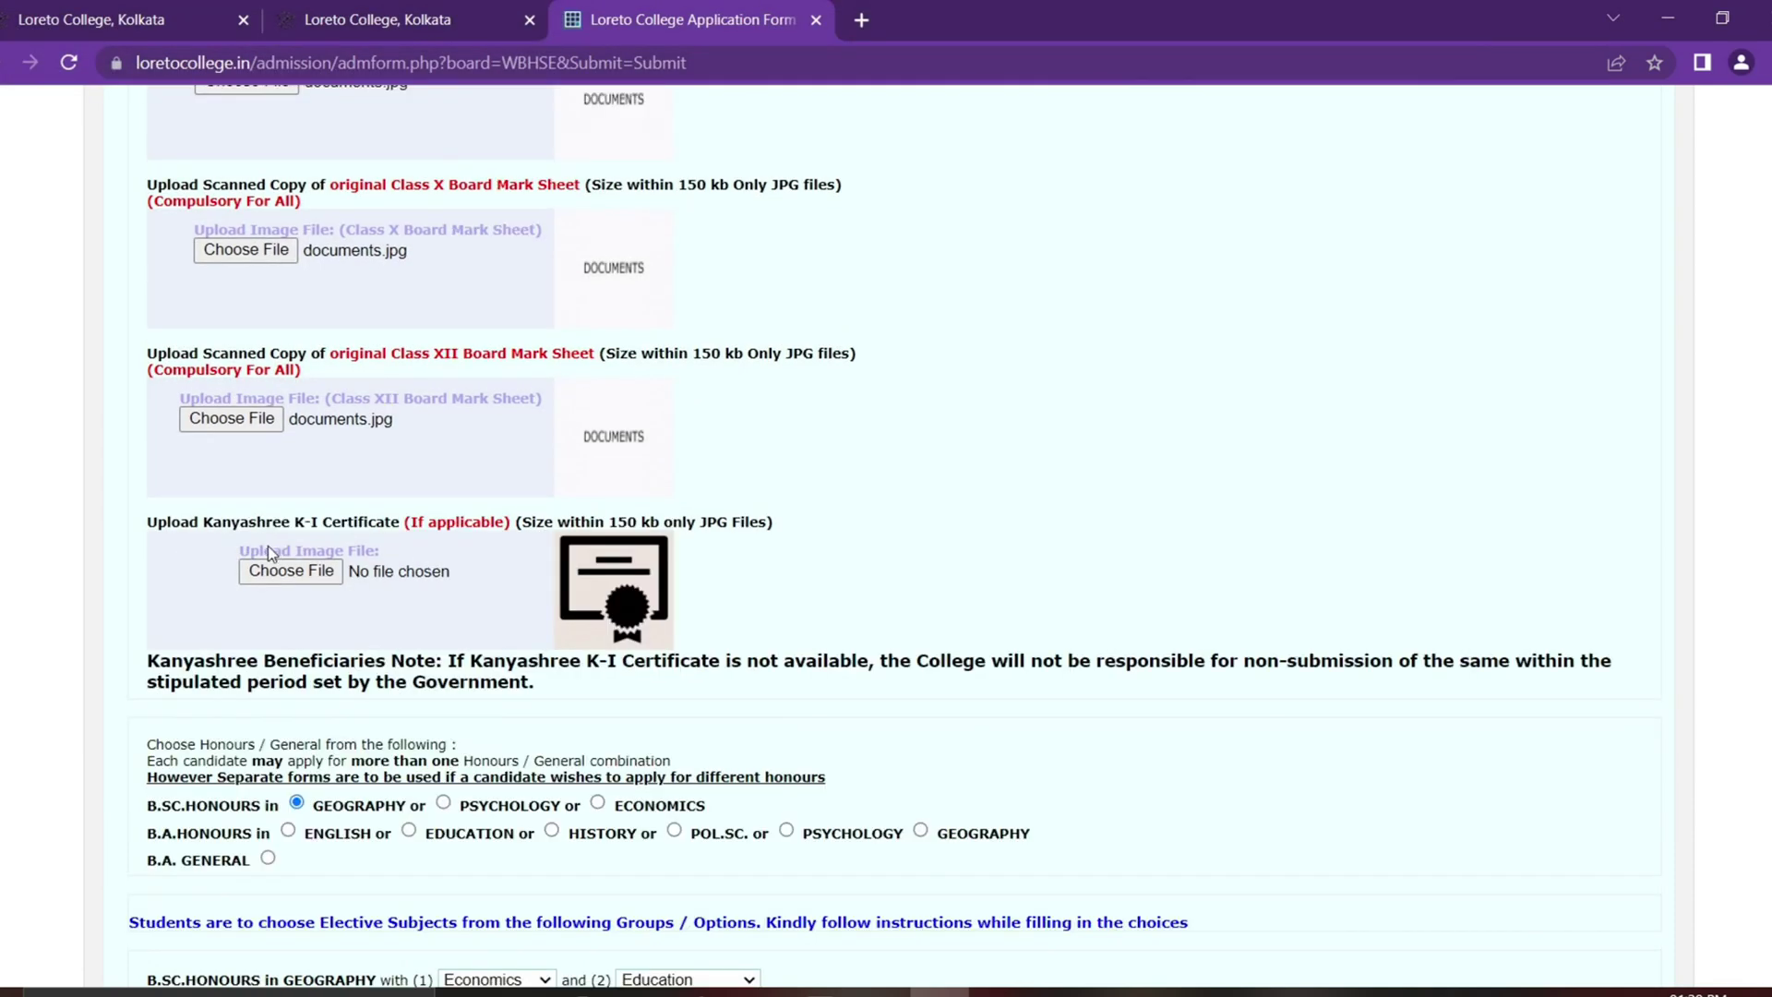
pyautogui.moveTo(196, 527); pyautogui.dragTo(514, 528)
pyautogui.click(915, 486)
pyautogui.scroll(-1, 914, 489)
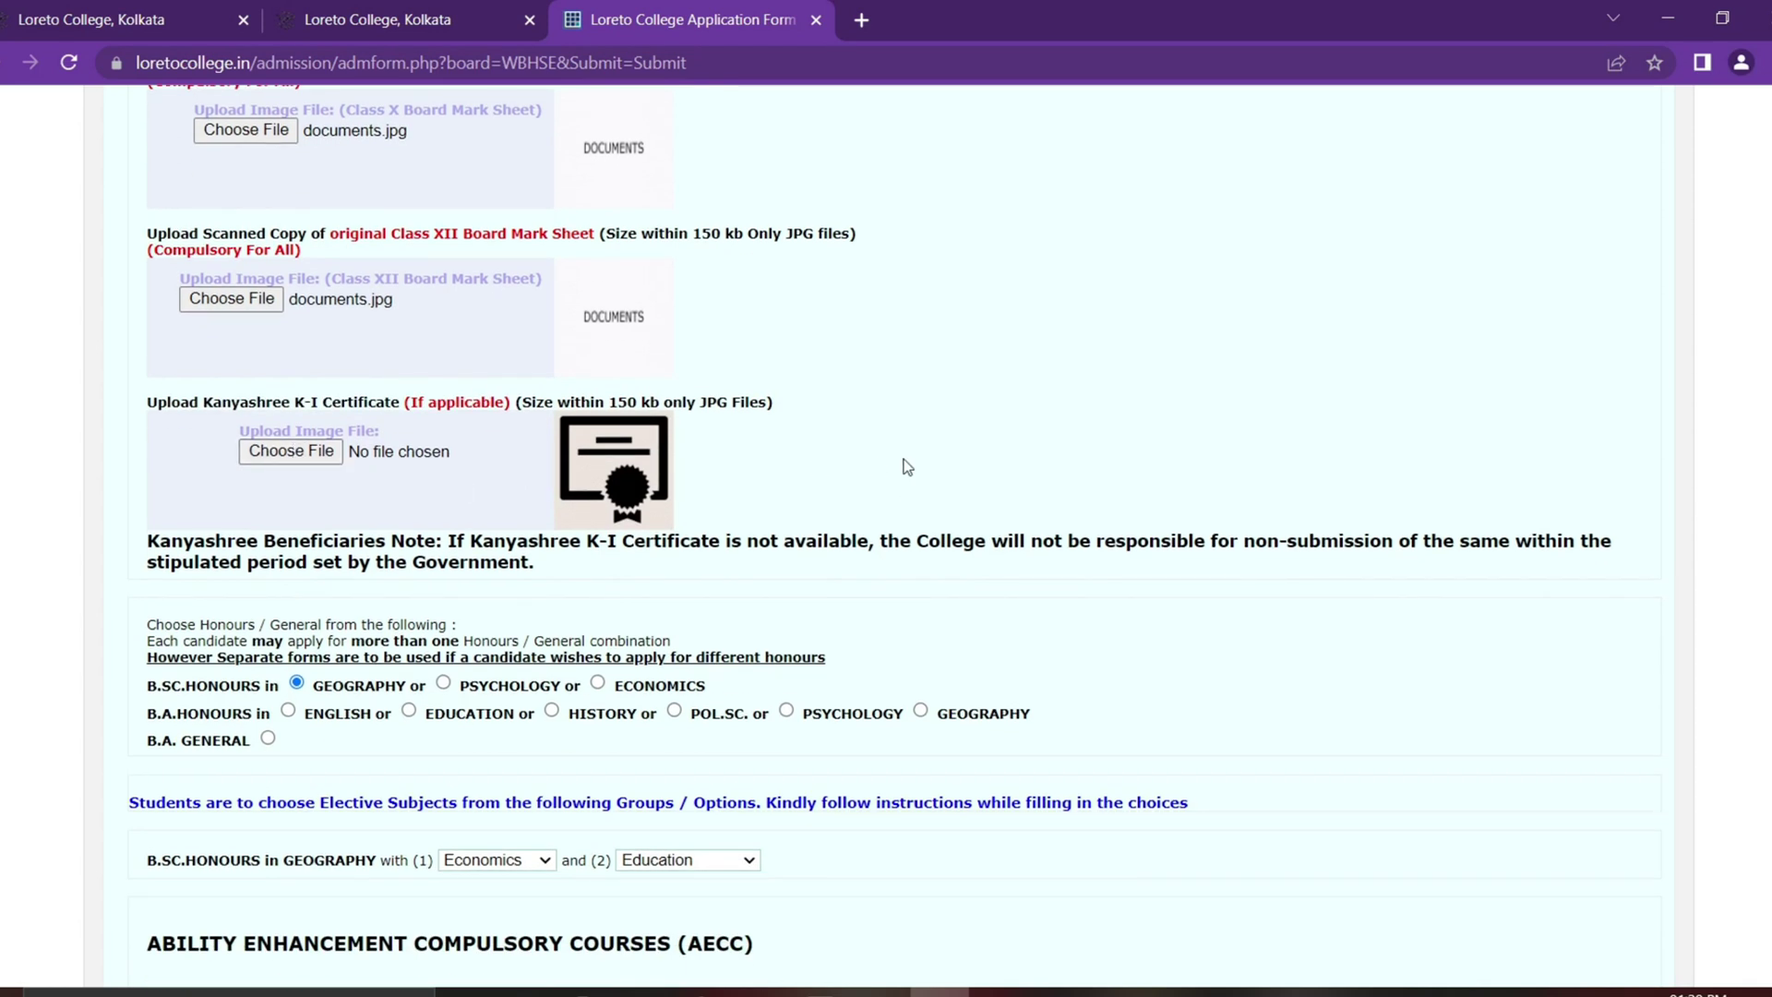
pyautogui.scroll(-1, 904, 459)
pyautogui.scroll(3, 923, 466)
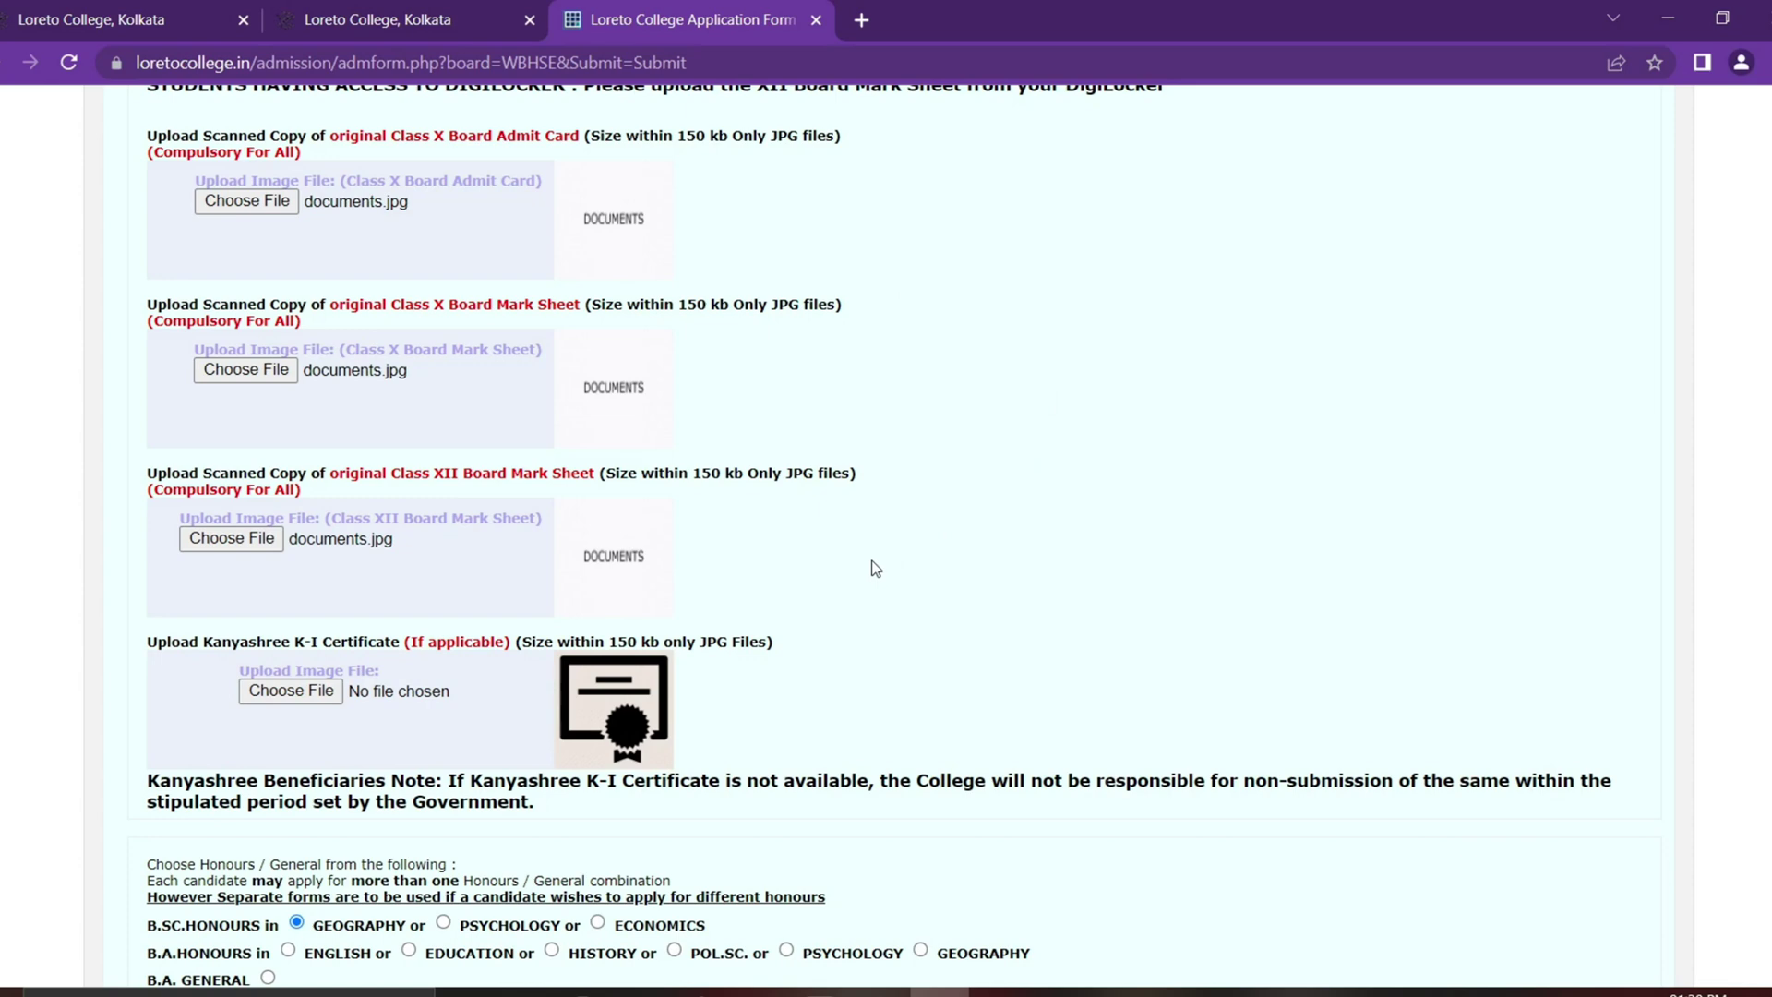
pyautogui.scroll(-5, 872, 565)
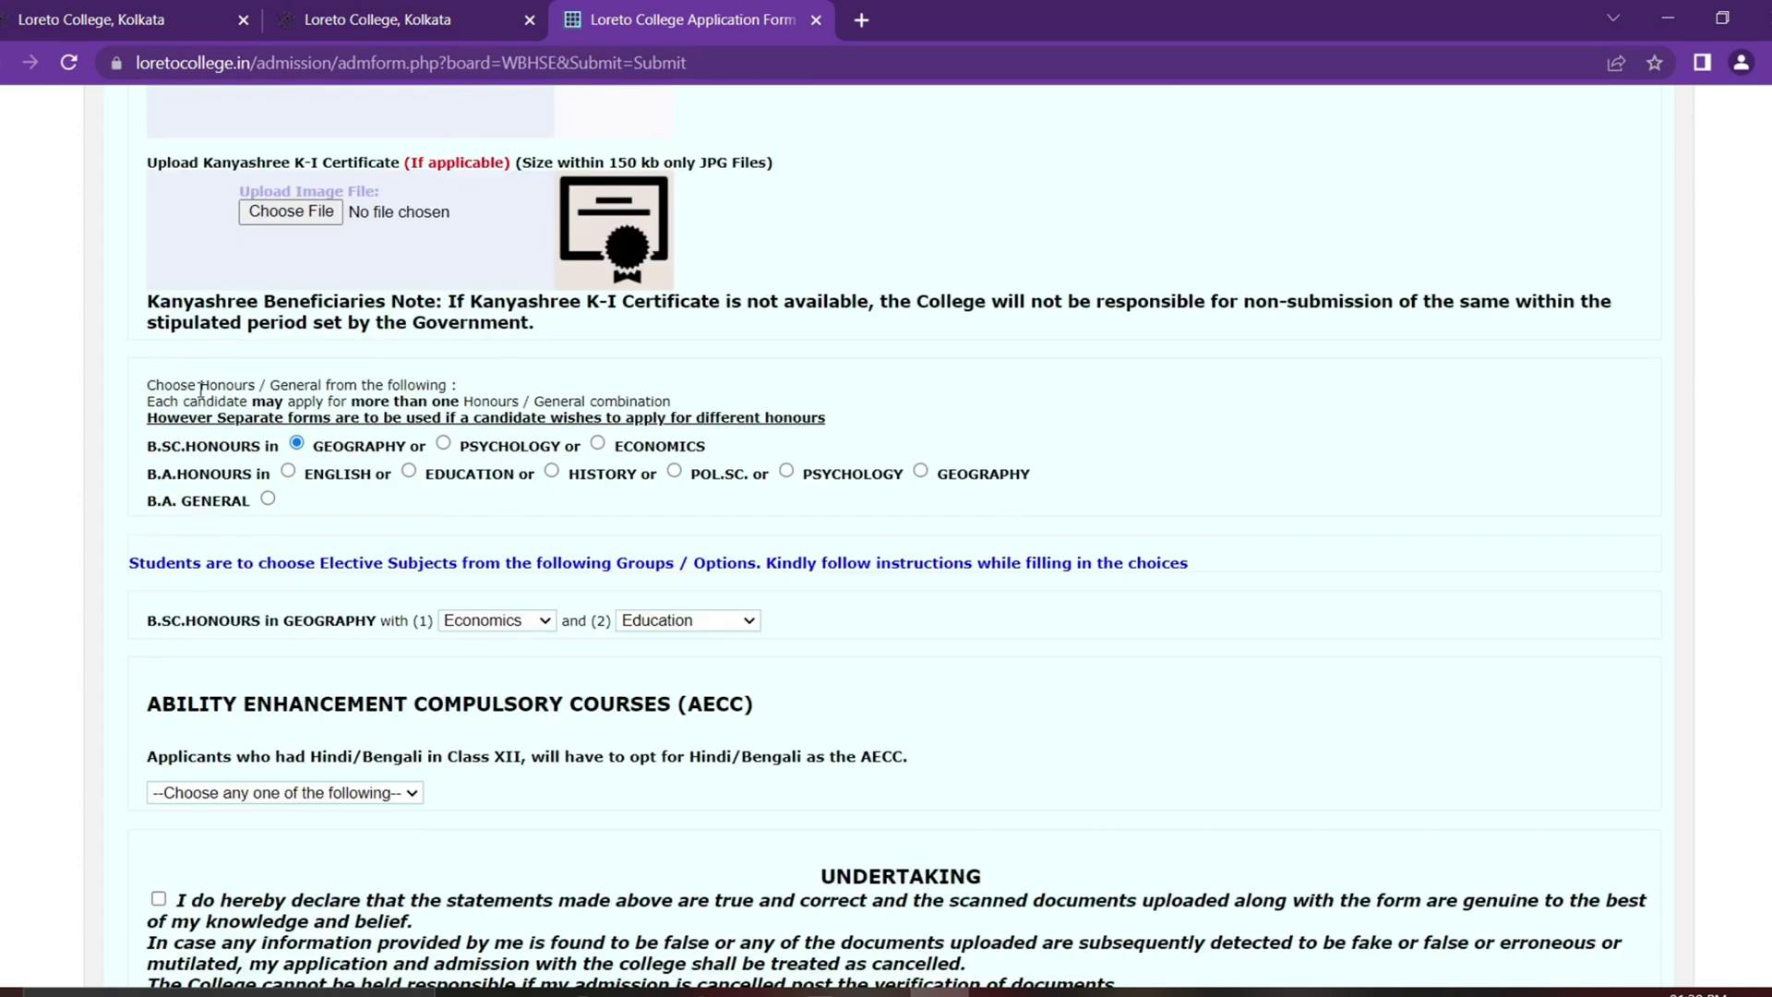
# Step: Select B.A. Honours in ENGLISH as the course
pyautogui.moveTo(259, 386); pyautogui.dragTo(462, 385)
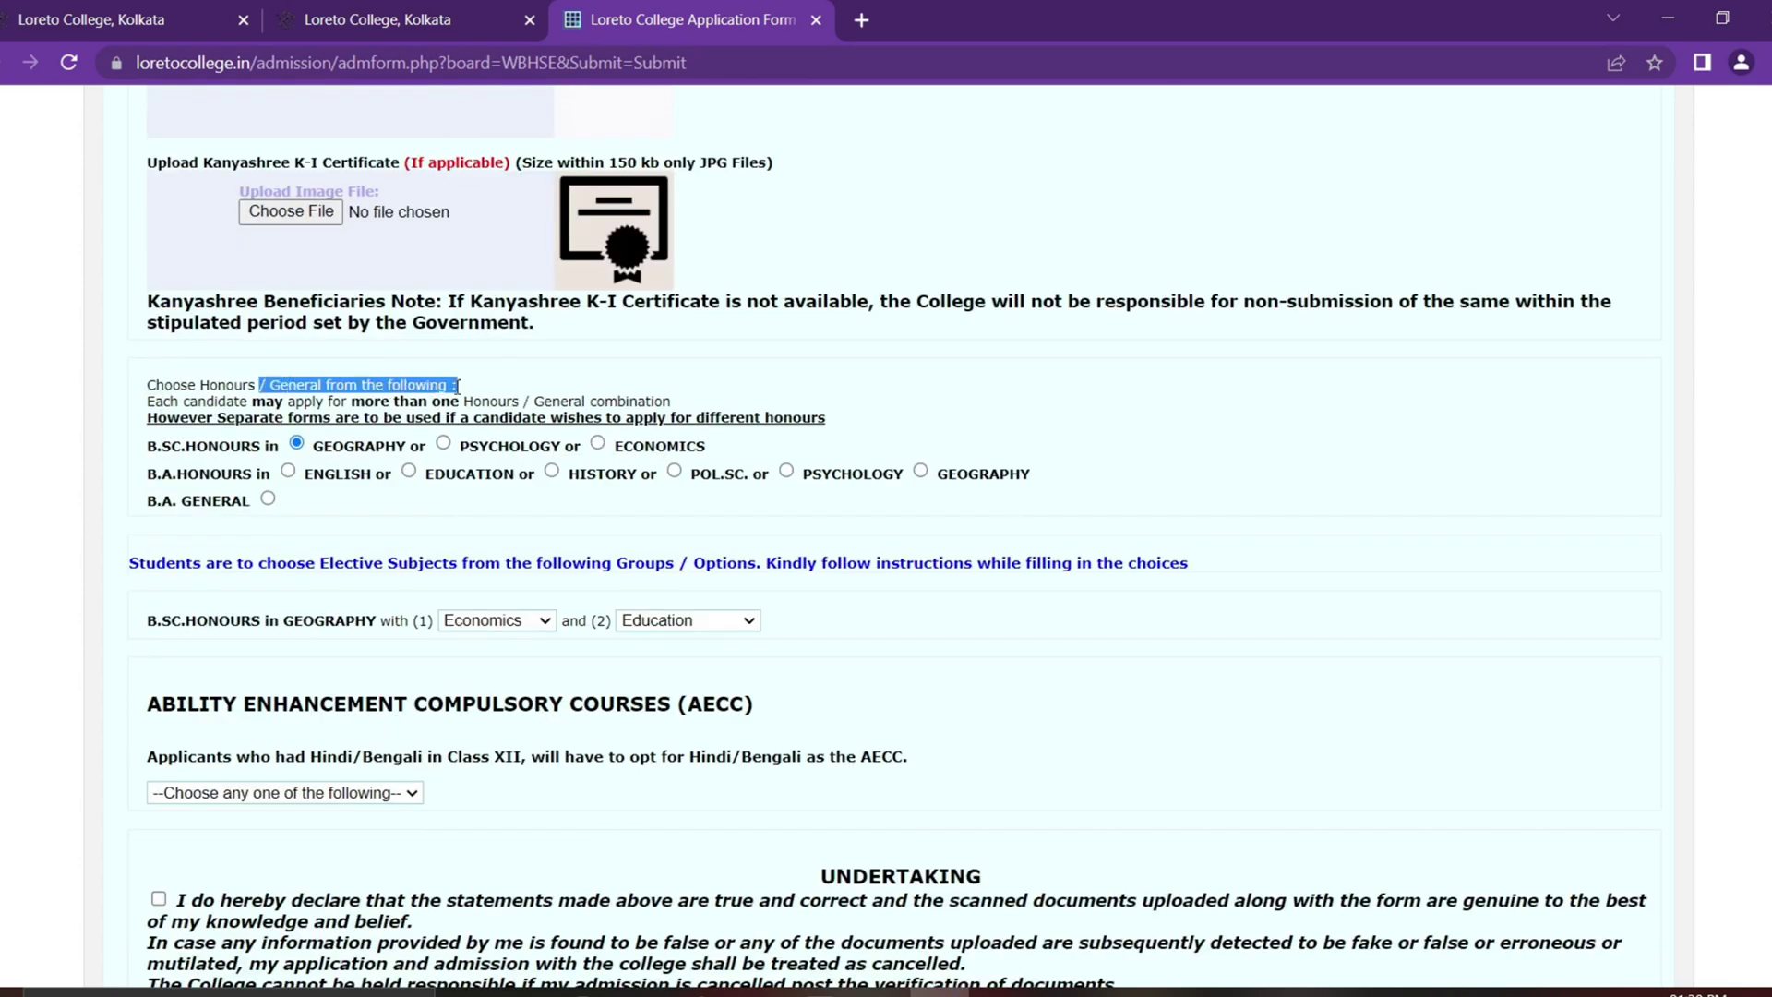
pyautogui.click(557, 370)
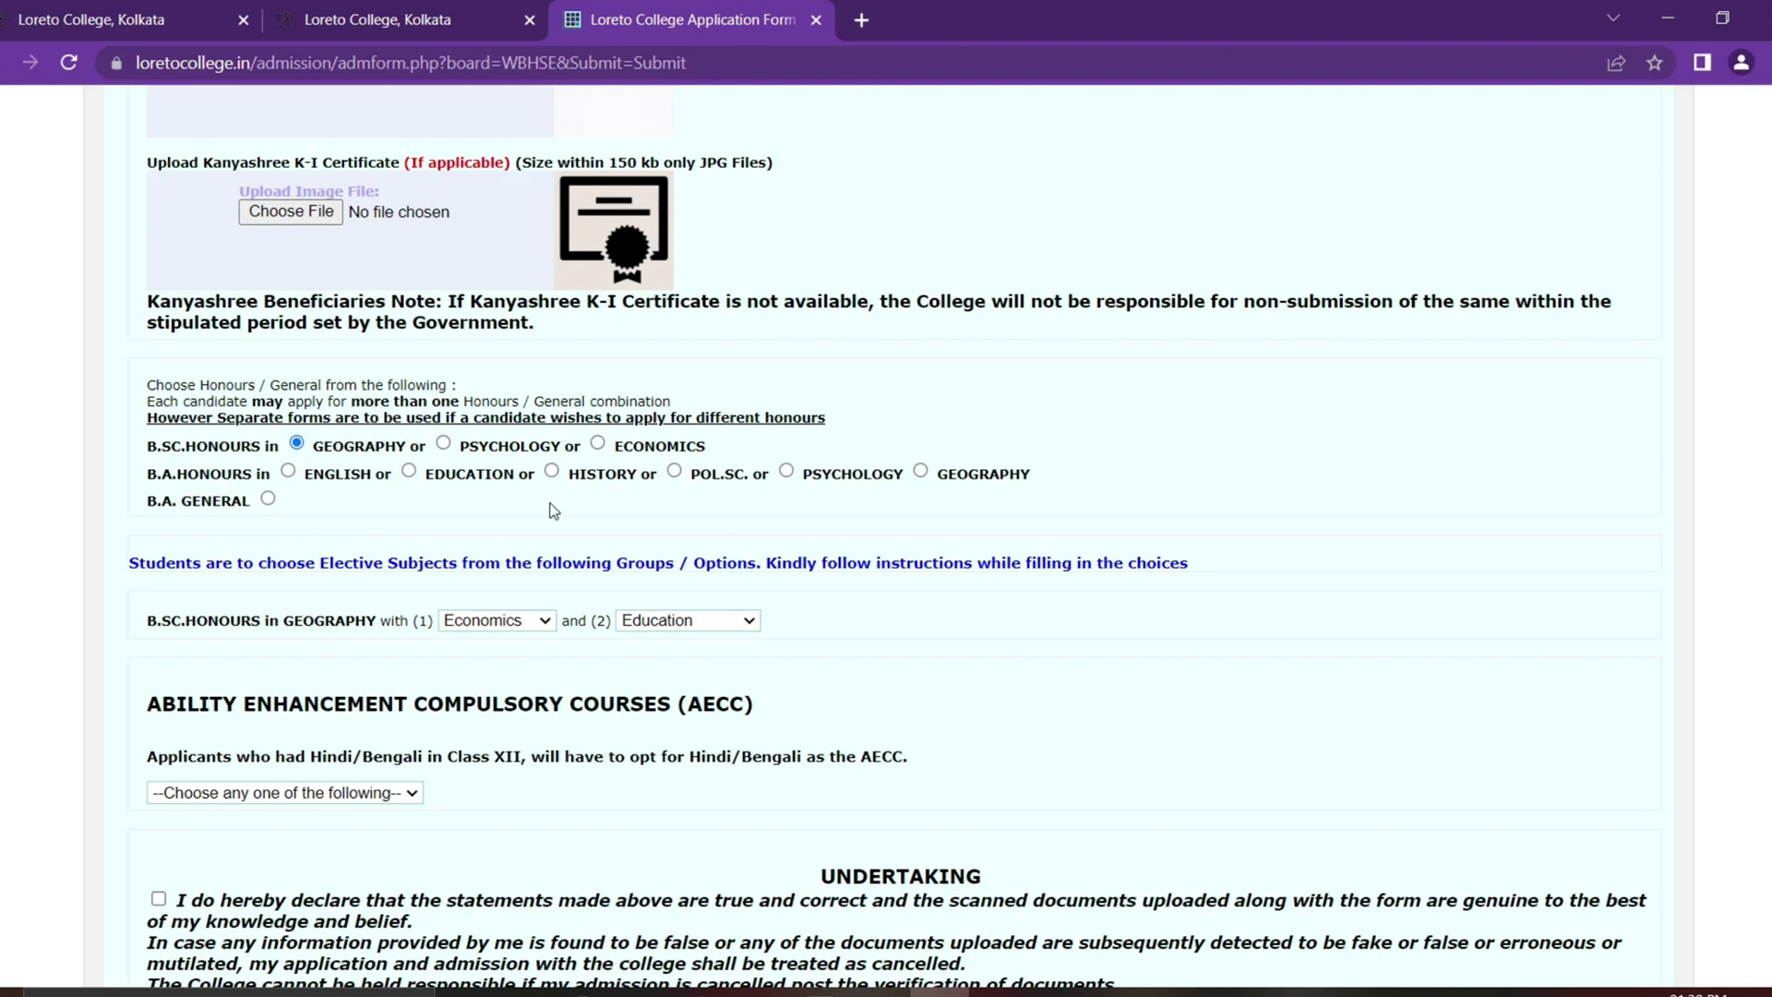
pyautogui.click(288, 471)
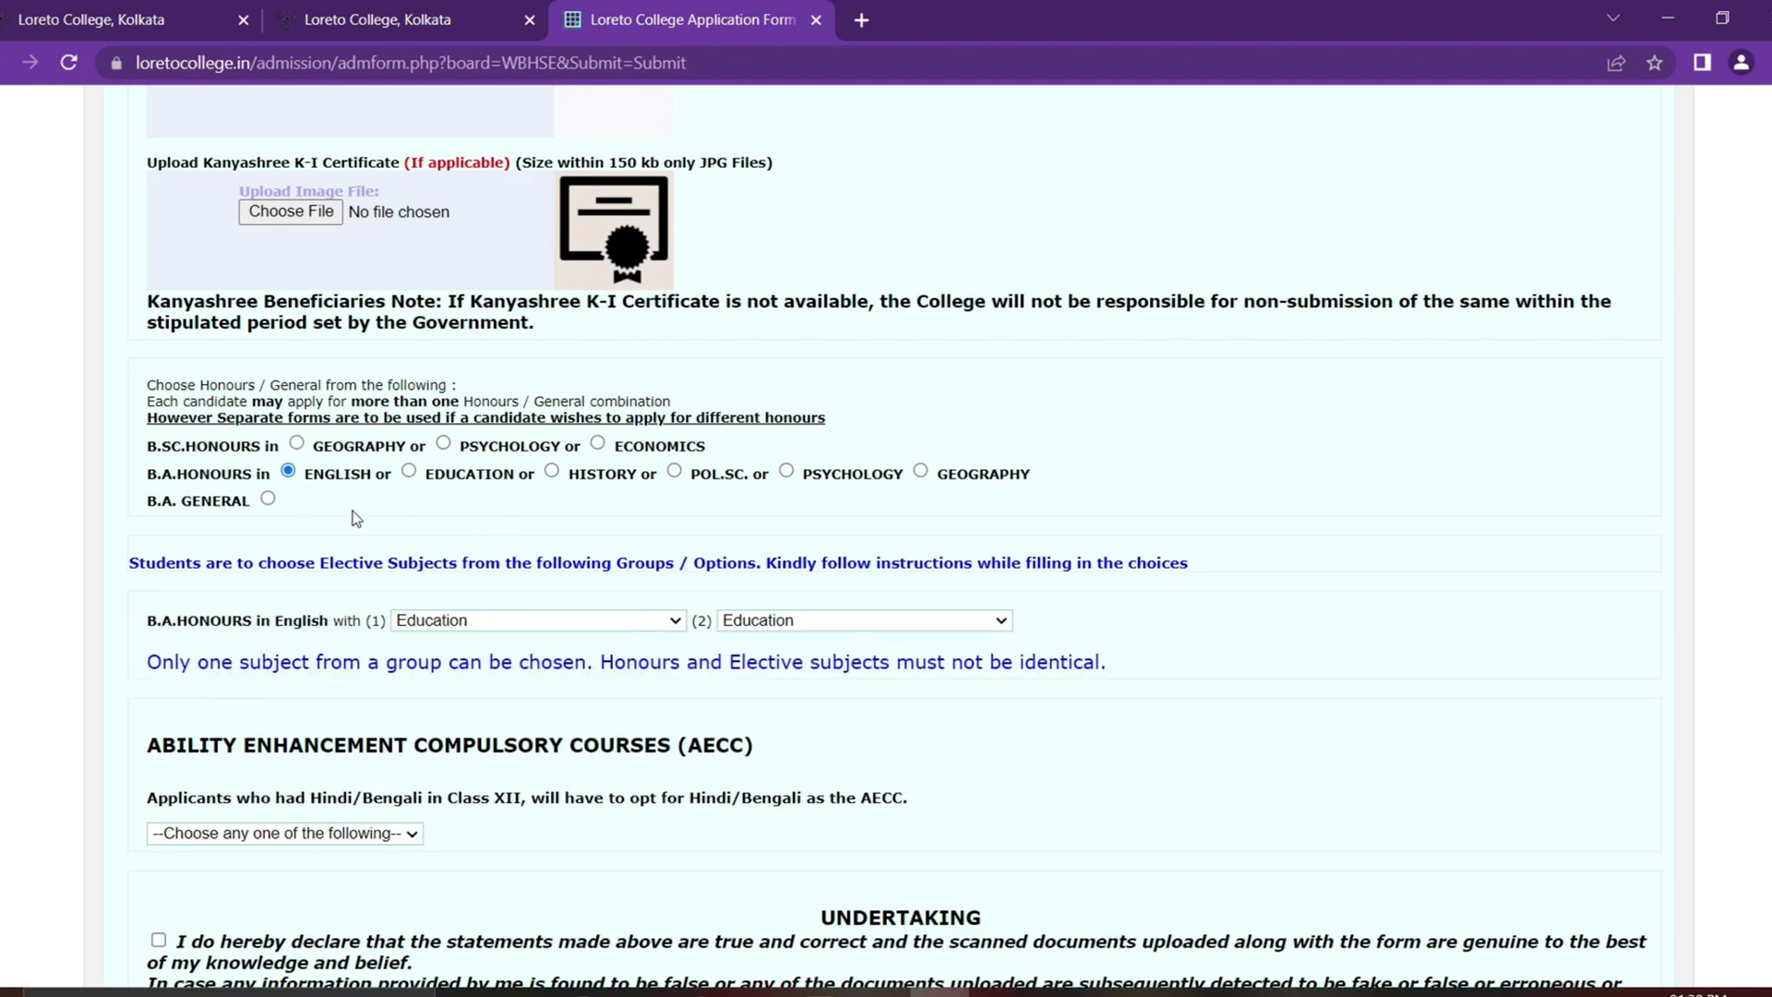
pyautogui.click(674, 472)
pyautogui.click(786, 471)
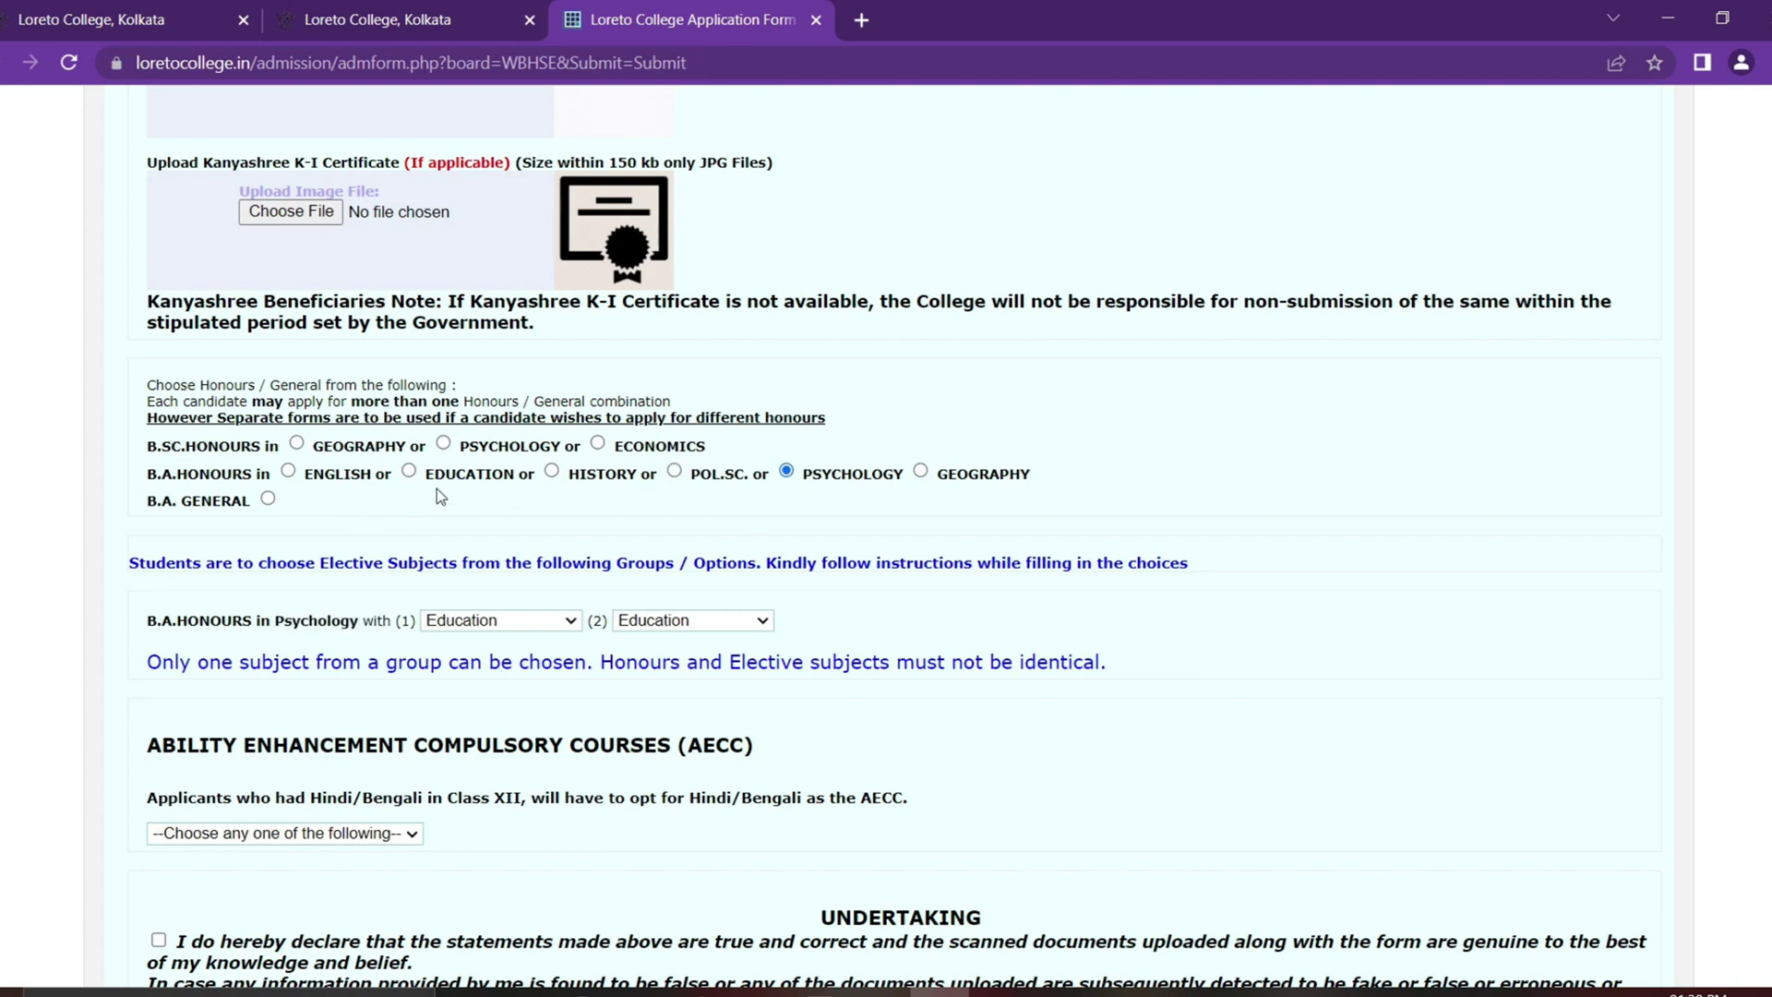
pyautogui.click(289, 471)
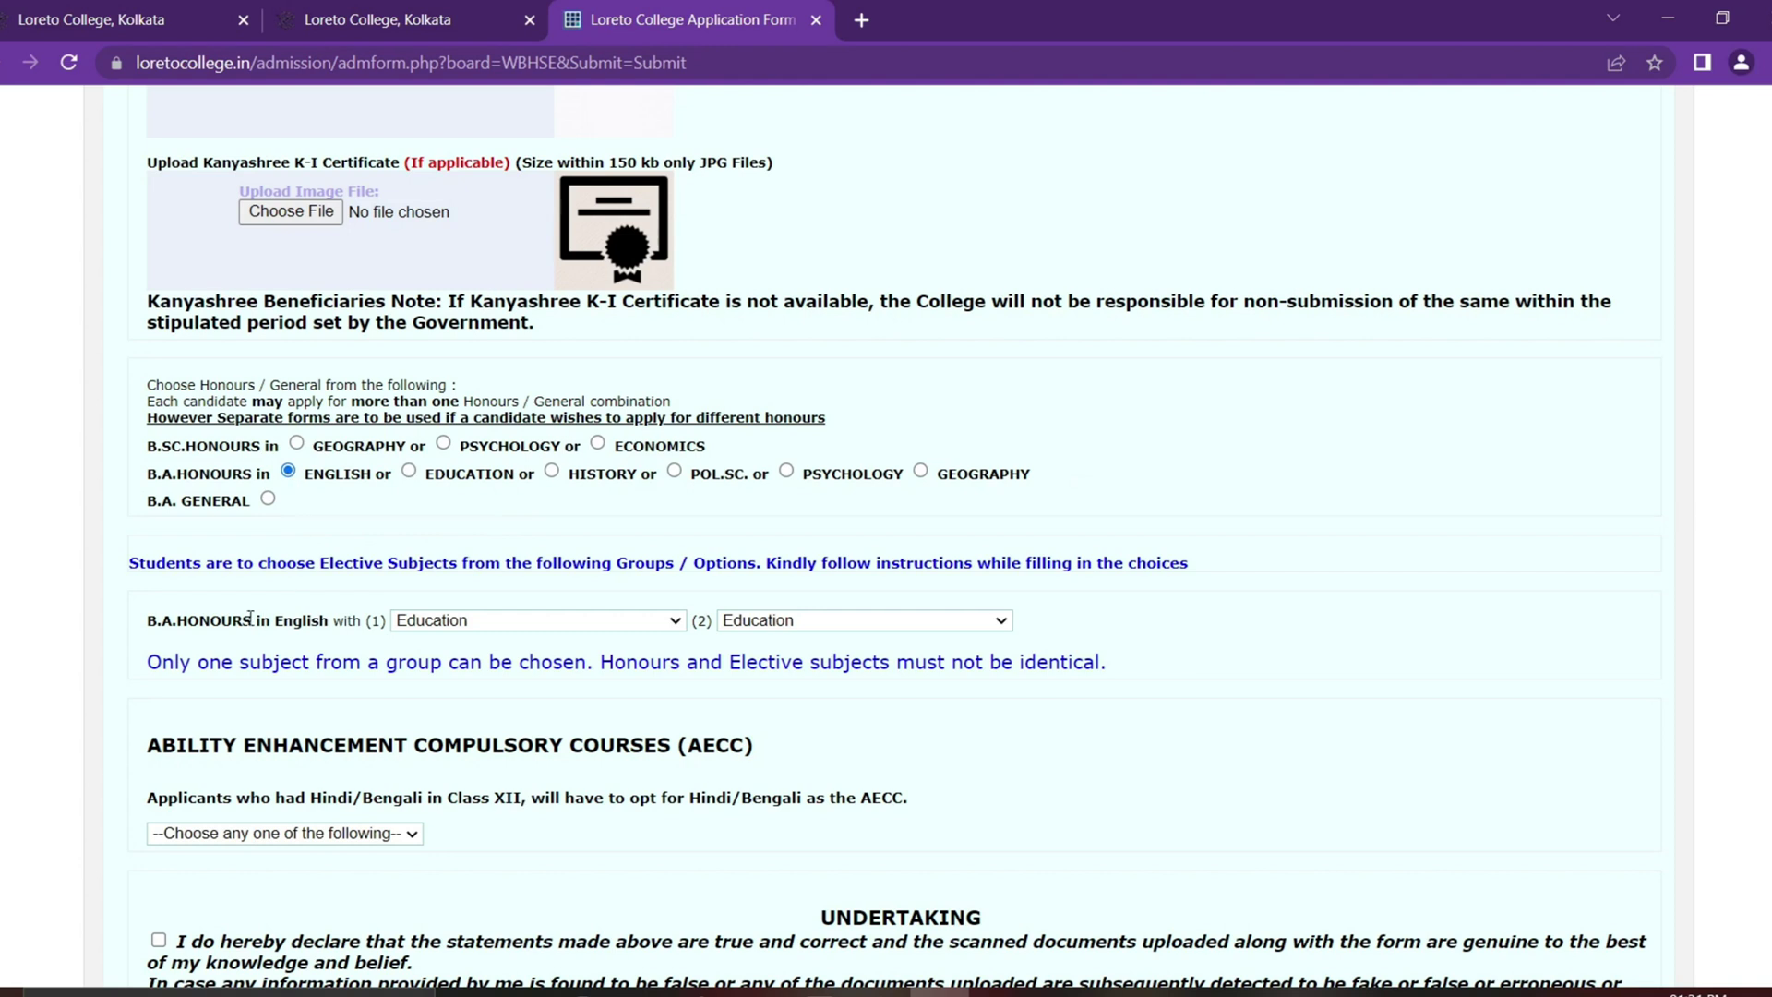
# Step: Choose Political Science and Geography as the two elective subjects
pyautogui.moveTo(244, 562); pyautogui.dragTo(1207, 566)
pyautogui.click(1113, 650)
pyautogui.click(631, 630)
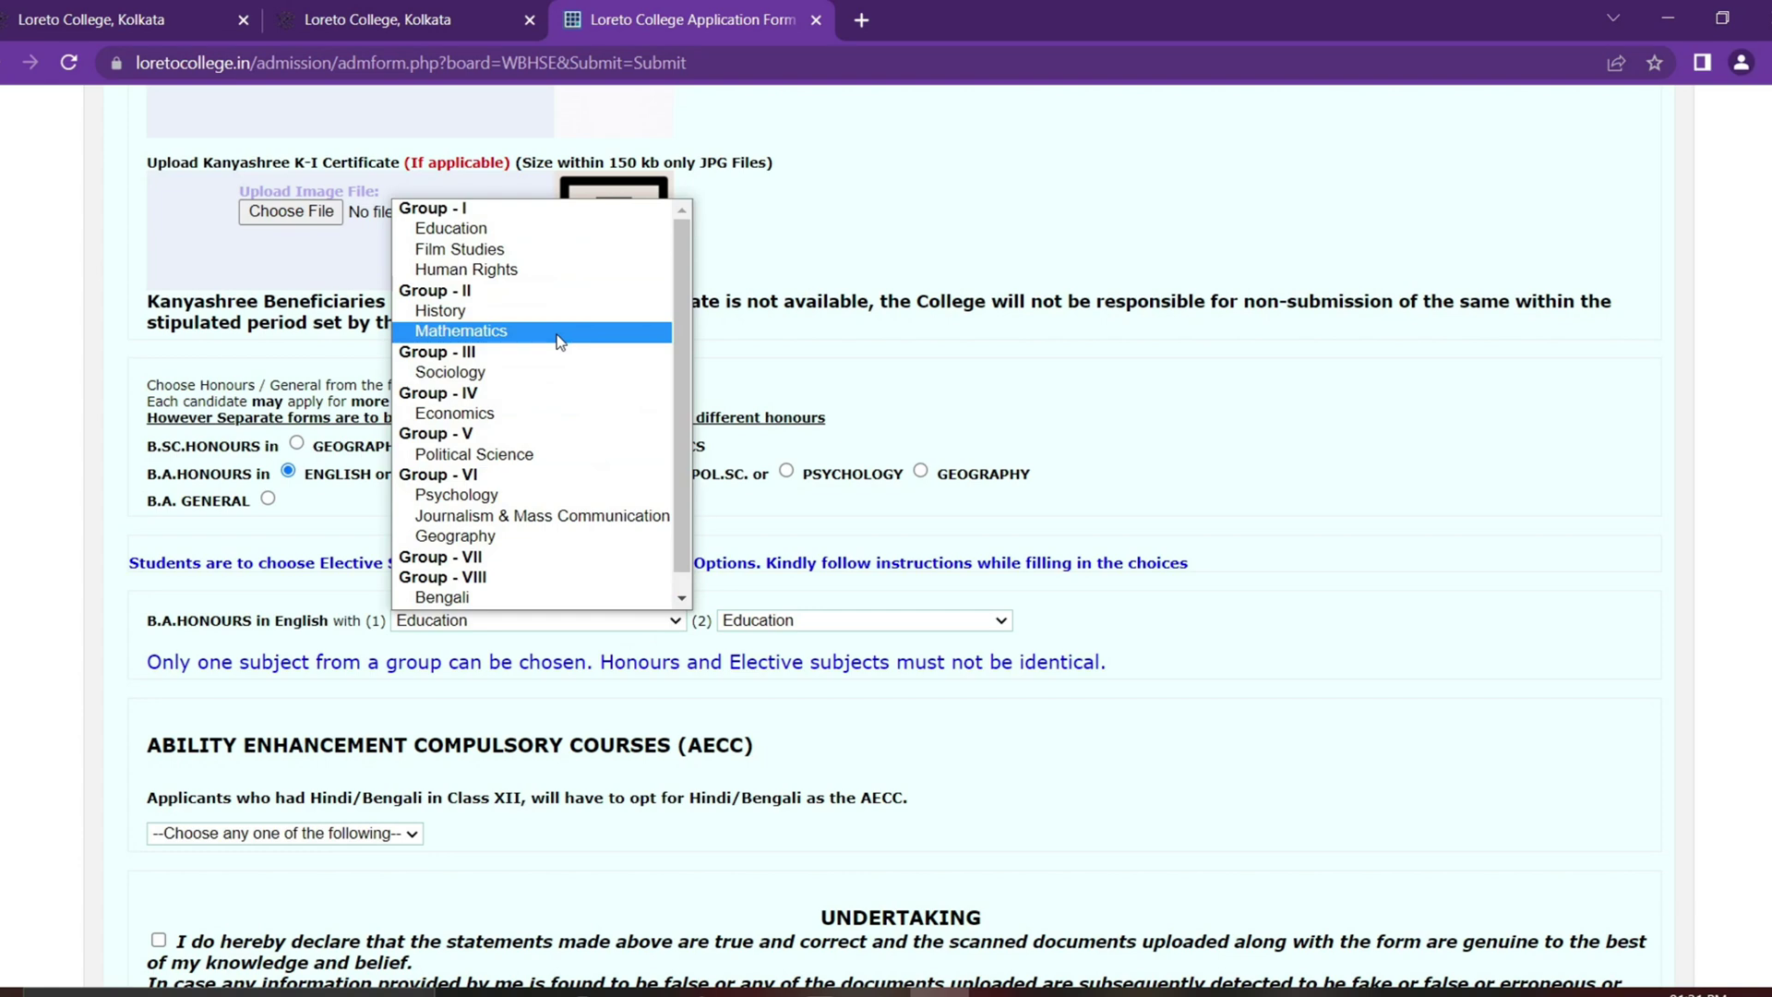
pyautogui.click(565, 455)
pyautogui.click(898, 618)
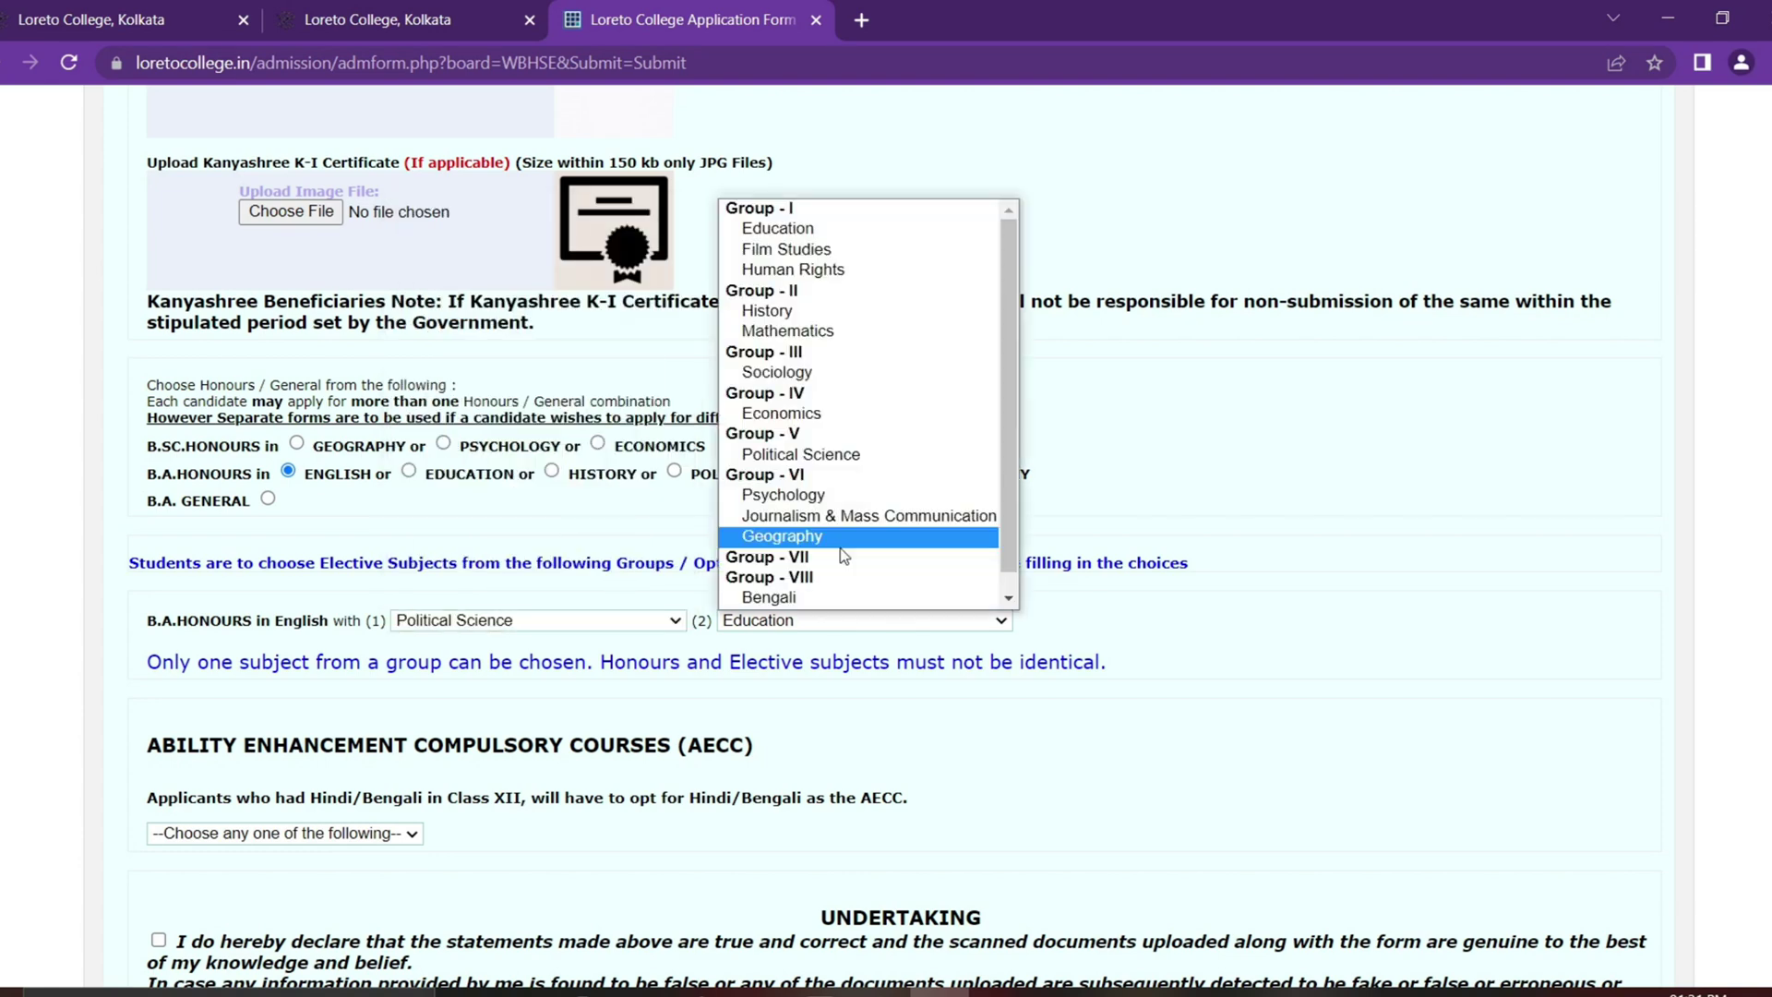
pyautogui.click(842, 544)
# Step: Choose Bengali as the AECC language
pyautogui.scroll(-4, 1181, 544)
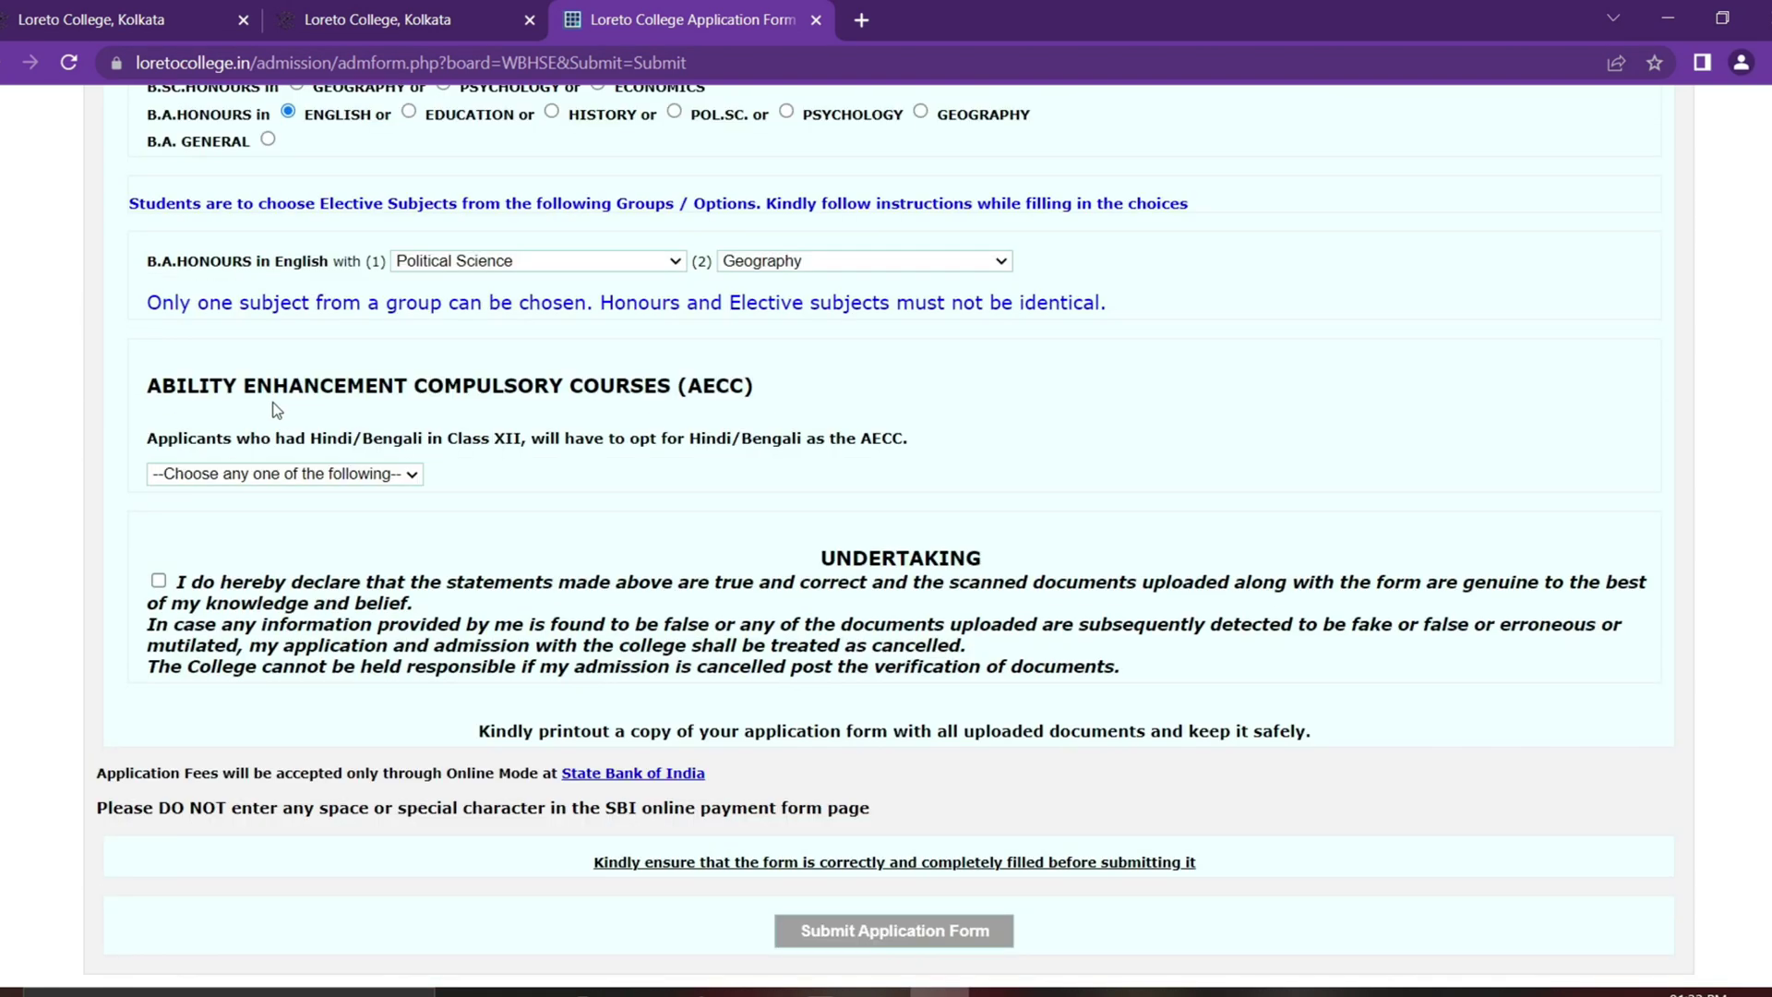
pyautogui.moveTo(150, 385); pyautogui.dragTo(671, 386)
pyautogui.click(772, 391)
pyautogui.moveTo(163, 442); pyautogui.dragTo(533, 456)
pyautogui.click(559, 449)
pyautogui.click(350, 474)
pyautogui.click(307, 516)
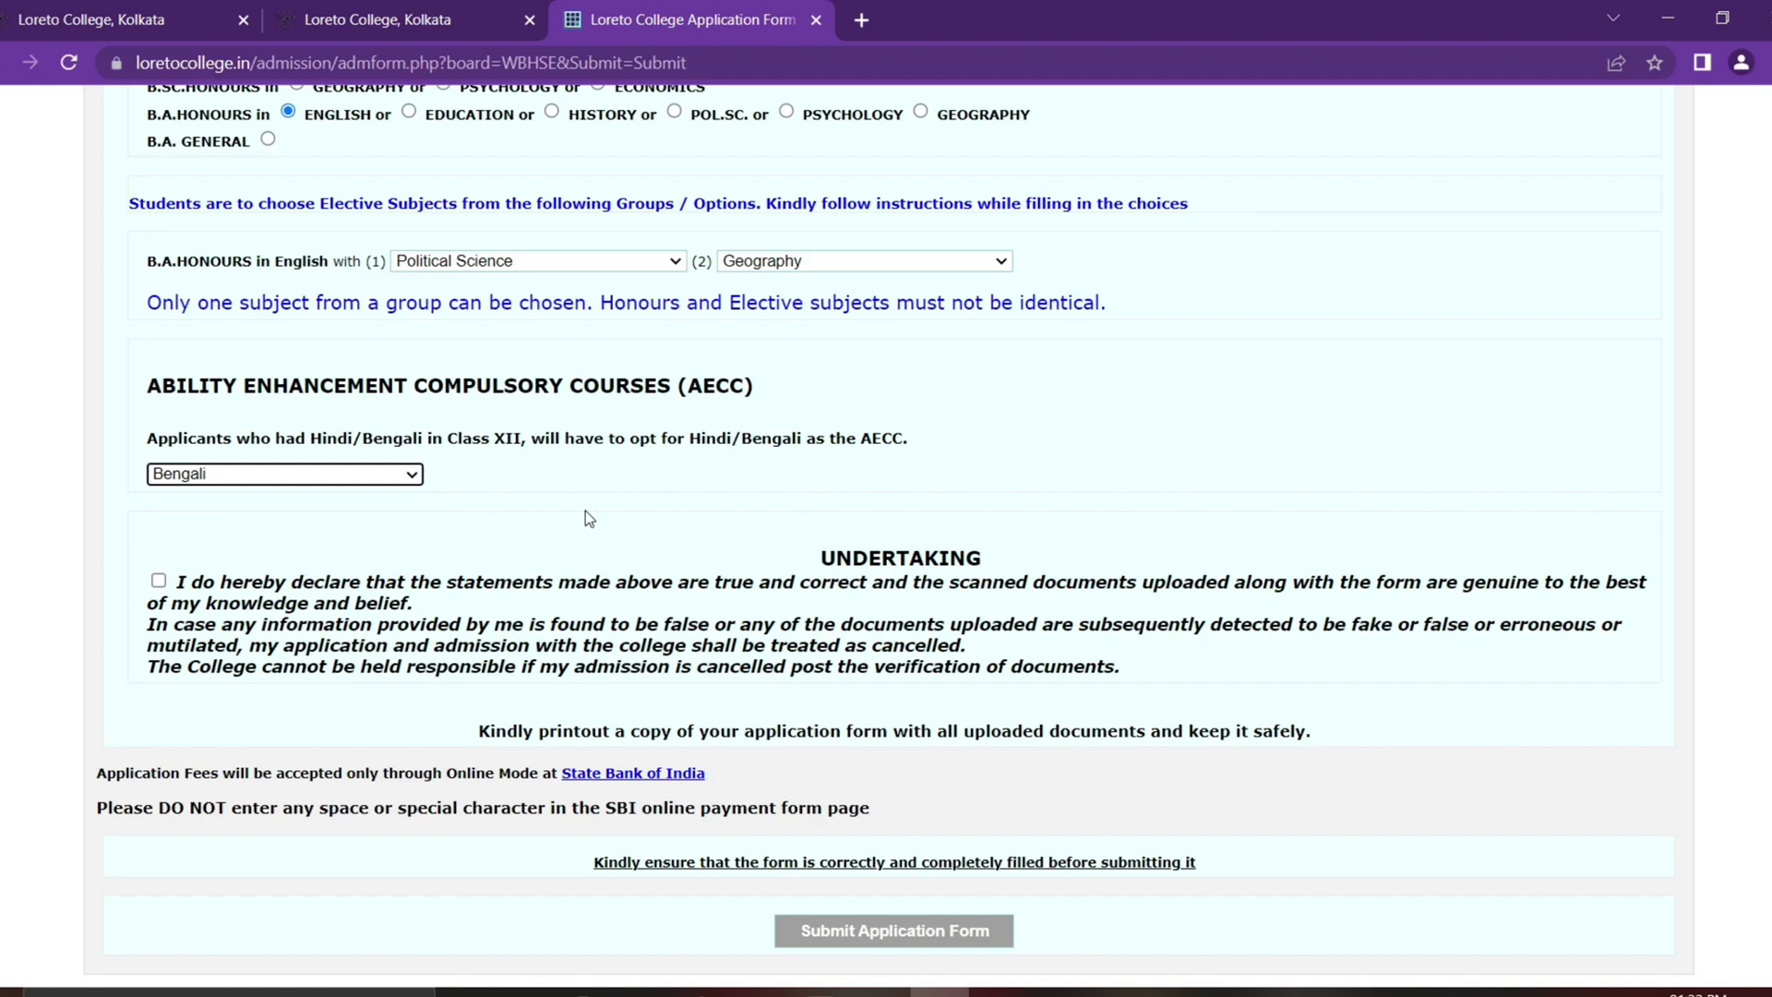
# Step: Agree to the undertaking declaration and submit the application form
pyautogui.doubleClick(900, 558)
pyautogui.click(391, 557)
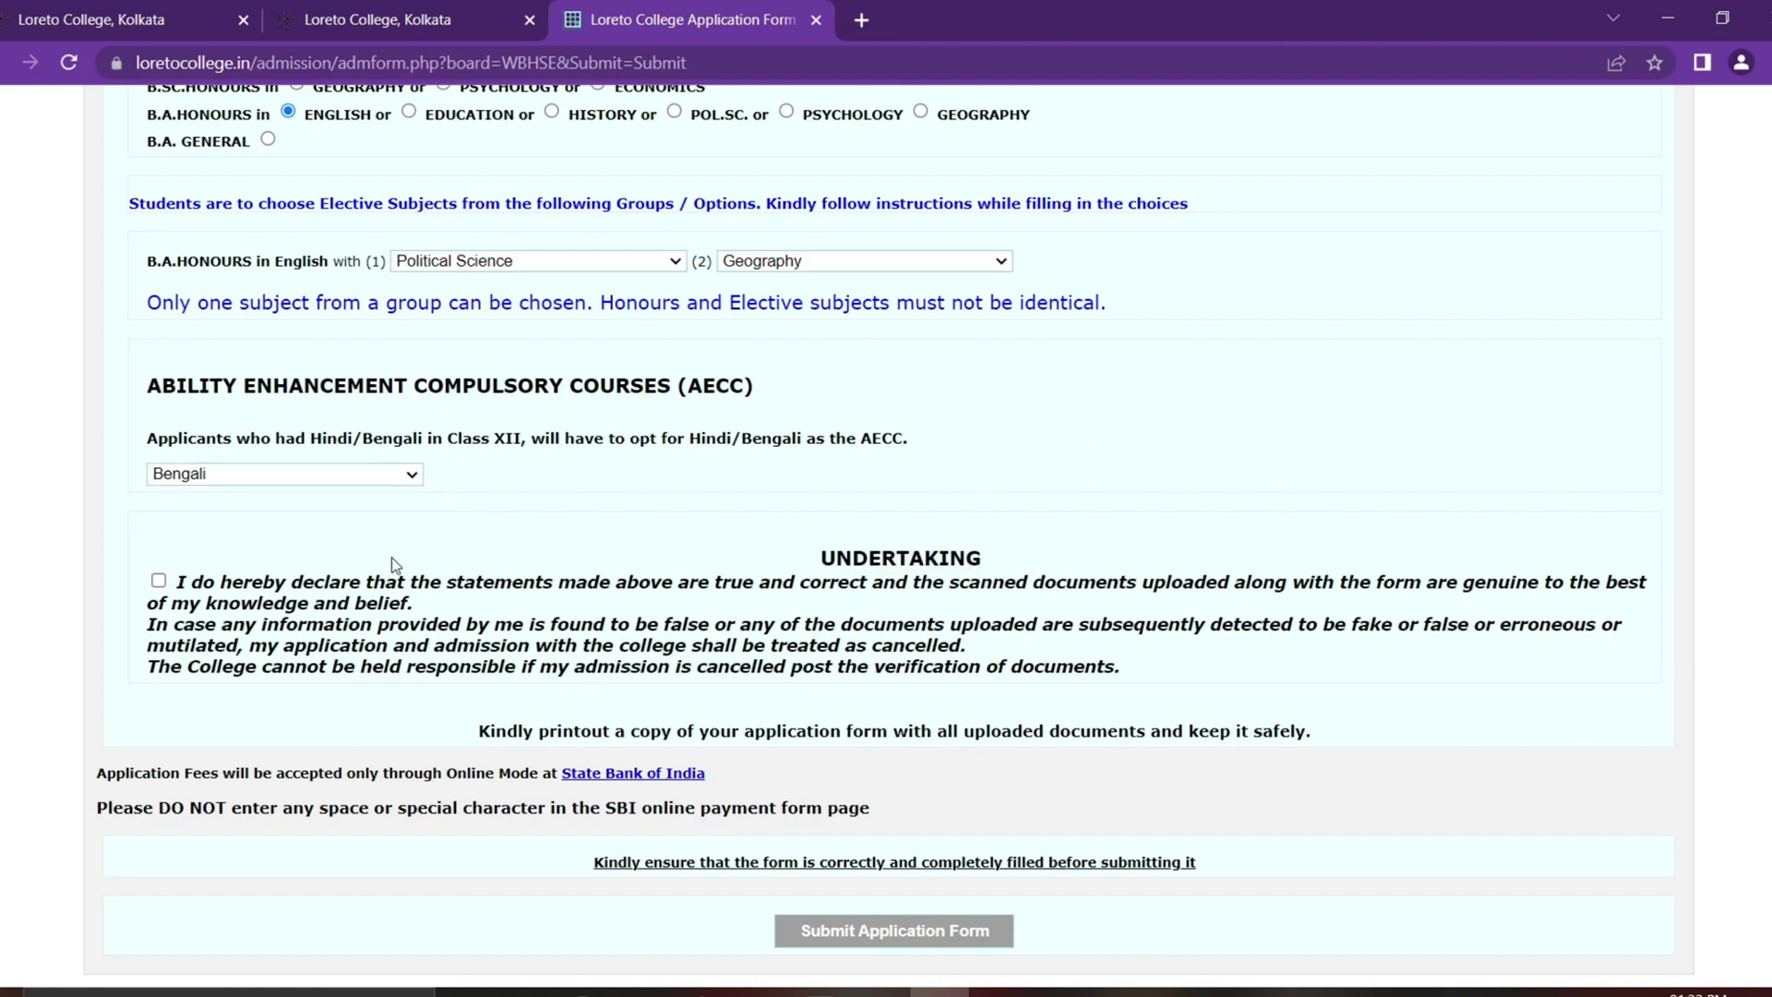
pyautogui.click(159, 581)
pyautogui.click(890, 930)
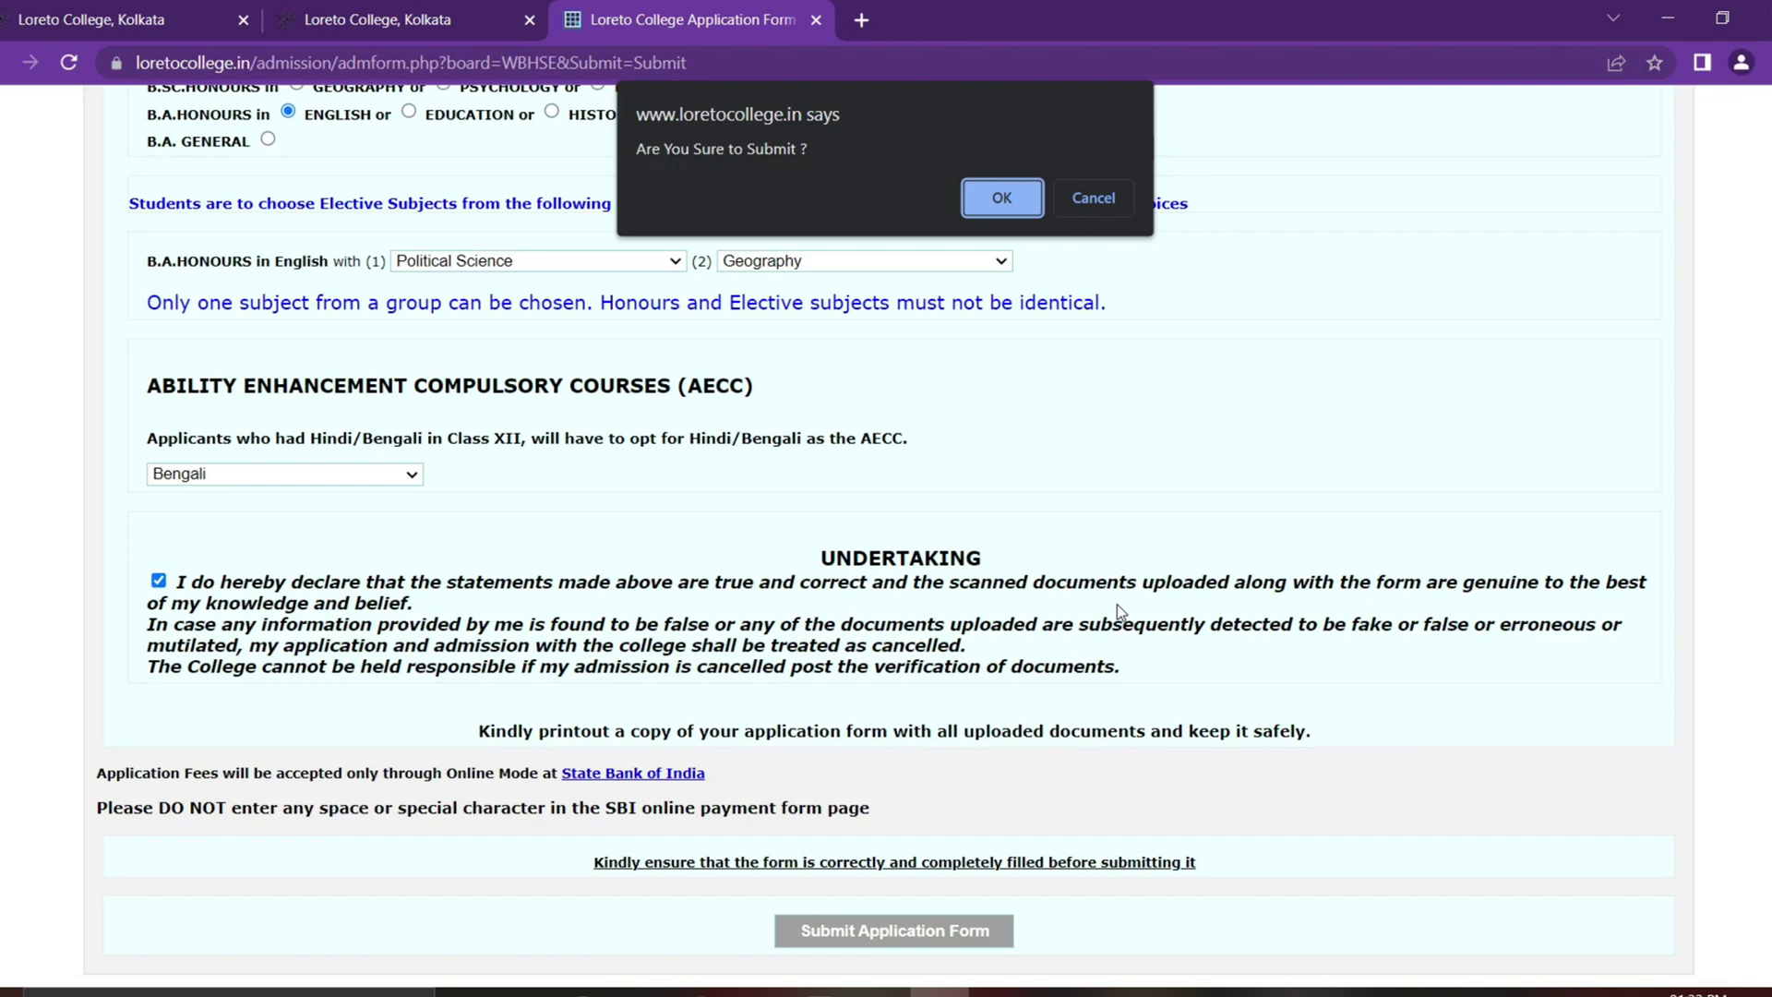
pyautogui.click(990, 196)
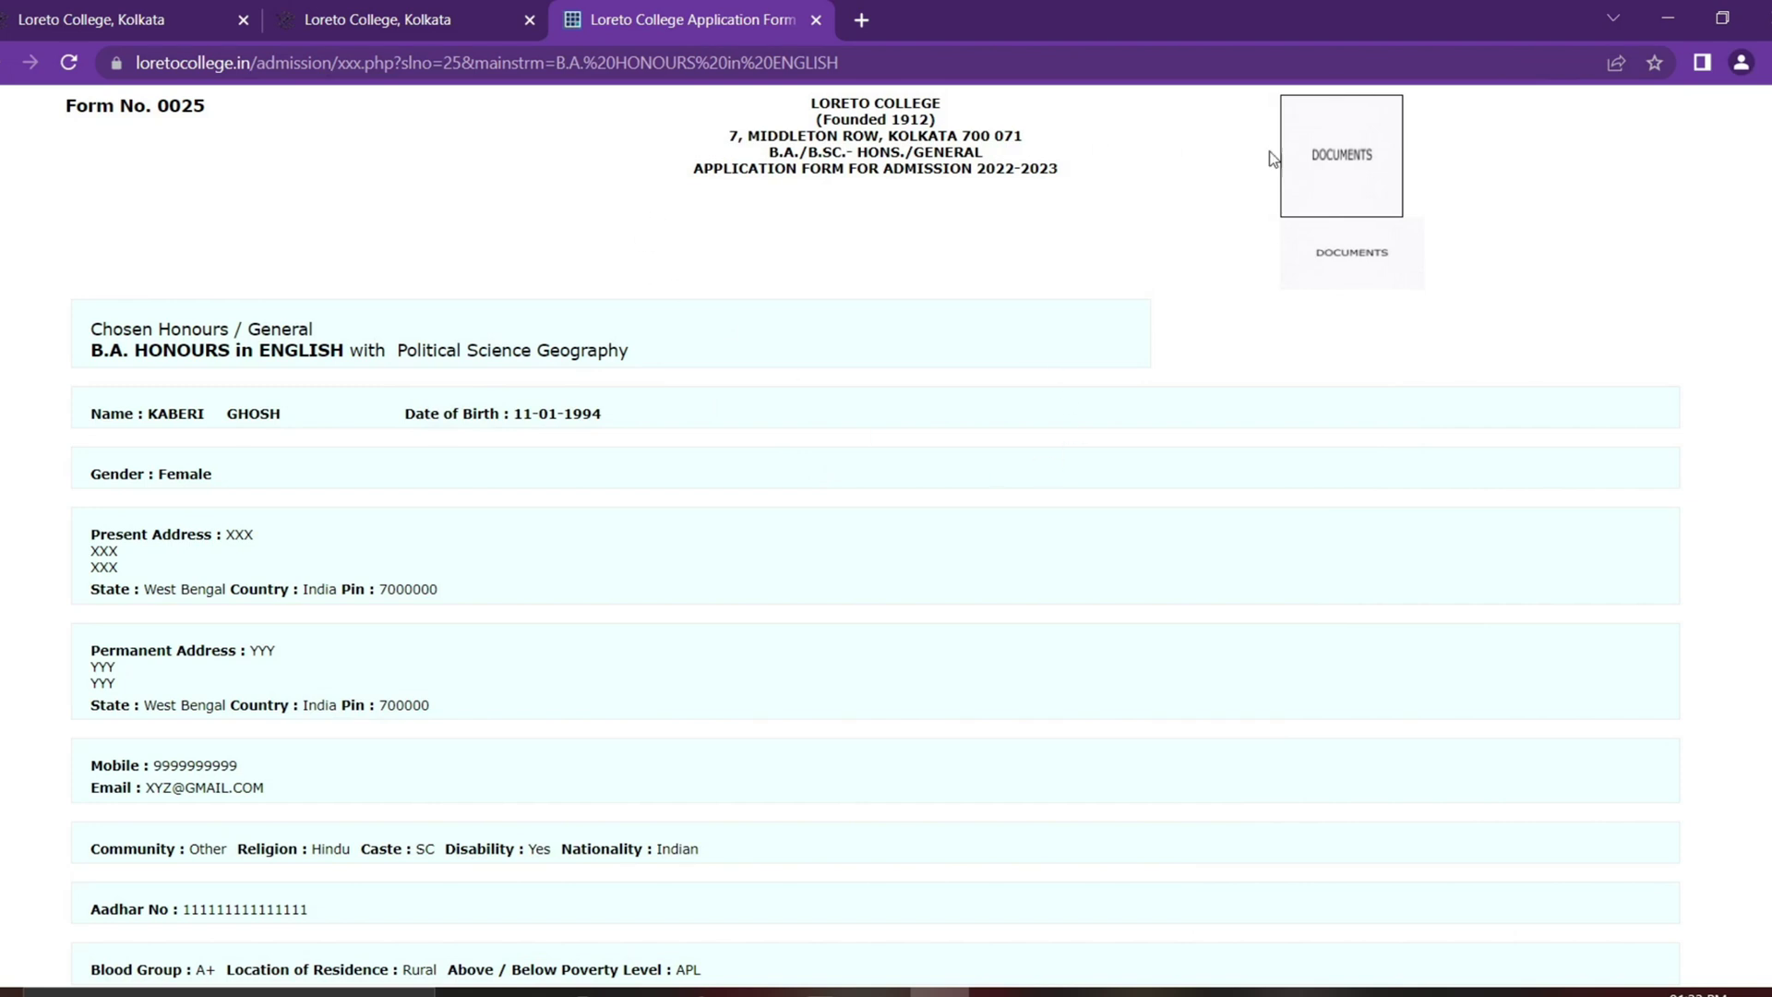
pyautogui.doubleClick(194, 109)
pyautogui.click(273, 143)
# Step: Review the printout and its print destination in Print preview, then select the online payment link text
pyautogui.scroll(-3, 1104, 545)
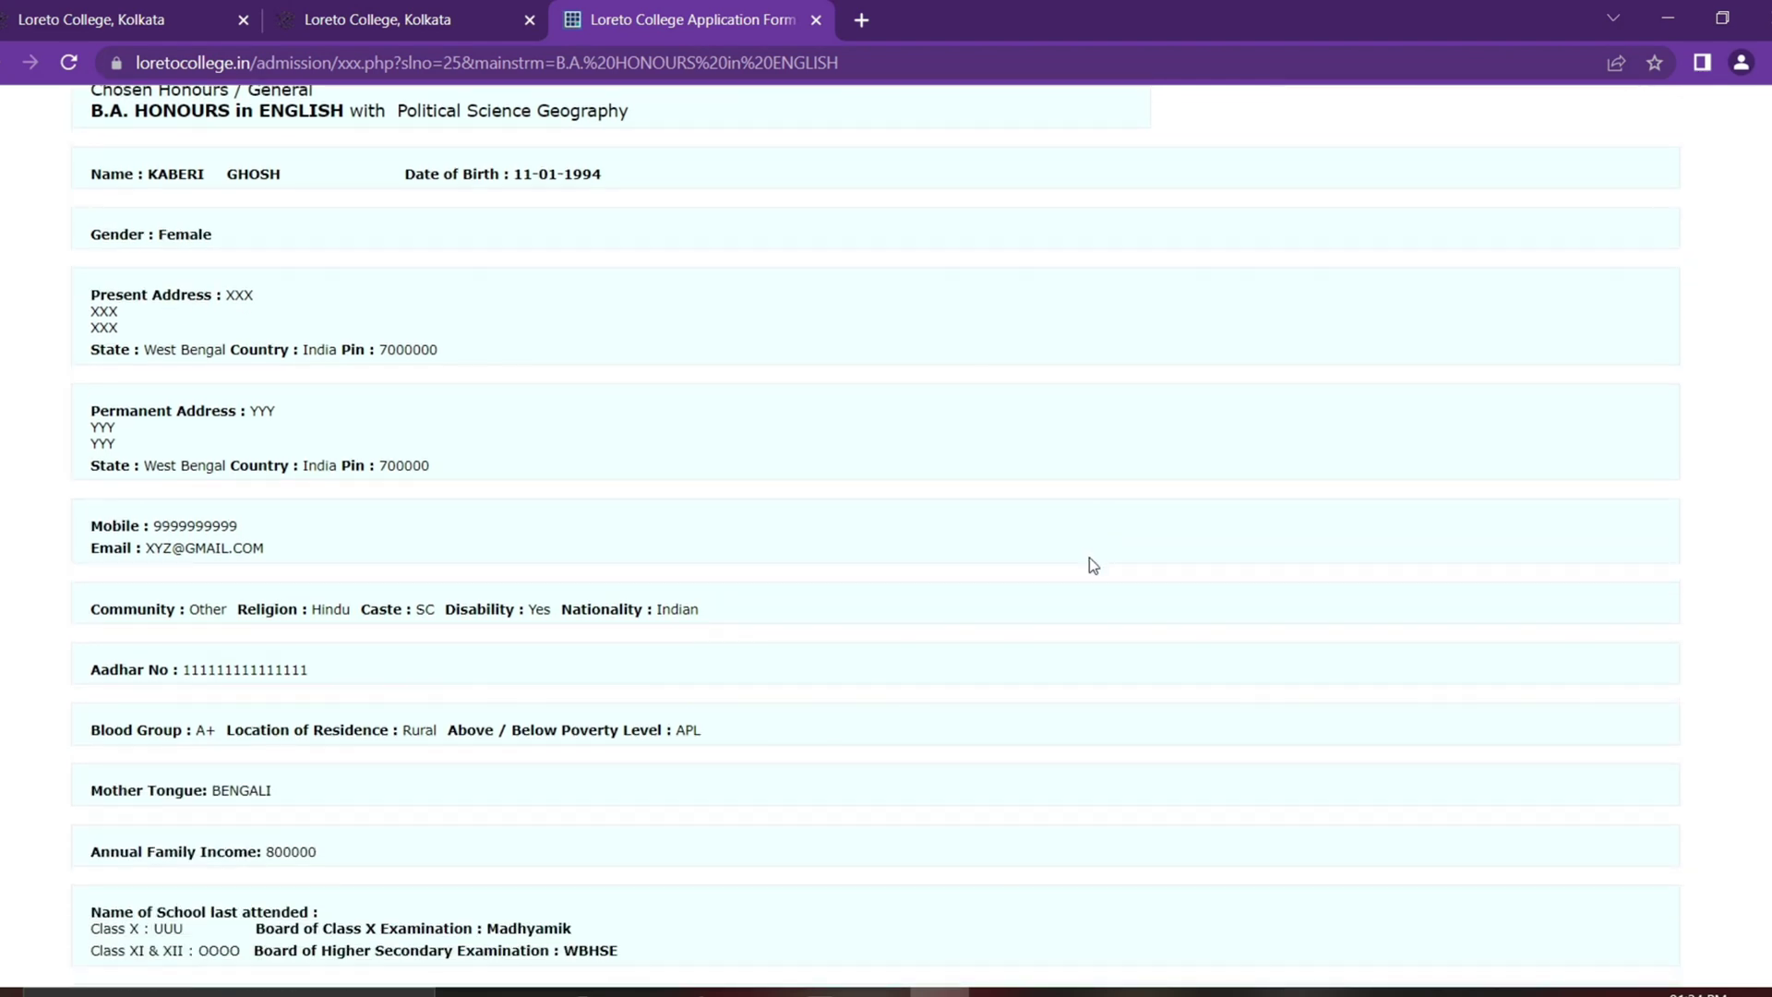
pyautogui.scroll(-3, 1092, 559)
pyautogui.scroll(-15, 1084, 561)
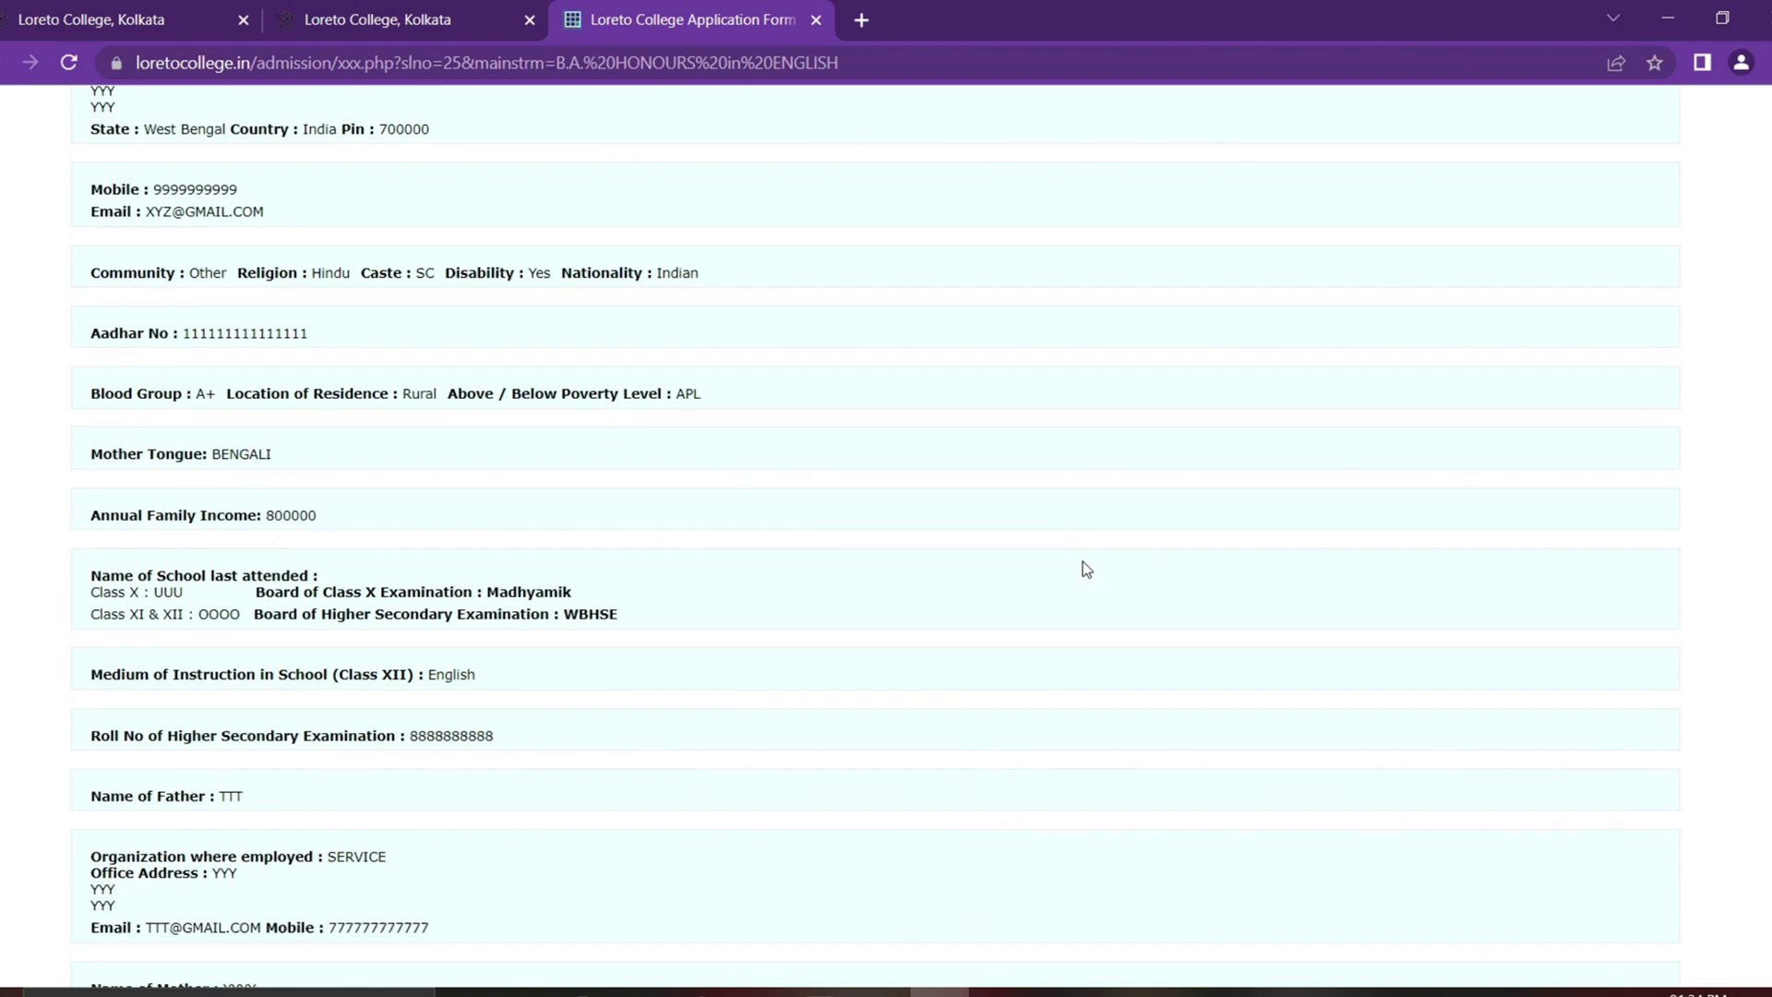
pyautogui.scroll(-11, 1134, 501)
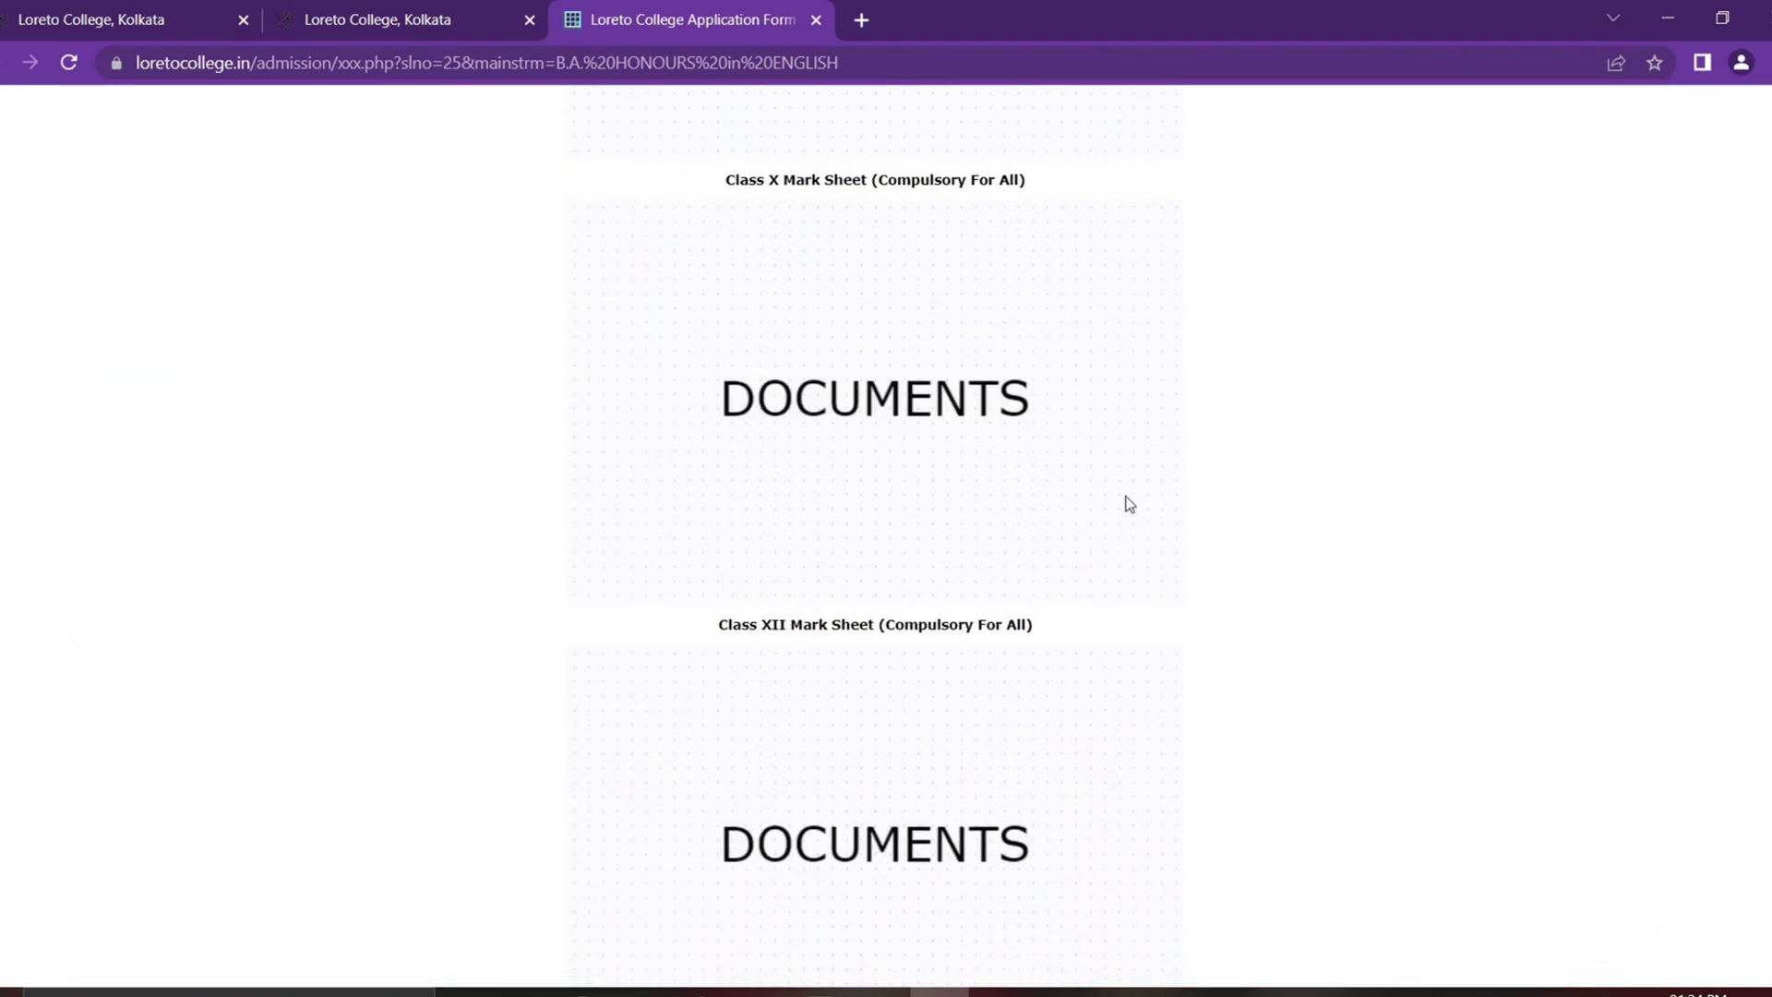
pyautogui.click(832, 801)
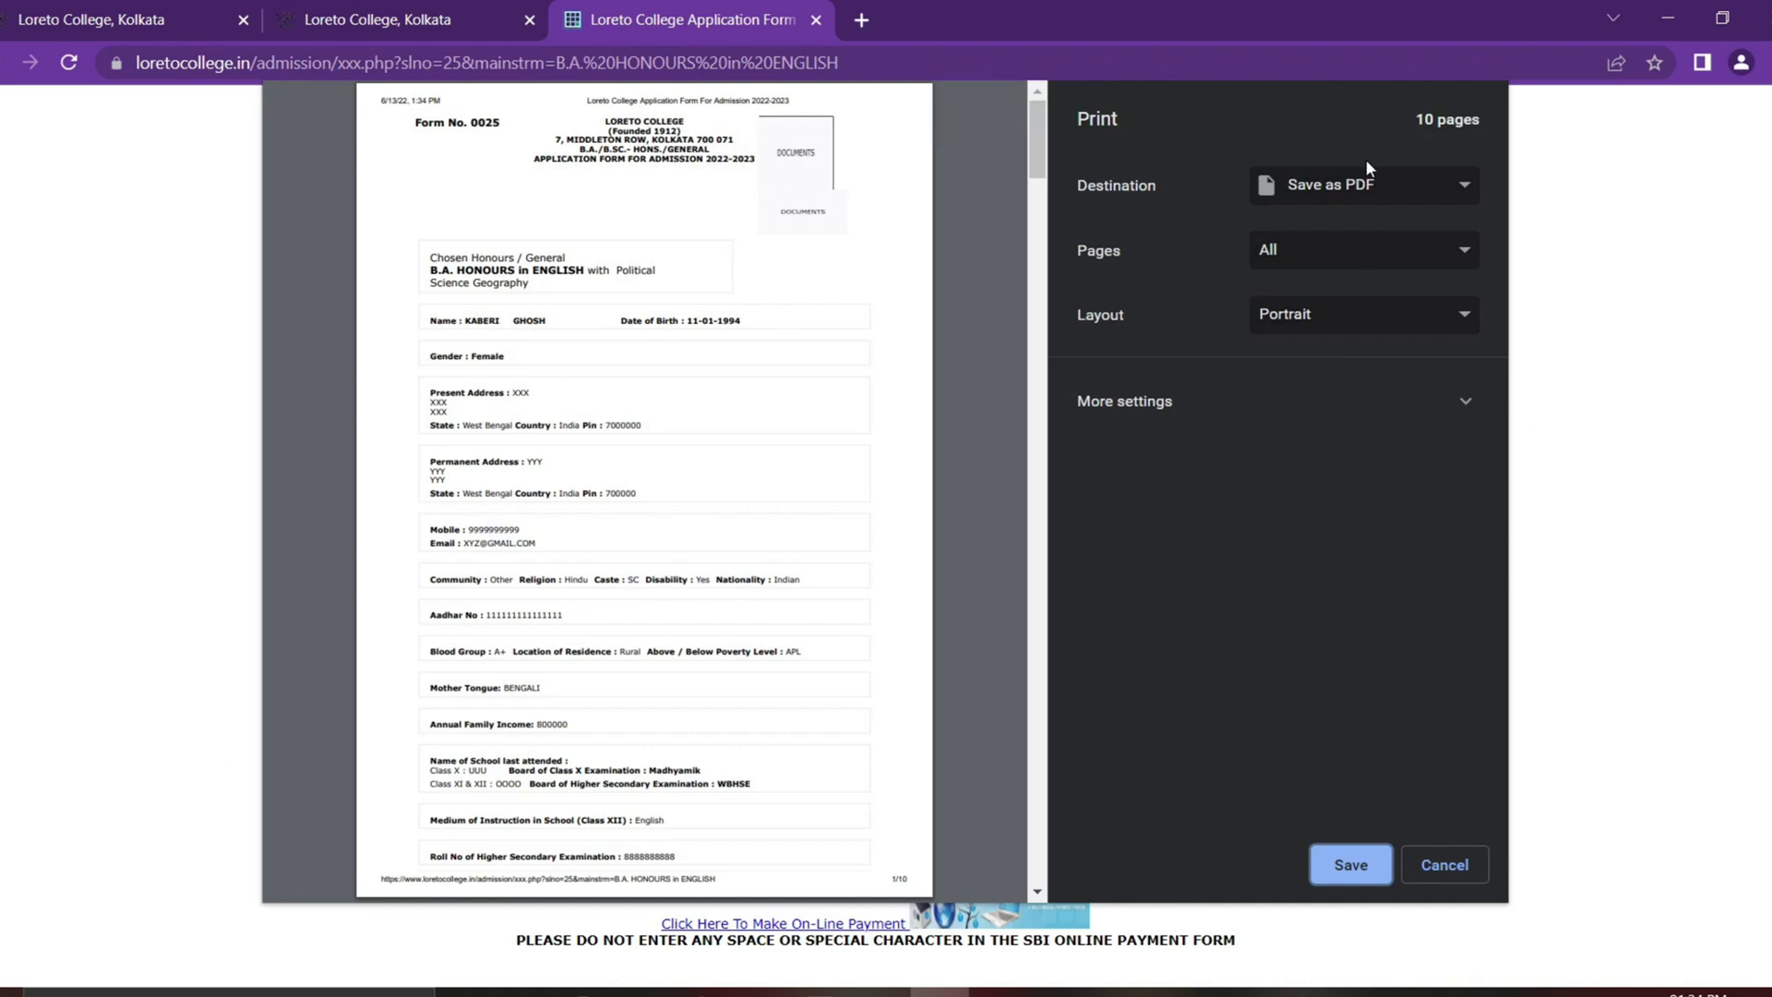
pyautogui.click(1370, 186)
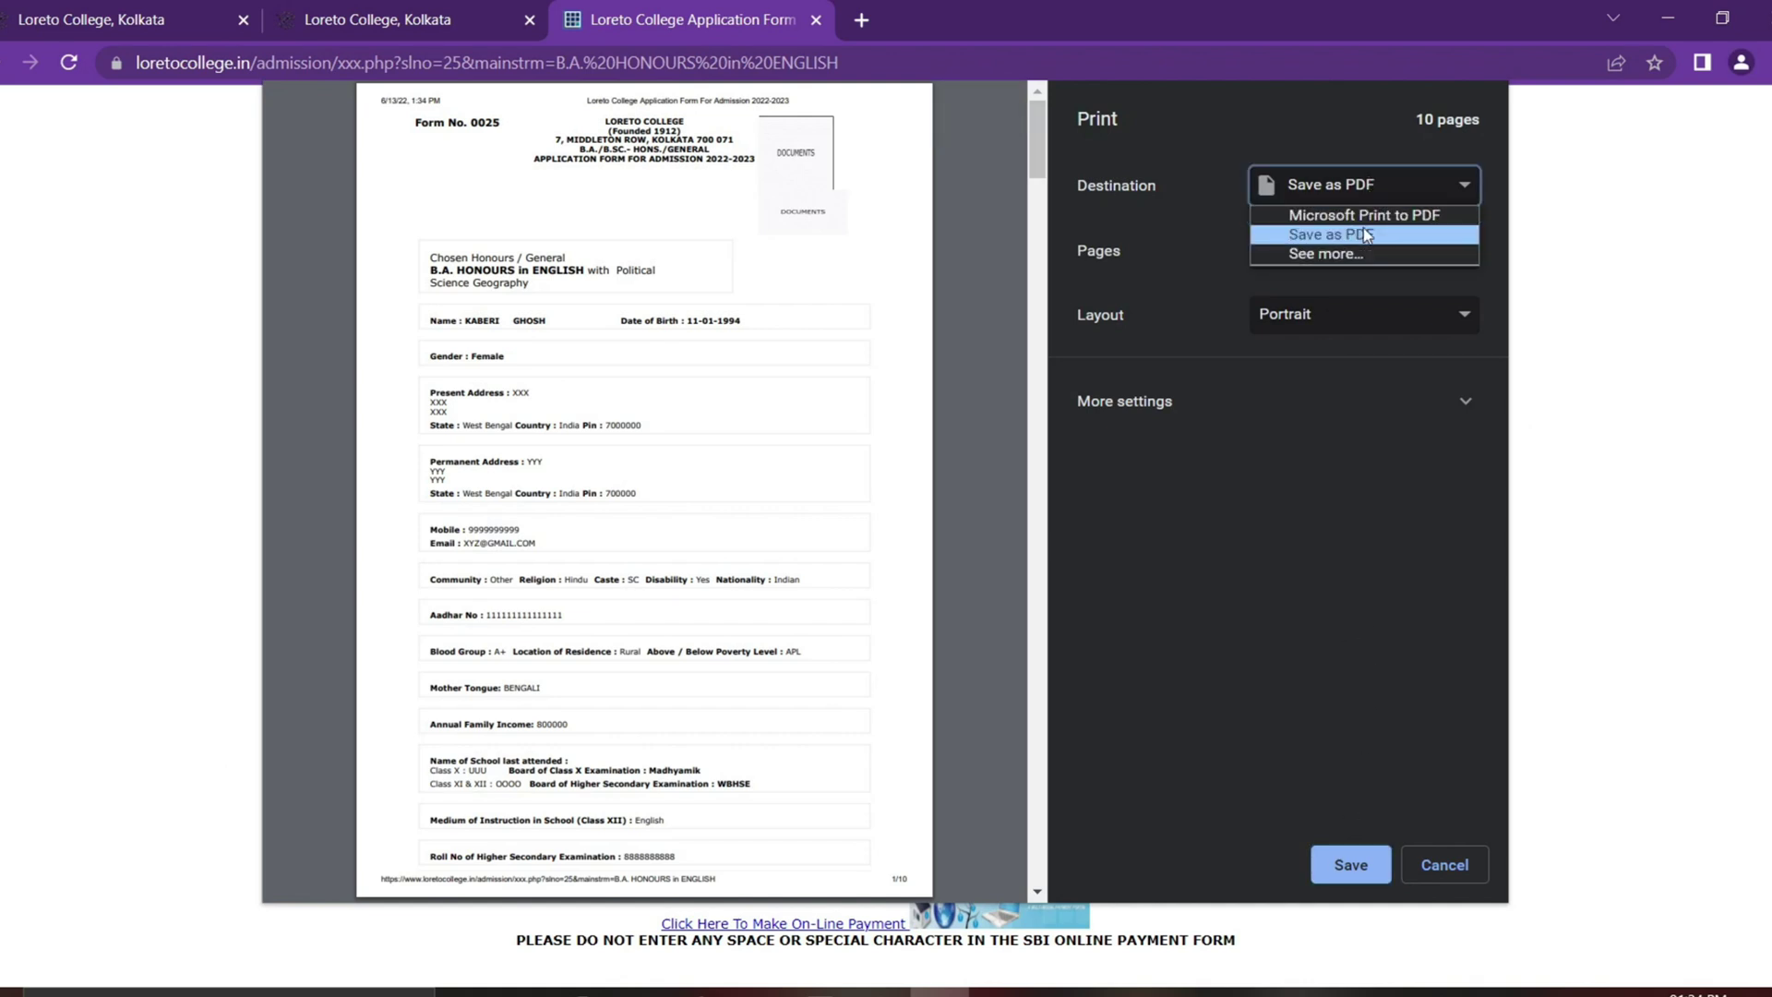
pyautogui.press('Escape')
pyautogui.press('Escape')
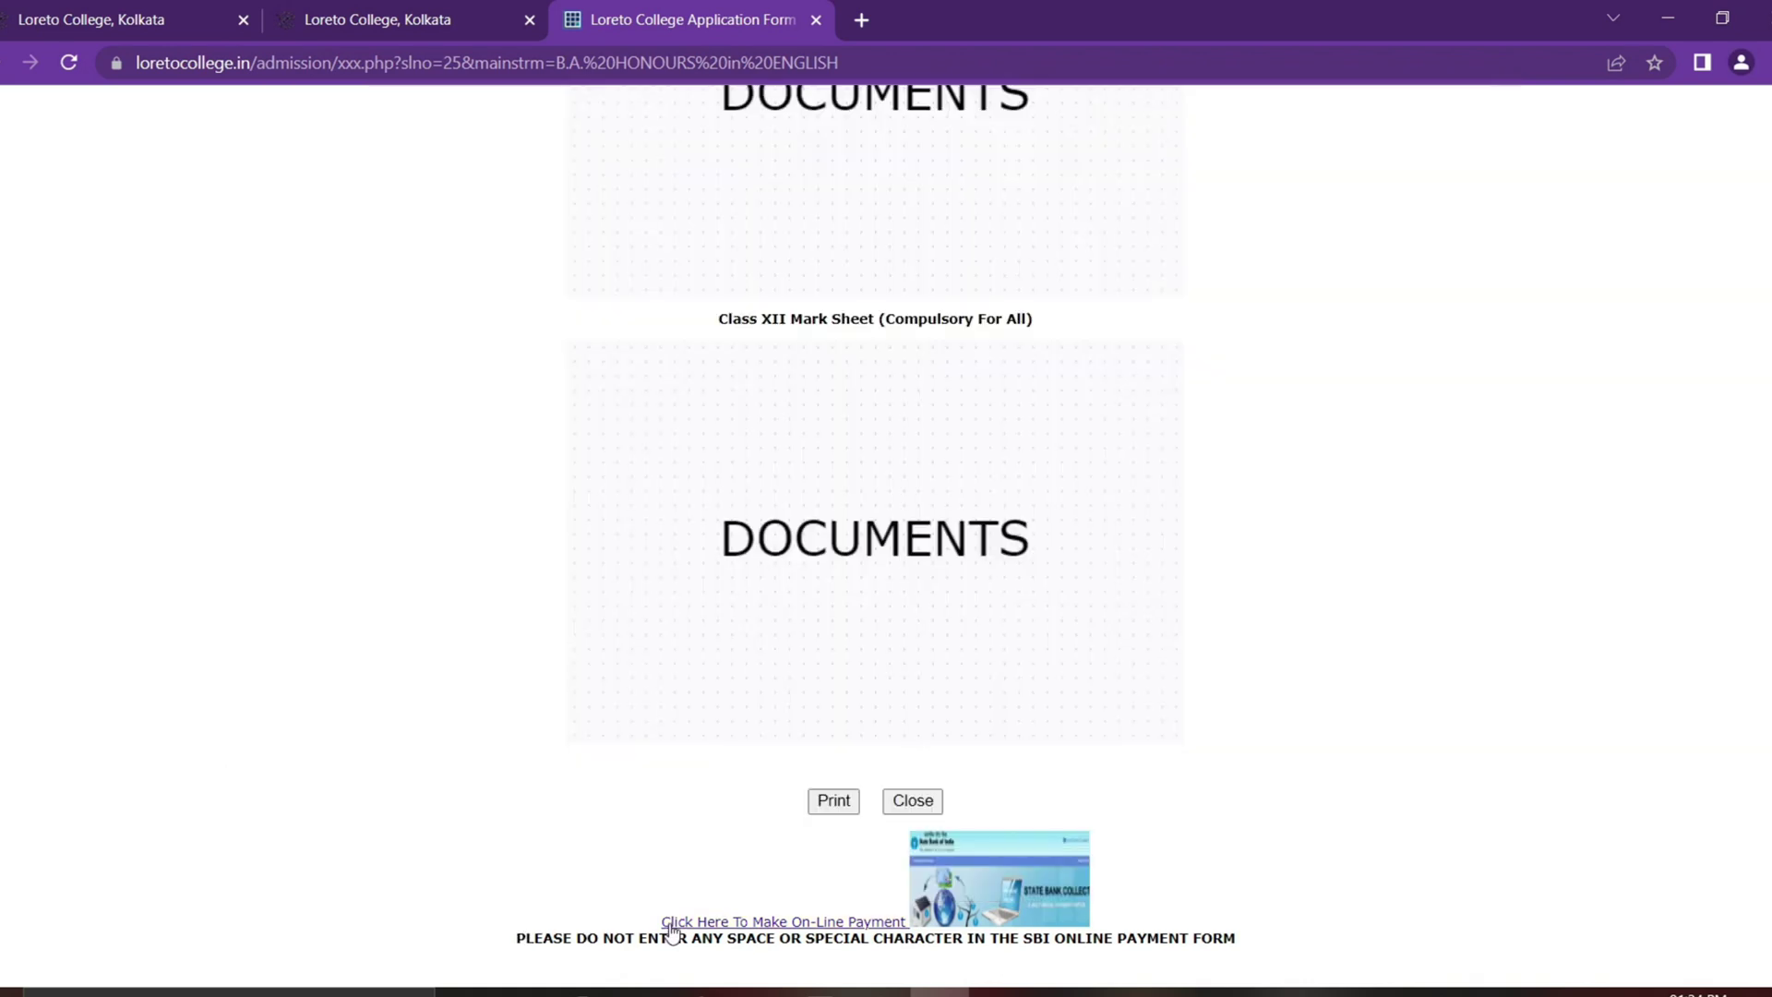
pyautogui.moveTo(662, 923); pyautogui.dragTo(909, 923)
# Step: On SBI Collect, accept the terms and choose Educational Institutions as the institution type
pyautogui.click(829, 923)
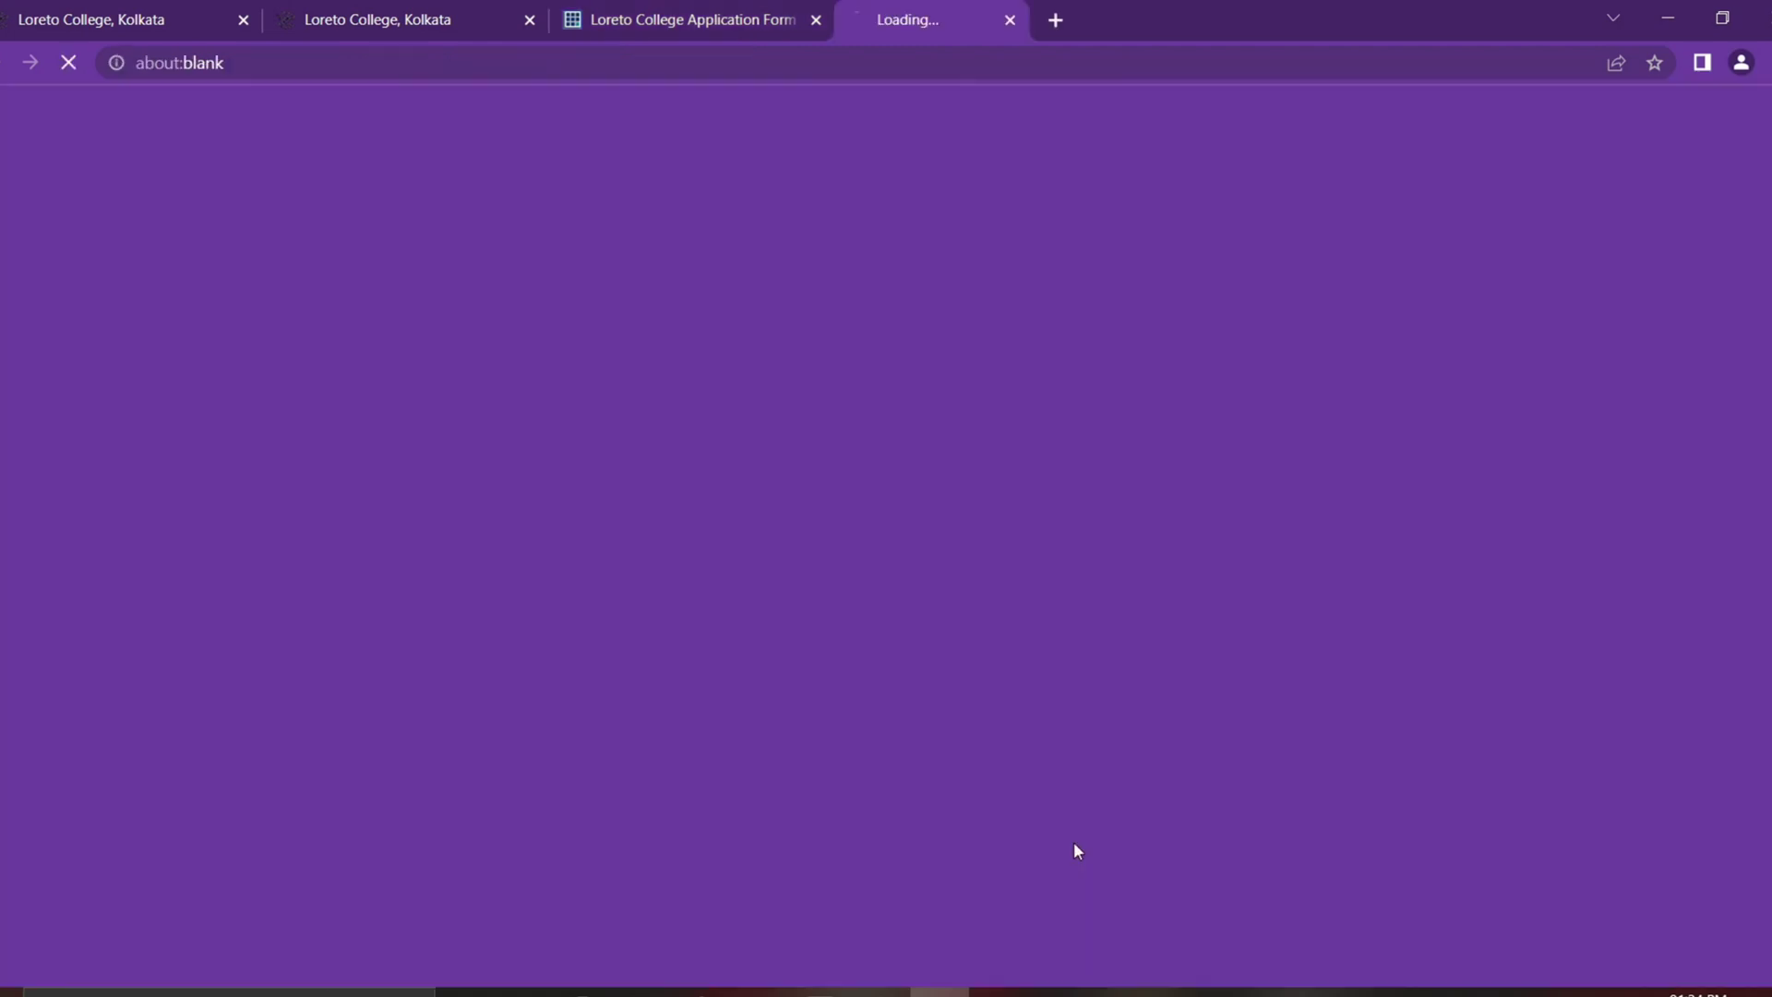
pyautogui.click(227, 740)
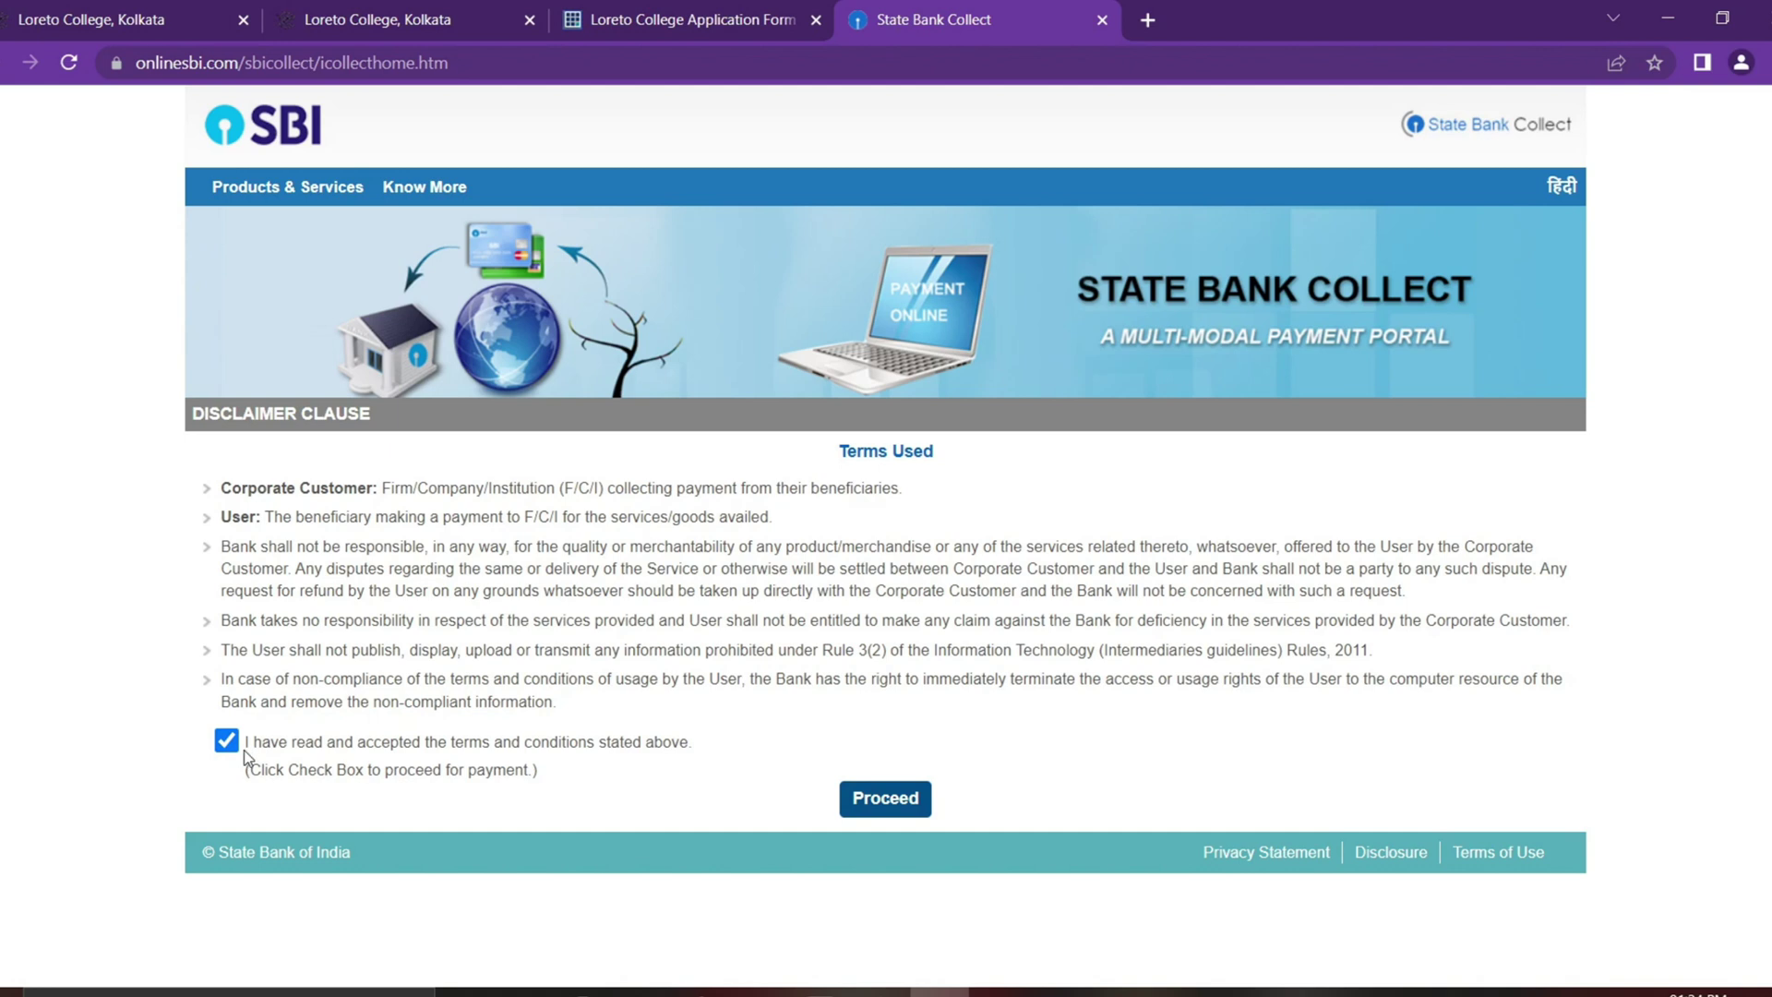
pyautogui.click(897, 805)
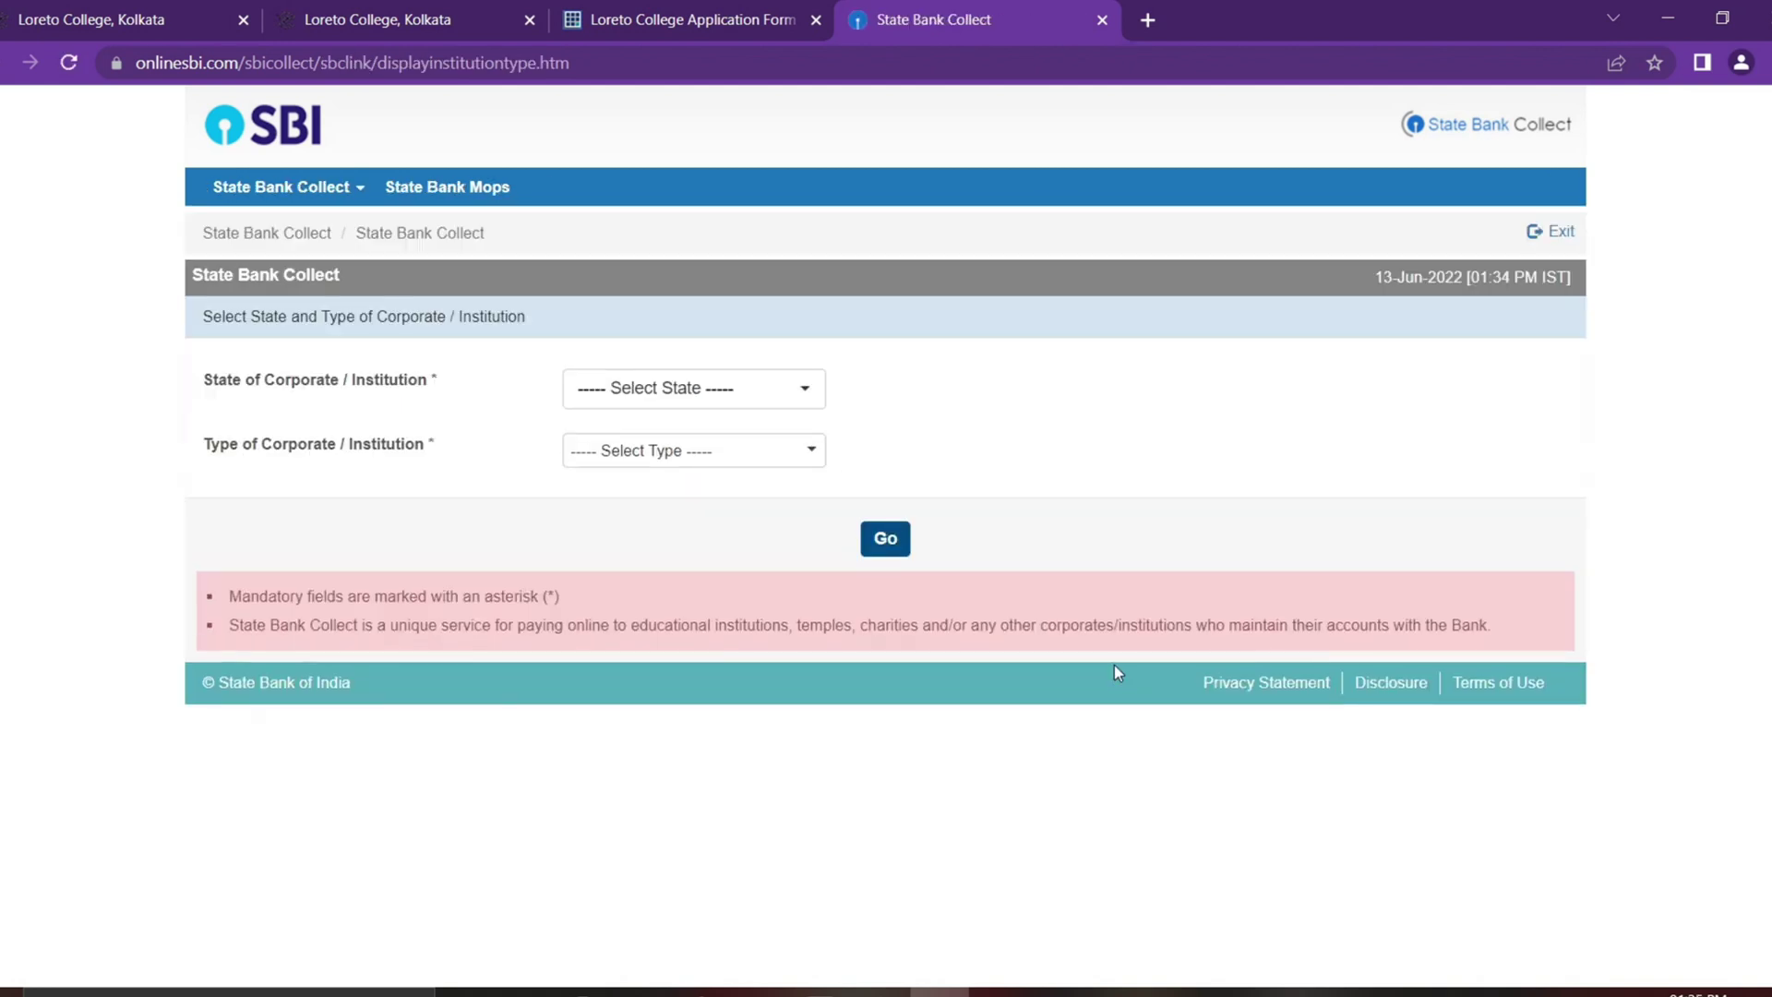
pyautogui.click(717, 462)
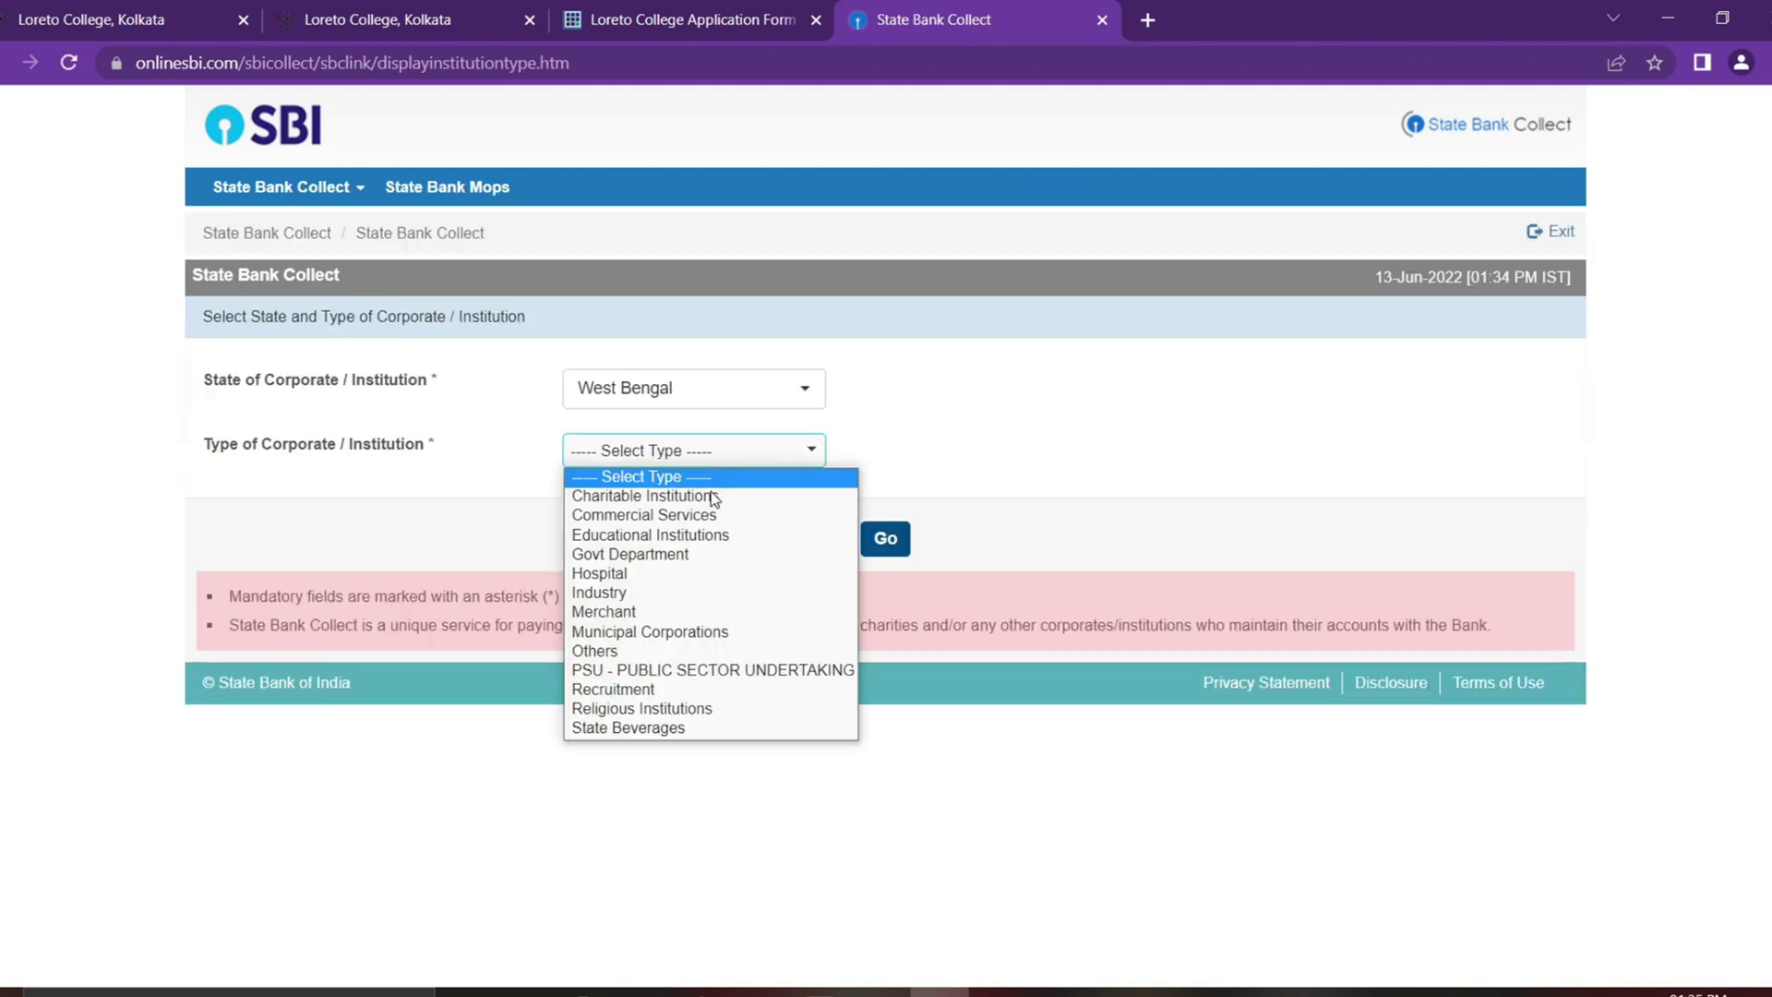
pyautogui.click(710, 537)
pyautogui.click(886, 544)
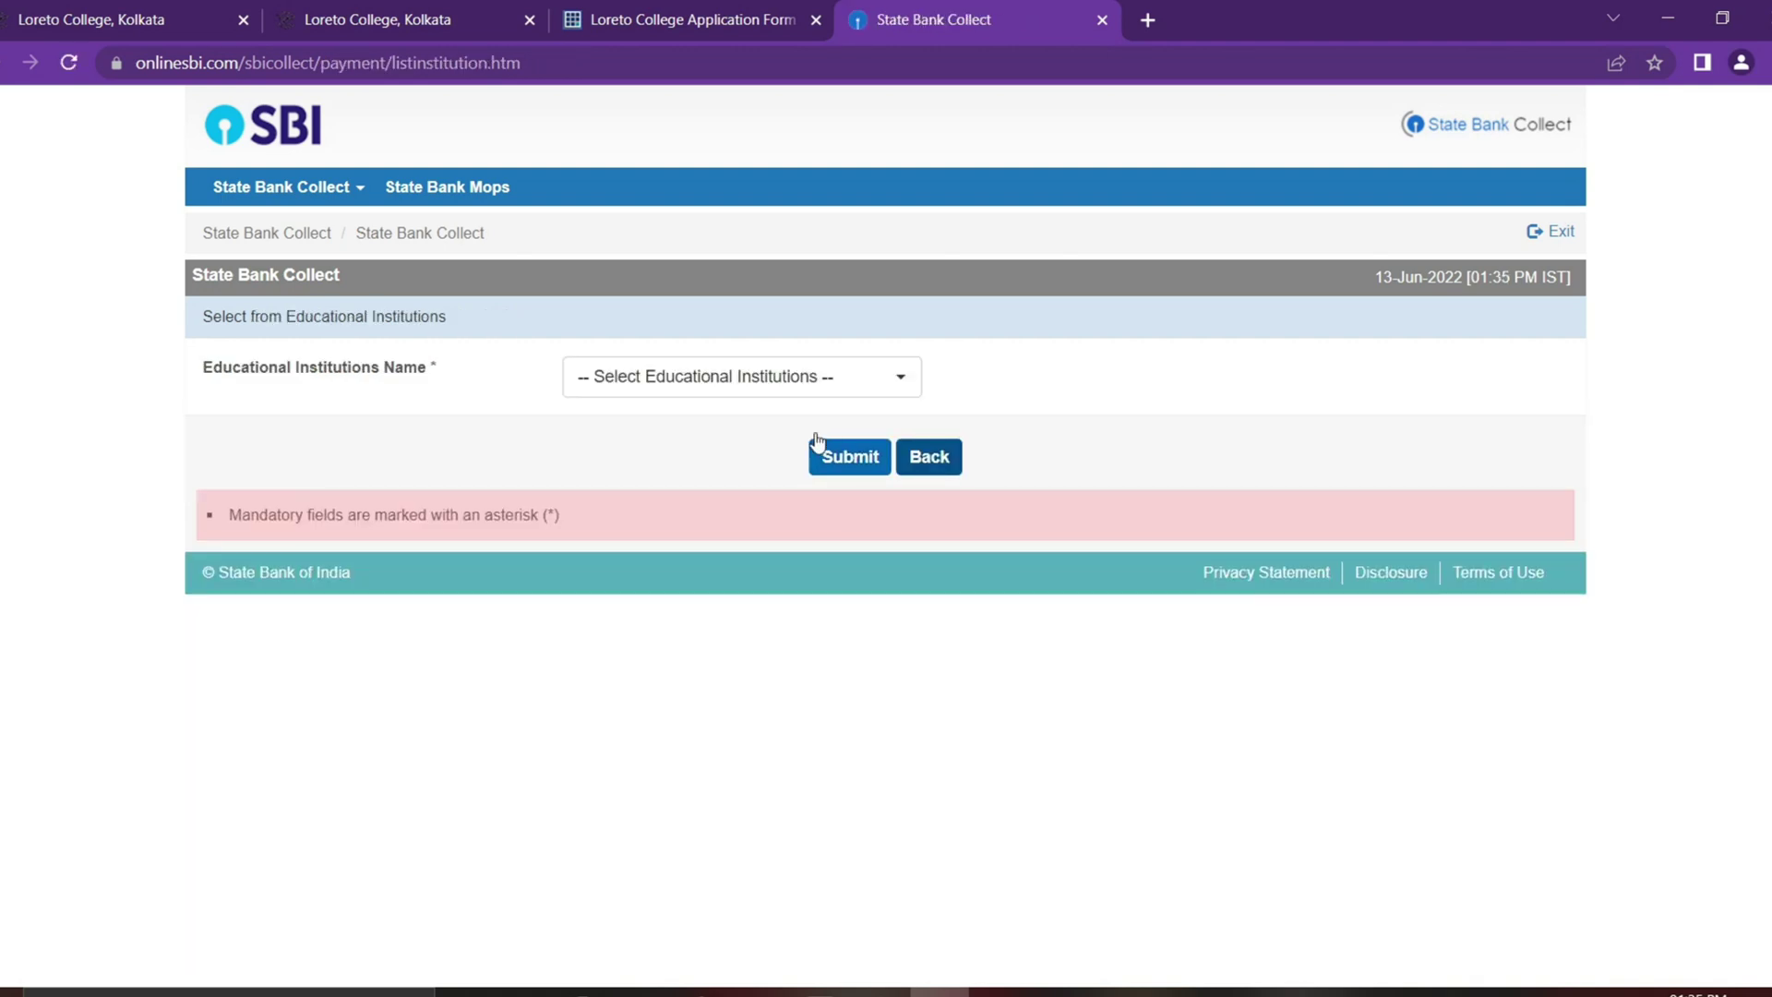
# Step: Search for LORETO and submit LORETO COLLEGE as the institution
pyautogui.moveTo(223, 367); pyautogui.dragTo(460, 392)
pyautogui.click(750, 378)
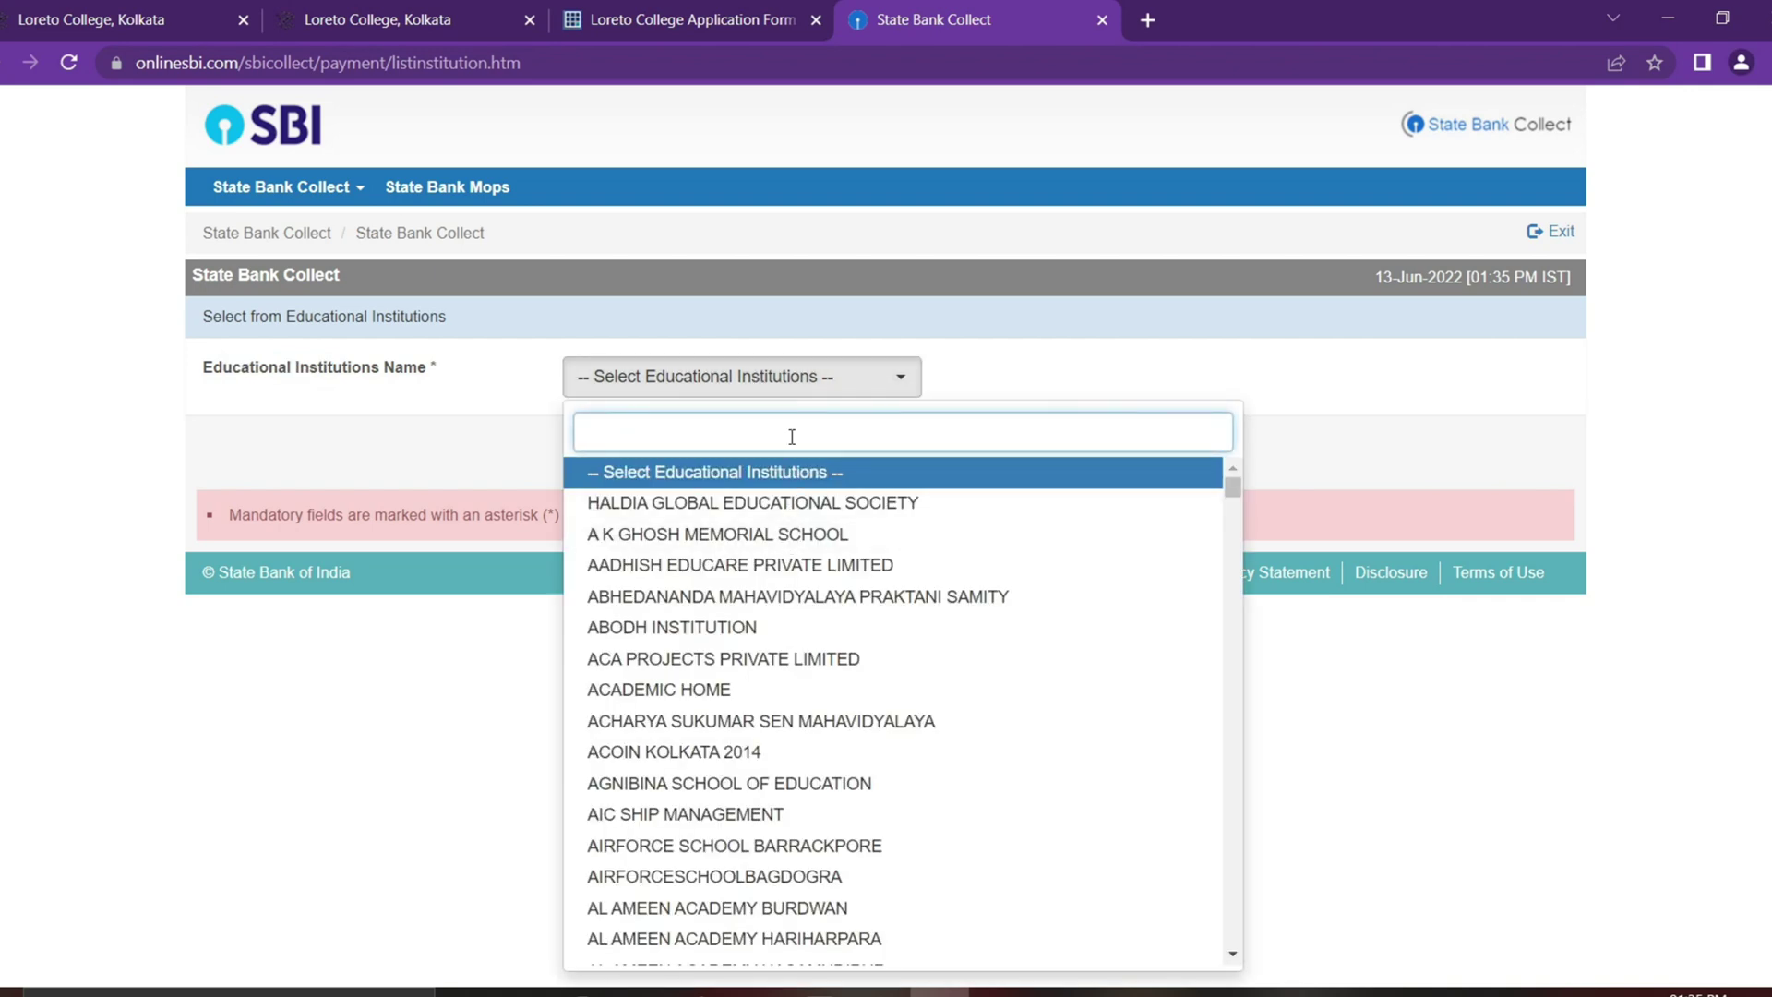
pyautogui.write('LORETO')
pyautogui.click(735, 471)
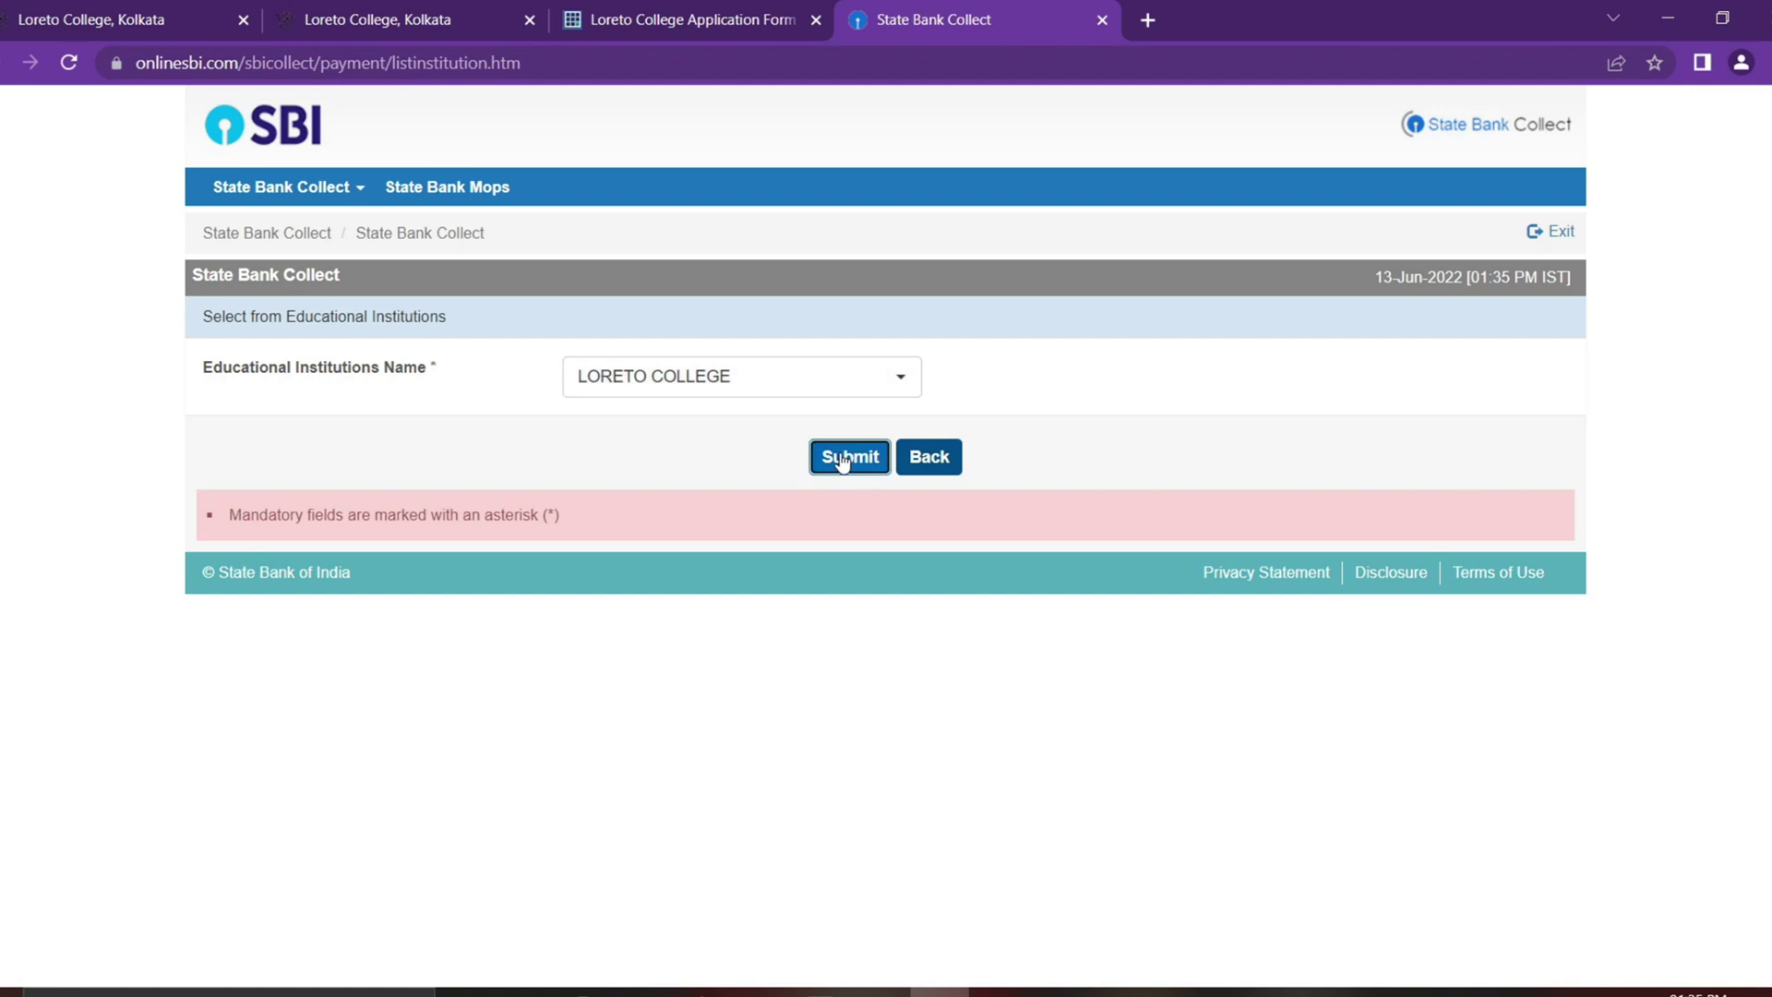
pyautogui.click(843, 459)
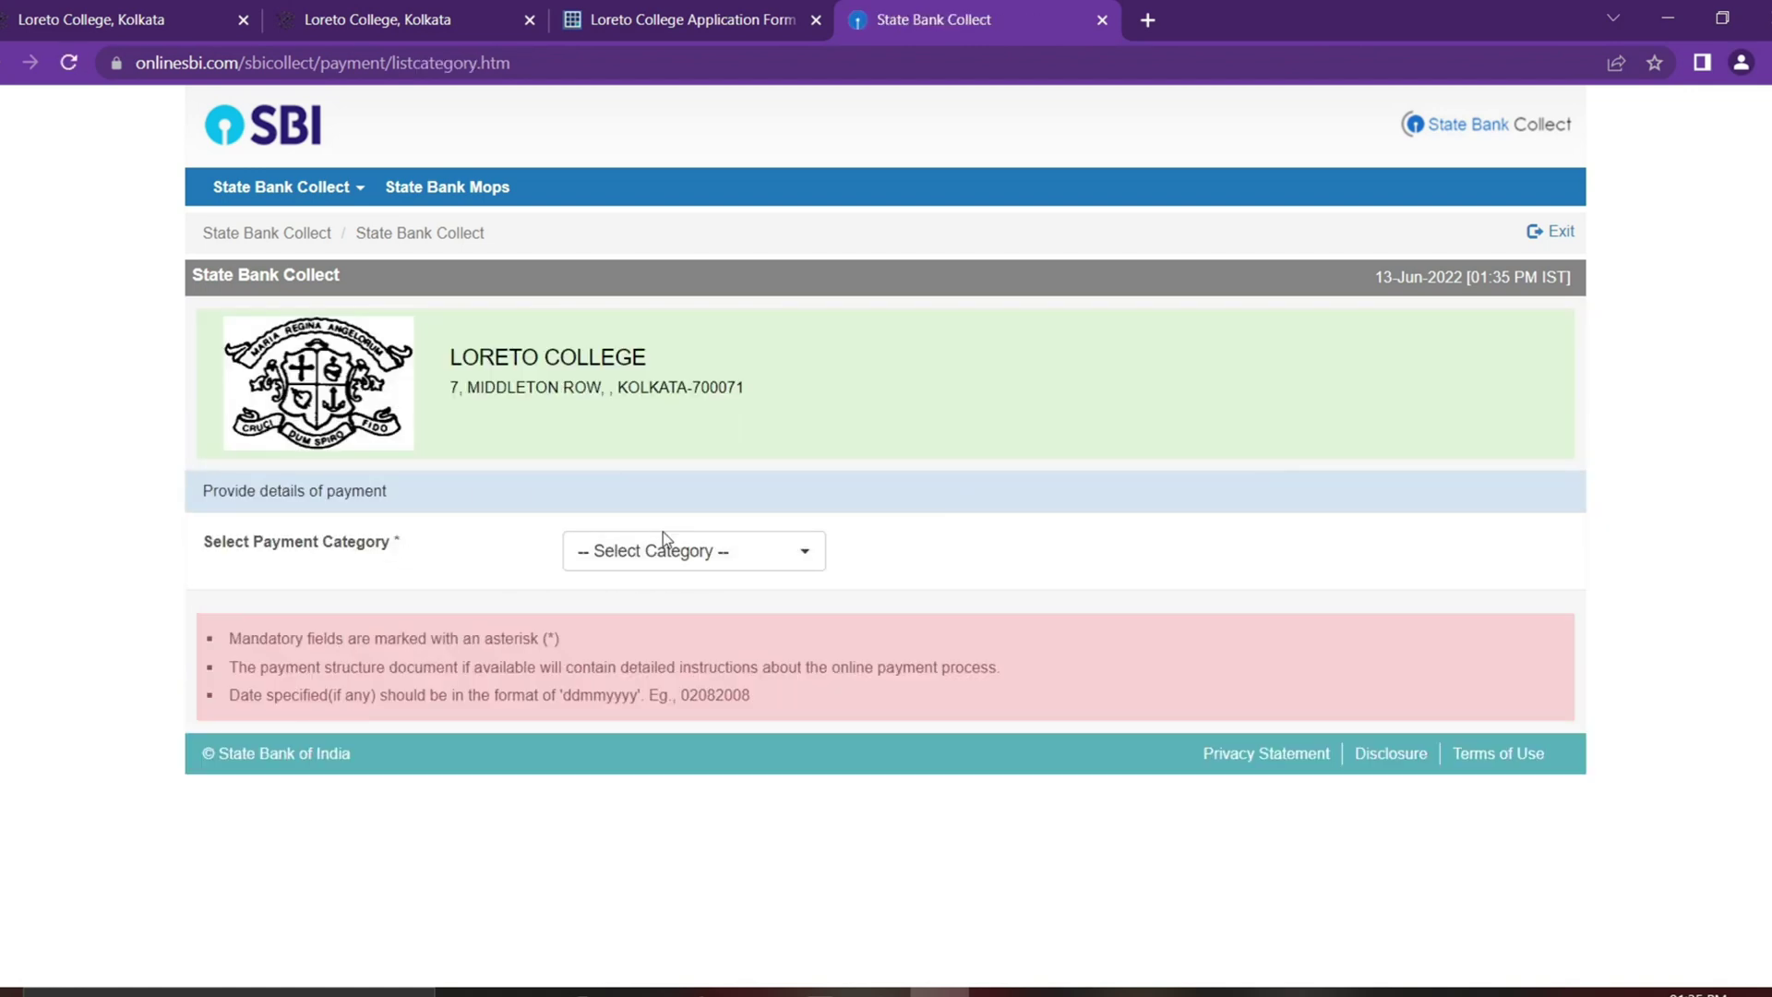
# Step: Choose Online Application Fees as the payment category
pyautogui.click(717, 565)
pyautogui.scroll(-2, 678, 406)
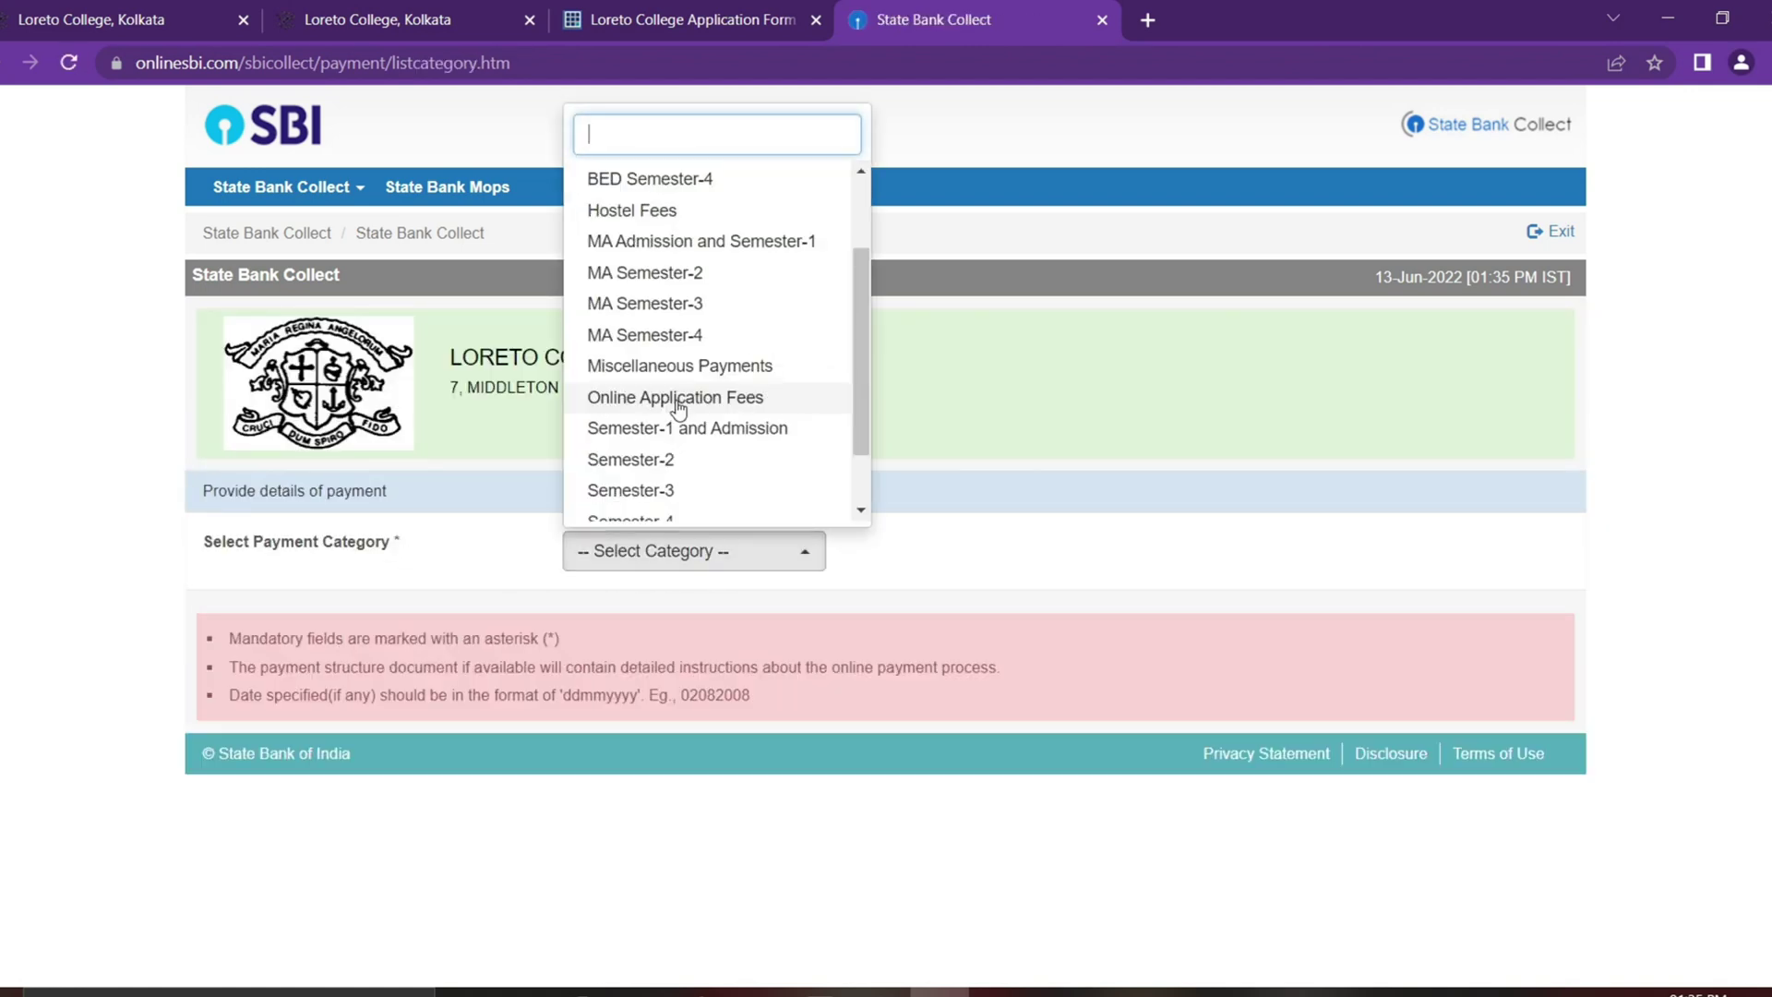
pyautogui.click(678, 406)
pyautogui.scroll(-1, 925, 545)
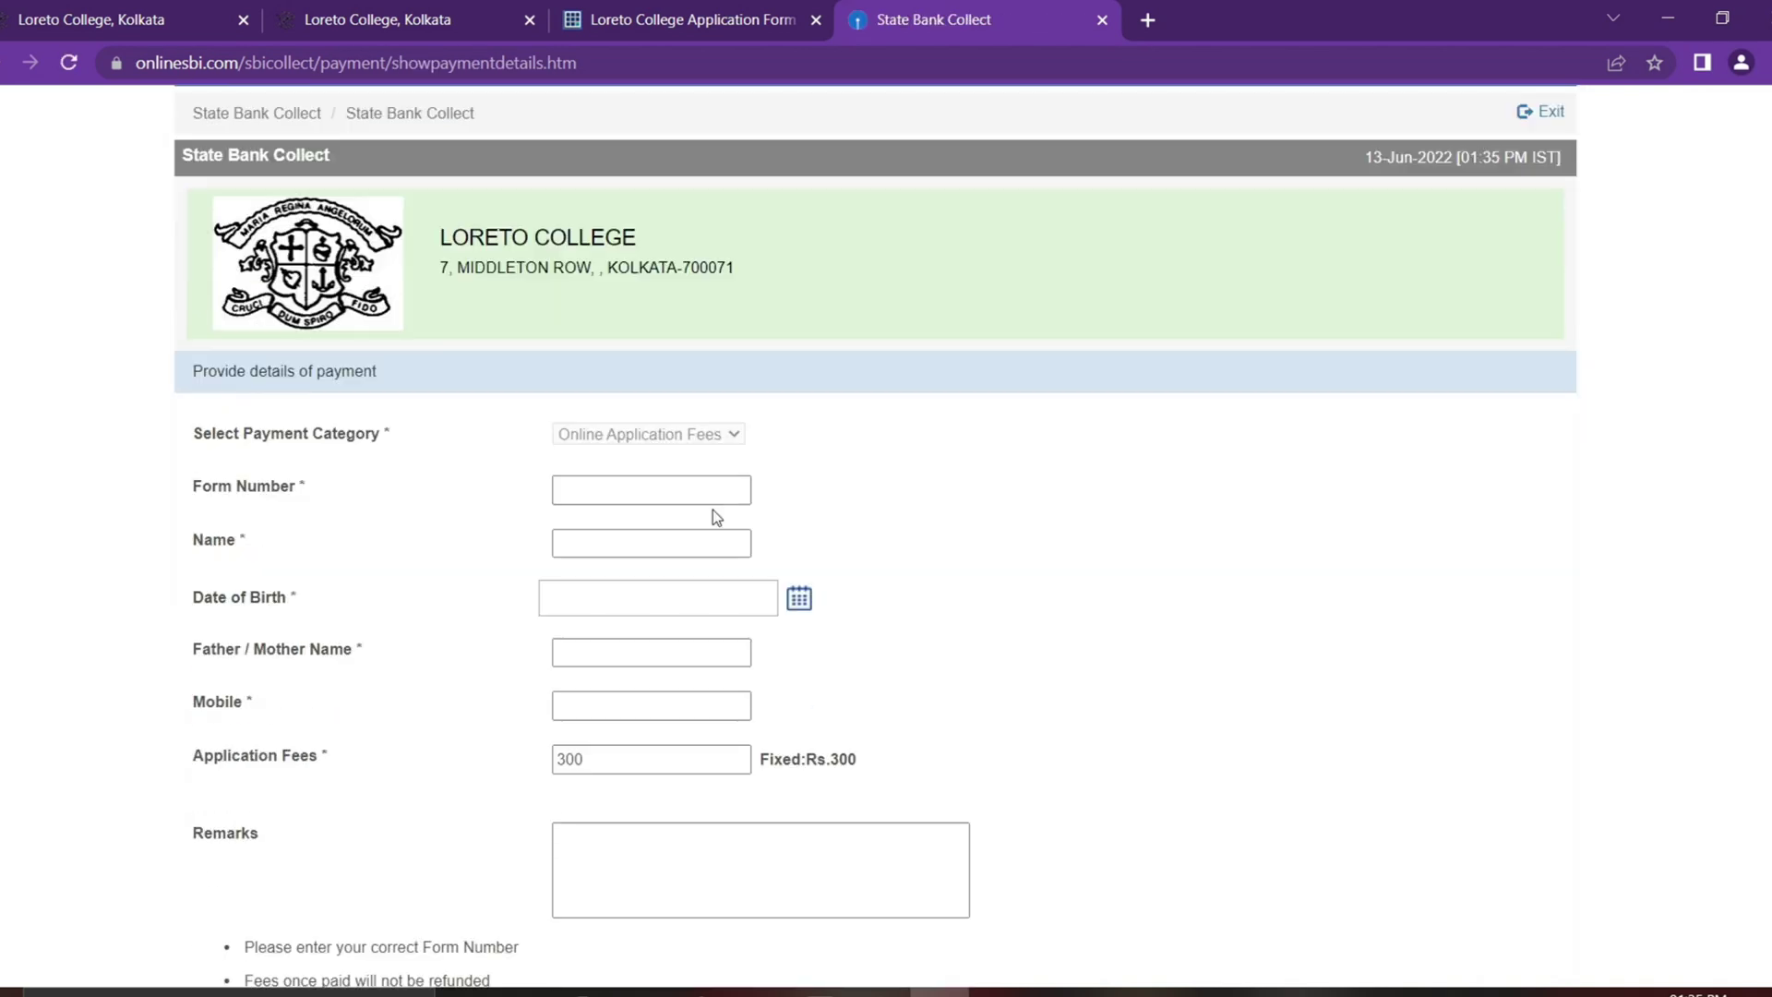
# Step: Go through the Form Number, Name, Mobile and Rs. 300 Application Fees fields
pyautogui.click(684, 488)
pyautogui.click(633, 543)
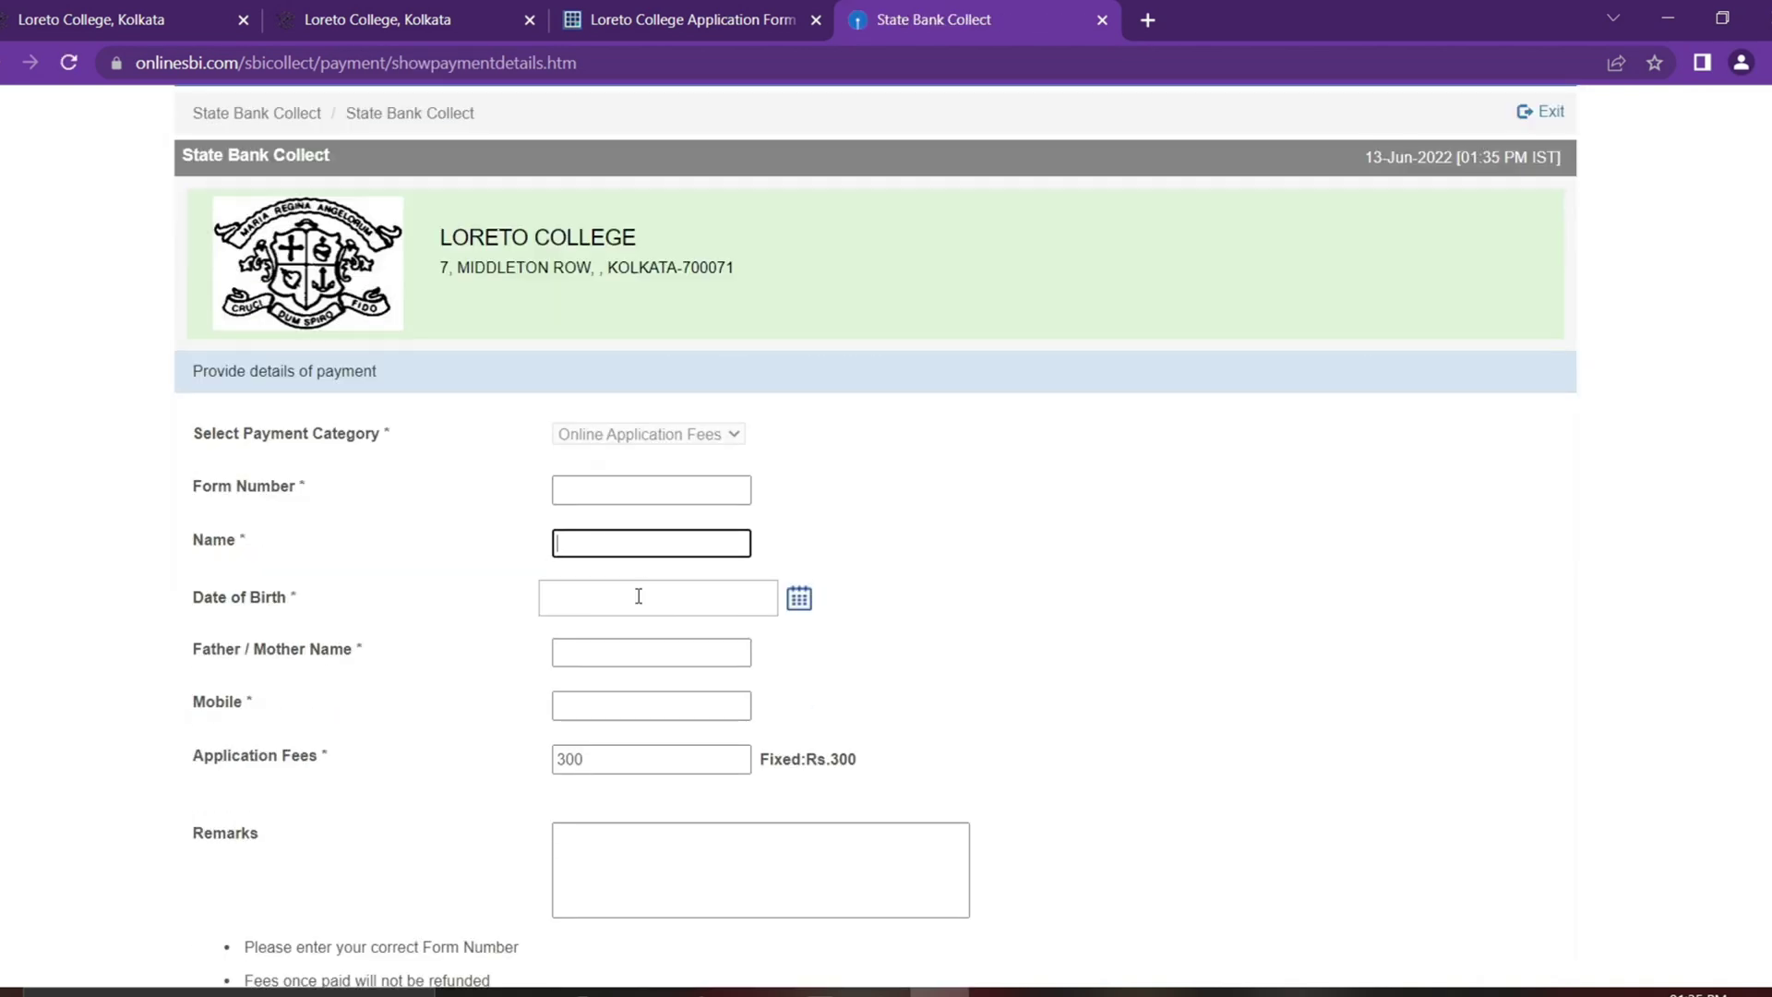
pyautogui.scroll(-3, 859, 601)
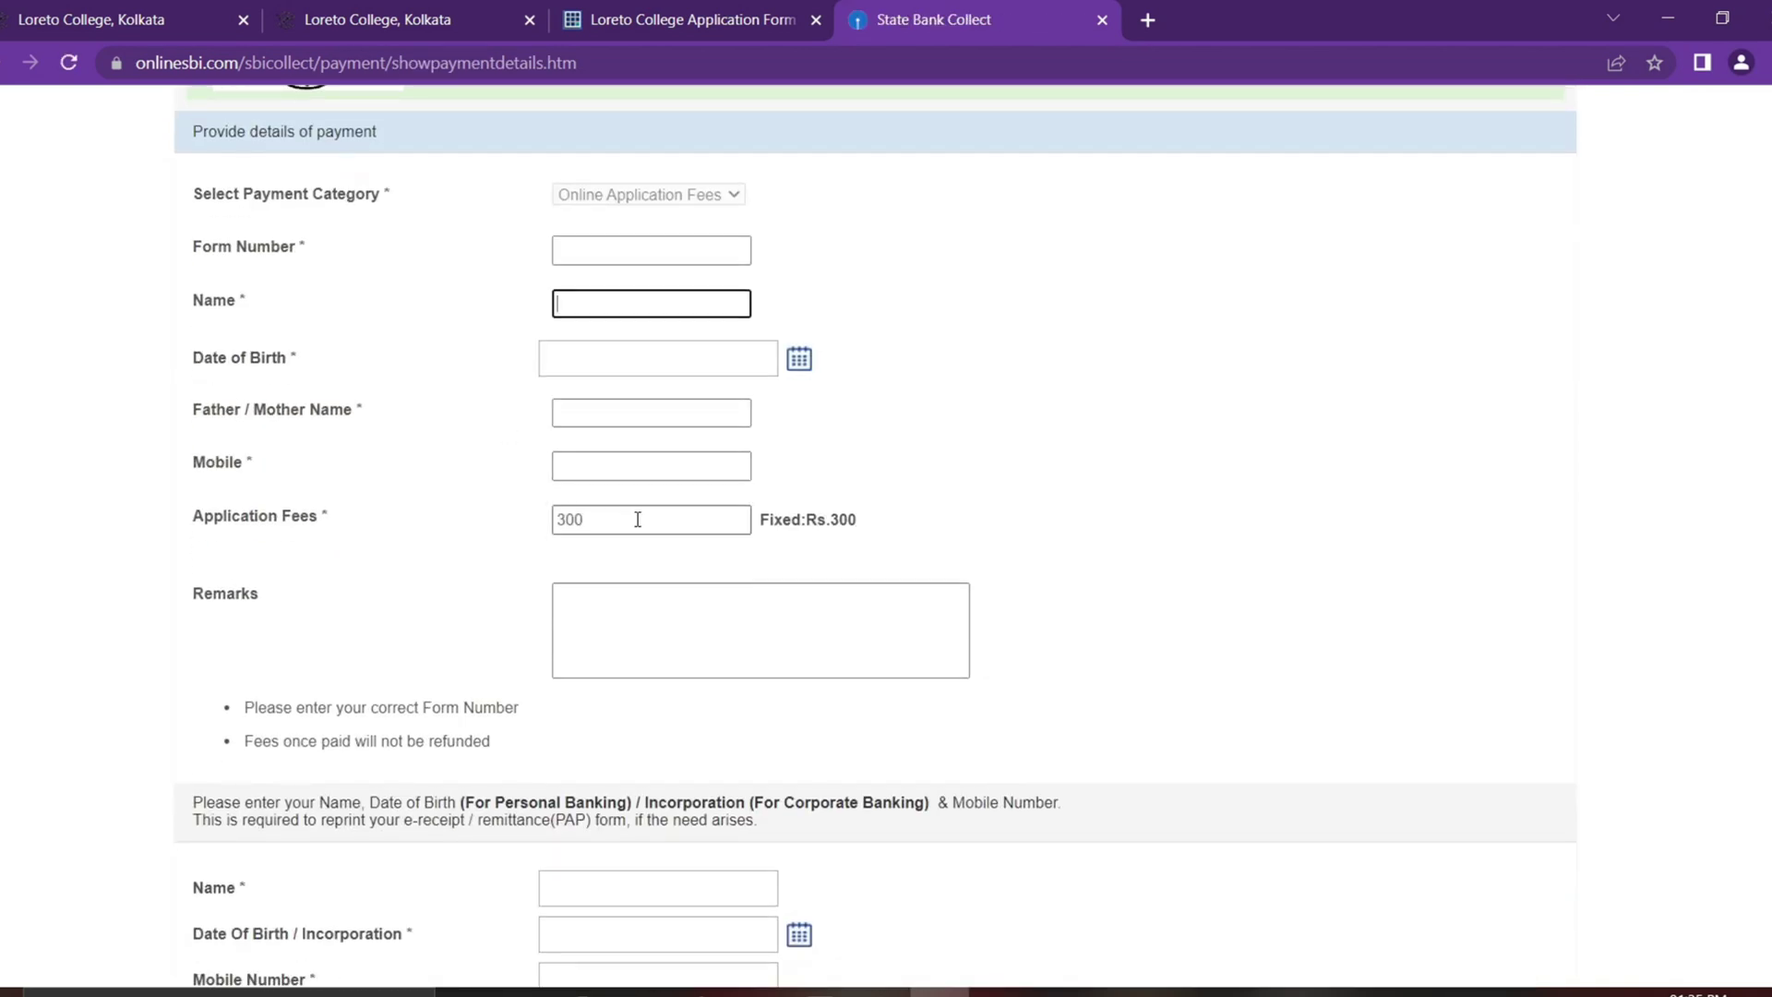
pyautogui.click(647, 470)
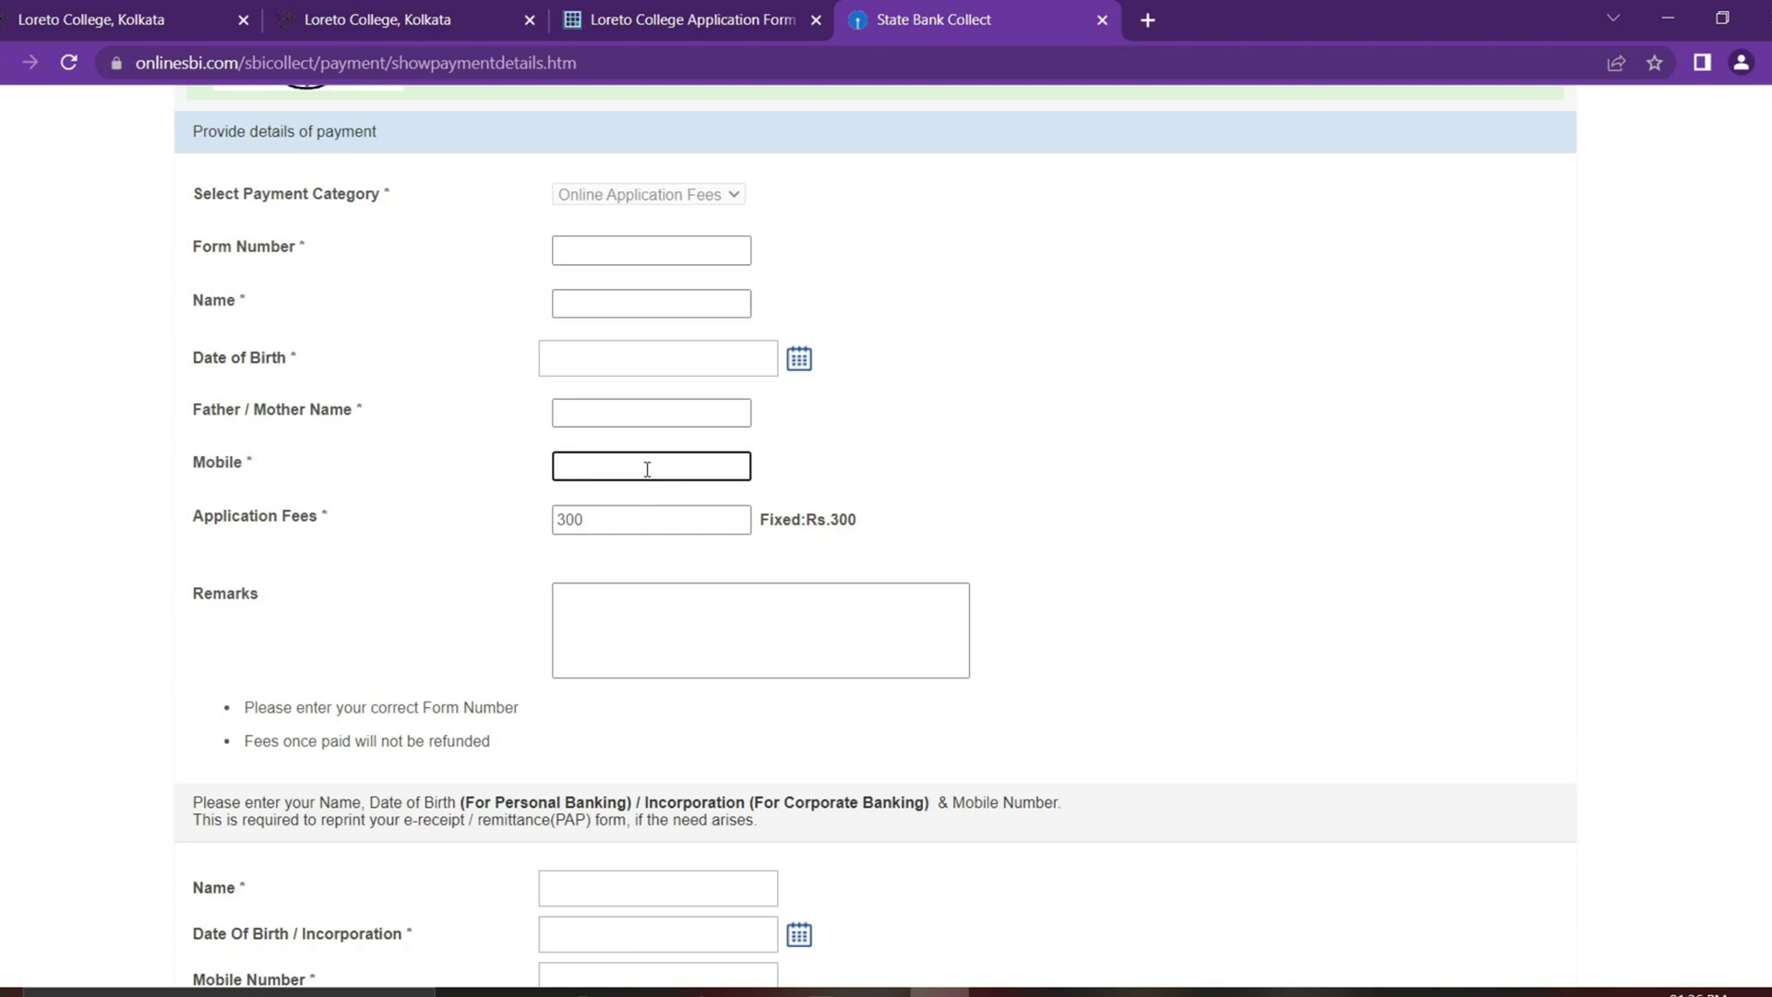
pyautogui.press('Tab')
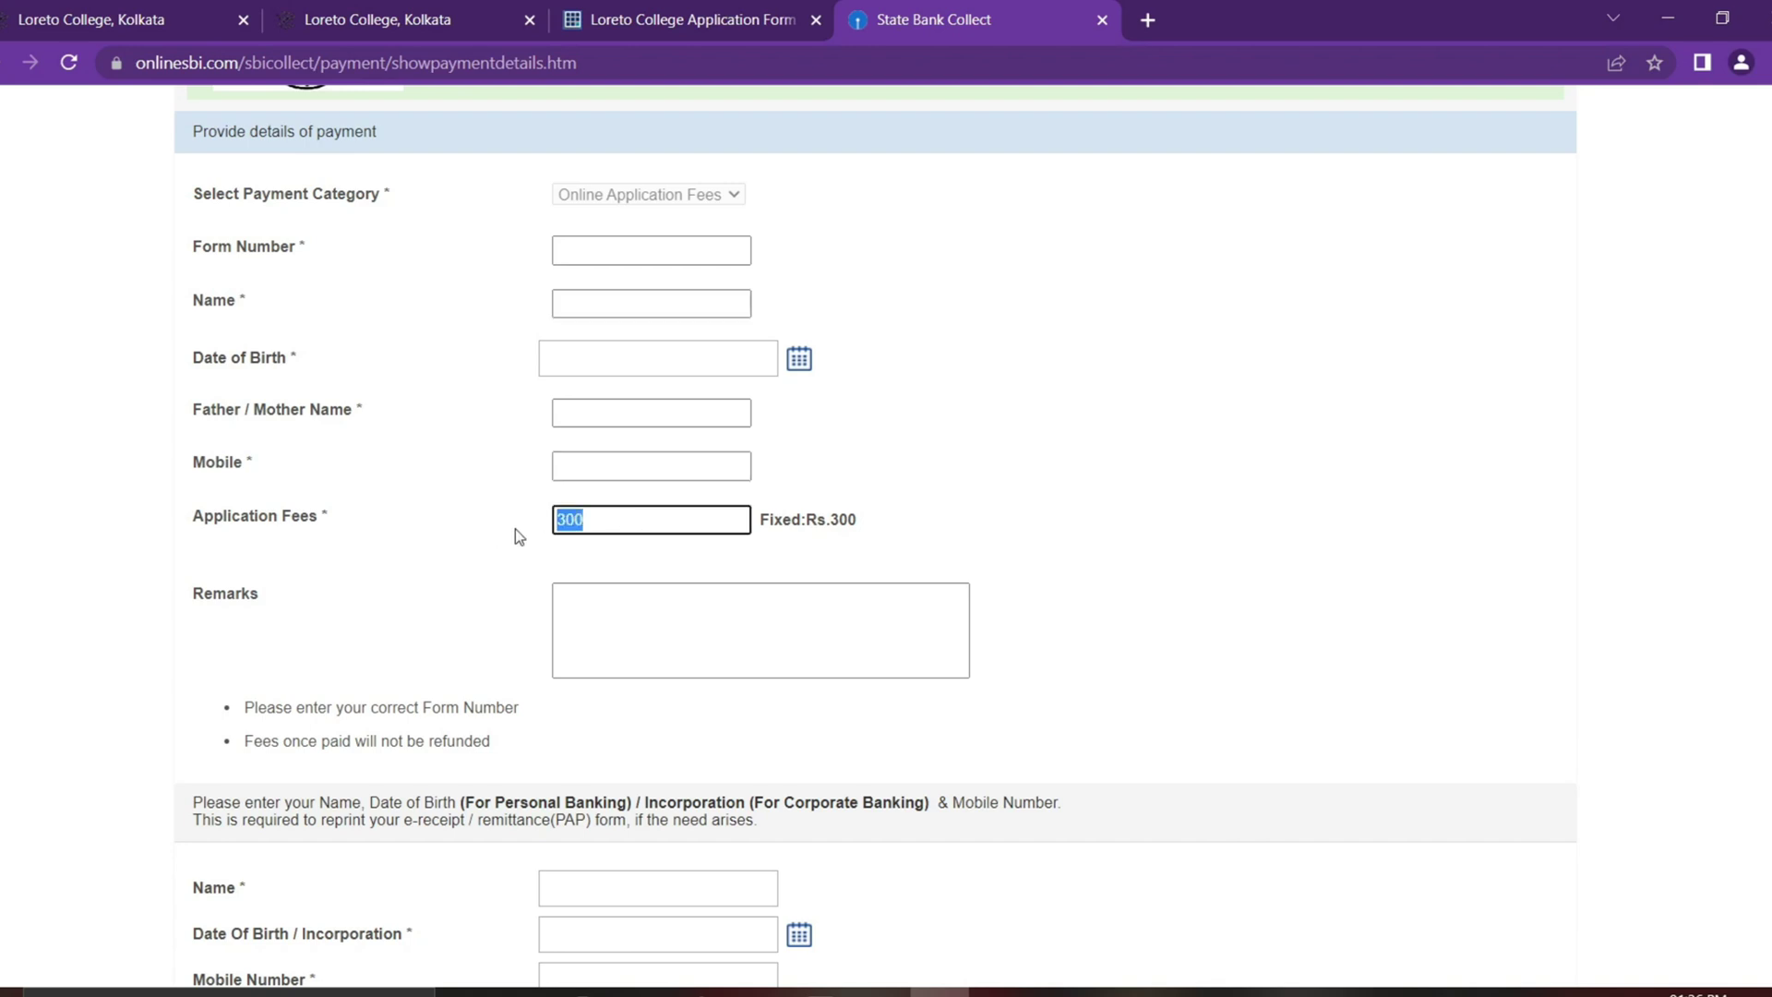
pyautogui.moveTo(830, 520); pyautogui.dragTo(840, 520)
pyautogui.scroll(-1, 980, 552)
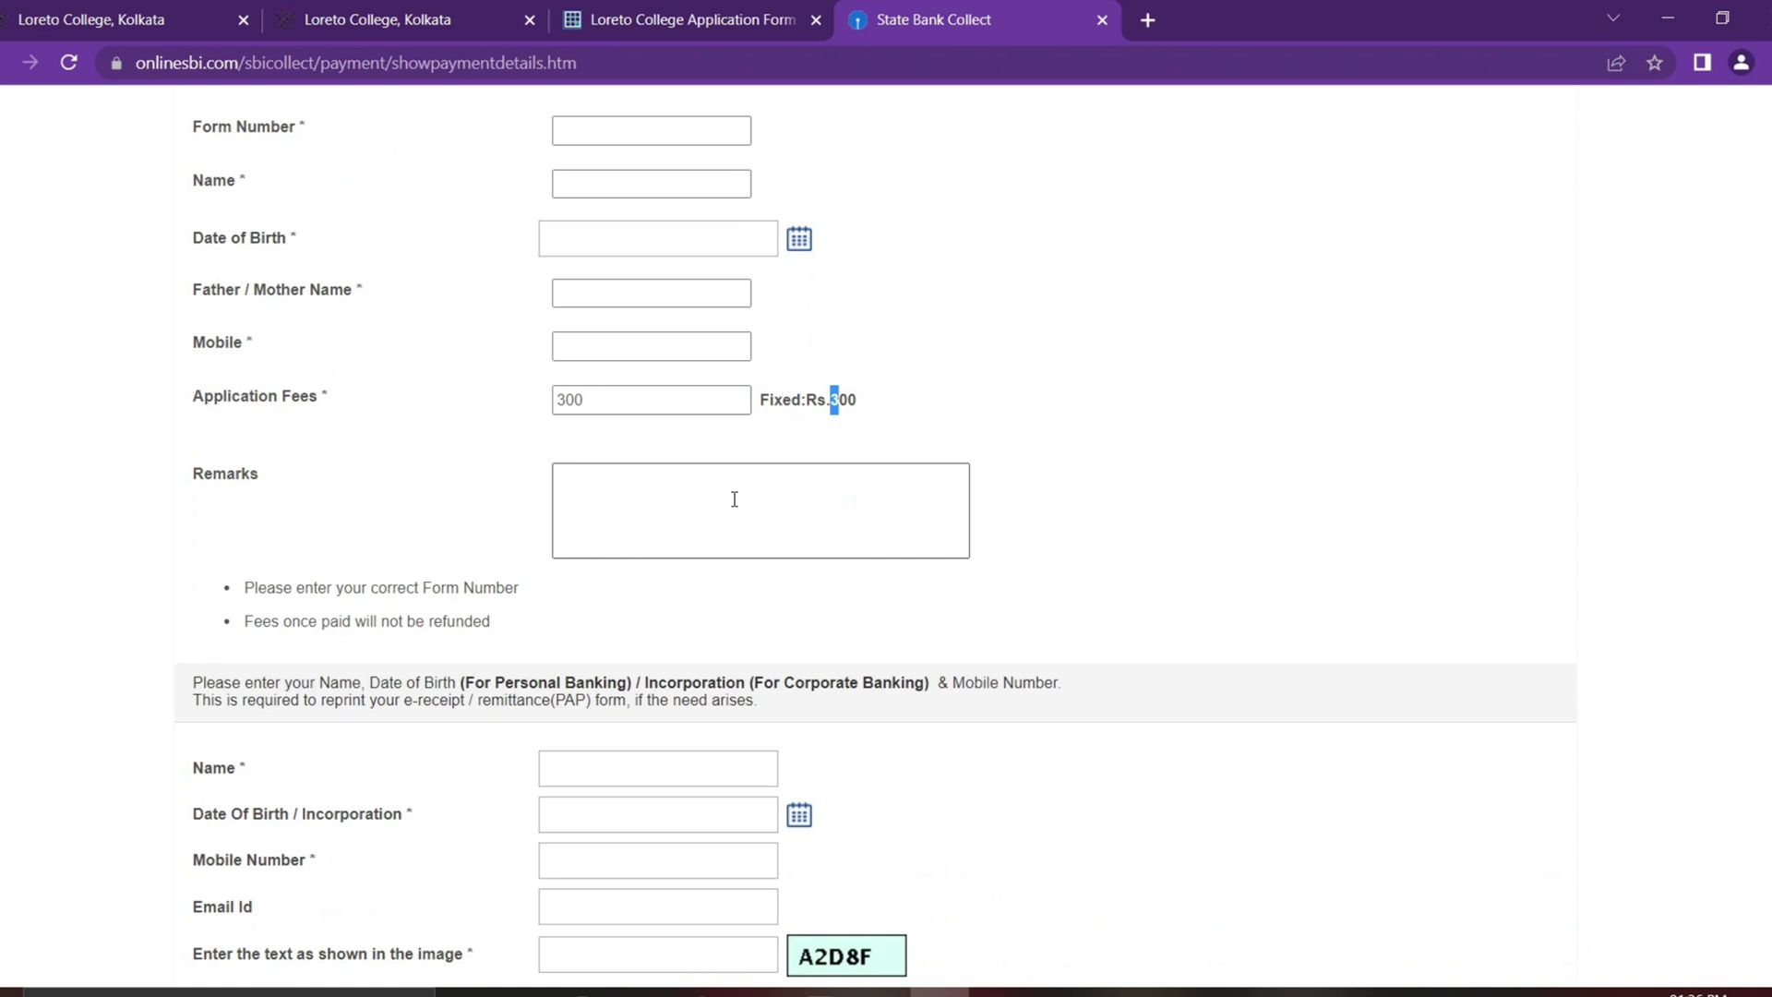
pyautogui.scroll(-3, 734, 498)
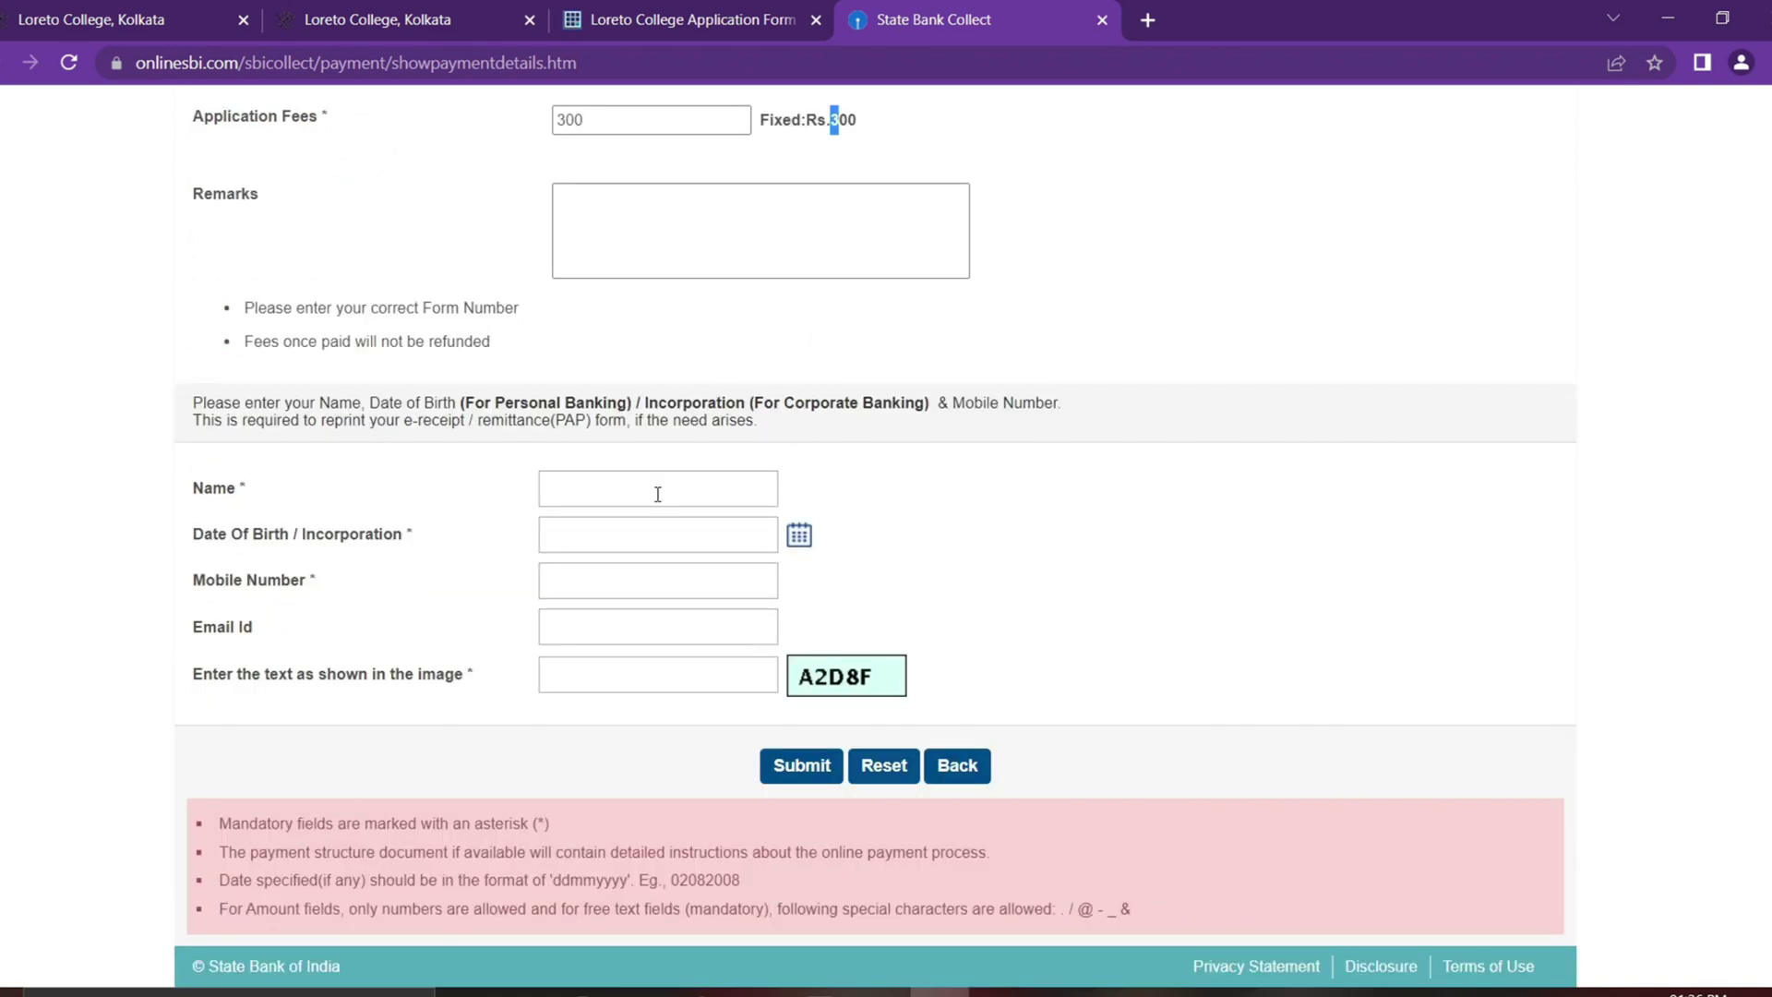